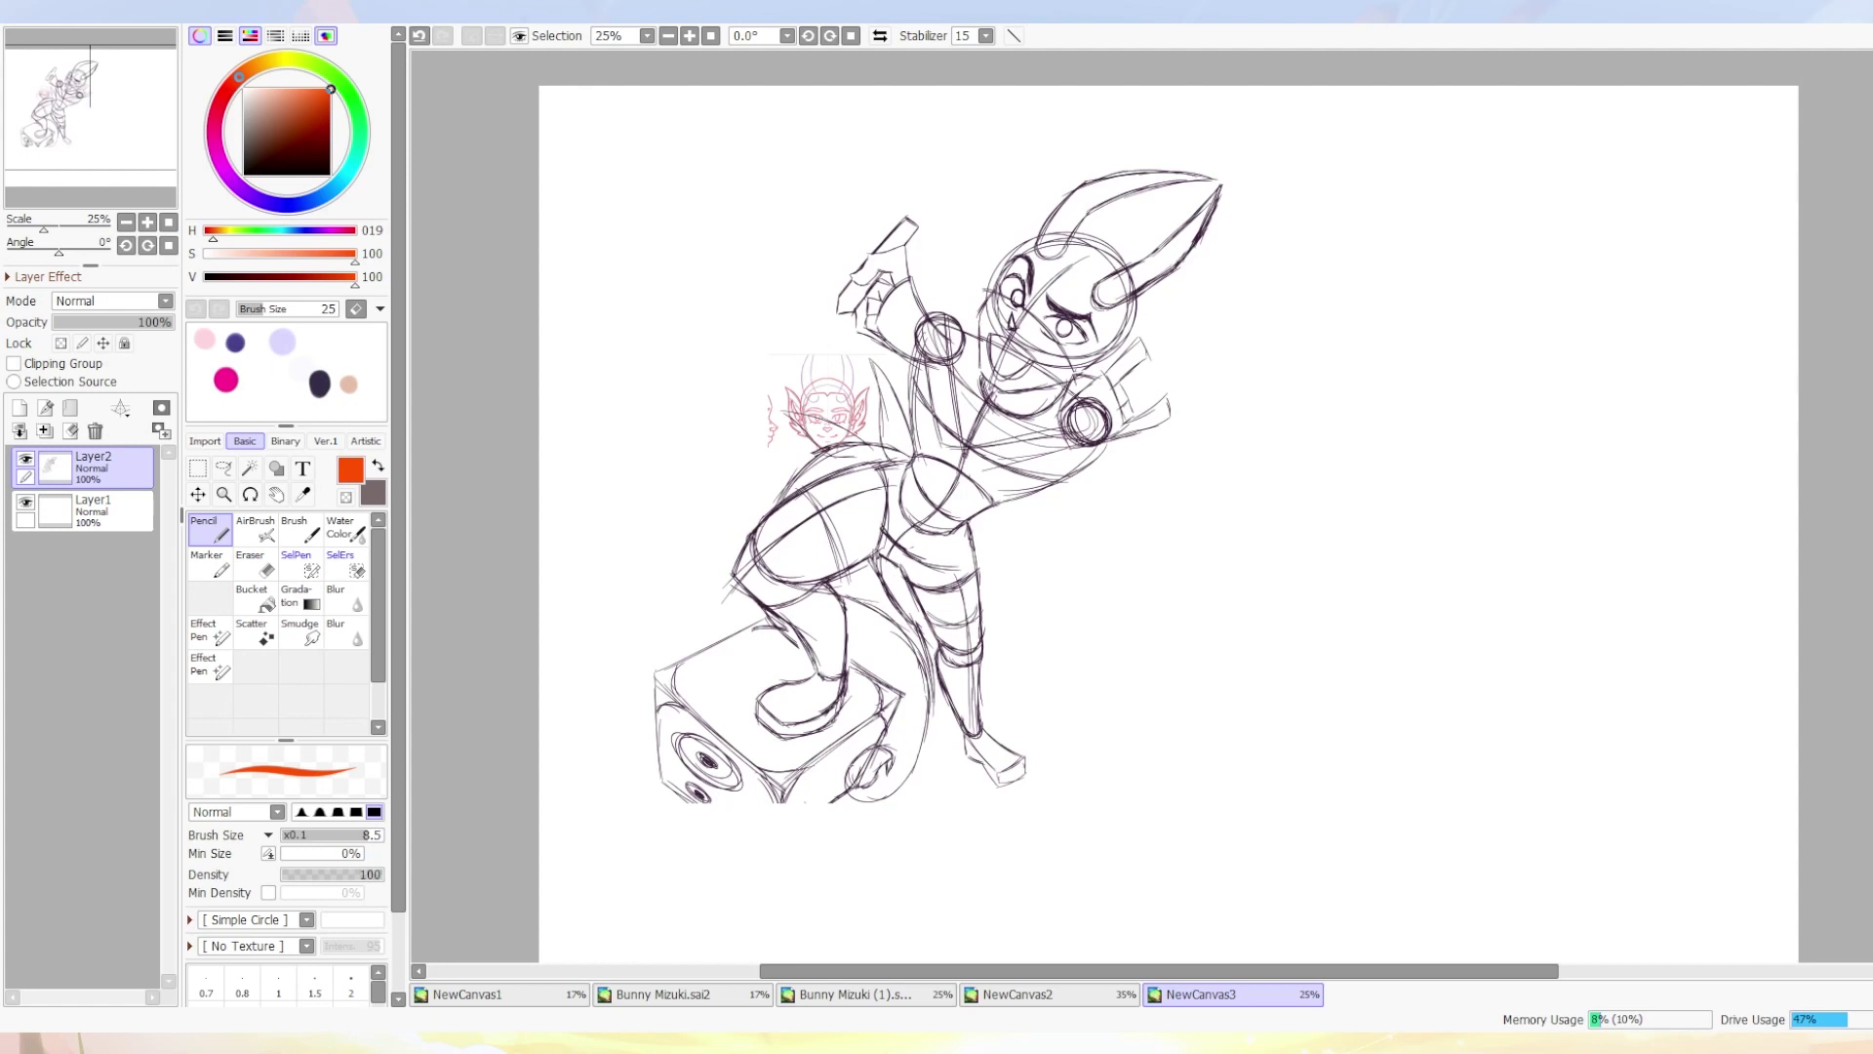
Duplicate the whole figure sketch by copying it and pasting it onto a new layer.
left_click(198, 468)
left_click_drag(576, 103, 1476, 917)
key("ctrl+c")
key("ctrl+v")
Lasso the character's upper body on Layer3, rotate it counterclockwise to an upright pose, shrink it slightly and deselect.
key("l")
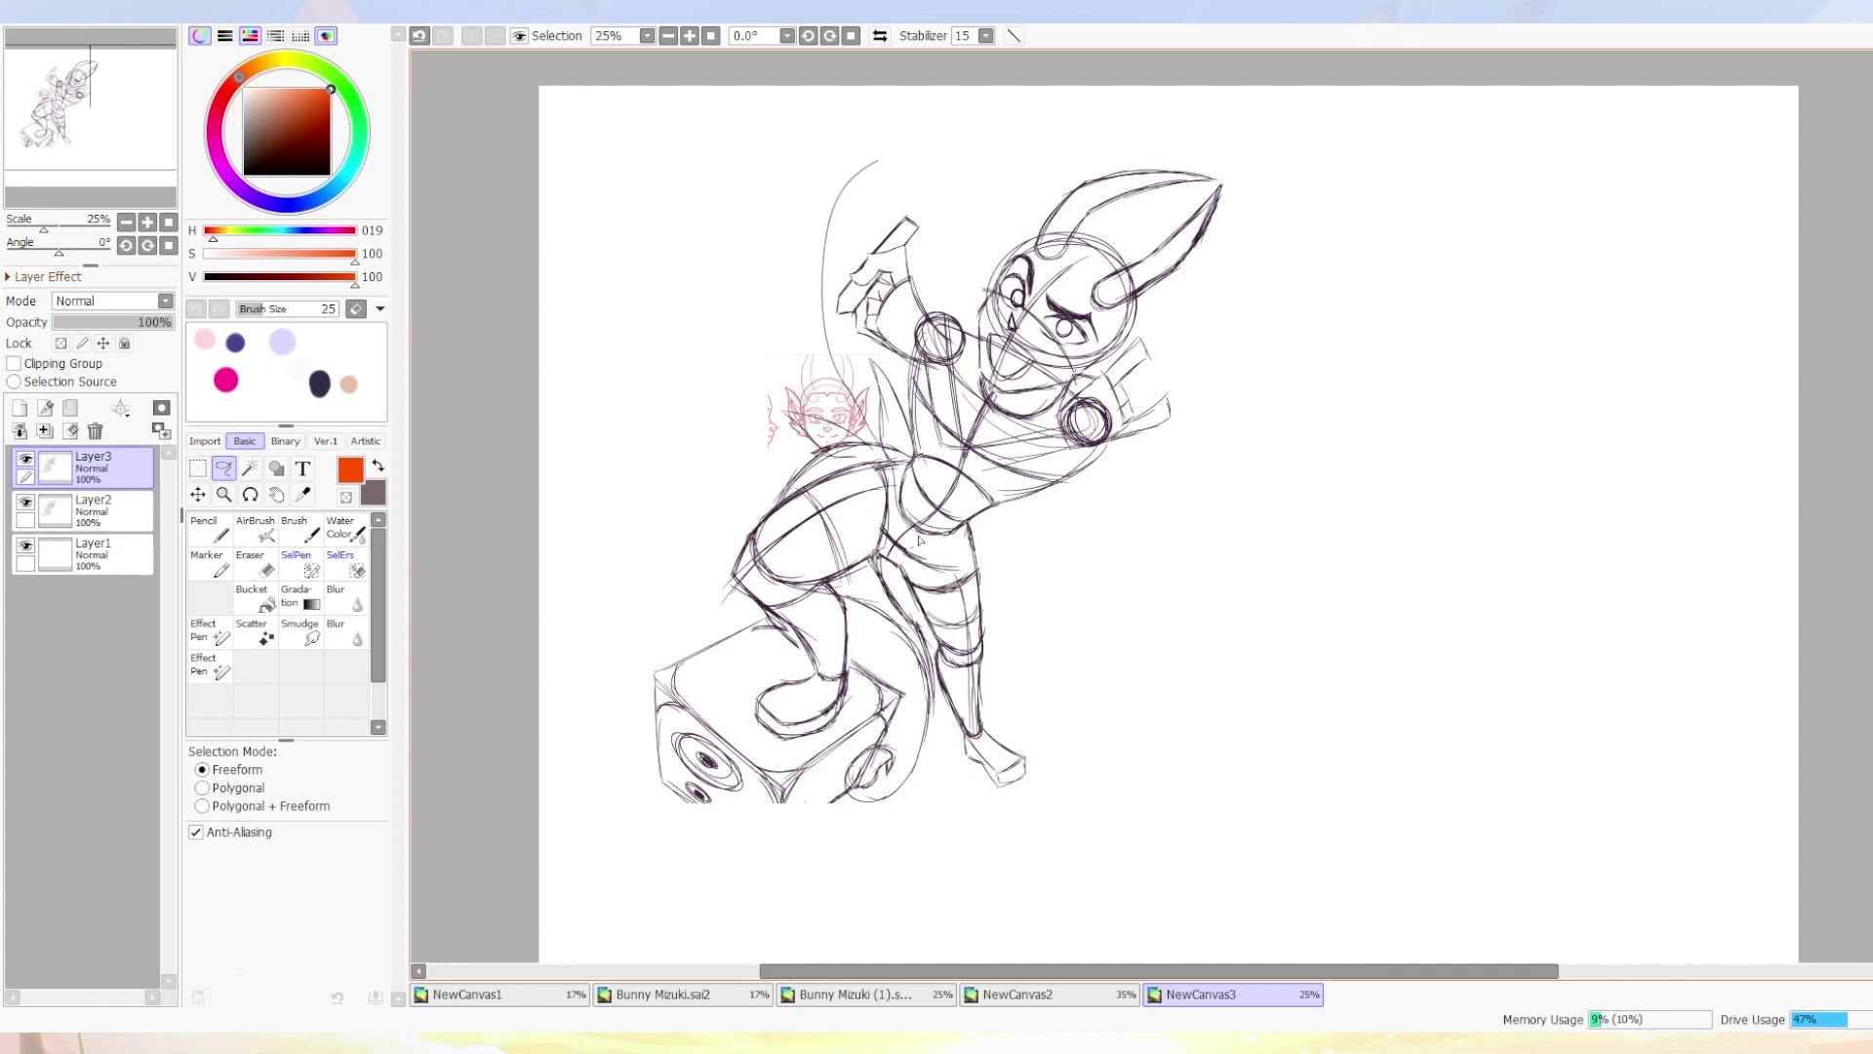
left_click_drag(1211, 104, 790, 176)
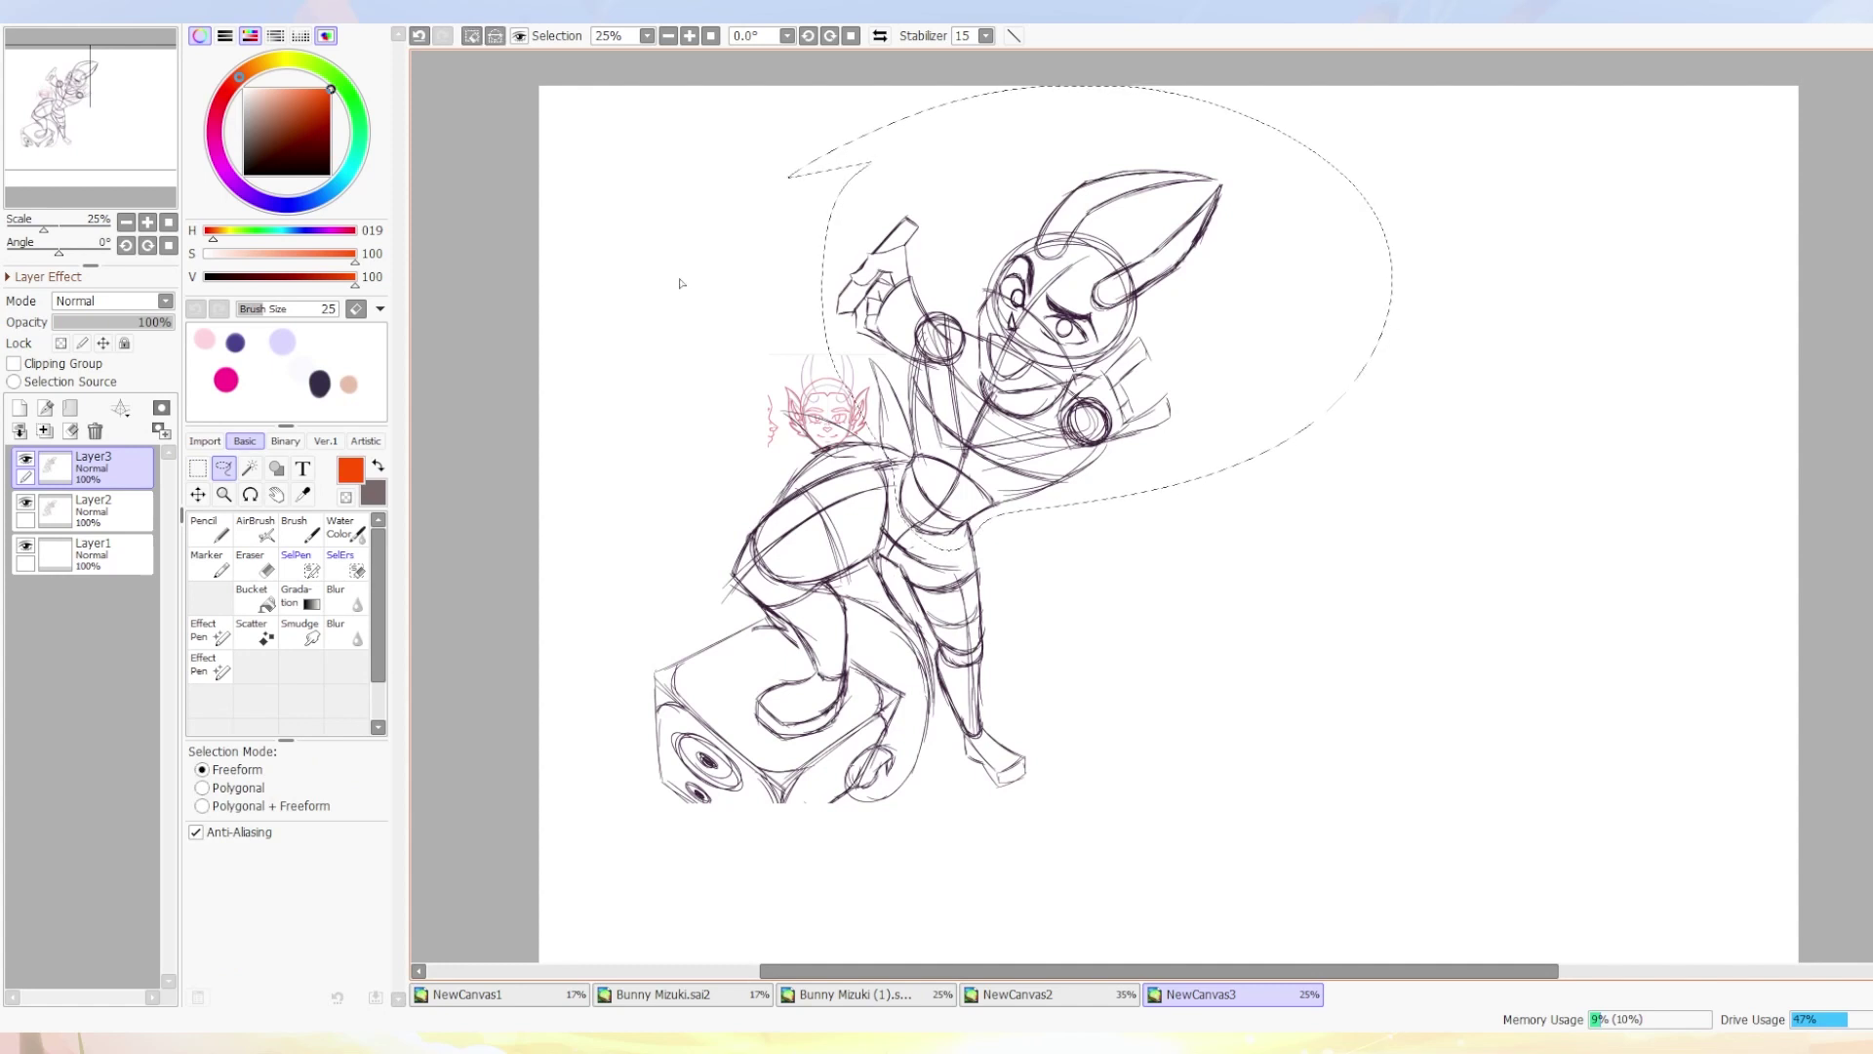
key("ctrl+t")
mouse_move(1105, 393)
left_mouse_down()
mouse_move(1187, 260)
mouse_move(1137, 171)
mouse_move(1100, 262)
mouse_move(1059, 251)
mouse_move(1200, 147)
mouse_move(1289, 252)
mouse_move(1373, 253)
mouse_move(1438, 172)
mouse_move(1180, 349)
left_mouse_up()
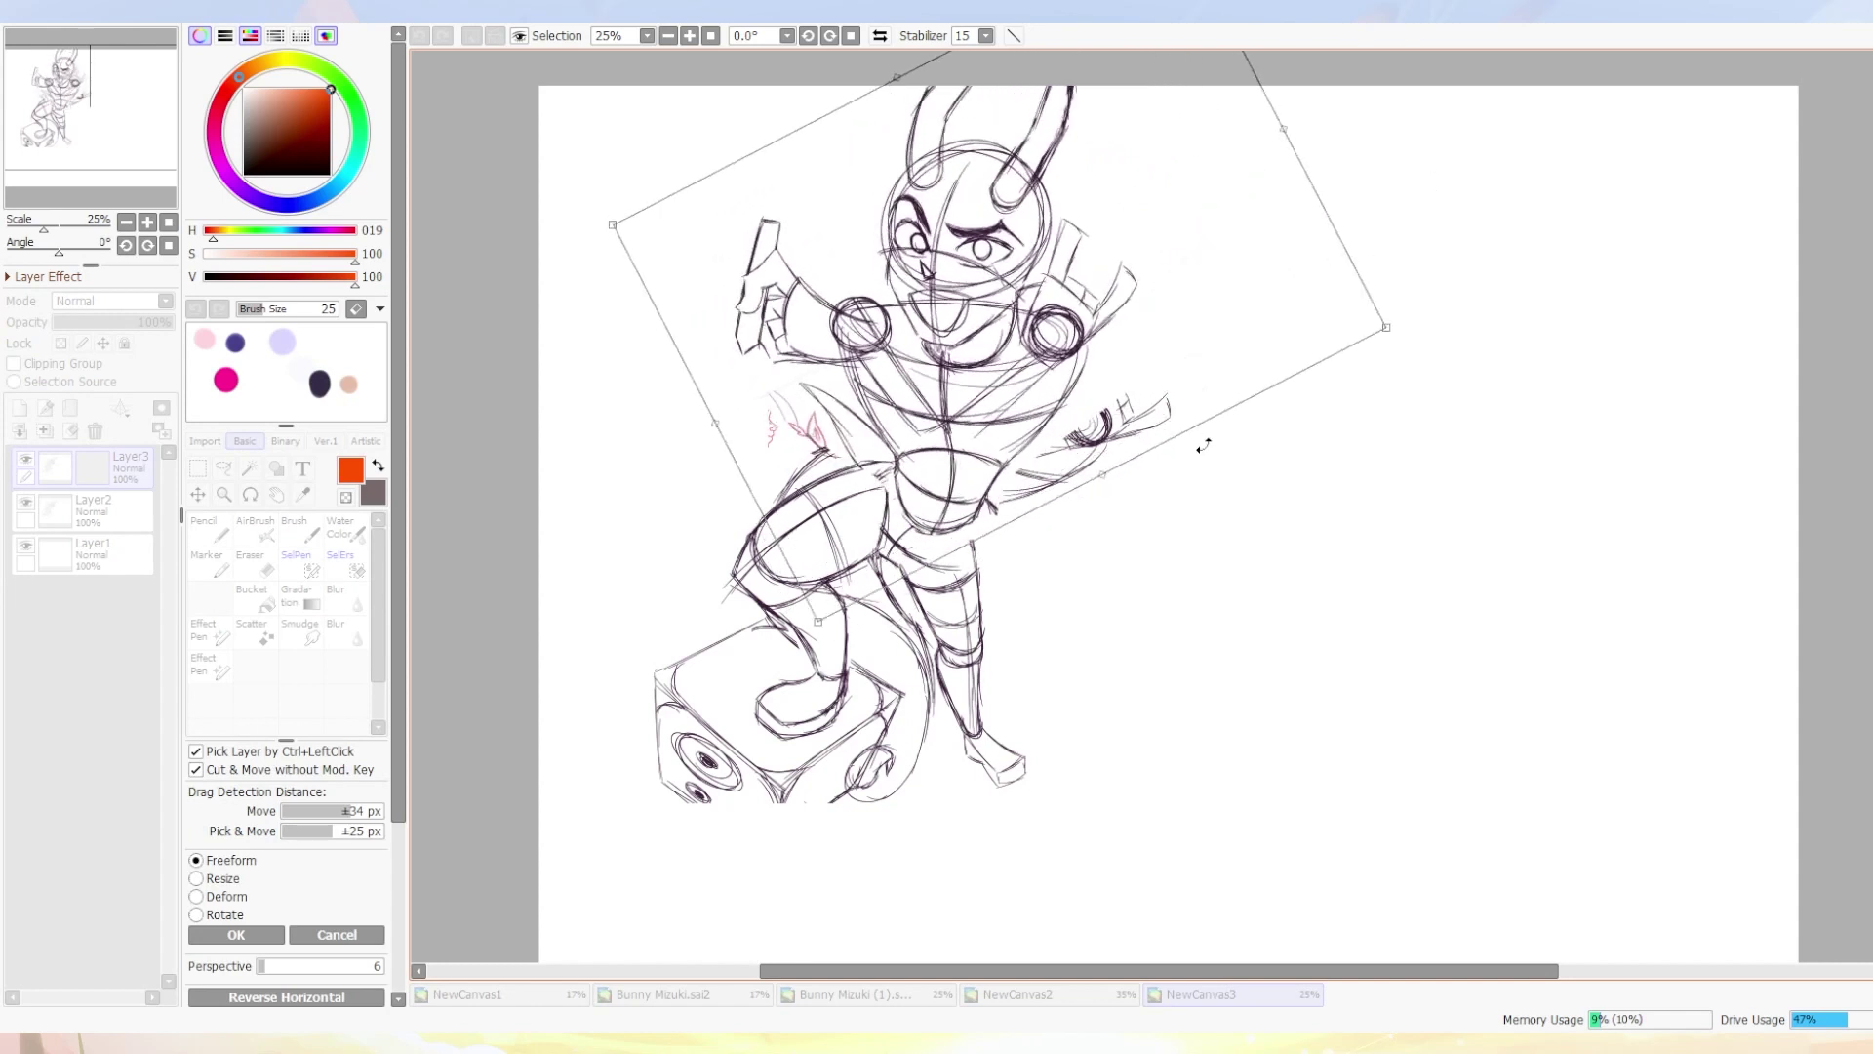
mouse_move(1408, 100)
left_mouse_down()
mouse_move(1408, 268)
mouse_move(1154, 156)
mouse_move(1166, 176)
left_mouse_up()
left_click_drag(1146, 380, 1134, 365)
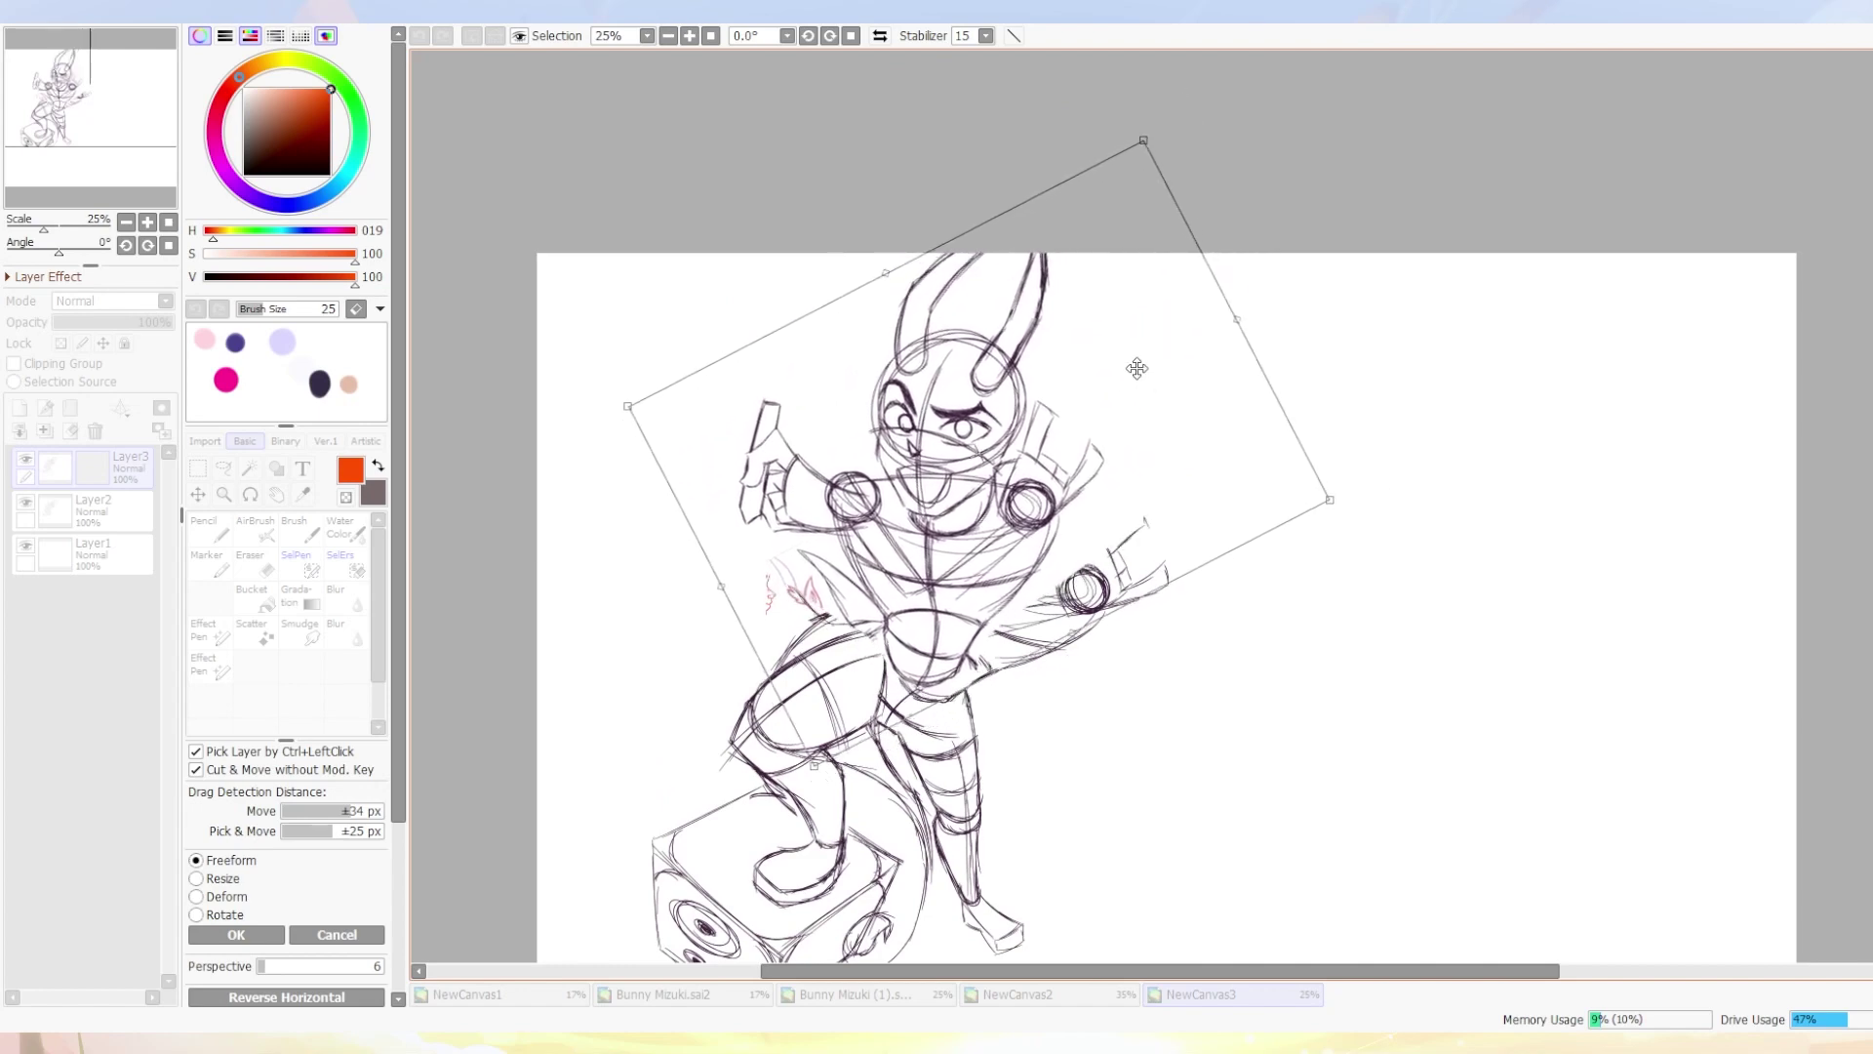
key("Return")
left_click_drag(1314, 578, 1283, 349)
key("ctrl+d")
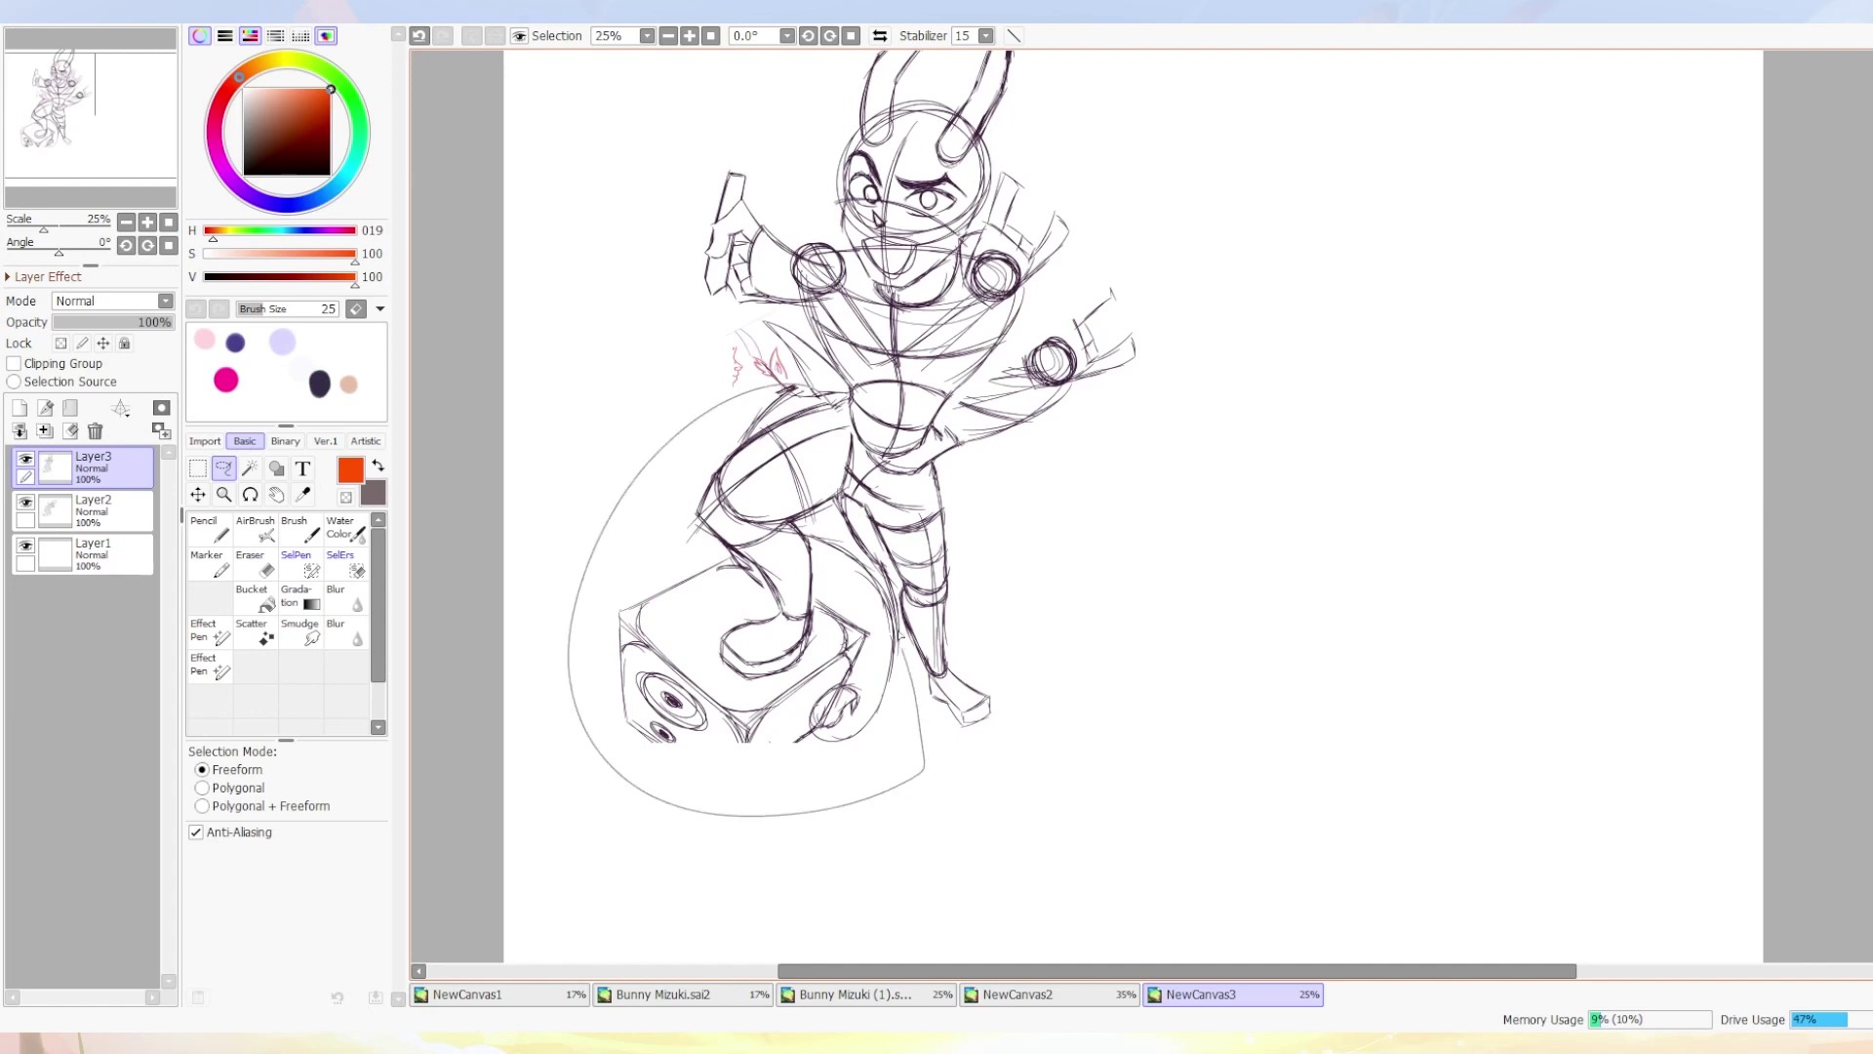
Lasso the bent leg with the speaker, rotate it counterclockwise and move it in beneath the torso.
key("ctrl+t")
mouse_move(792, 407)
left_mouse_down()
mouse_move(894, 594)
mouse_move(880, 605)
left_mouse_up()
key("Return")
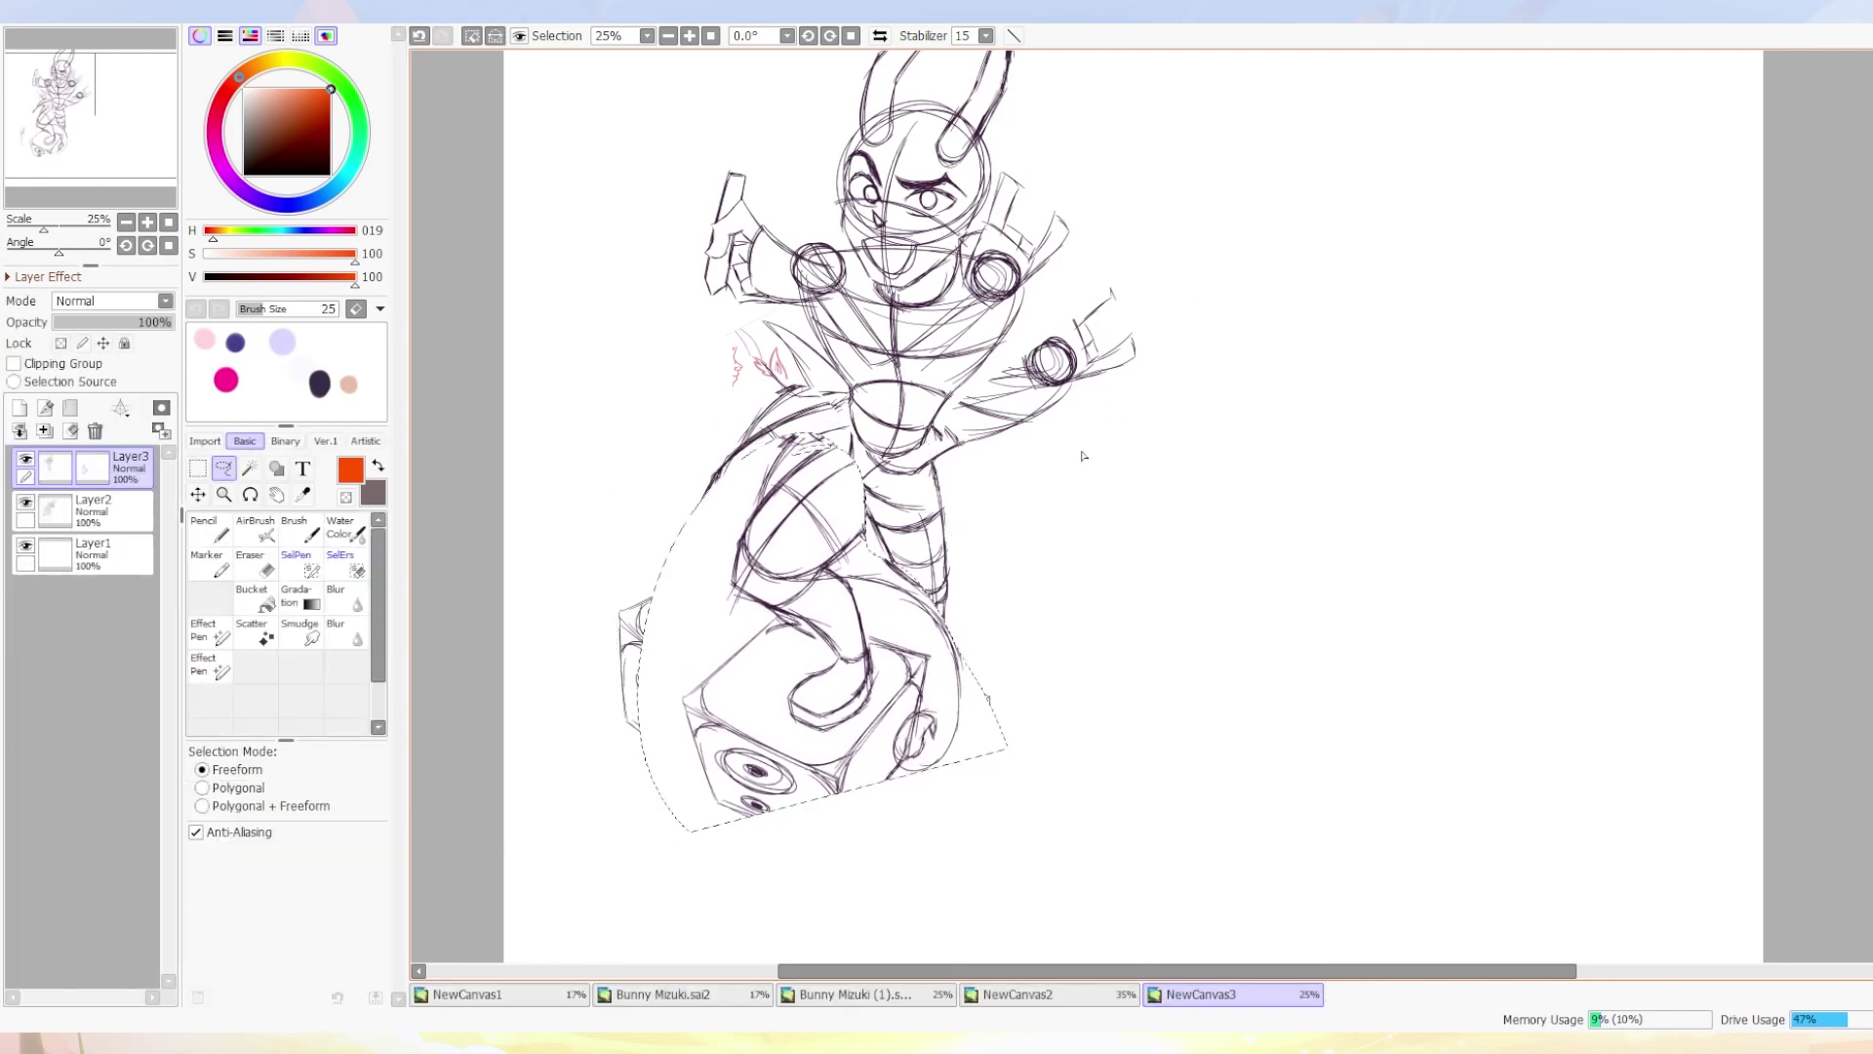
key("ctrl+d")
Copy the straight leg from Layer2 onto a new layer, rotate it counterclockwise and fit it under the hips.
scroll(1107, 391, "down", 2)
scroll(1107, 391, "right", 2)
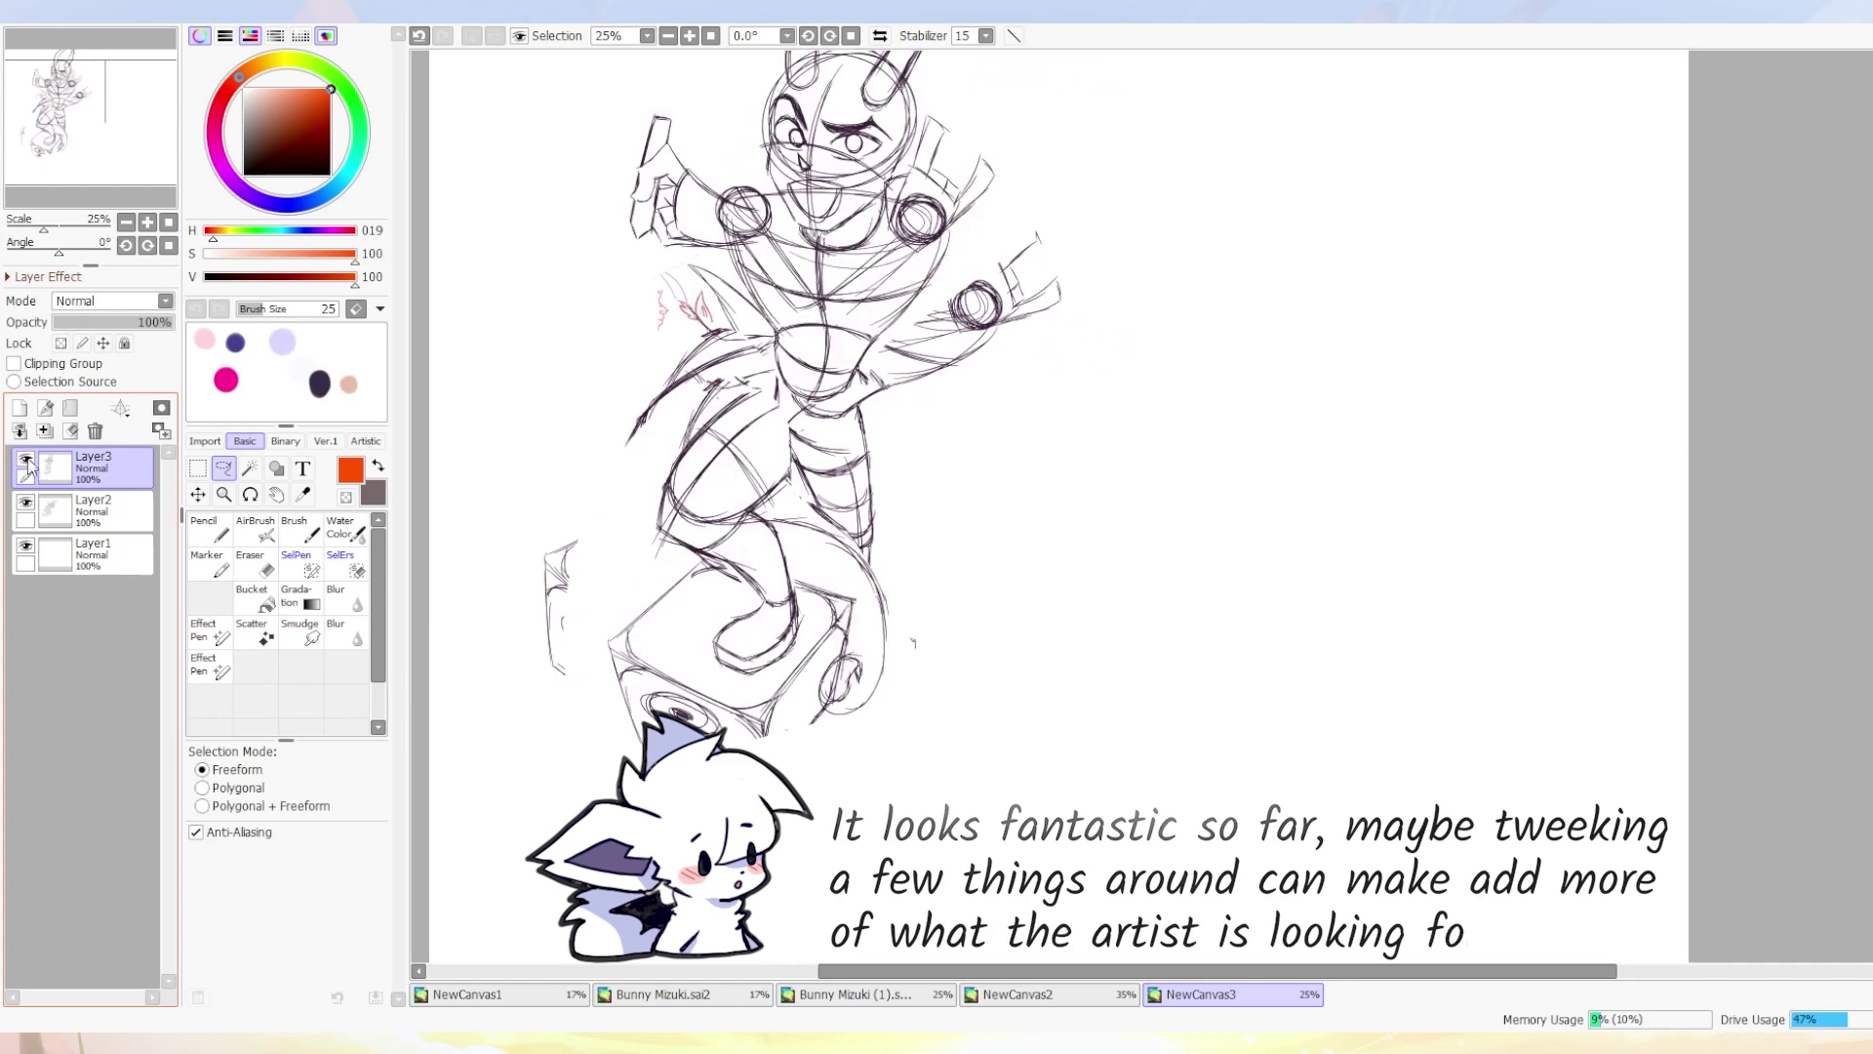
left_click(59, 511)
left_click(27, 502)
left_click(25, 504)
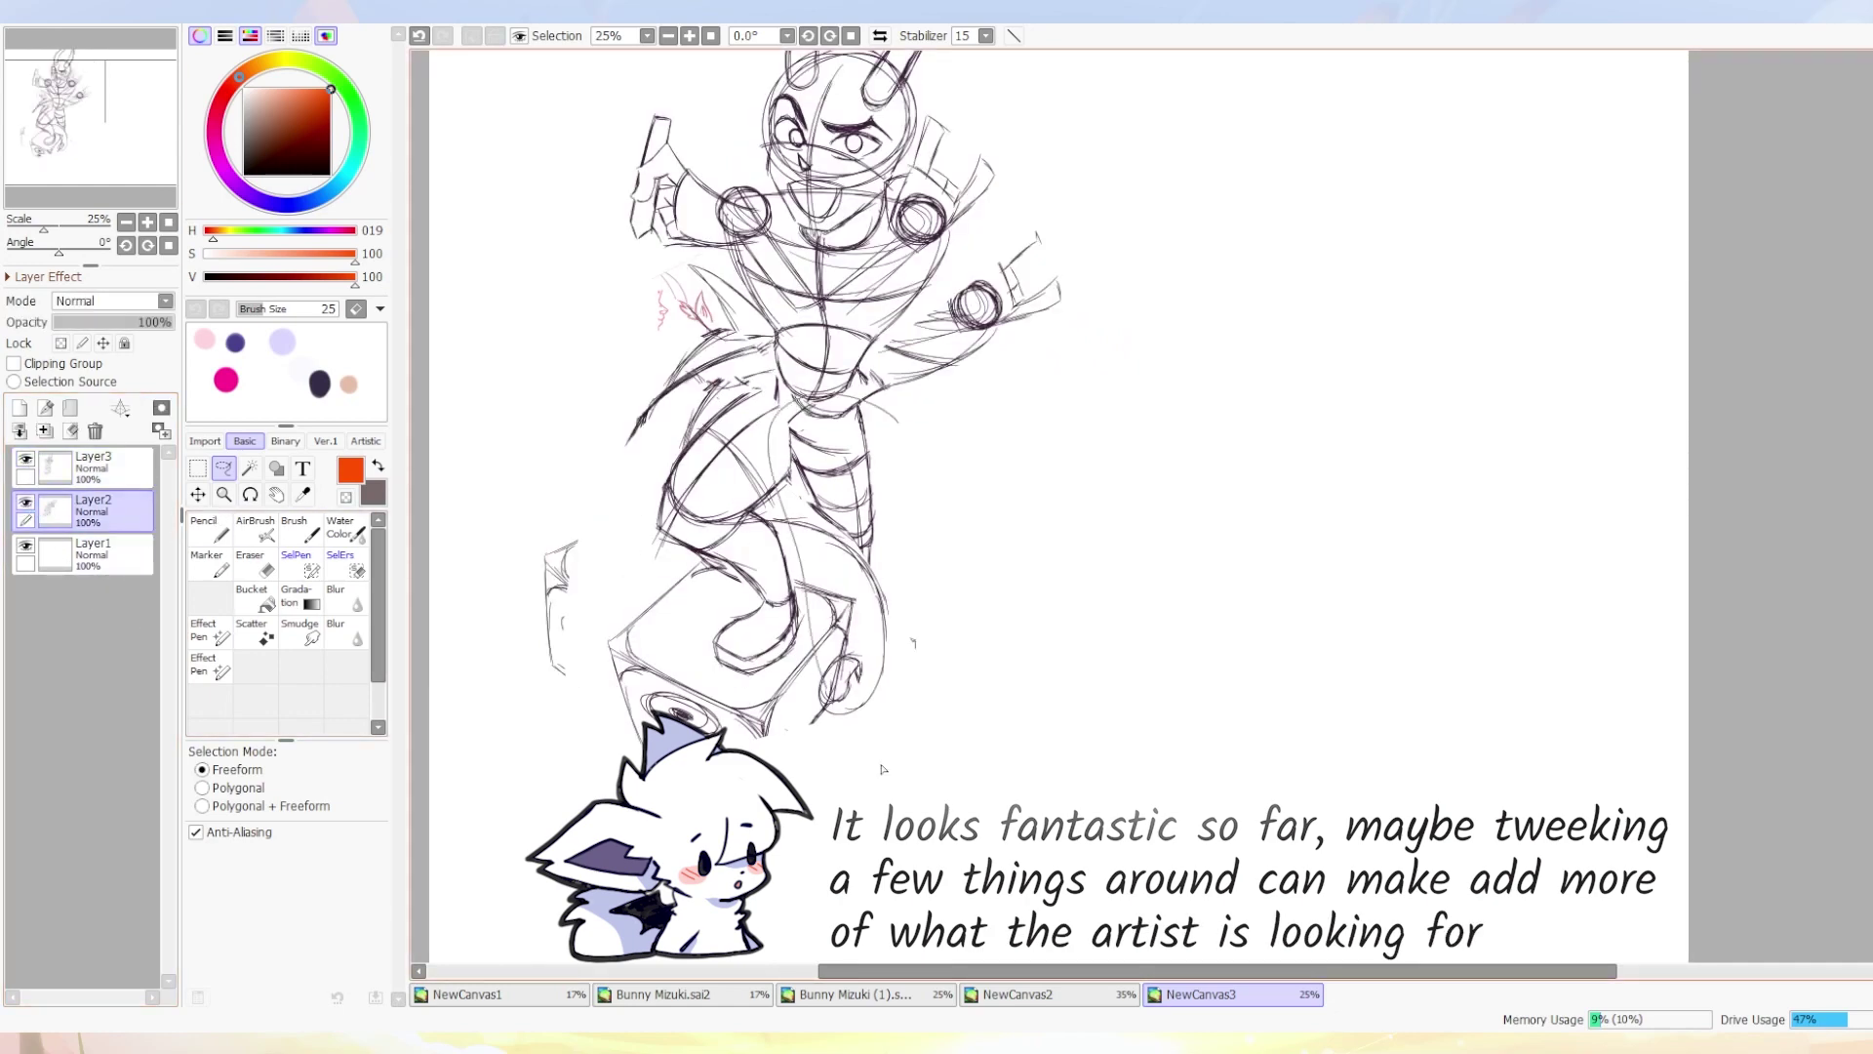
key("ctrl+c")
key("ctrl+v")
key("ctrl+t")
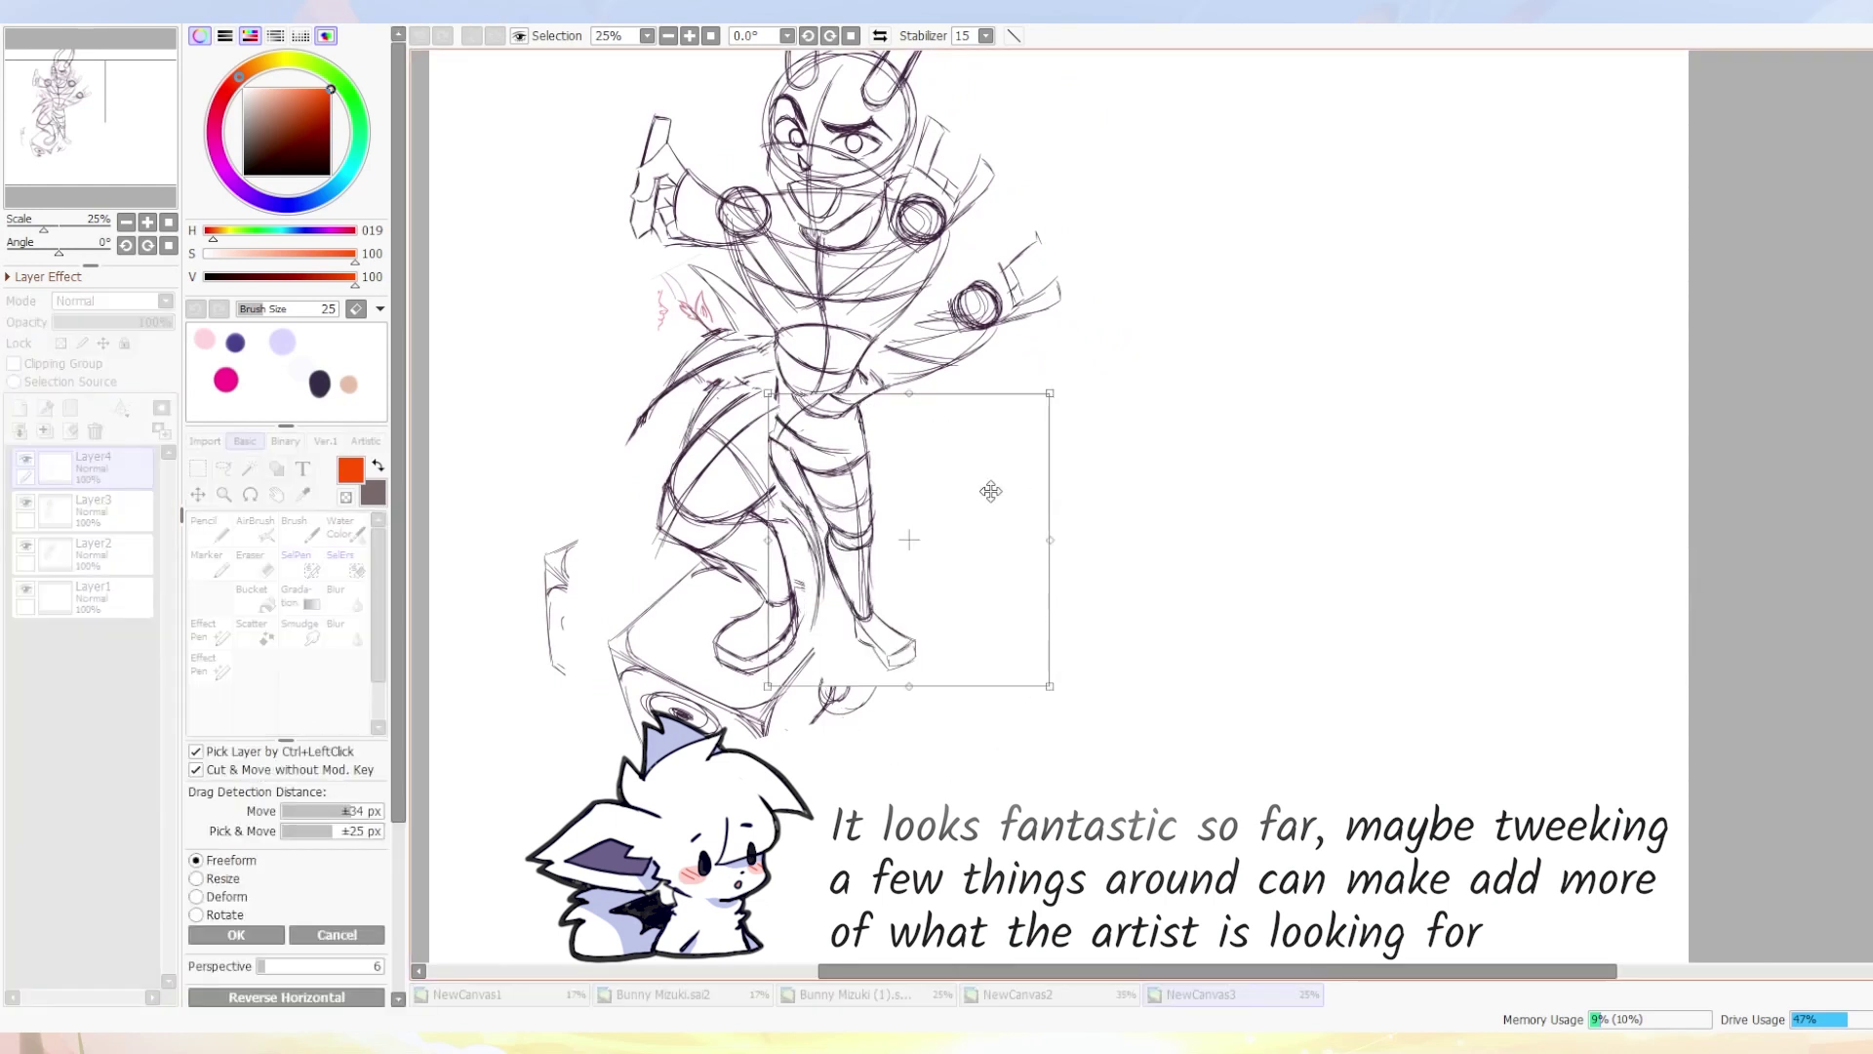
left_click_drag(893, 538, 922, 583)
left_click_drag(1132, 411, 1109, 384)
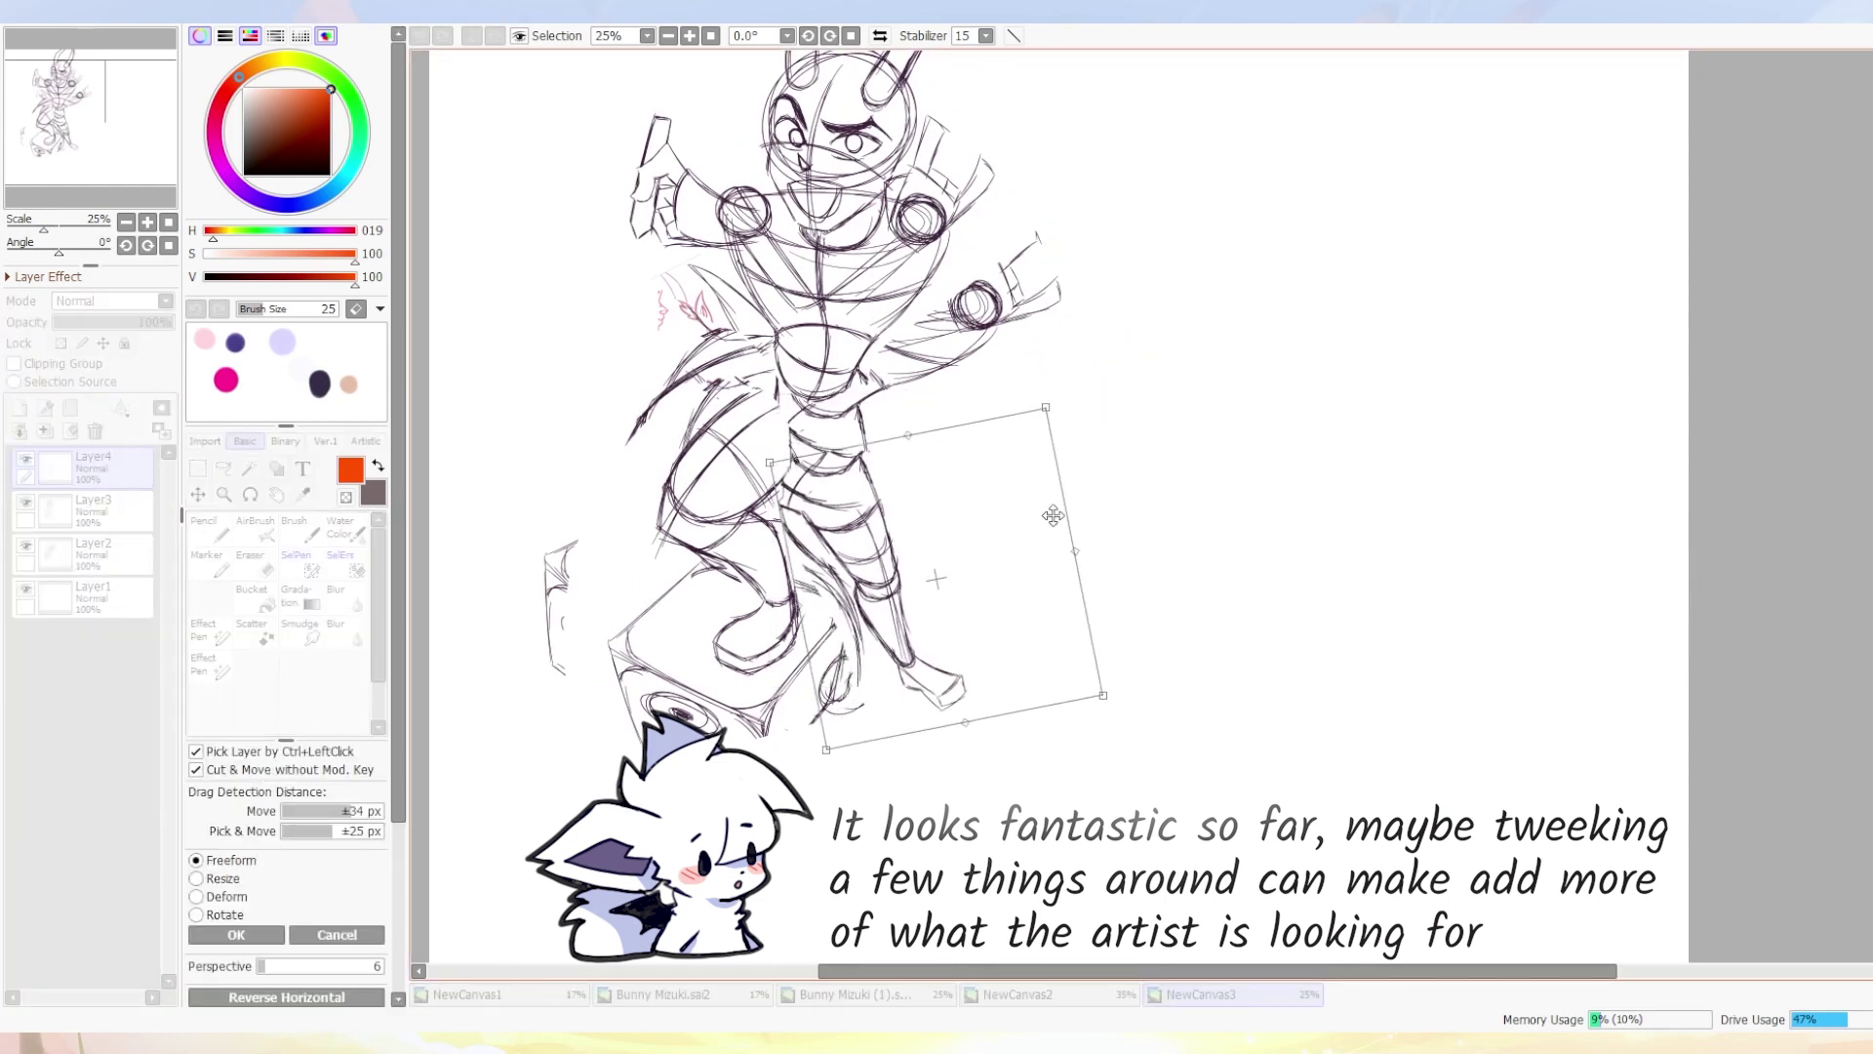
left_click_drag(1043, 565, 1047, 551)
key("Return")
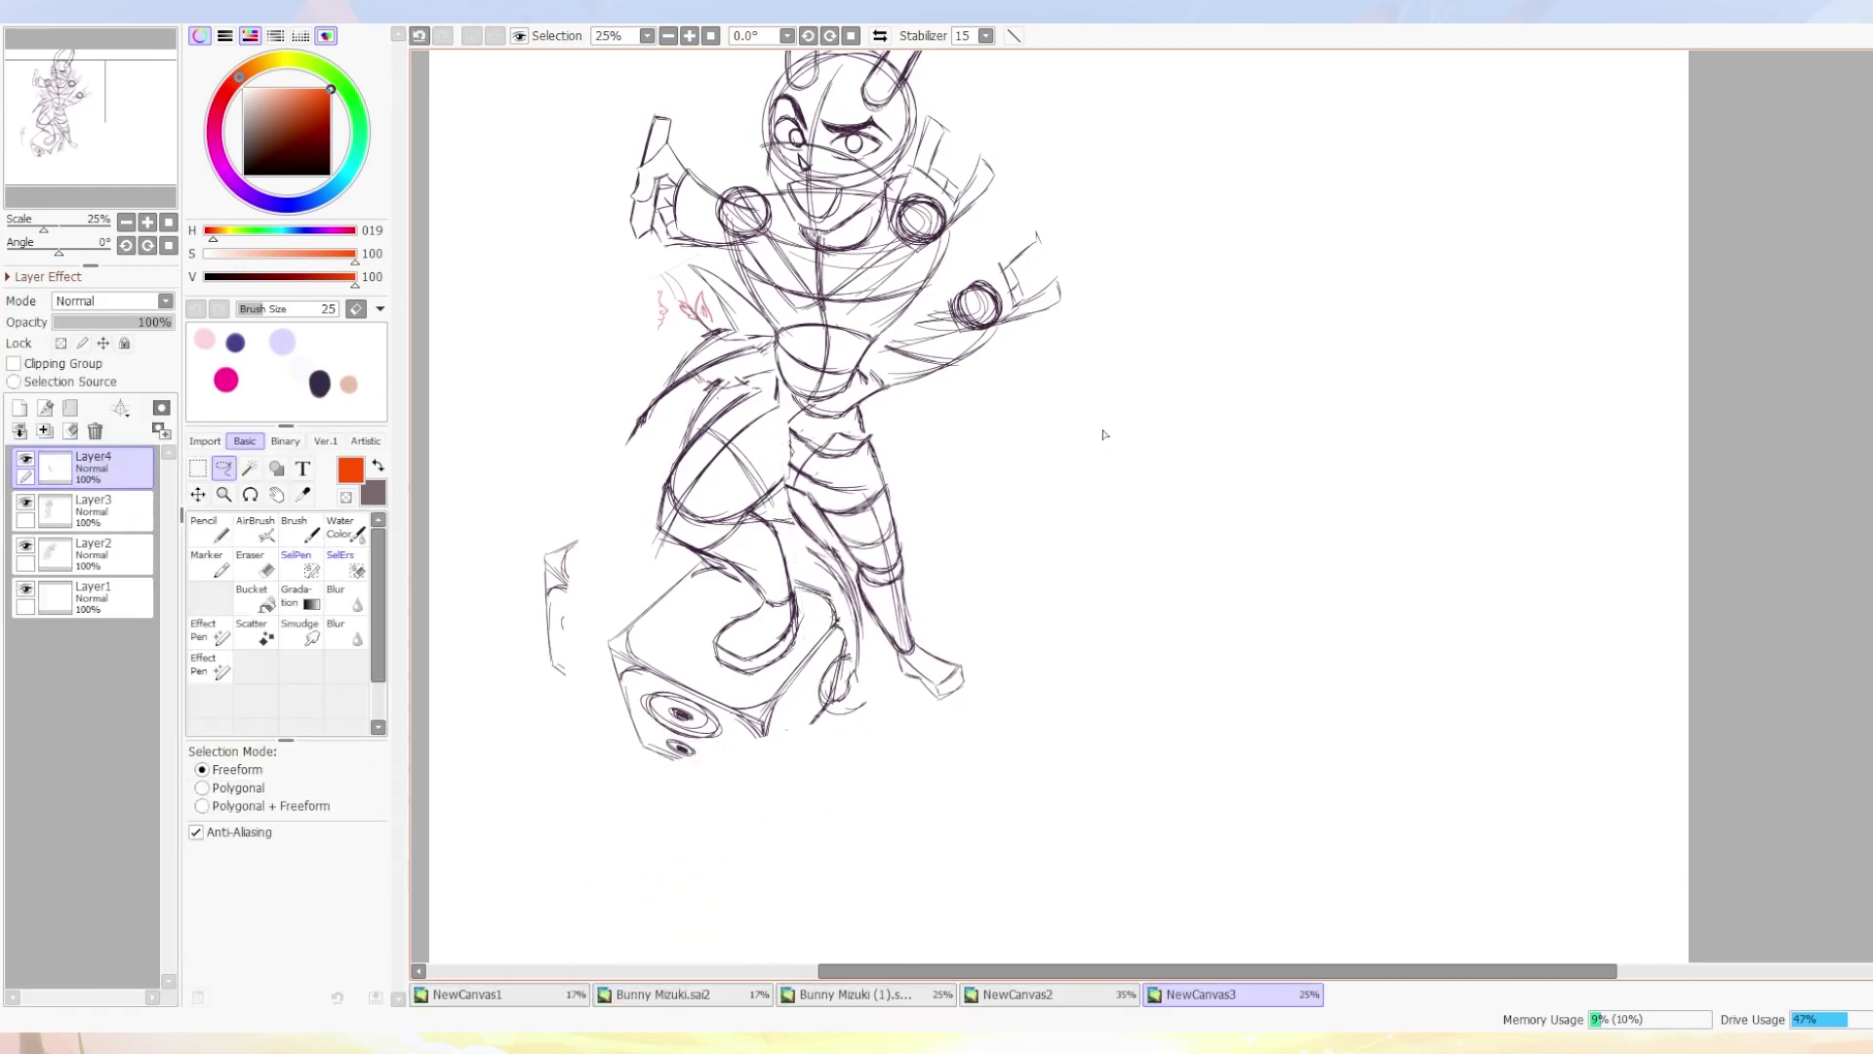
Draw a thick black Pencil line at size 91 along the inner thigh of the bent leg.
key("n")
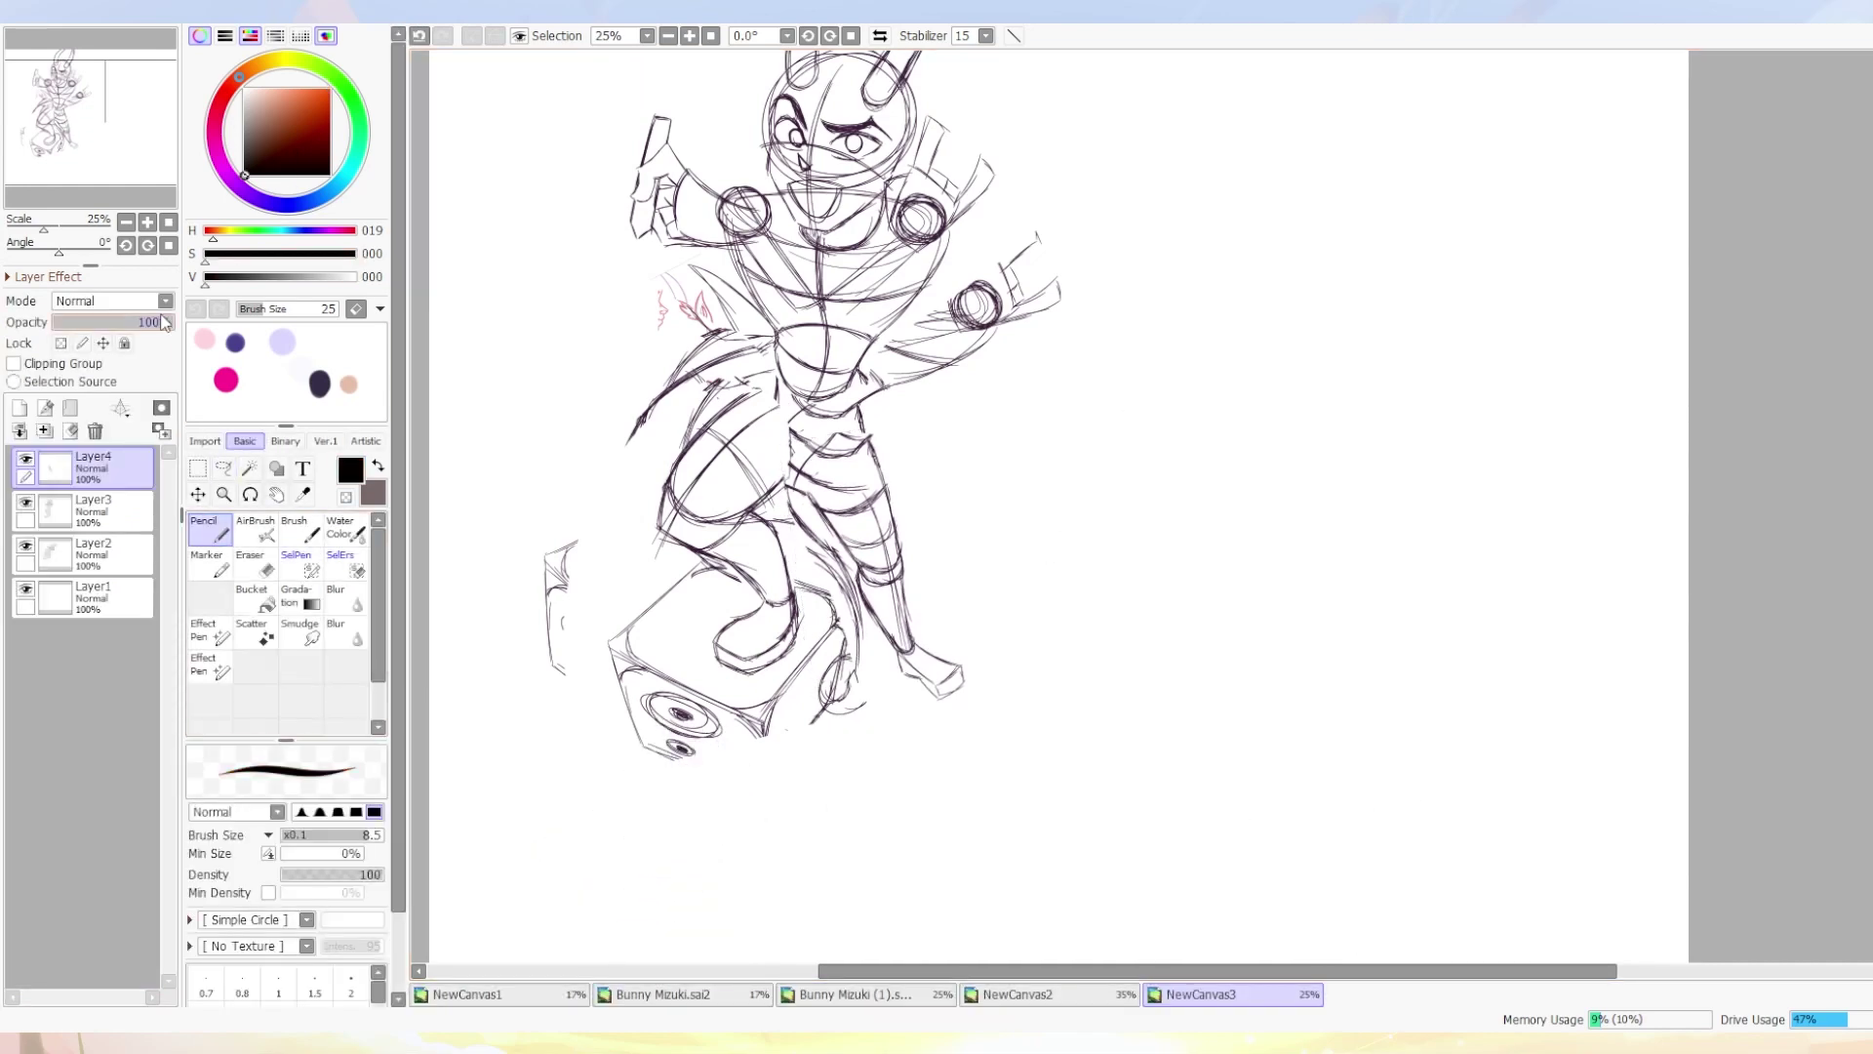
key("ctrl+z")
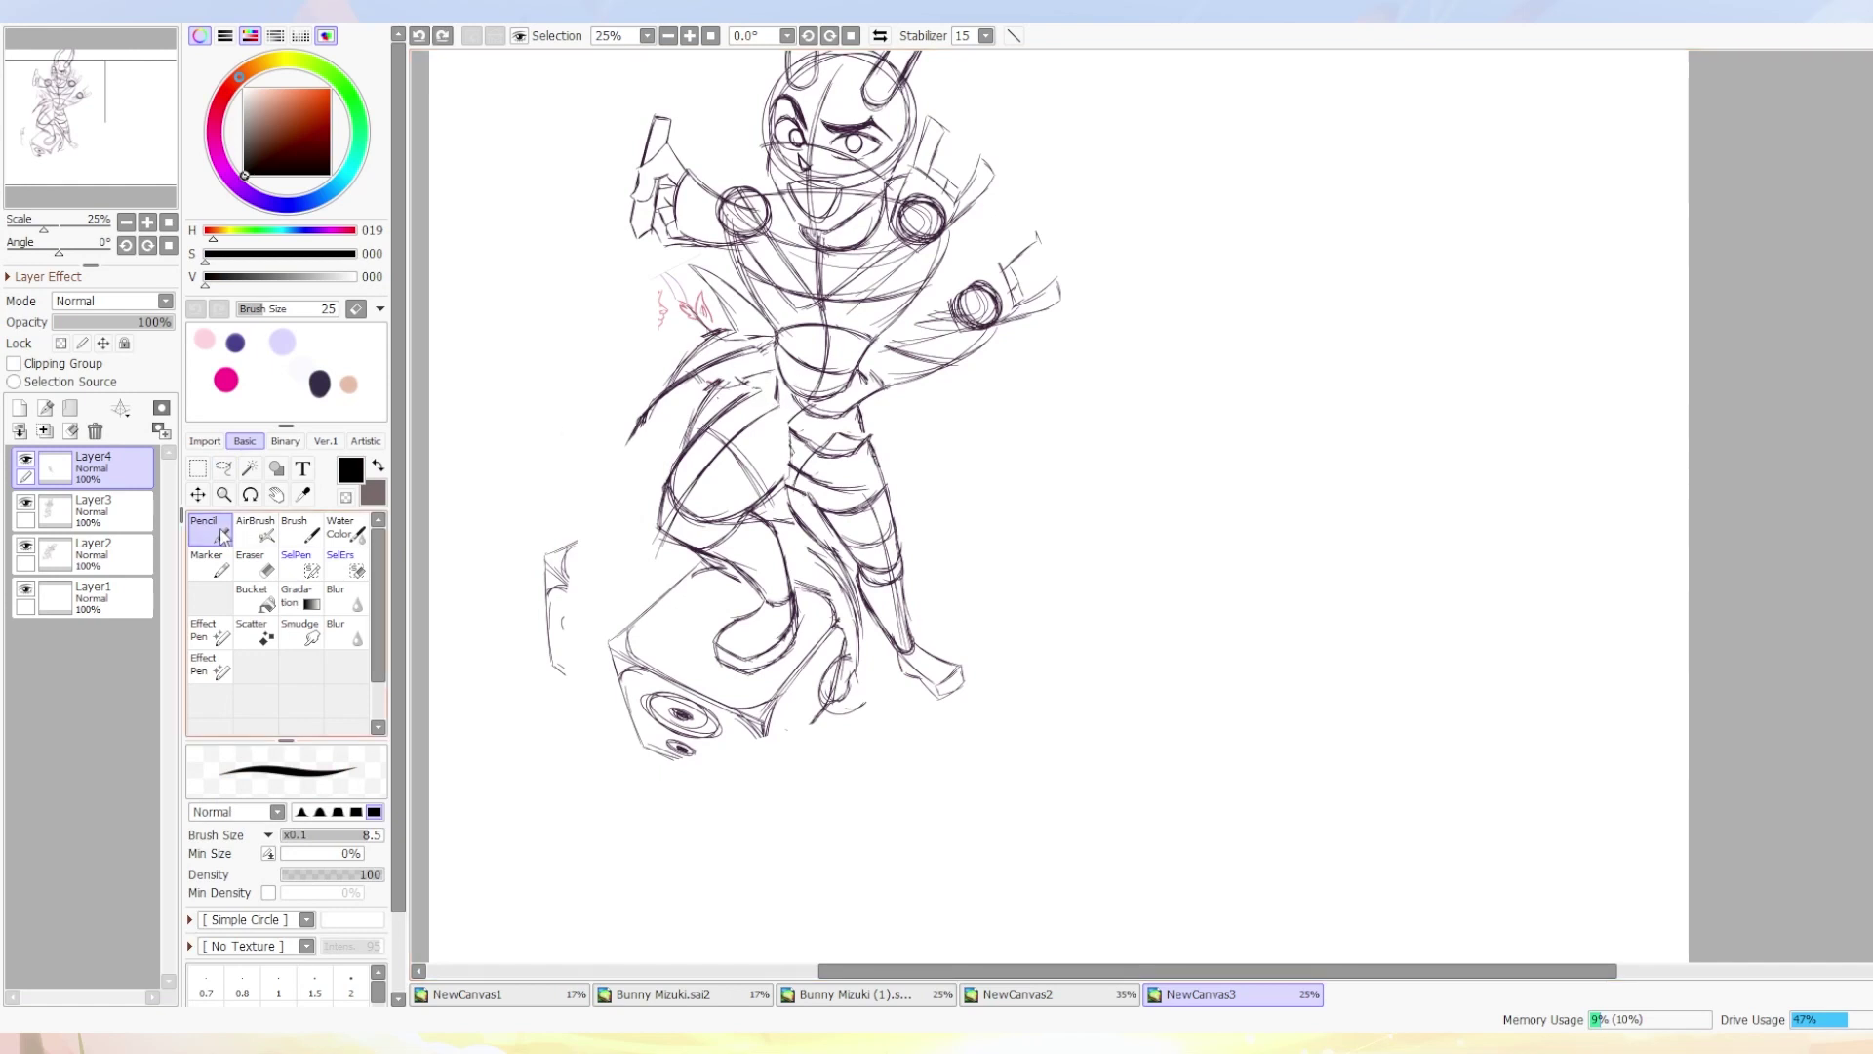
left_click_drag(778, 400, 810, 400)
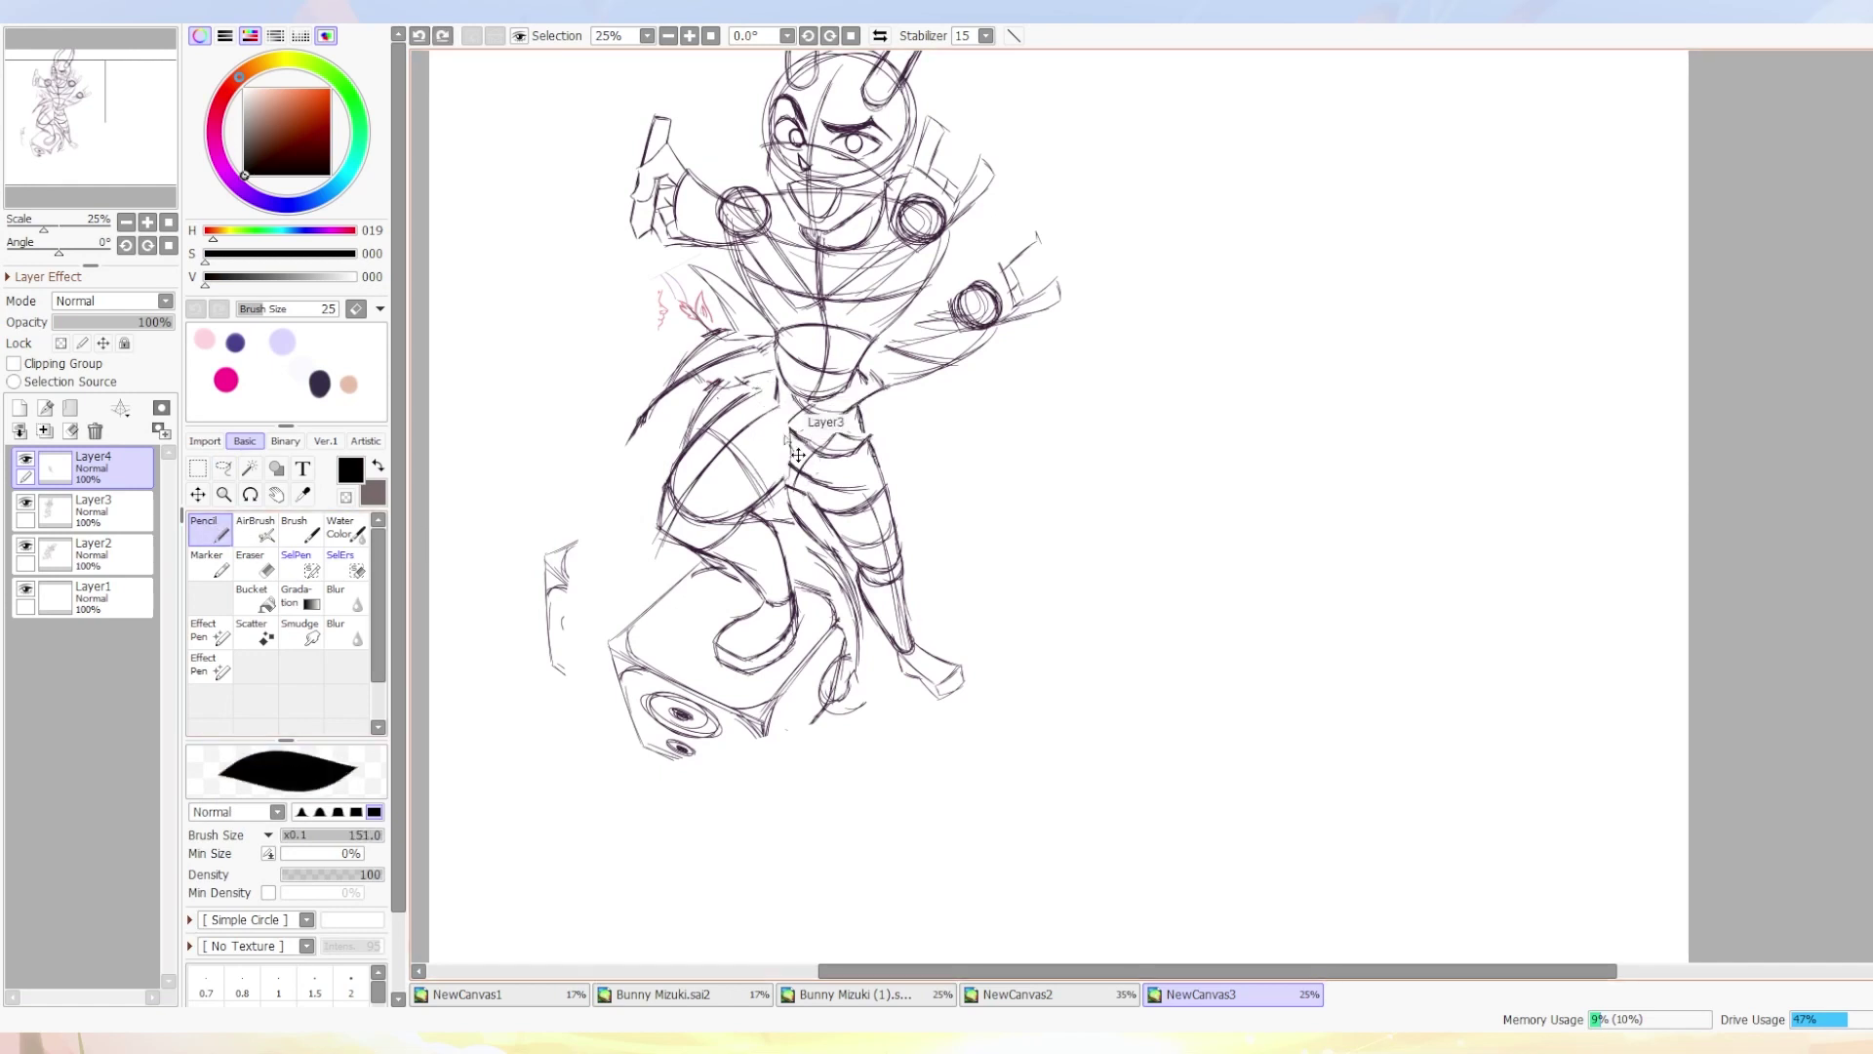
left_click_drag(797, 478, 800, 451)
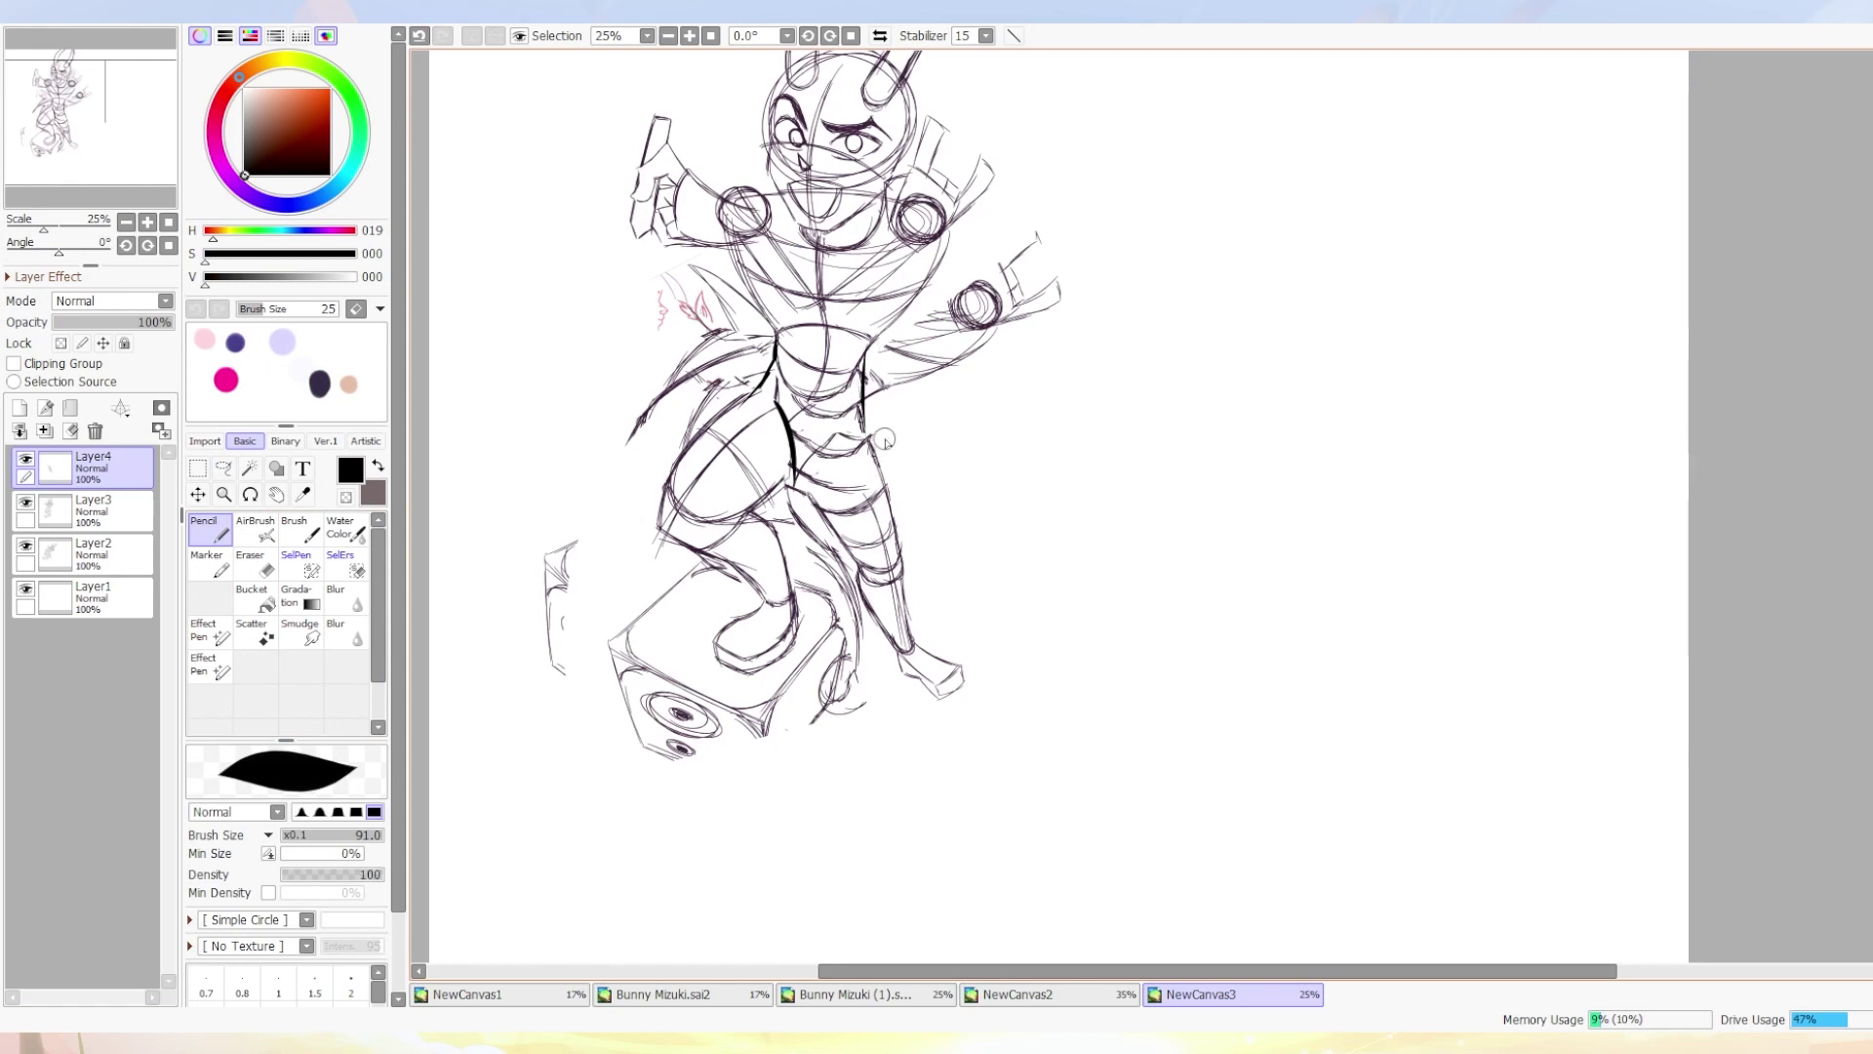
Add a new layer and draw a large inverted triangle in orange-red beside the figure.
scroll(917, 309, "up", 2)
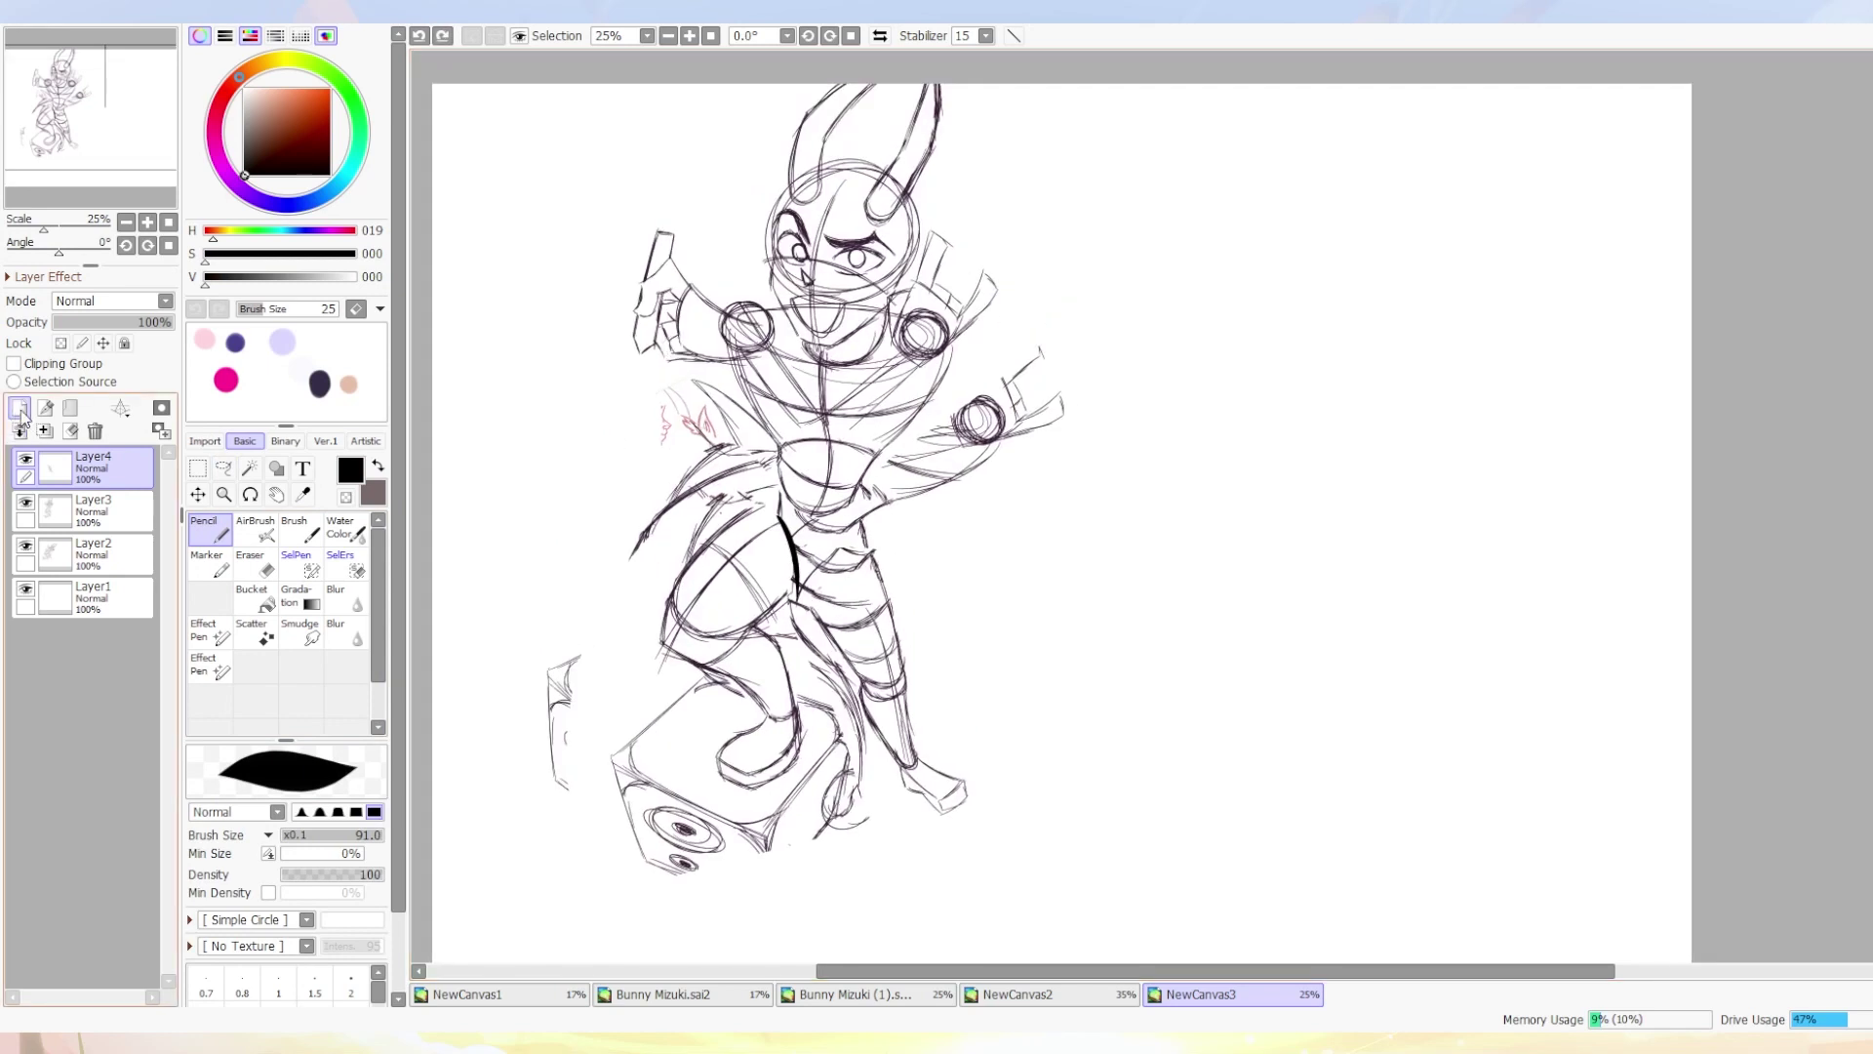
left_click(19, 408)
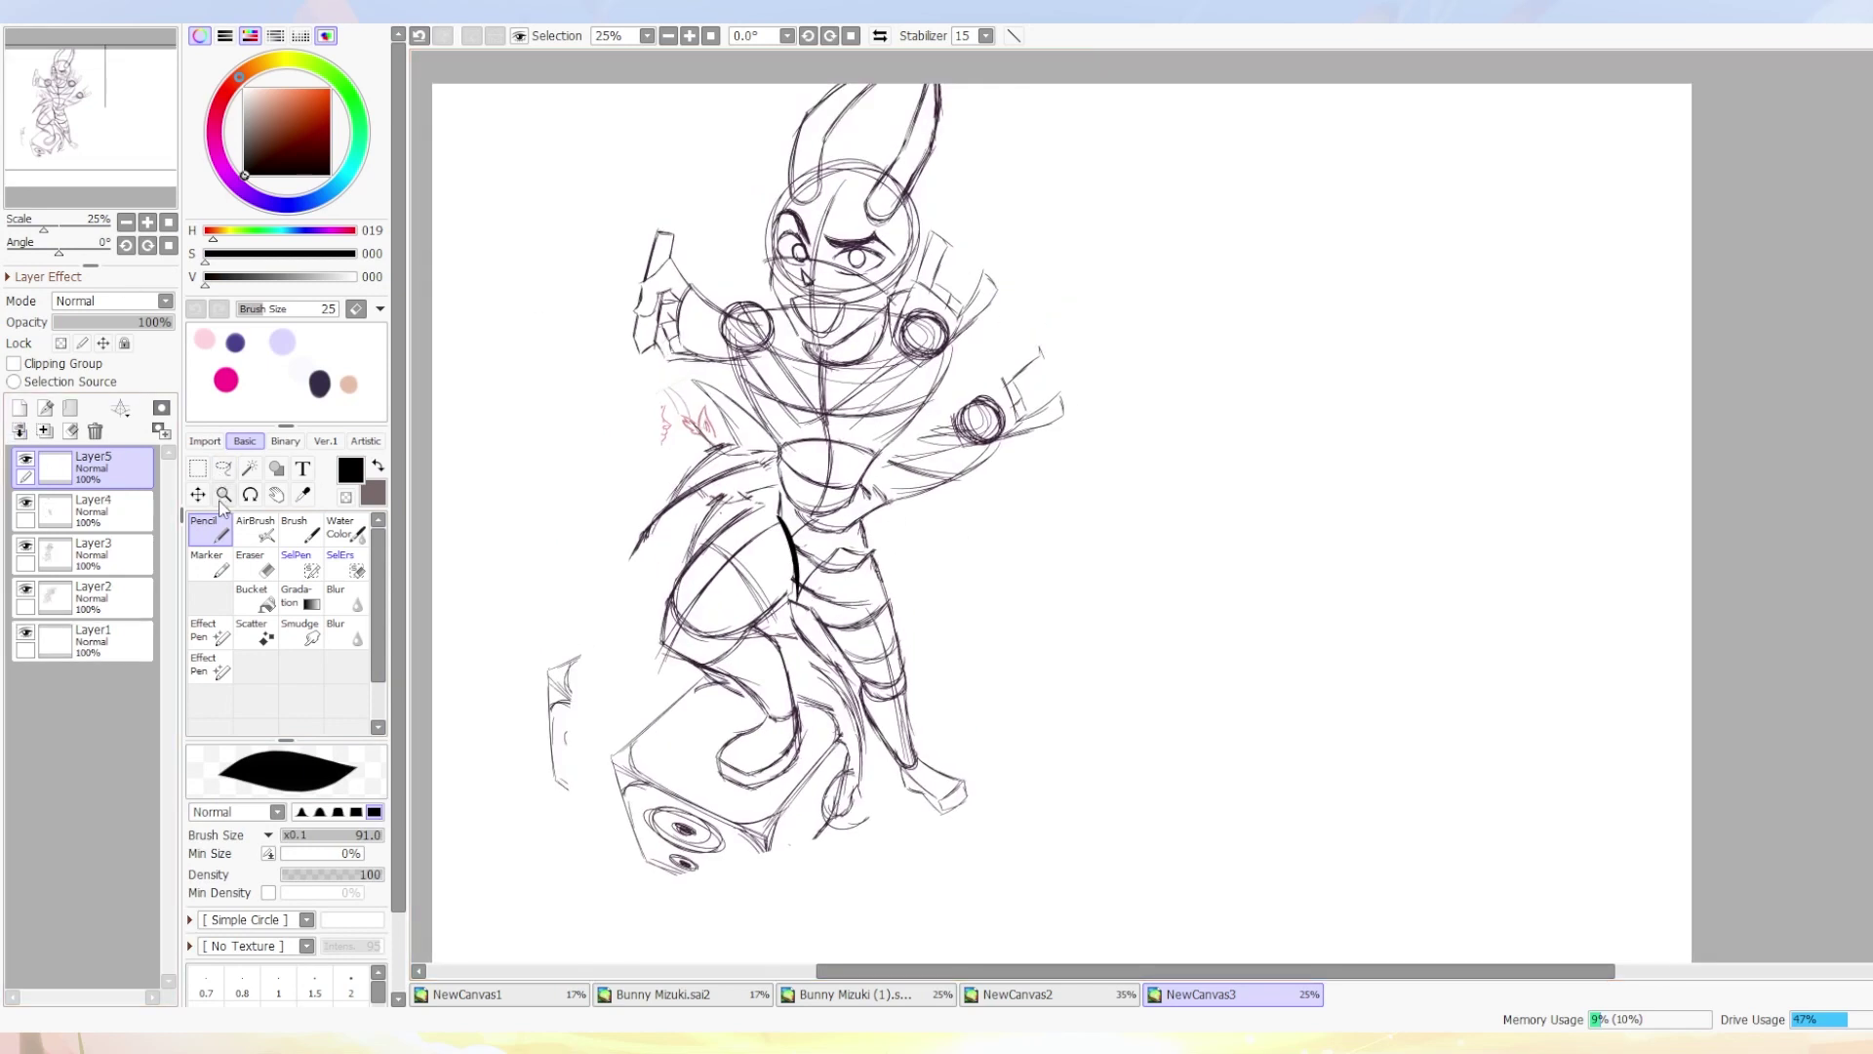
left_click(331, 89)
mouse_move(1129, 222)
left_mouse_down()
mouse_move(1466, 432)
mouse_move(1557, 158)
mouse_move(1600, 166)
left_mouse_up()
key("ctrl+z")
mouse_move(1076, 275)
left_mouse_down()
mouse_move(1274, 661)
mouse_move(1549, 304)
mouse_move(1355, 250)
mouse_move(1073, 262)
left_mouse_up()
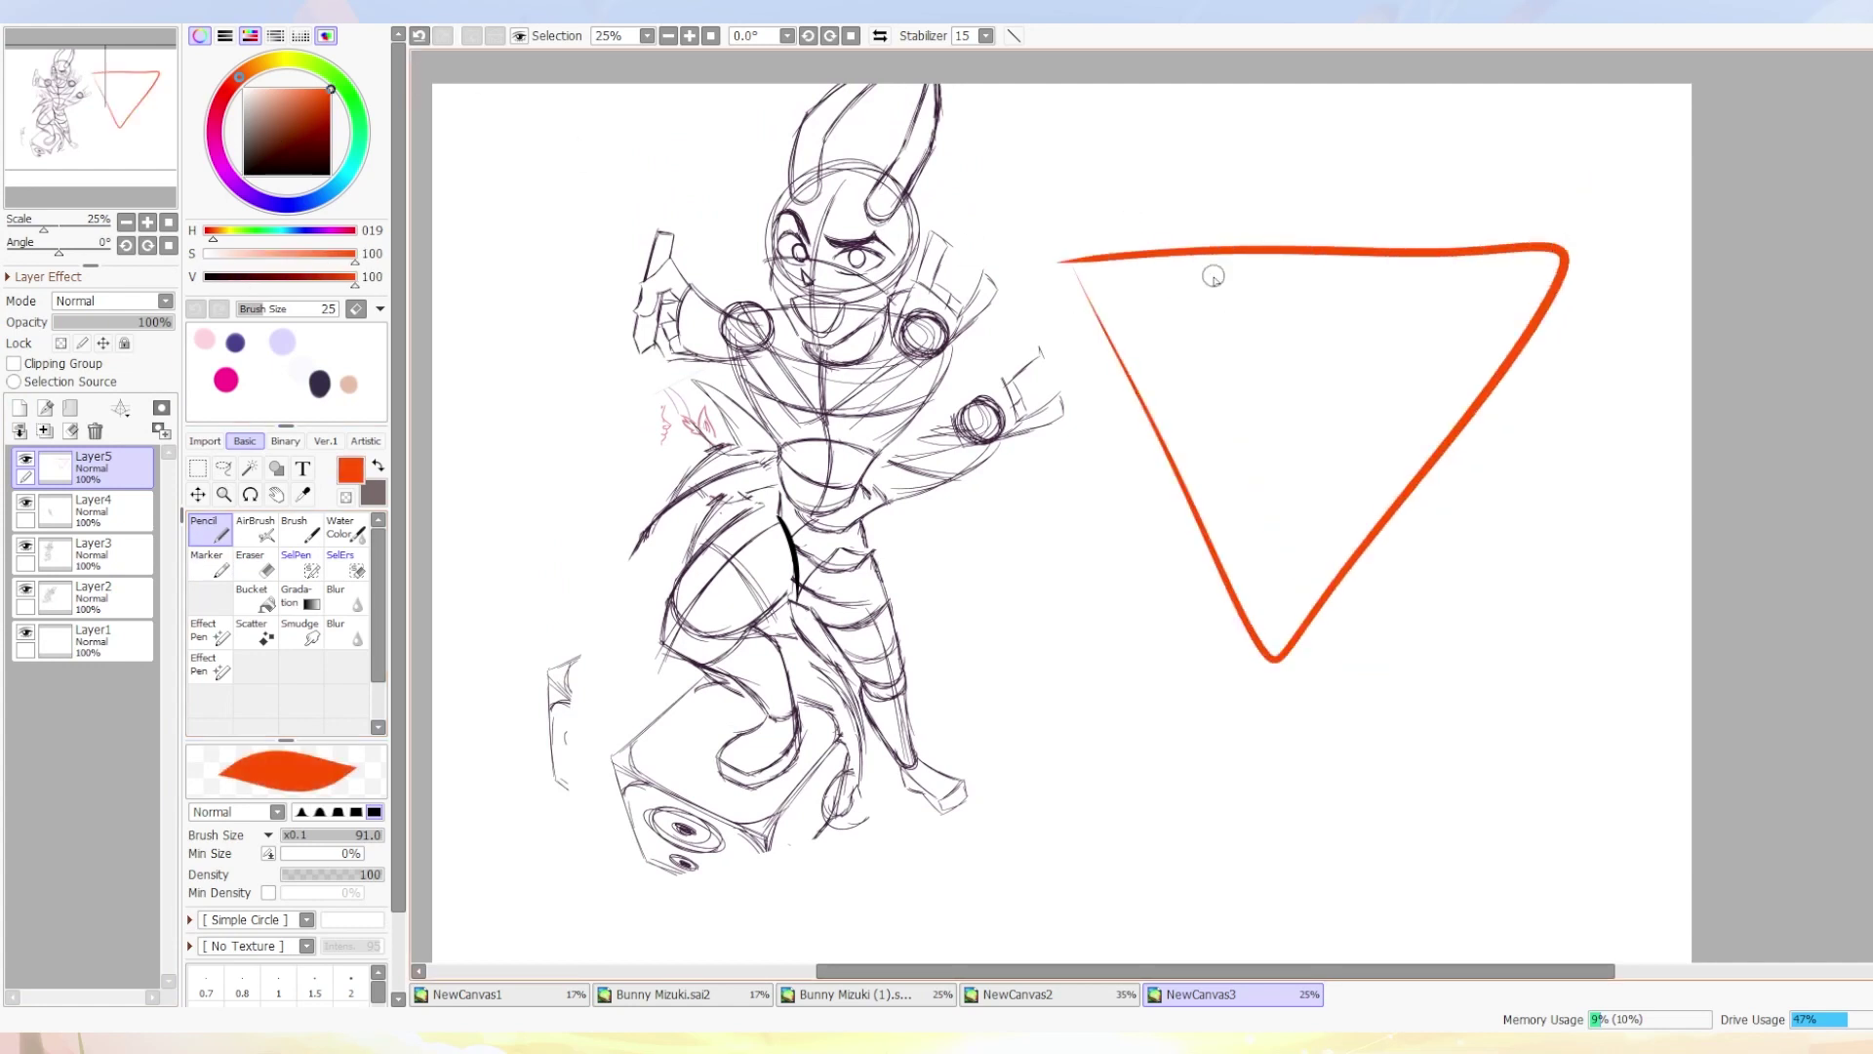
Move the triangle over the figure, enlarge and tilt it so its tip points to the straight leg's foot.
key("ctrl+t")
mouse_move(1375, 419)
left_mouse_down()
mouse_move(924, 522)
mouse_move(925, 622)
left_mouse_up()
left_click_drag(1116, 439, 1464, 174)
scroll(1347, 492, "up", 2)
left_click_drag(1348, 492, 1174, 484)
scroll(1174, 484, "down", 2)
scroll(1175, 484, "left", 2)
left_click_drag(1397, 138, 1258, 171)
left_click_drag(544, 172, 641, 172)
left_click_drag(1190, 489, 1261, 410)
left_click_drag(1511, 265, 1495, 240)
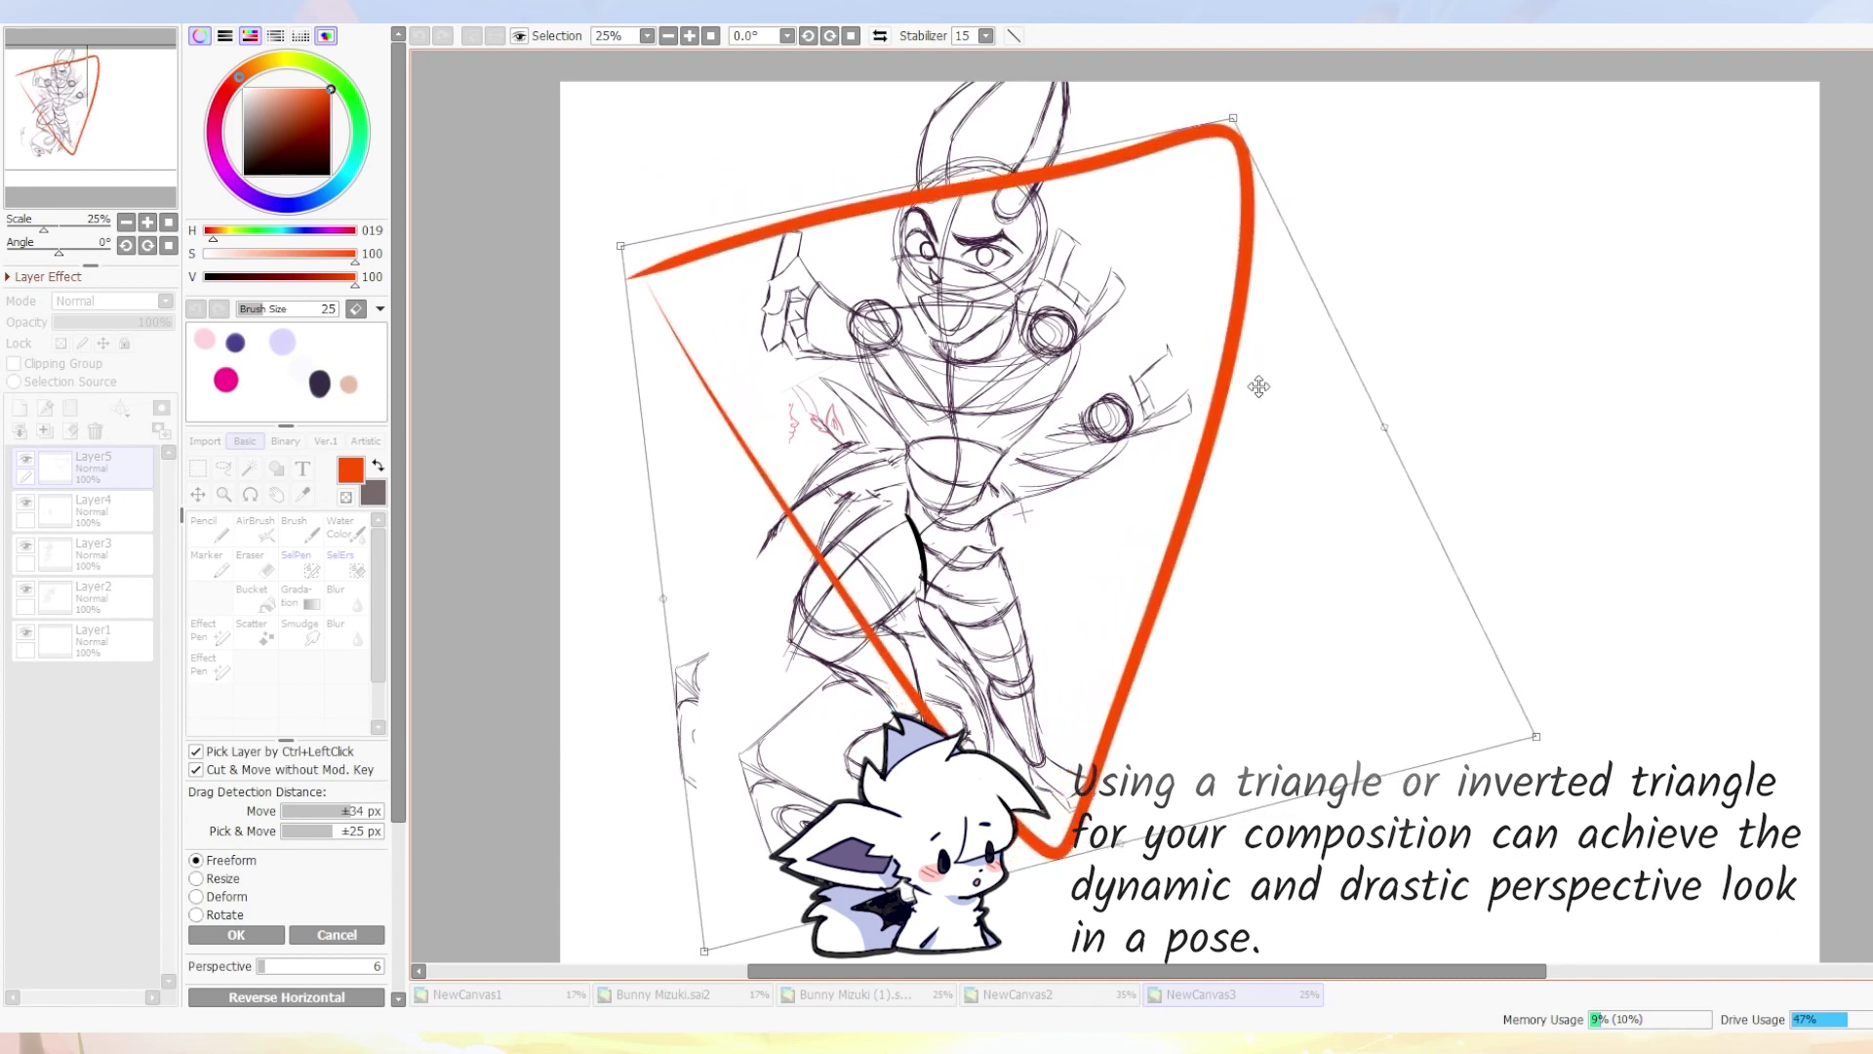
key("Return")
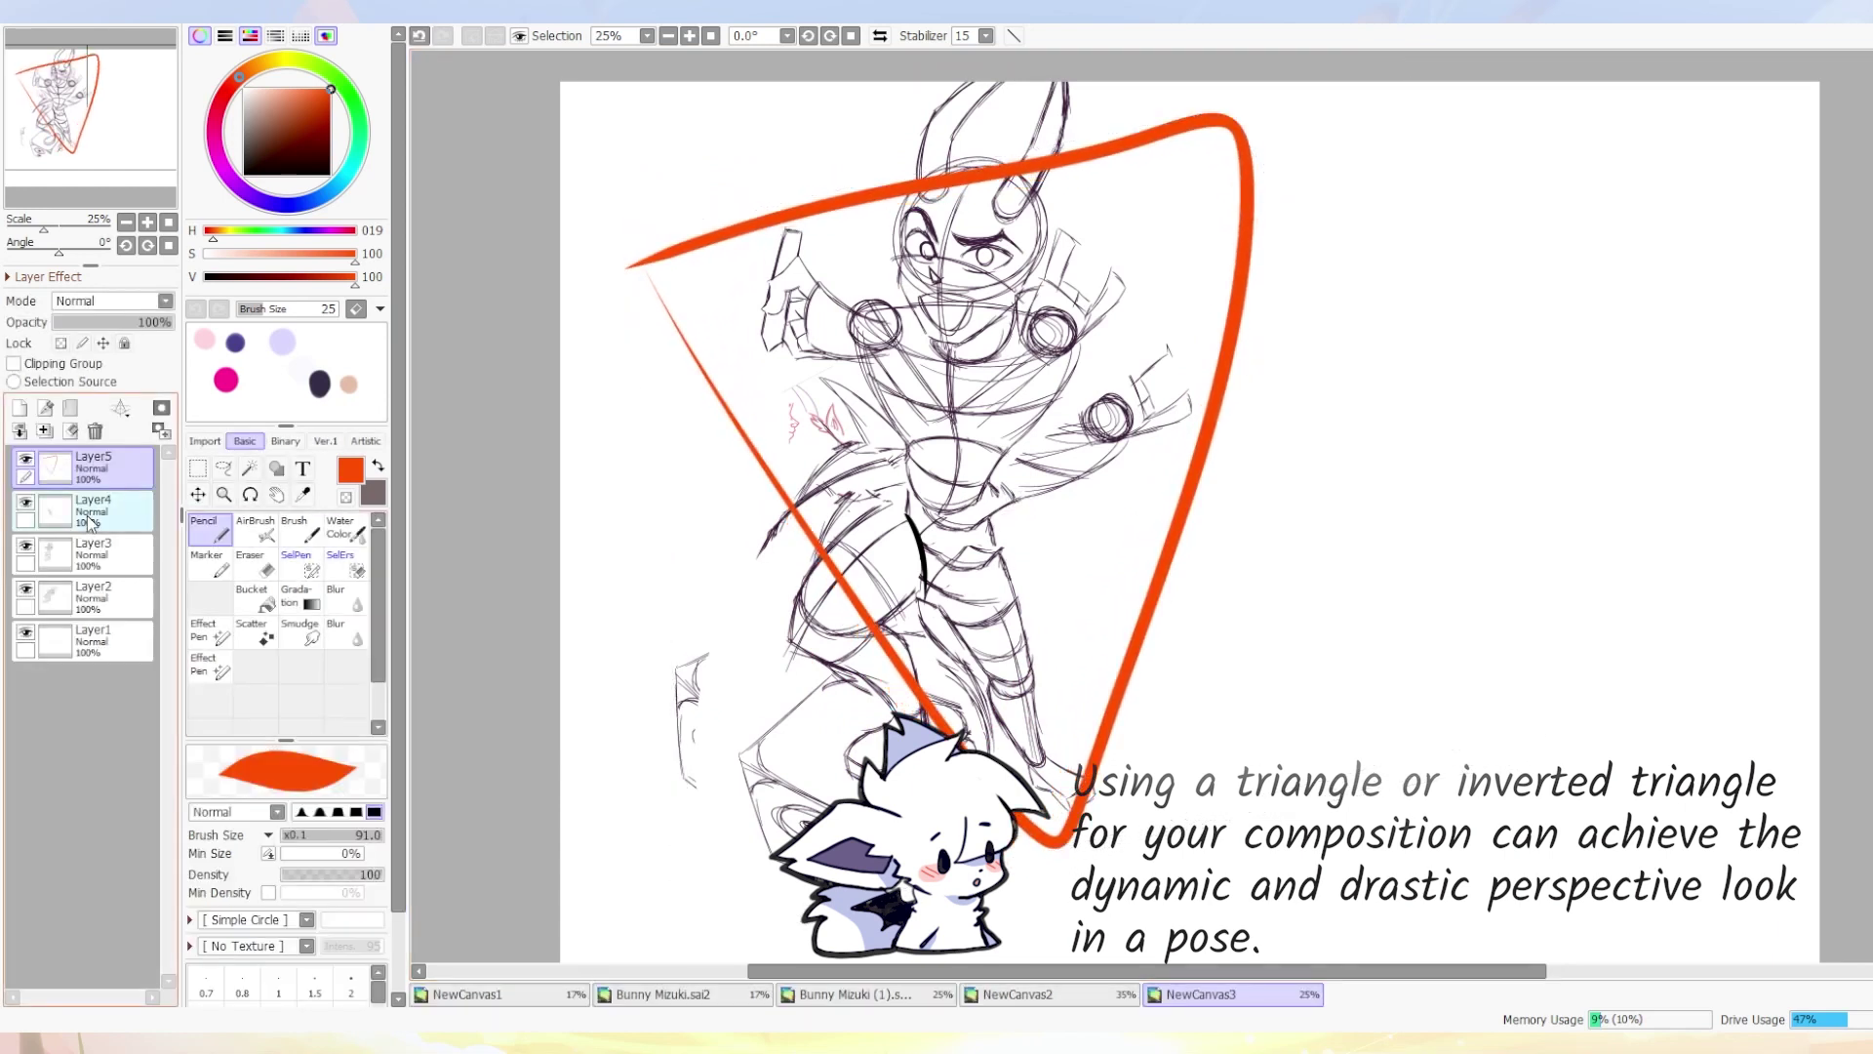
Rotate and reposition the straight leg on Layer4 to follow the triangle guide, and merge its layer into Layer3.
left_click(88, 523)
key("ctrl+t")
left_click_drag(1083, 683, 1080, 708)
left_click_drag(1341, 474, 1353, 492)
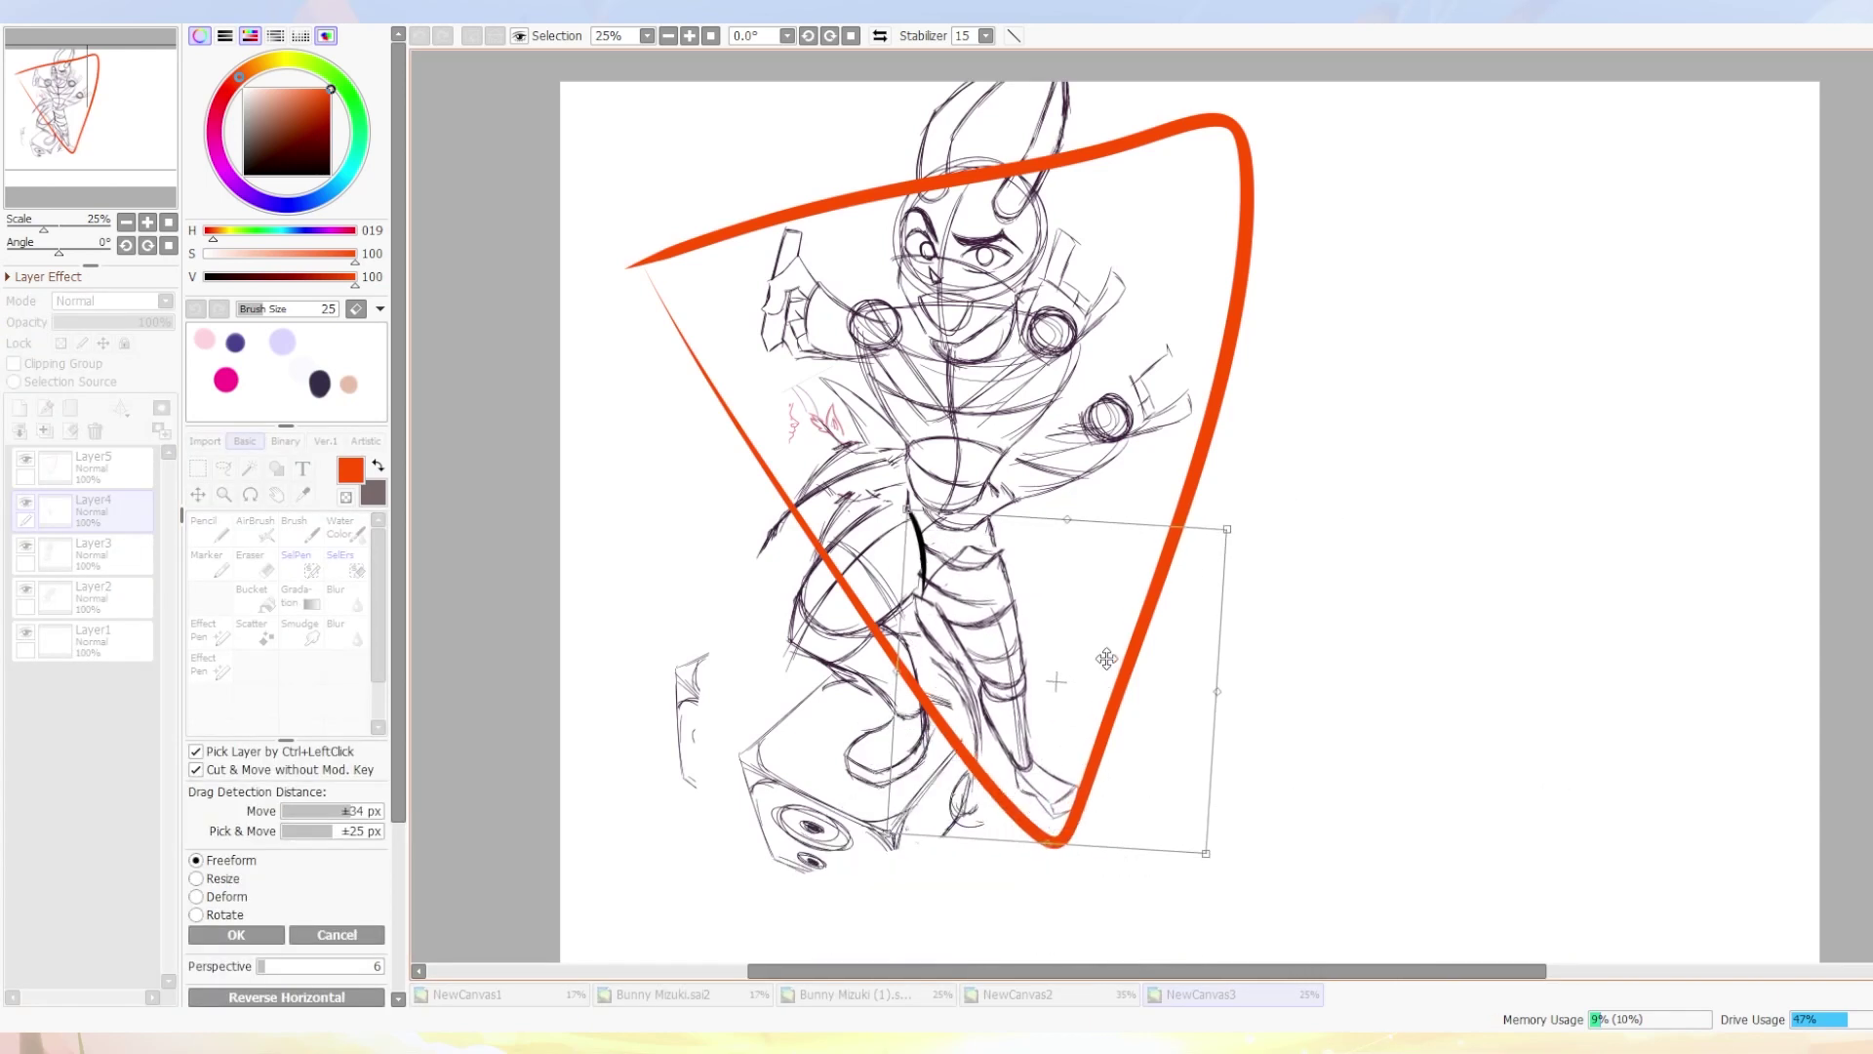
key("Return")
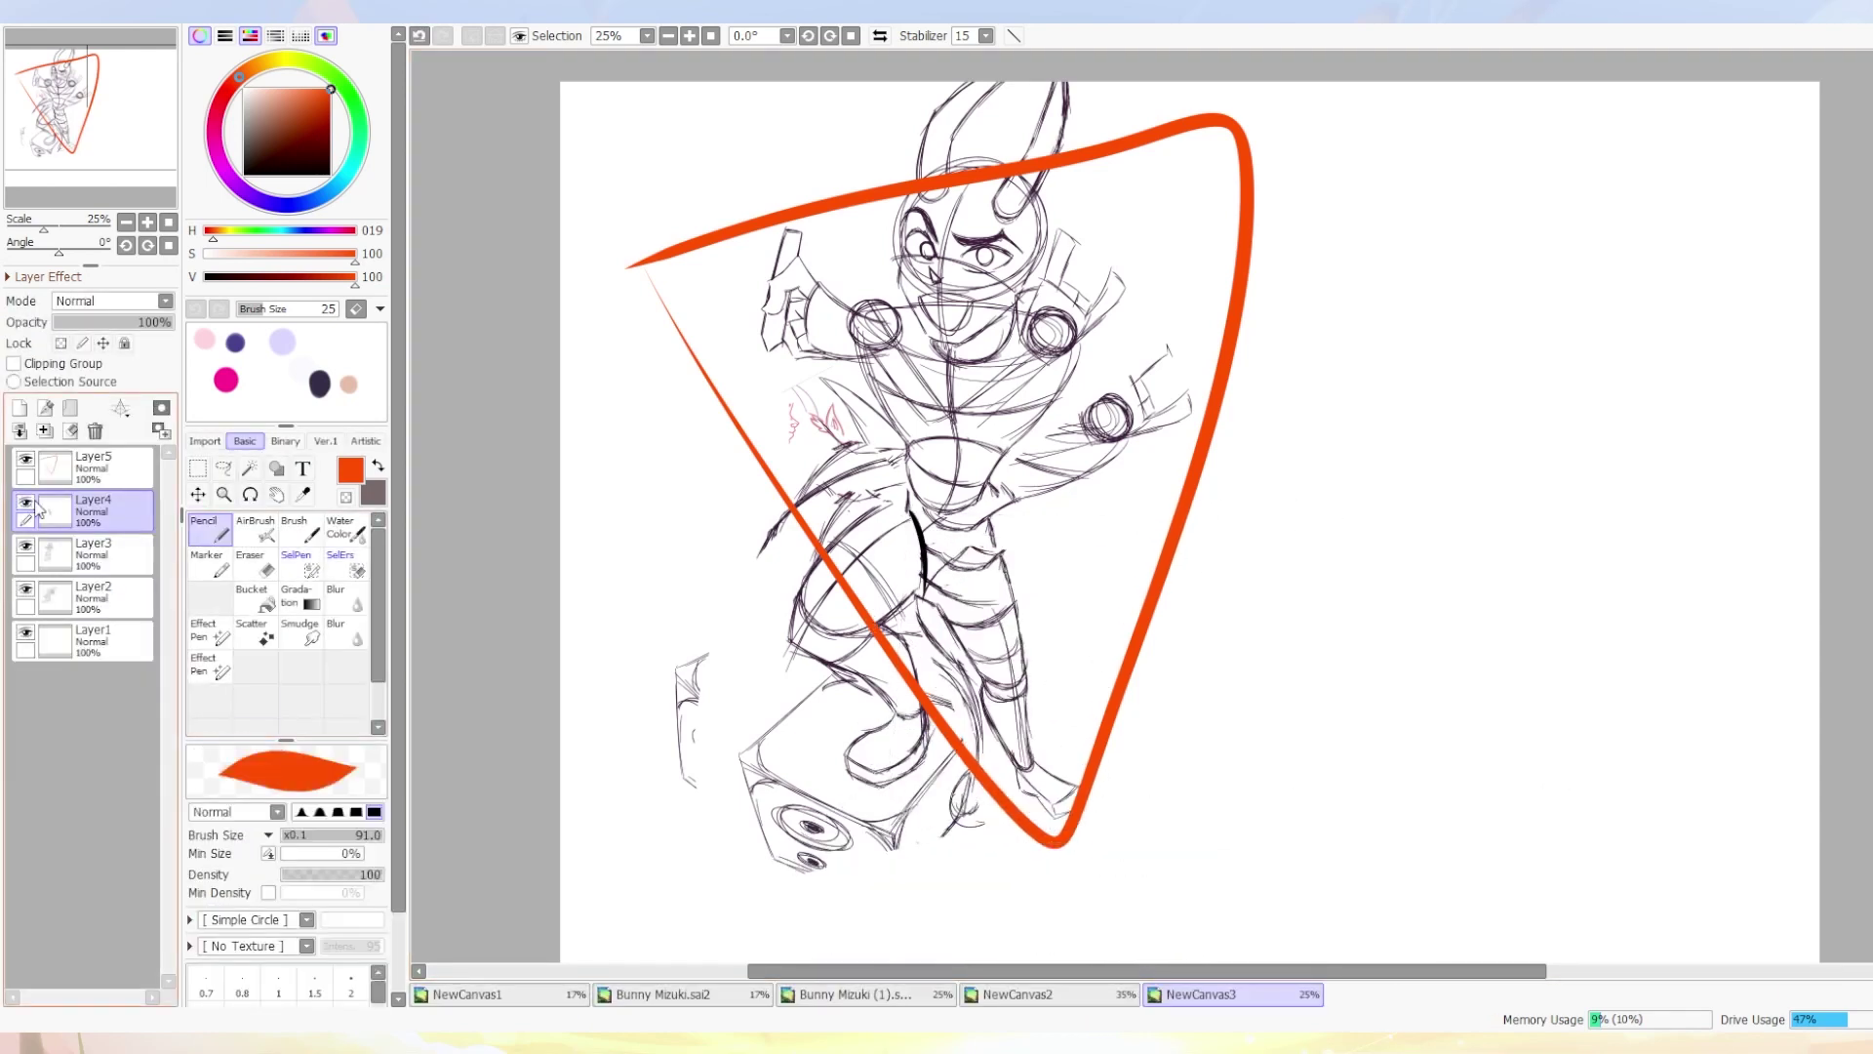
left_click(45, 430)
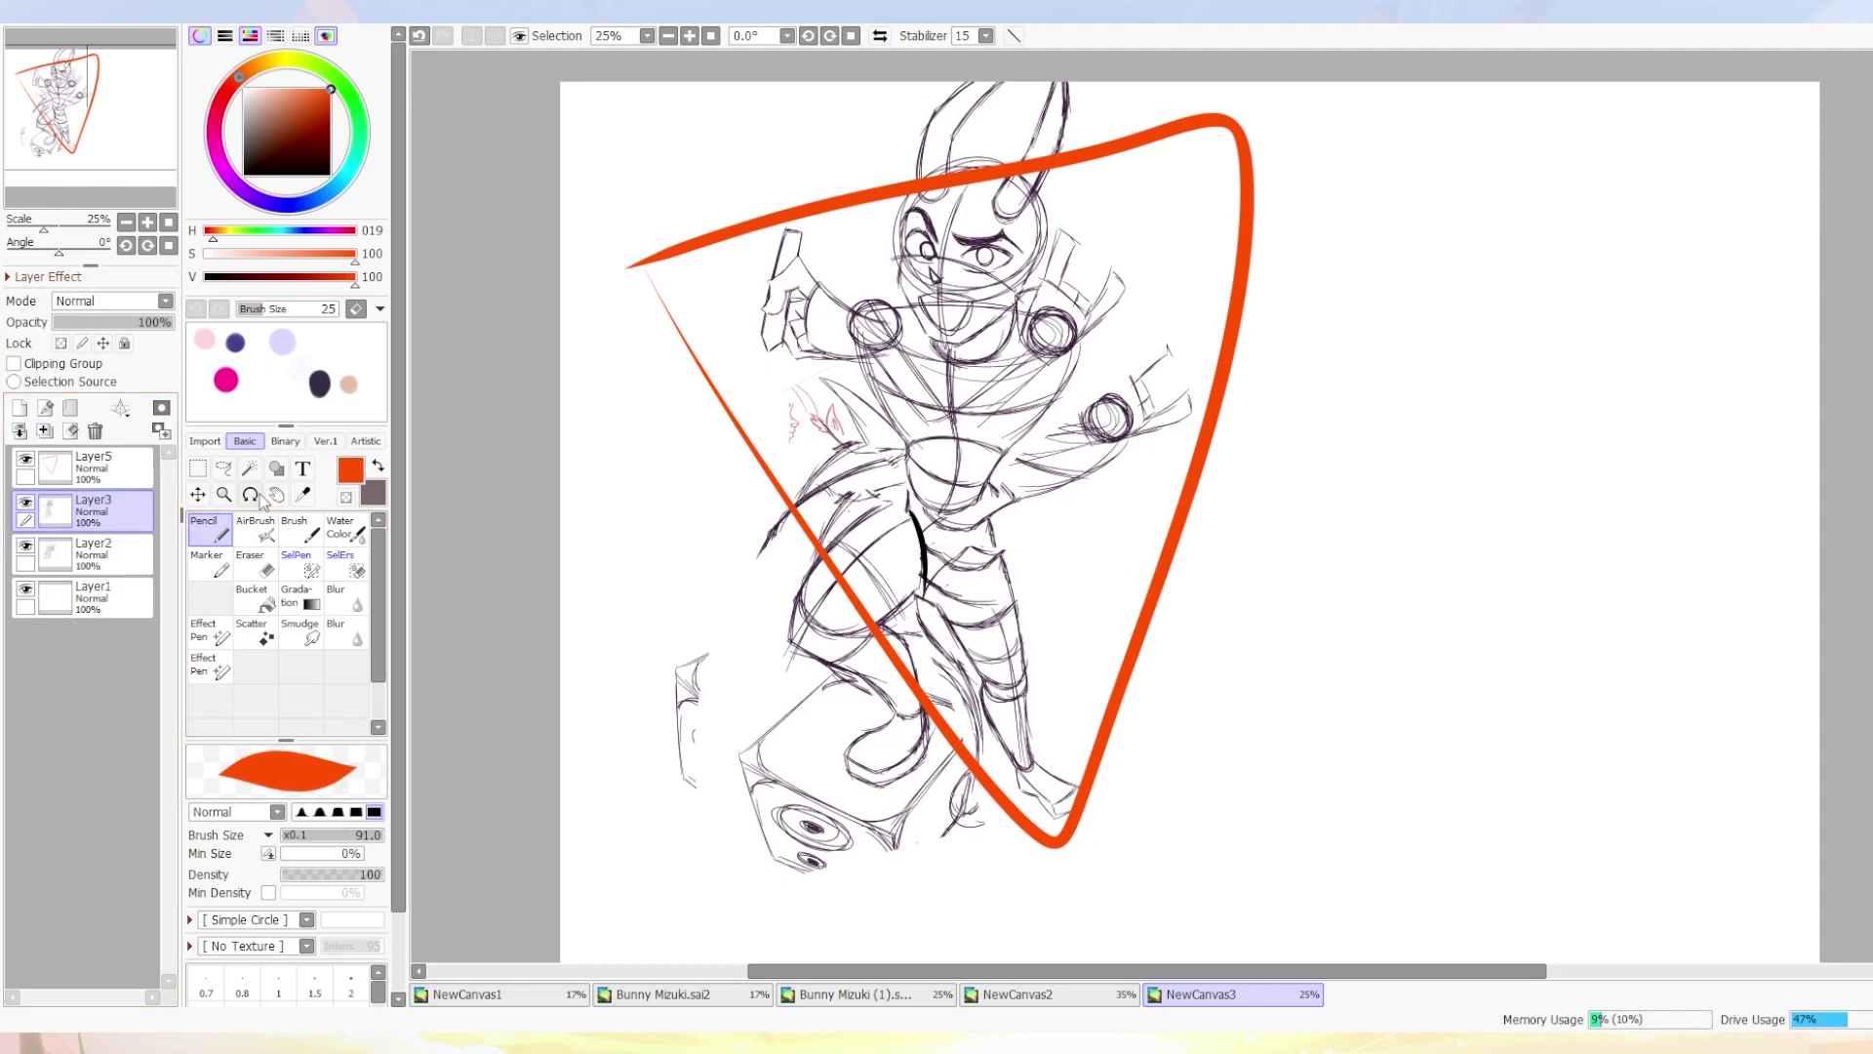
Outline the bent leg's thigh as a closed tapered oval with thick black Pencil strokes on Layer3.
left_click(872, 527, "alt")
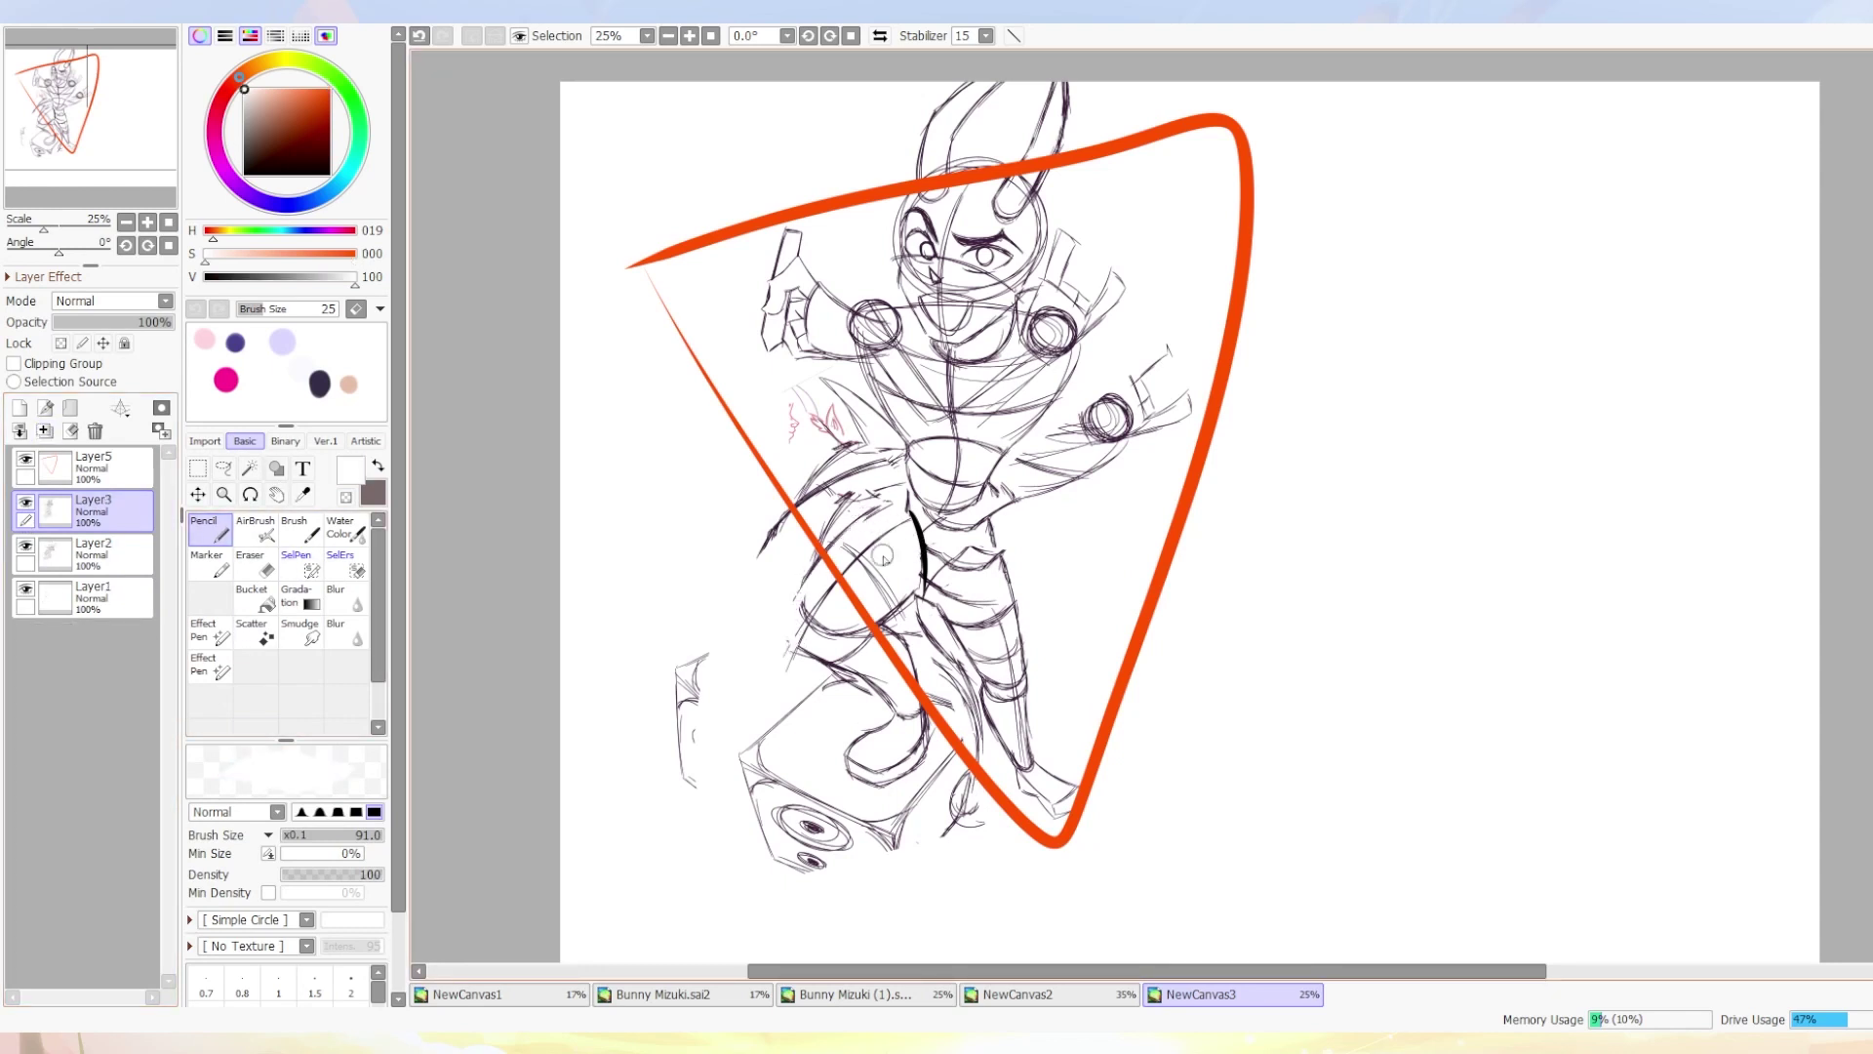
key("ctrl+z")
left_click(915, 540, "alt")
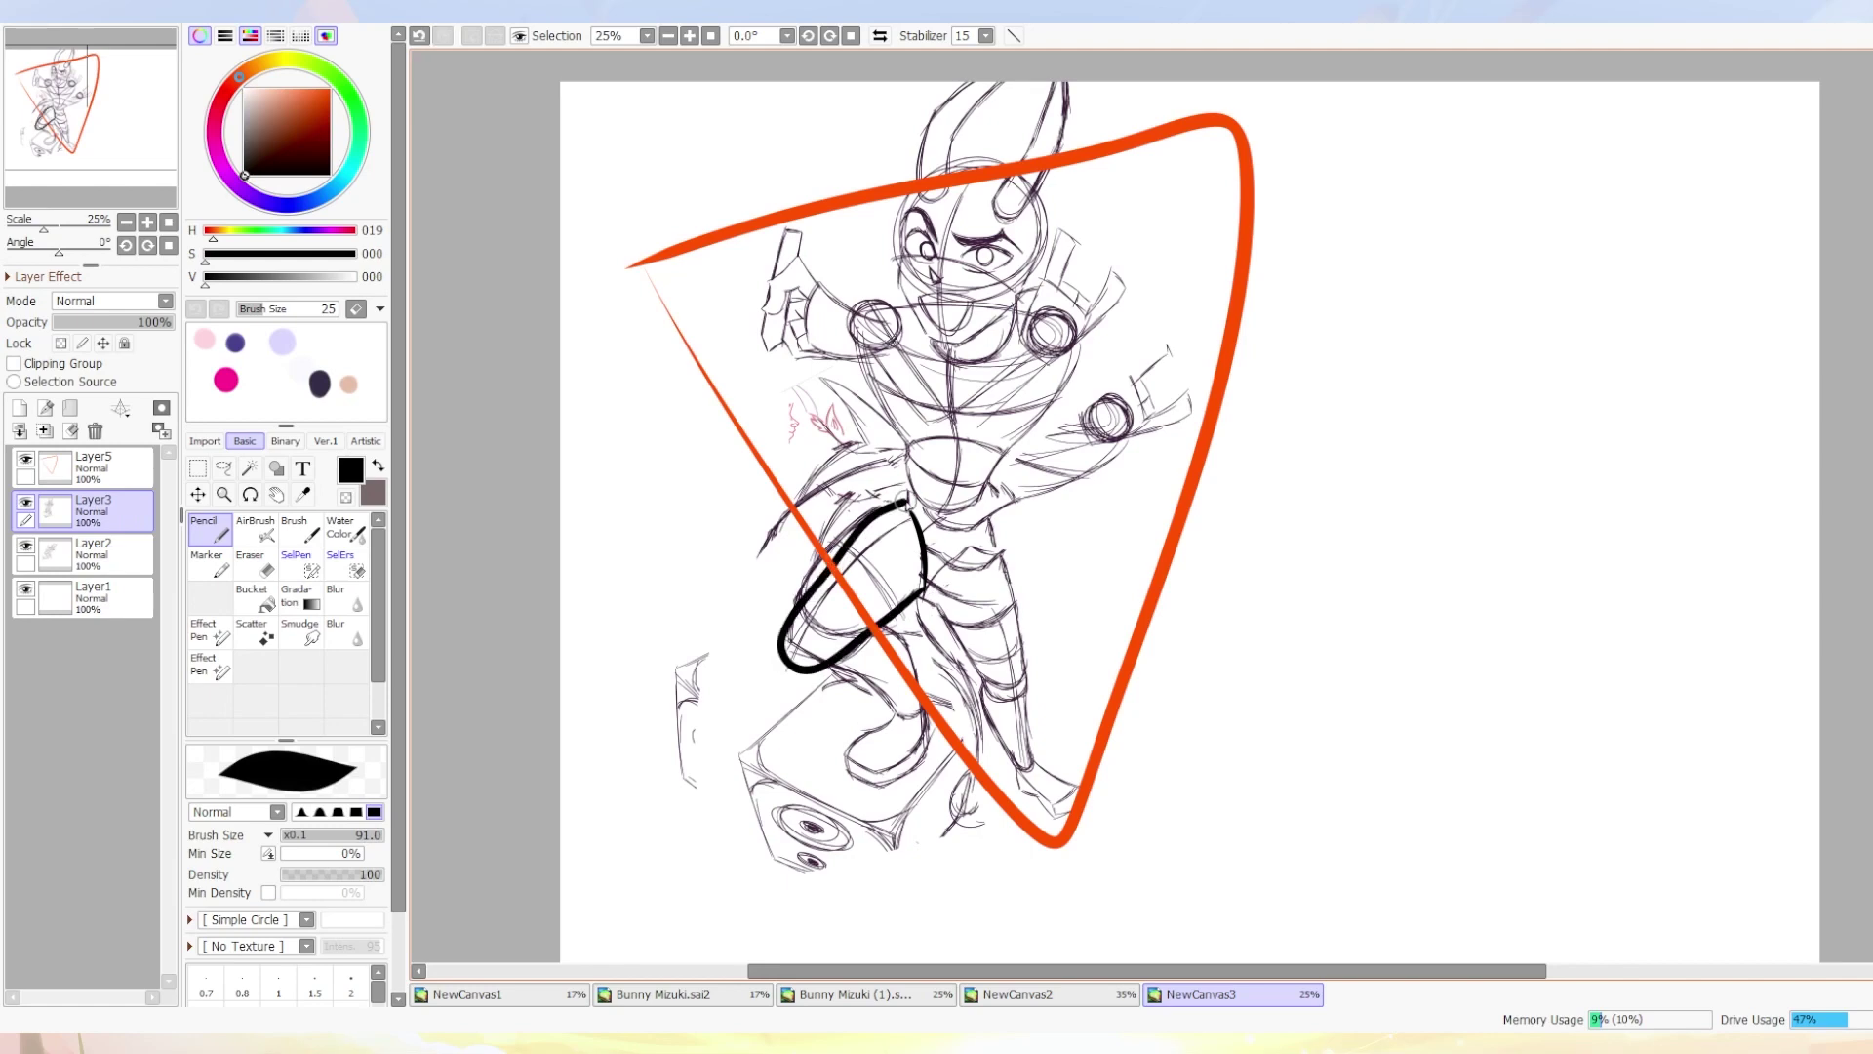
key("ctrl+z")
left_click_drag(779, 662, 819, 670)
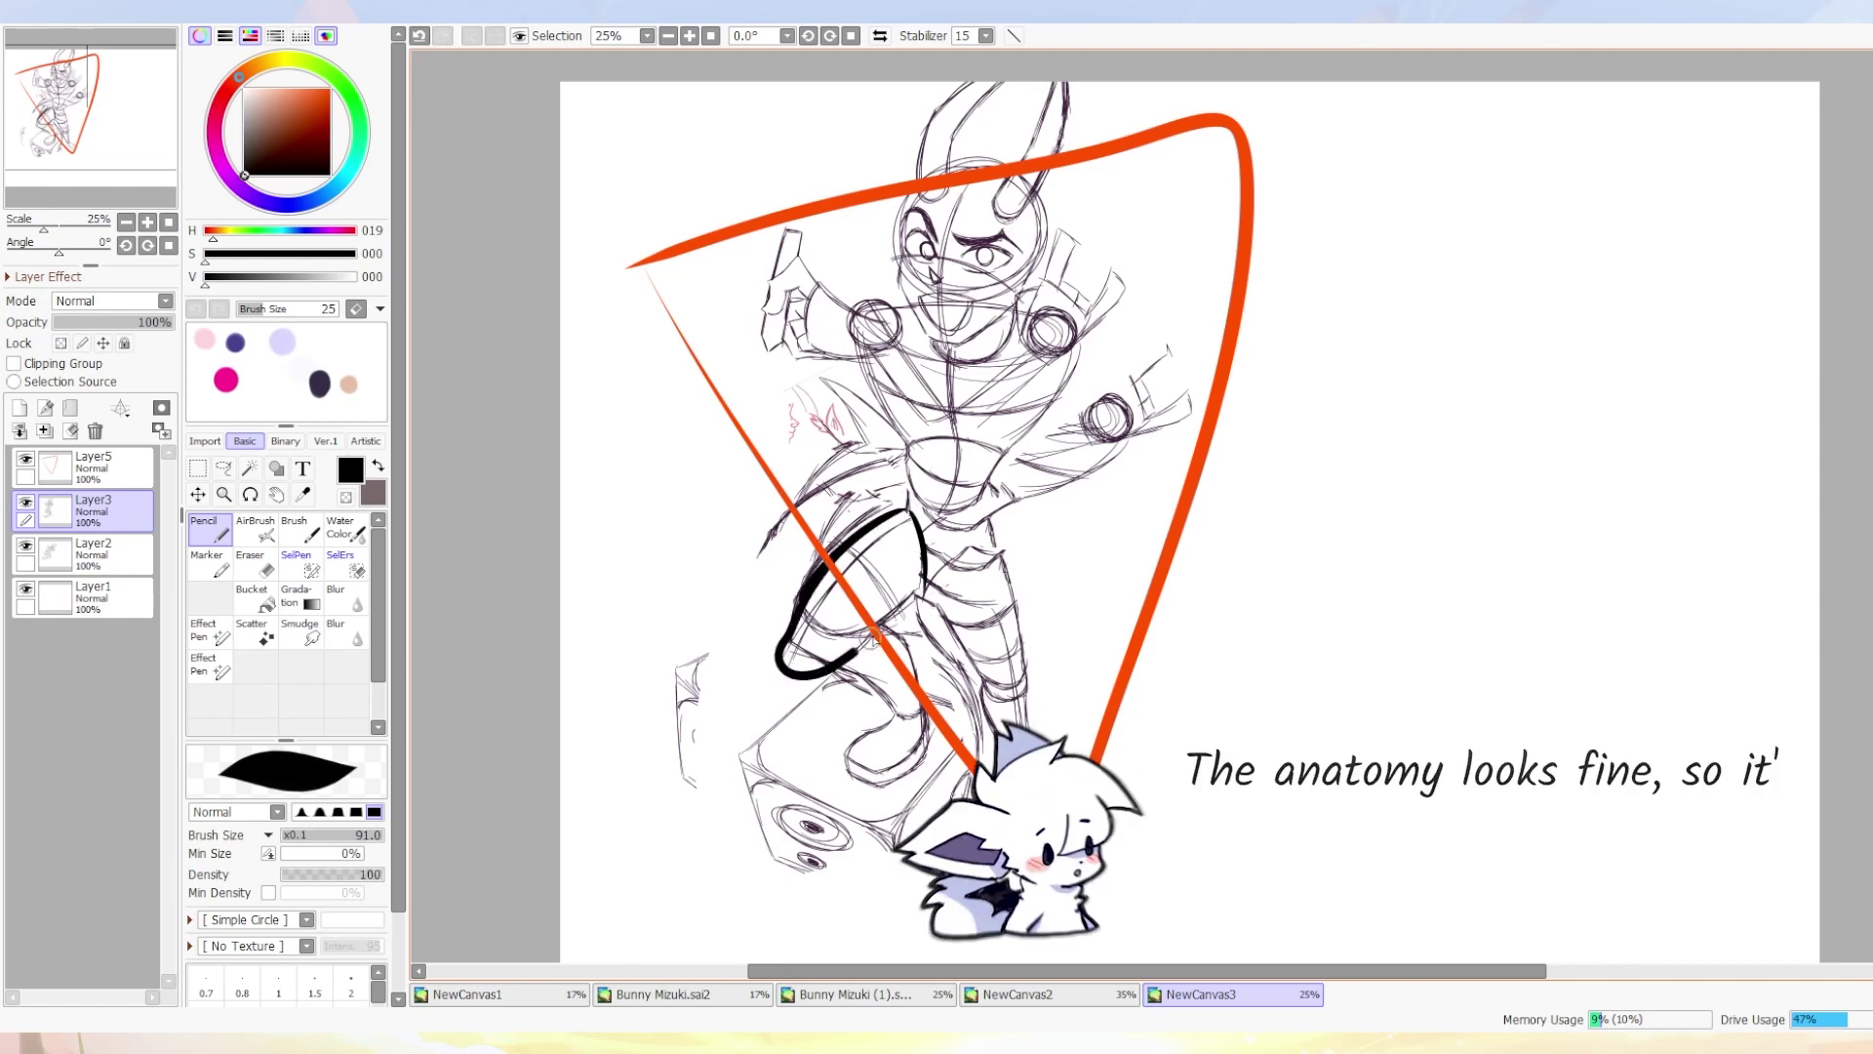
left_click_drag(980, 487, 882, 522)
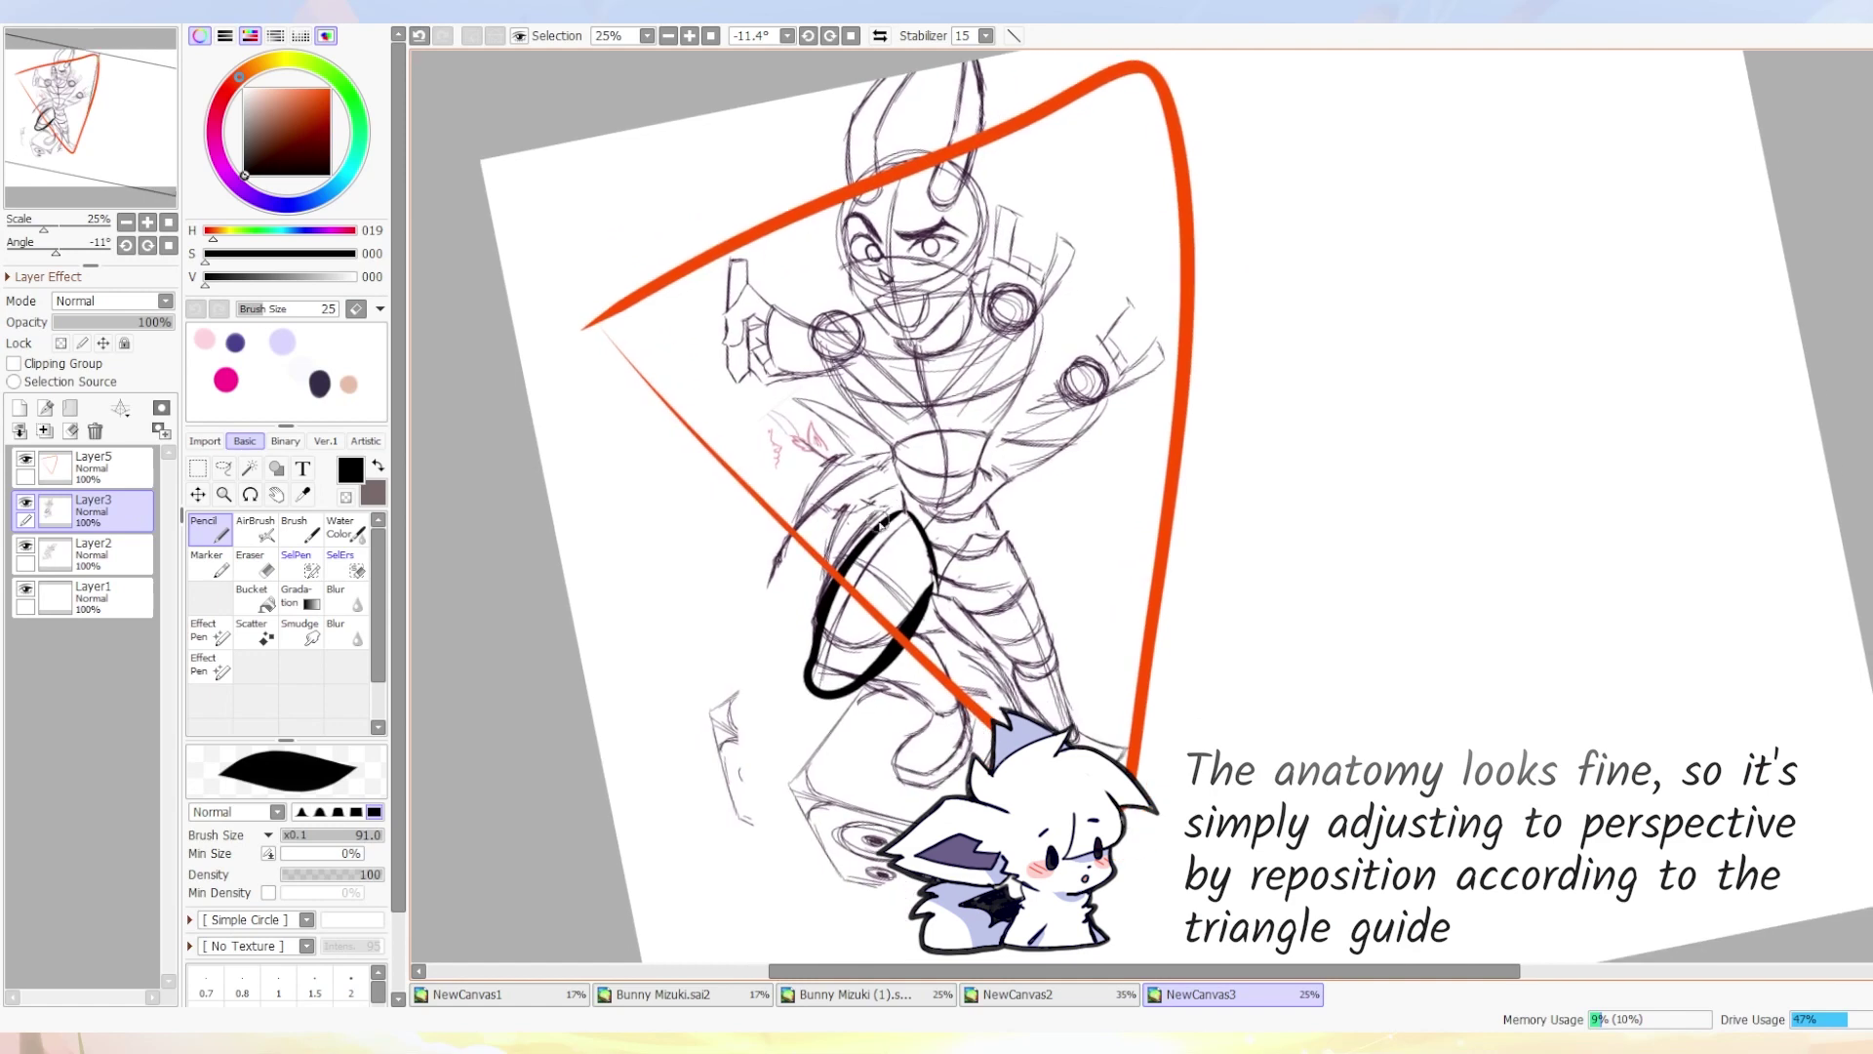
Lasso the hips and both legs, copy them onto a new layer and rotate them counterclockwise toward the triangle.
left_click_drag(1114, 117, 1086, 239)
key("ctrl+t")
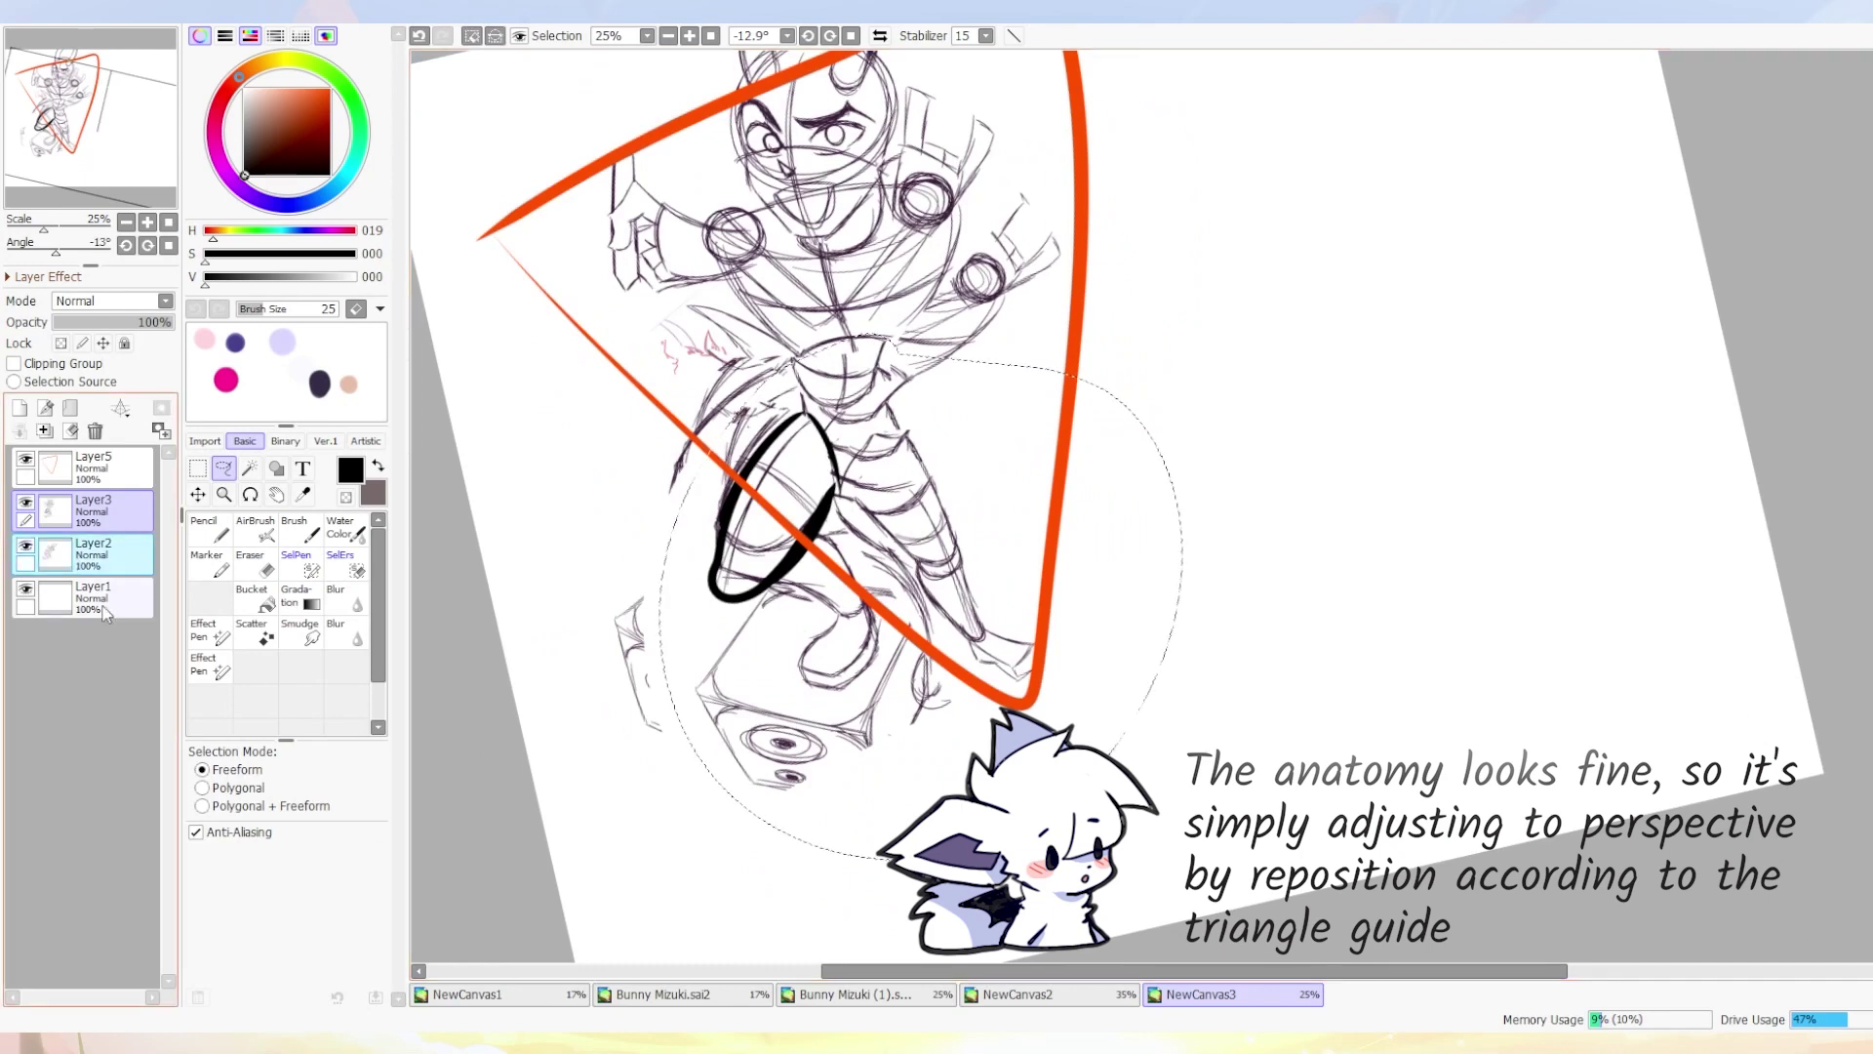
key("ctrl+t")
left_click_drag(1112, 432, 1012, 824)
key("Return")
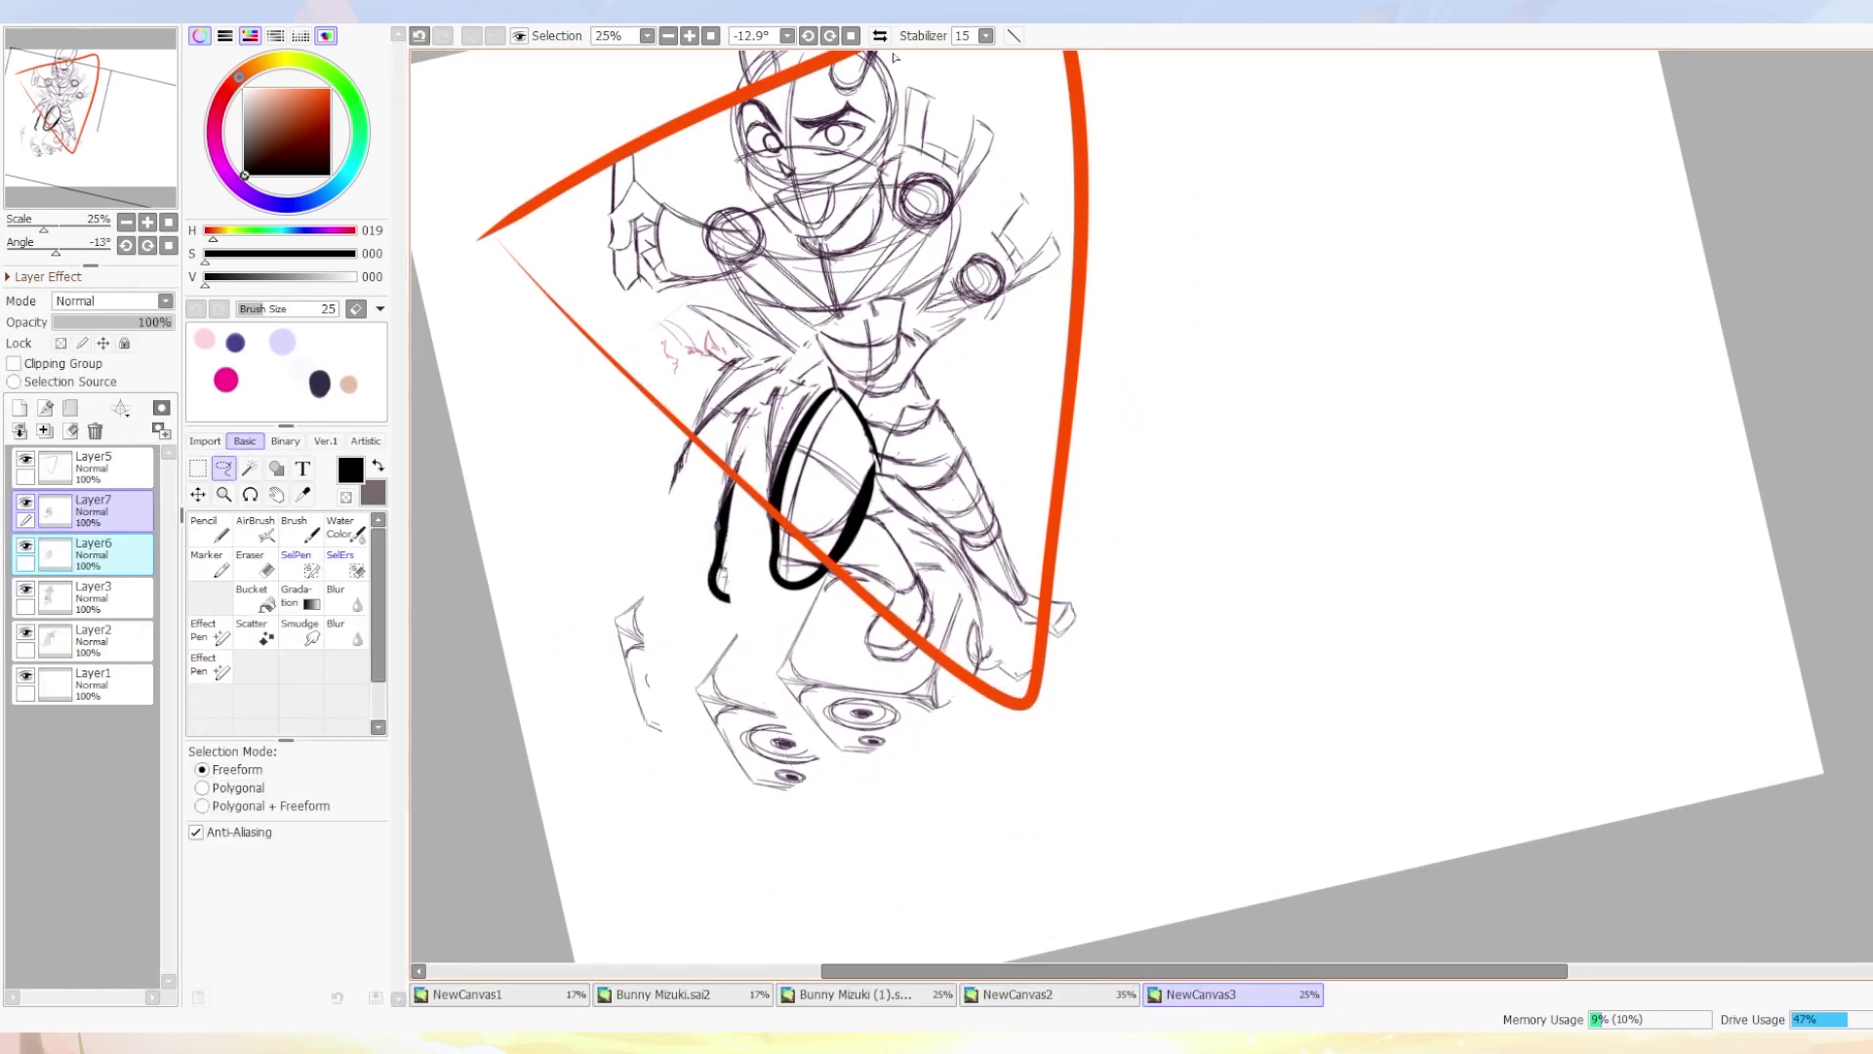
Mirror the canvas view and merge the two pasted leg layers down into Layer3.
key("h")
key("e")
key("x")
key("ctrl+e")
key("ctrl+e")
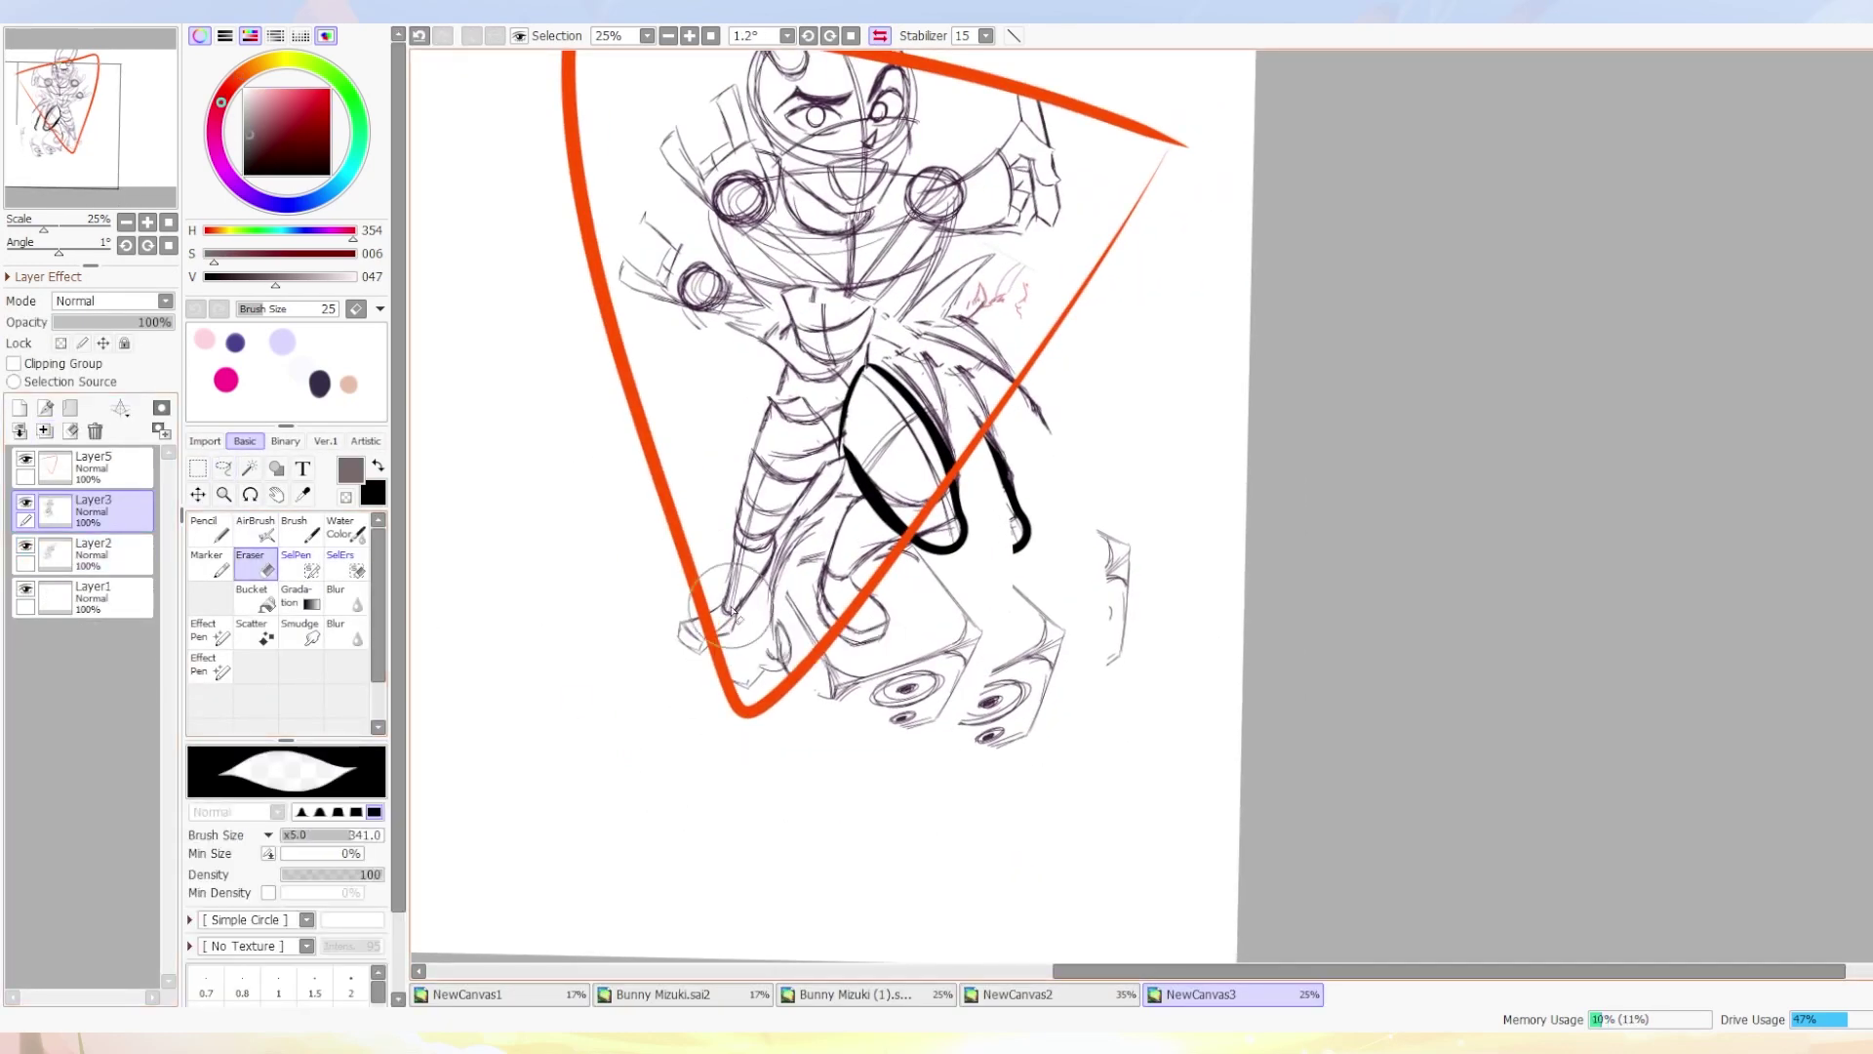
Outline the straight leg and the bent leg's lower part with thick black Pencil strokes.
left_click(210, 532)
left_click_drag(802, 427, 747, 591)
key("ctrl+z")
left_click(245, 176)
left_click_drag(802, 426, 747, 591)
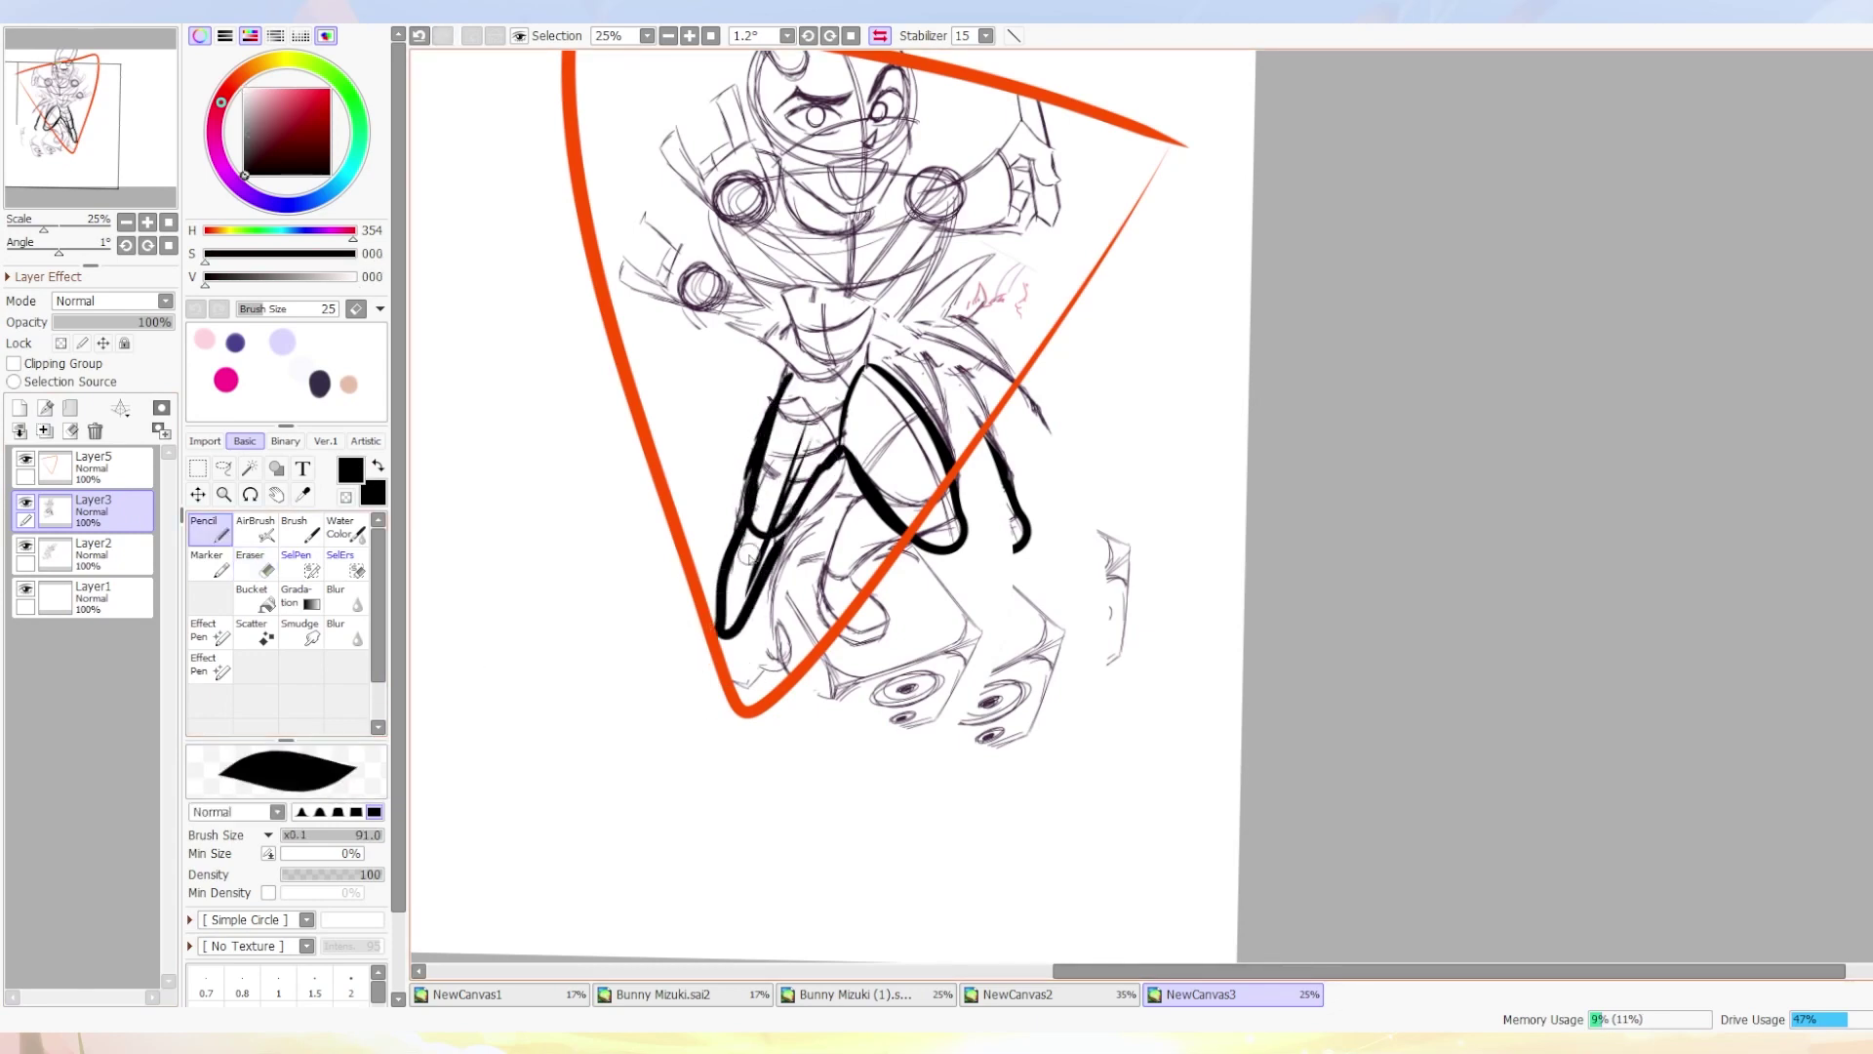
left_click_drag(1016, 241, 878, 322)
mouse_move(815, 415)
left_mouse_down()
mouse_move(830, 454)
mouse_move(837, 376)
left_mouse_up()
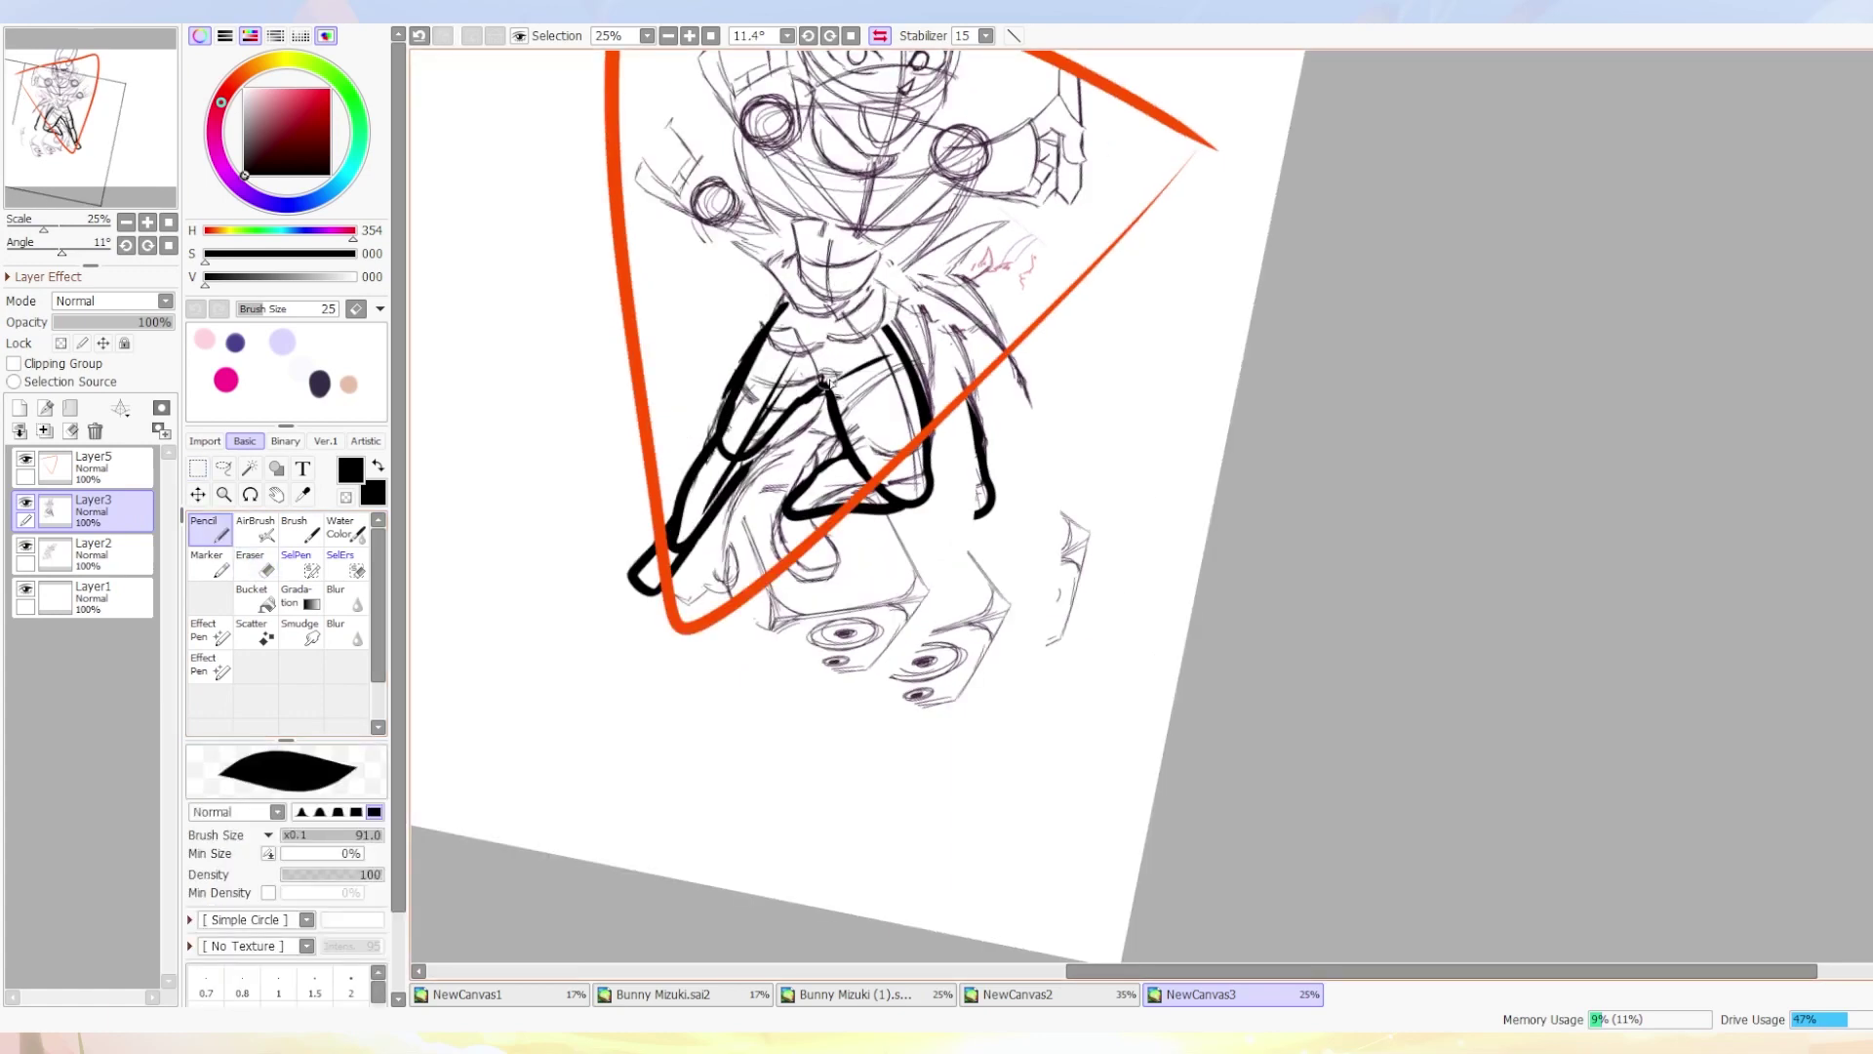
Draw the torso's tapering sides down to the waist and an oval waistline in thick black.
left_click_drag(771, 497, 870, 356)
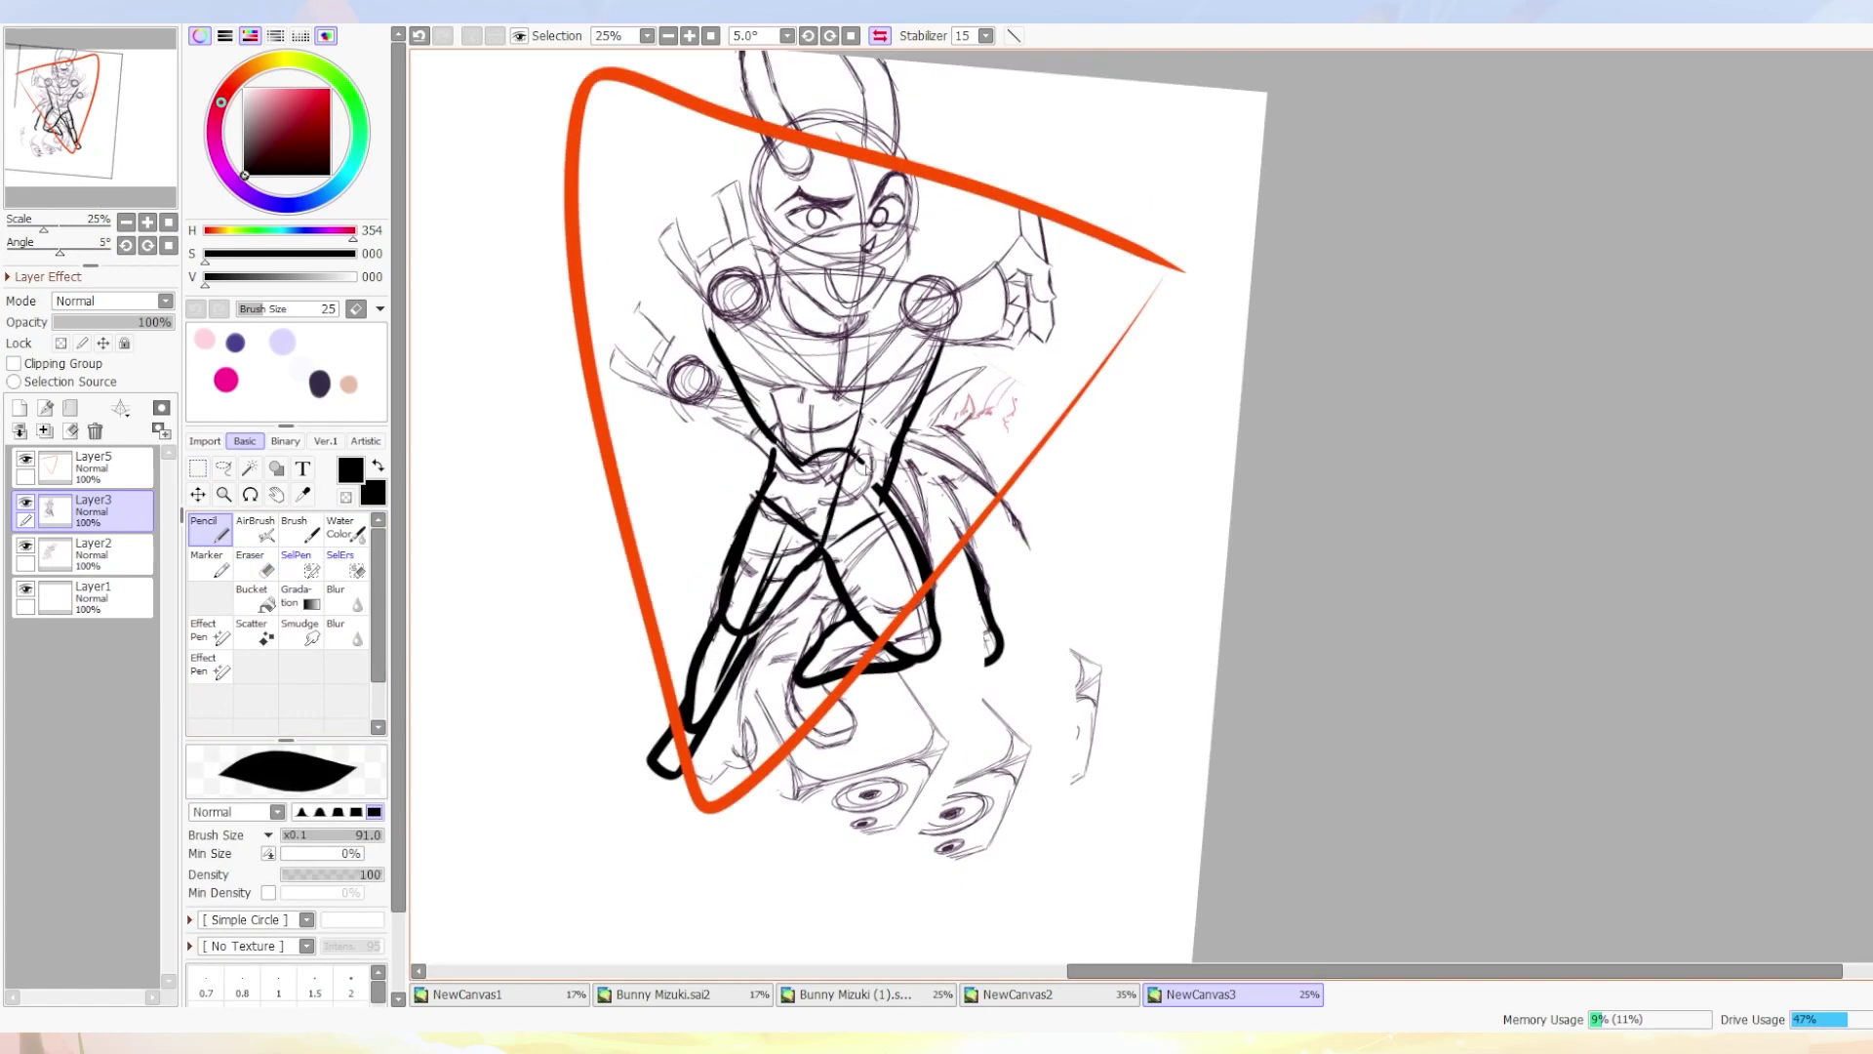
mouse_move(798, 535)
left_mouse_down()
mouse_move(771, 470)
mouse_move(824, 493)
left_mouse_up()
key("ctrl+z")
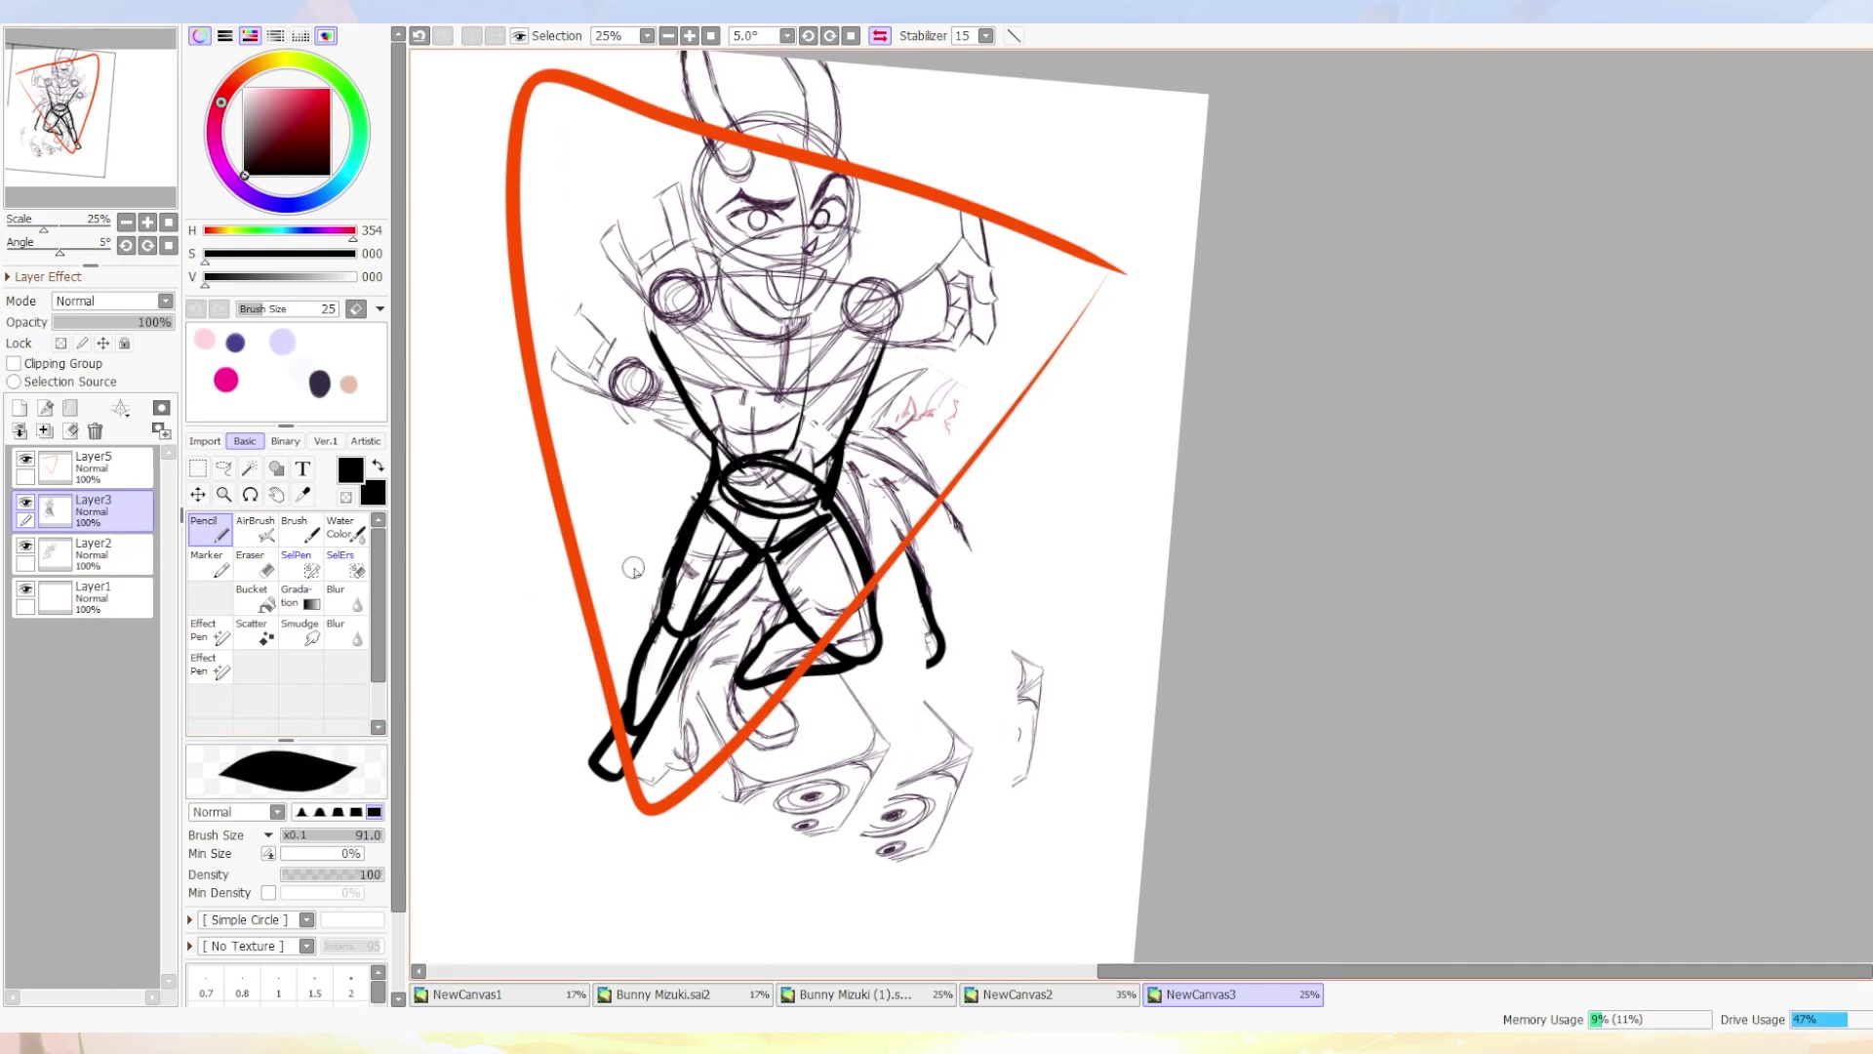
Return the canvas to its unmirrored view at 0° and switch the Pencil colour to white.
key("x")
key("Home")
scroll(906, 274, "up", 1)
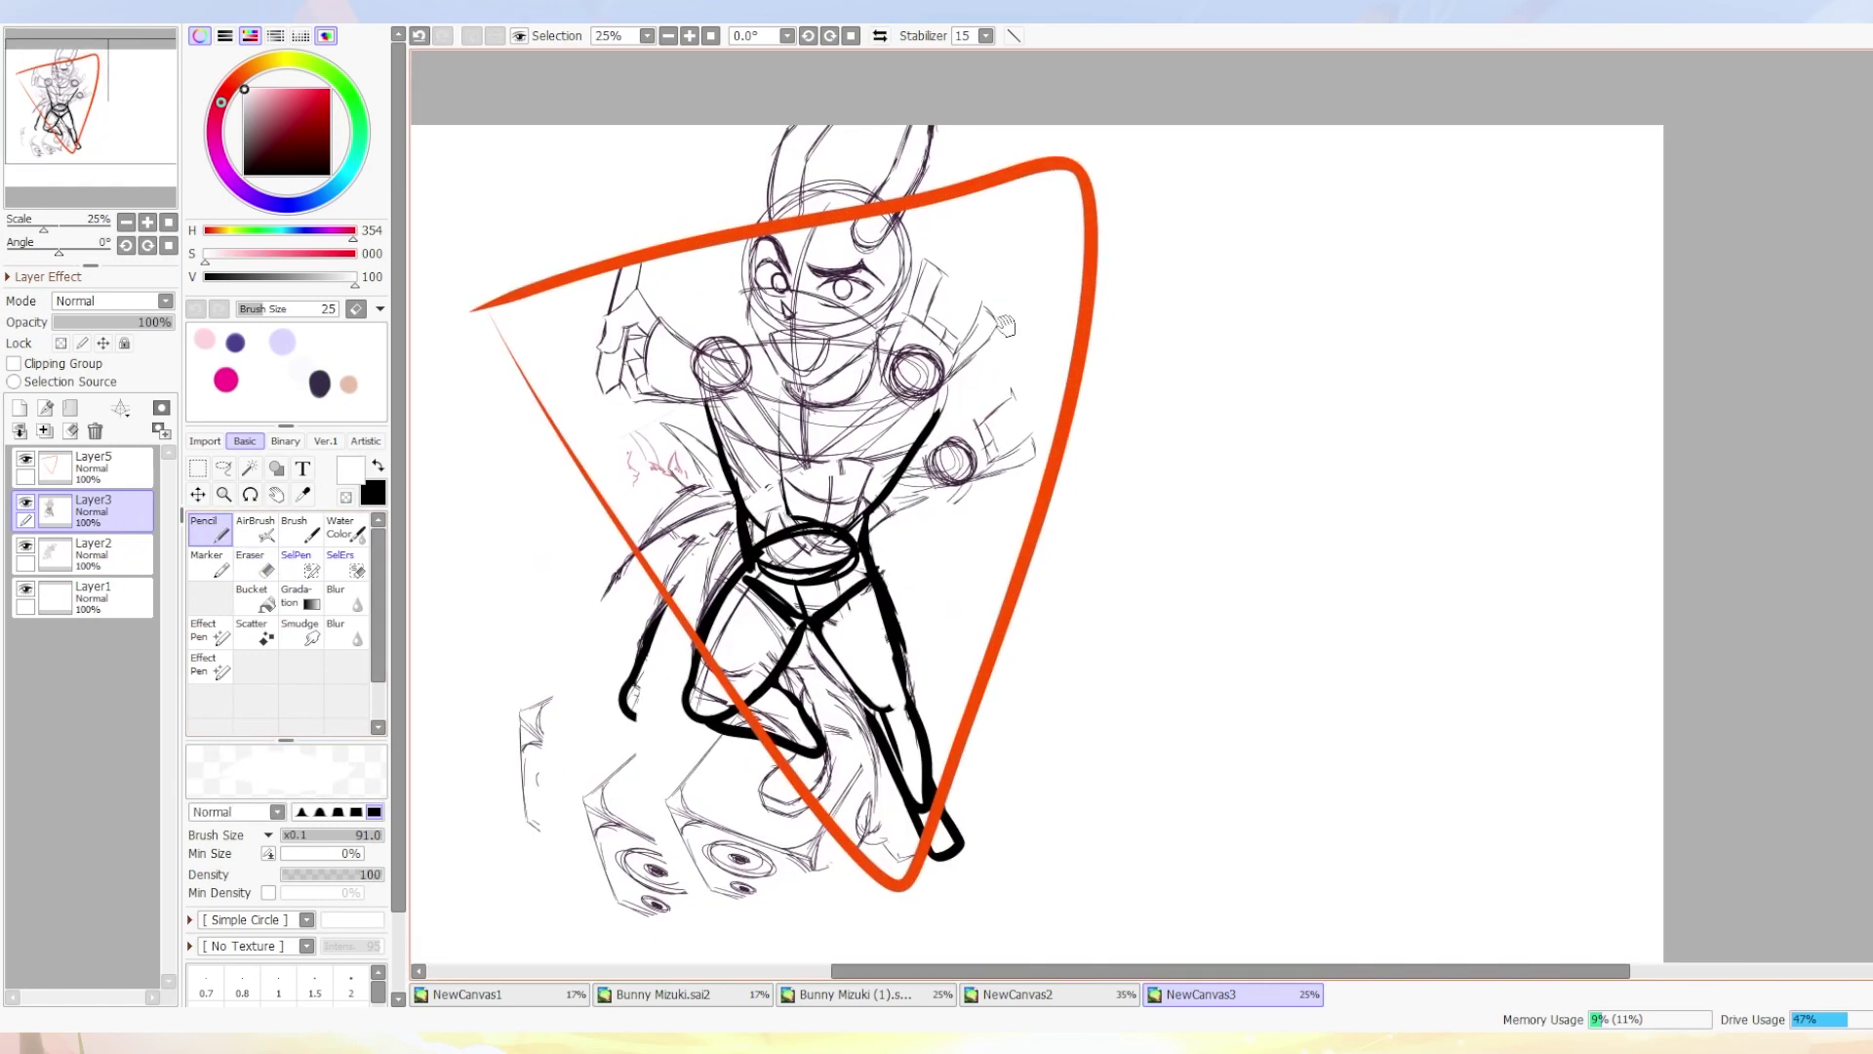
Rework the straight leg's thigh, knee and shin outlines with alternating thick black and white Pencil strokes.
left_click(223, 467)
left_click(224, 533)
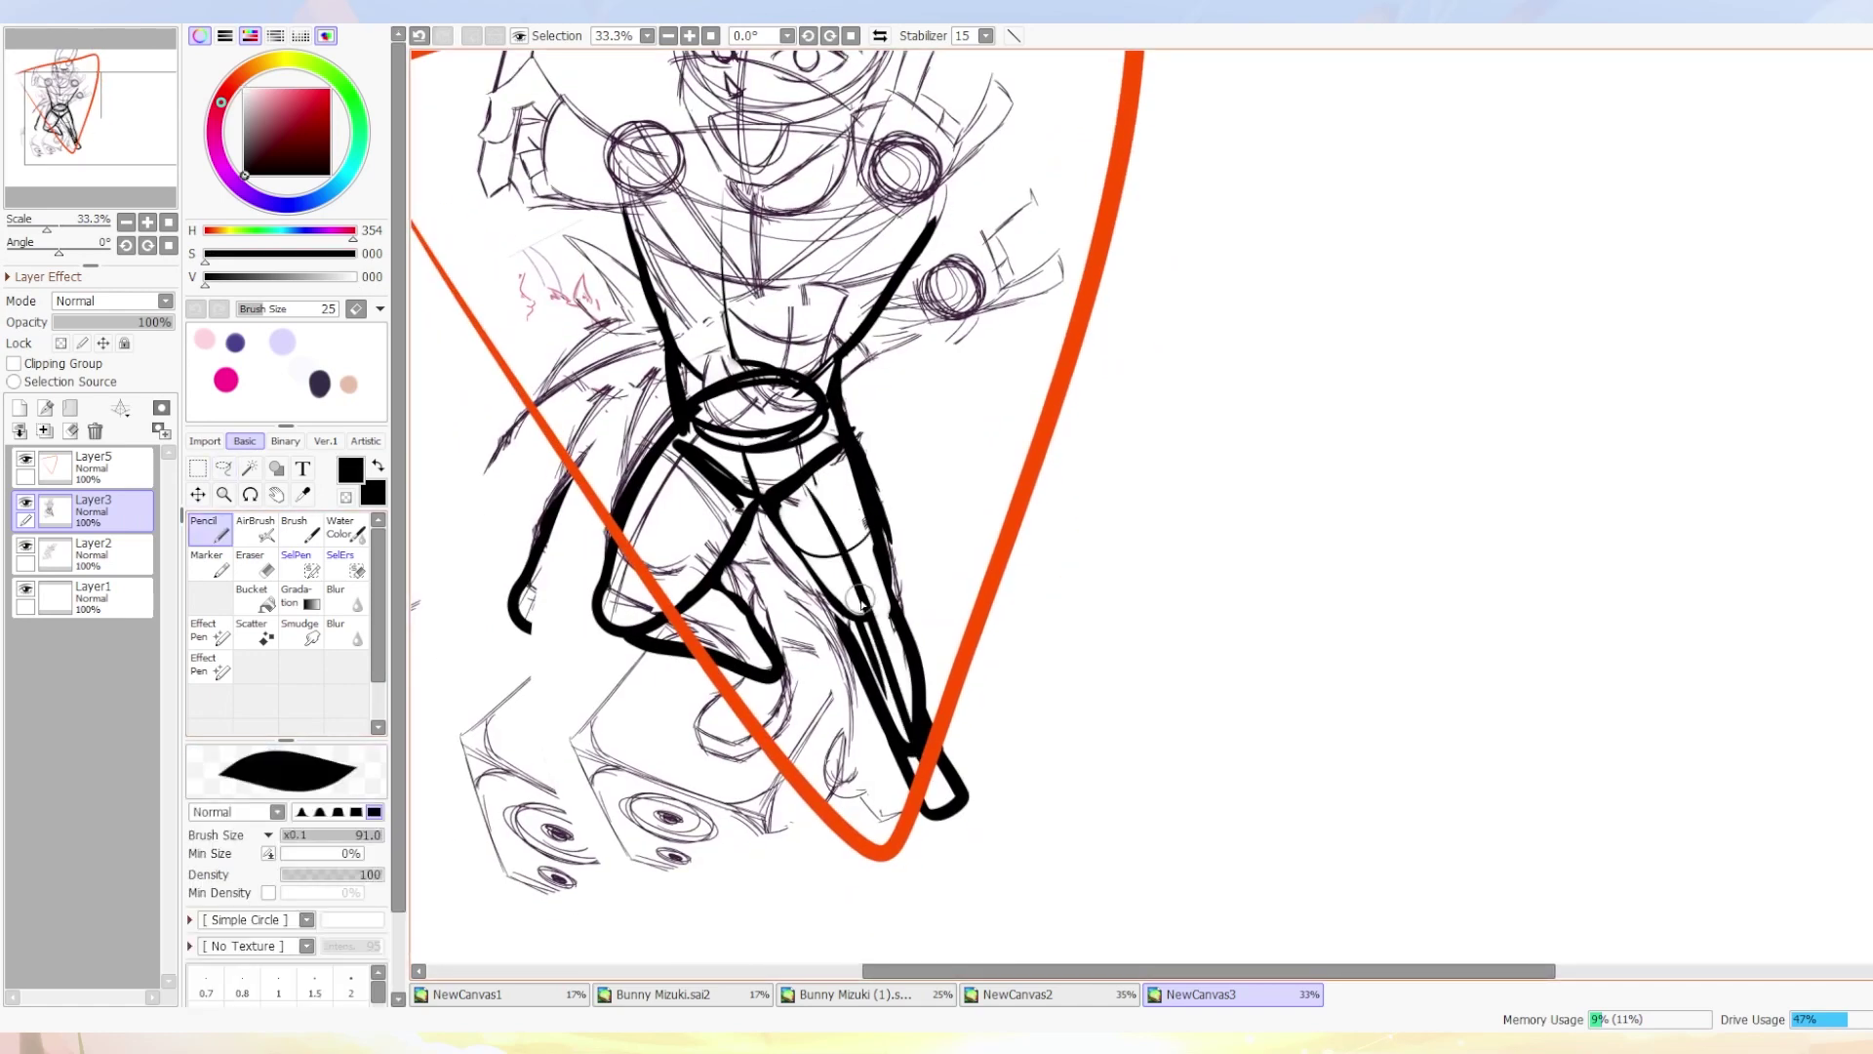
left_click_drag(961, 809, 893, 551)
key("x")
left_click_drag(781, 507, 829, 639)
left_click_drag(873, 581, 922, 717)
key("x")
left_click_drag(885, 499, 830, 515)
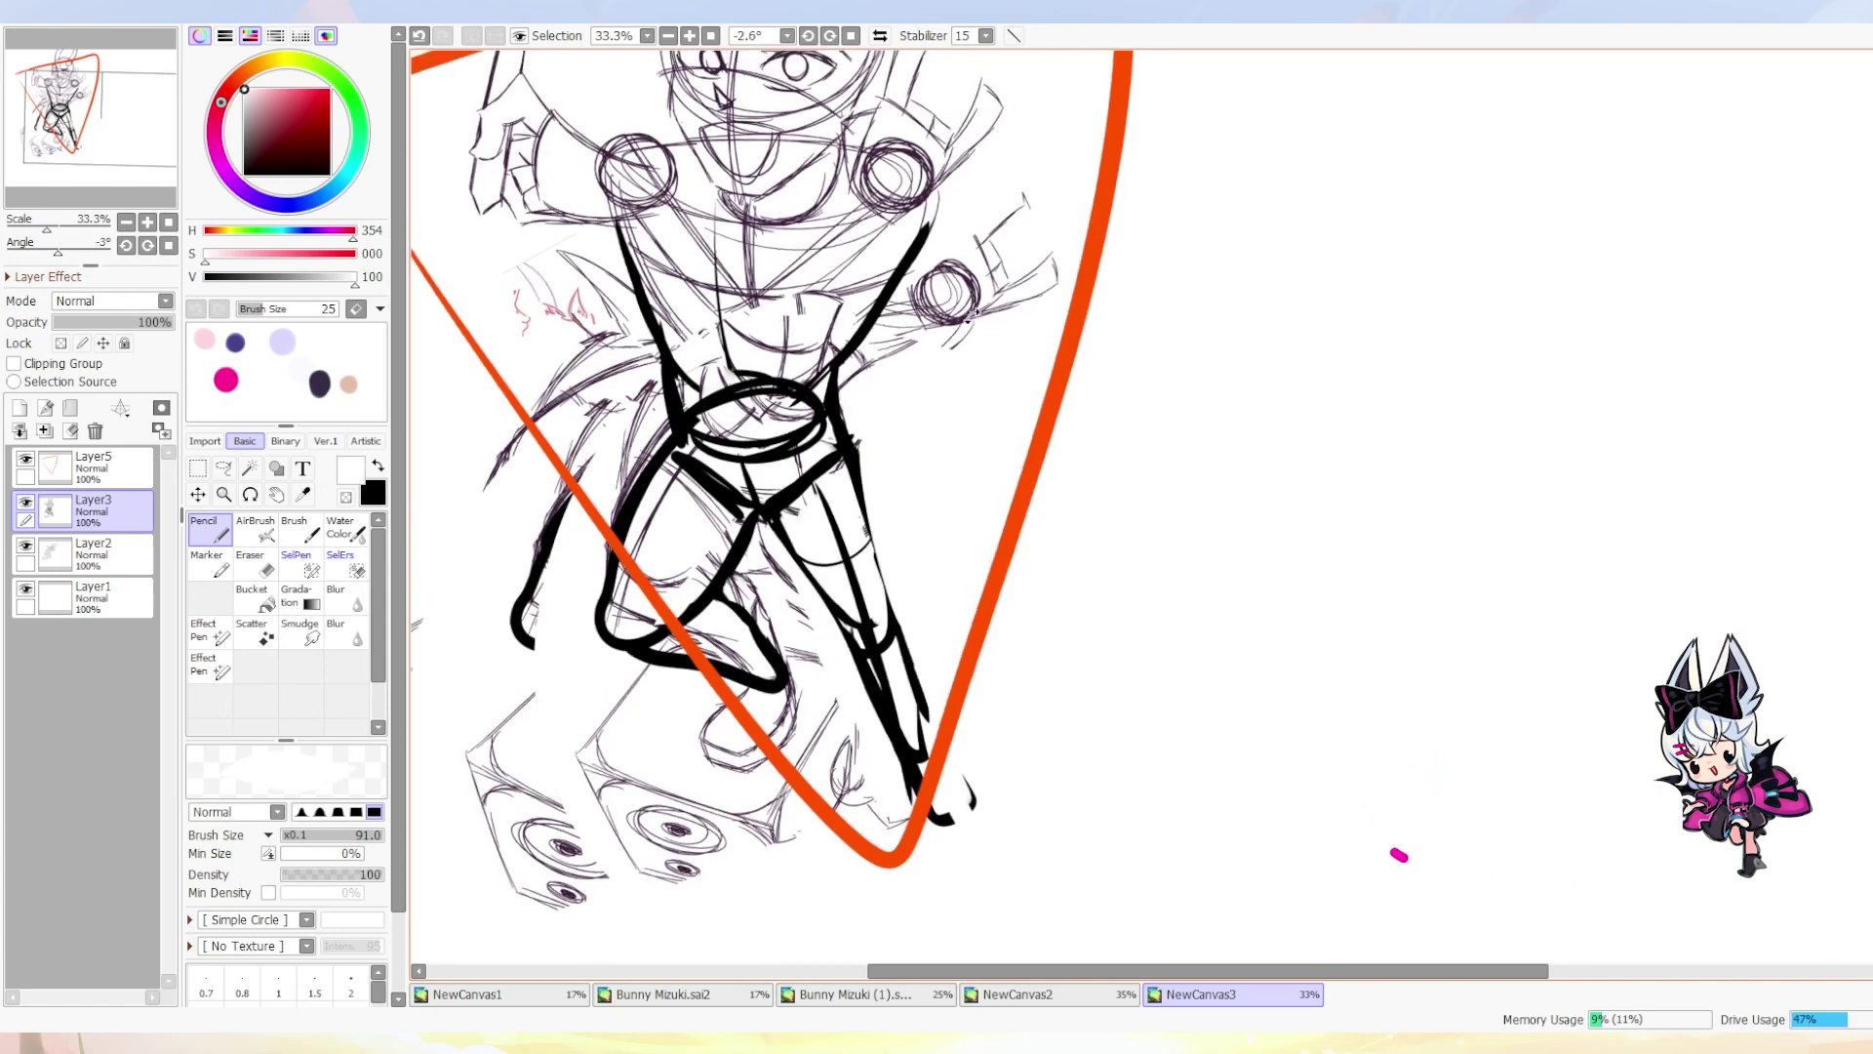
In mirrored view, transform the selected head, arms and chest so the upper body tilts at the waist, and unmirror the view.
key("h")
key("s")
key("ctrl+t")
left_click_drag(813, 493, 822, 514)
key("Return")
scroll(1253, 303, "up", 5)
key("ctrl+t")
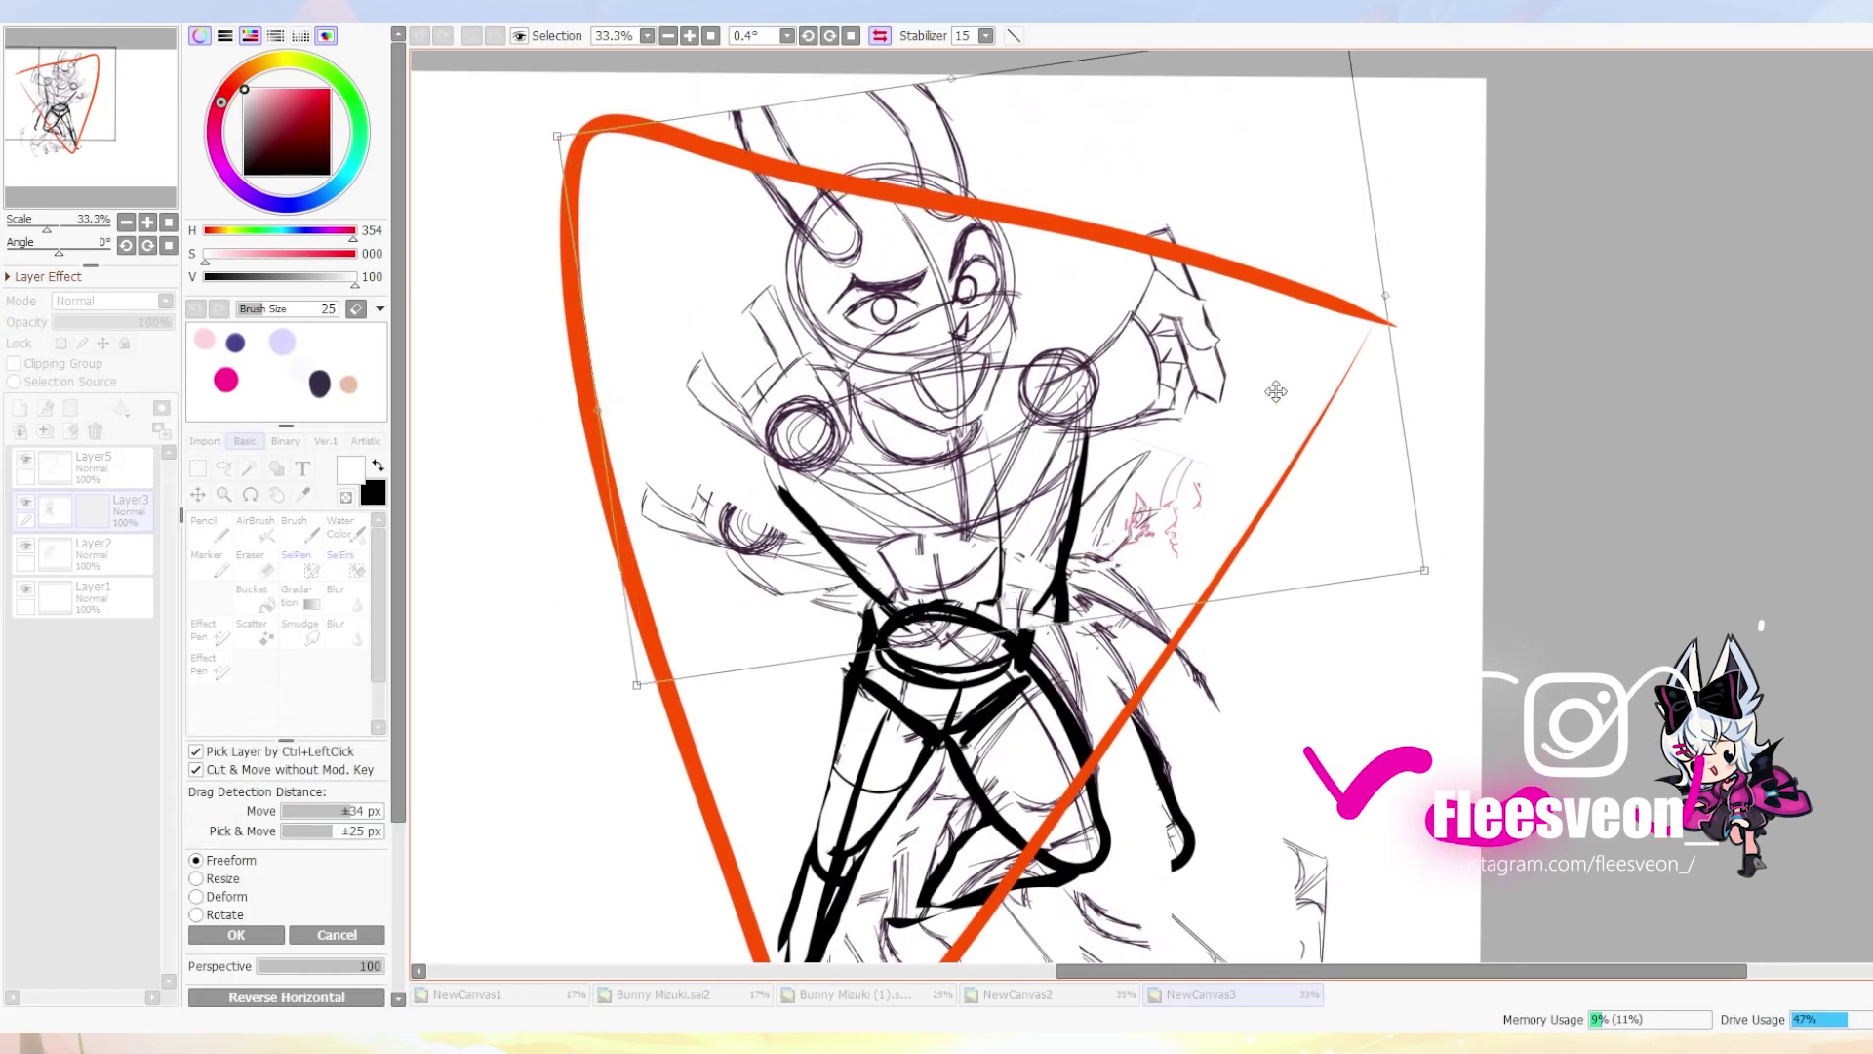
key("Return")
key("ctrl+d")
key("h")
Draw the bent leg's foot below its shin in thick black Pencil strokes and trim it with white.
mouse_move(1777, 459)
left_mouse_down()
mouse_move(1387, 292)
mouse_move(1338, 195)
left_mouse_up()
key("n")
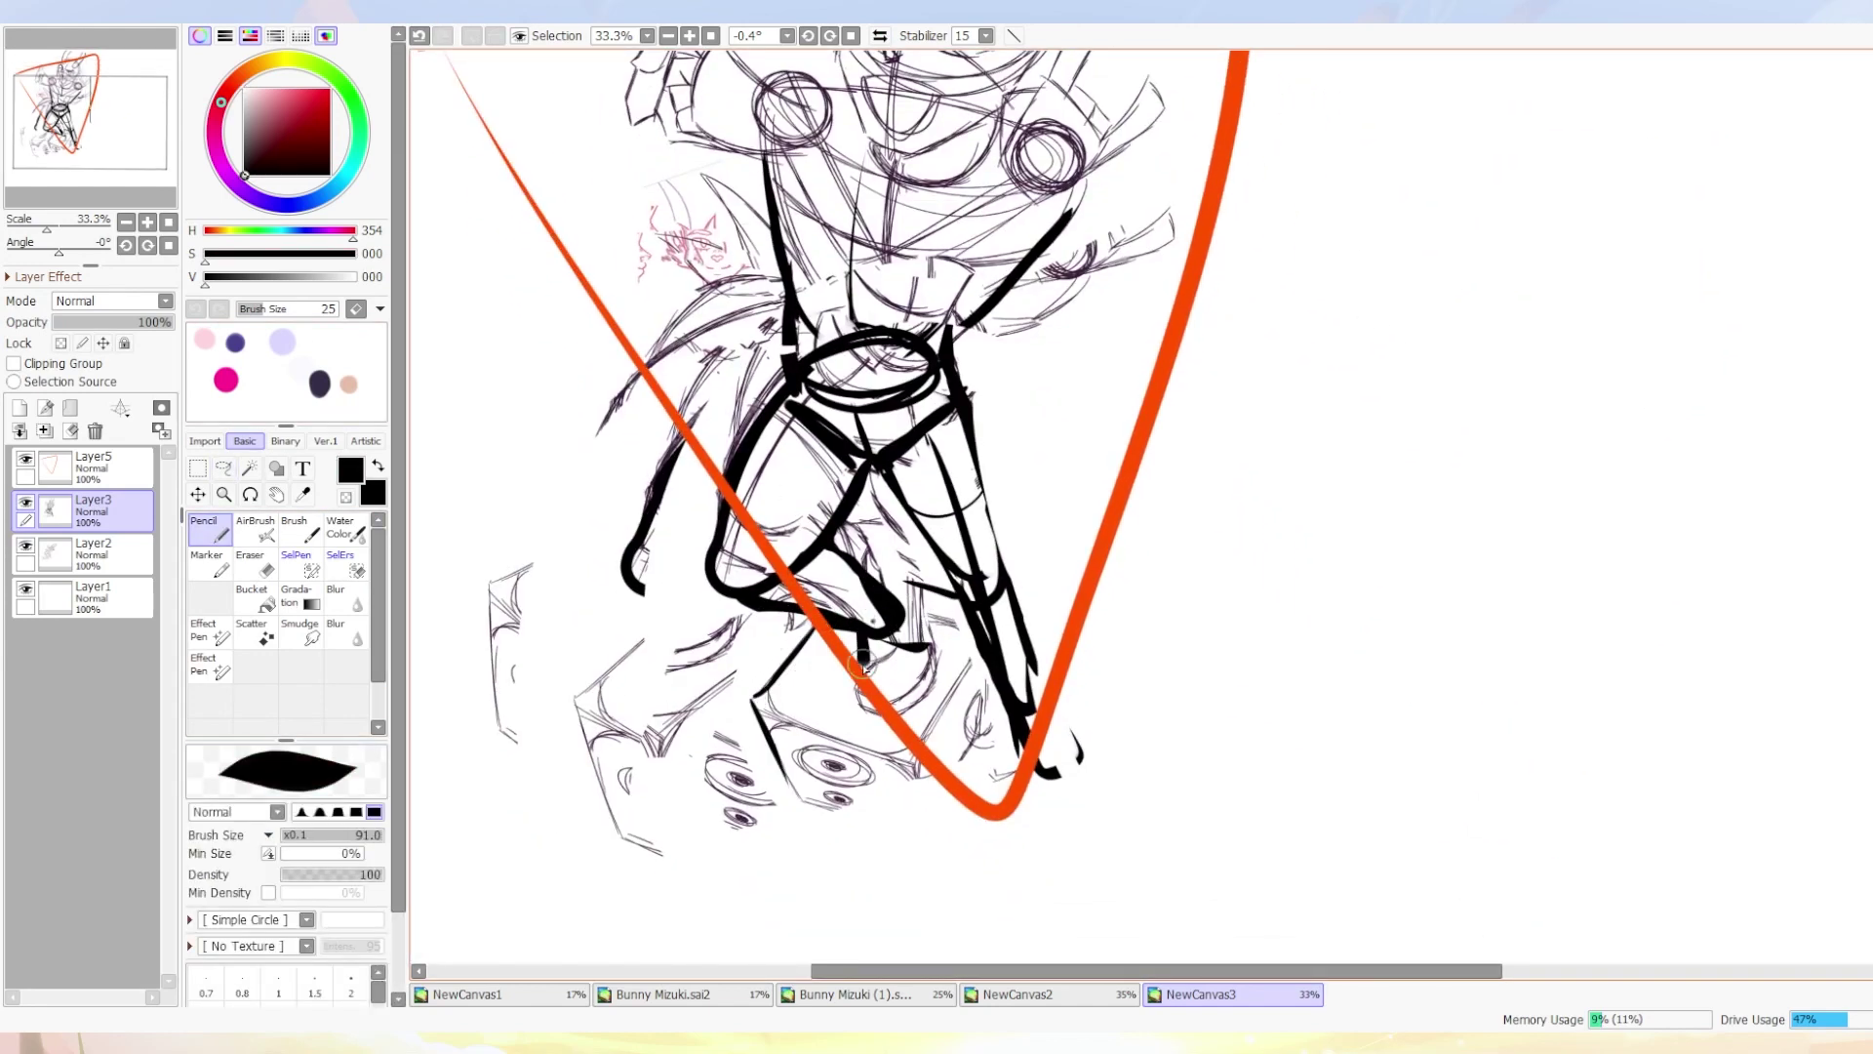
left_click_drag(997, 422, 794, 517)
key("x")
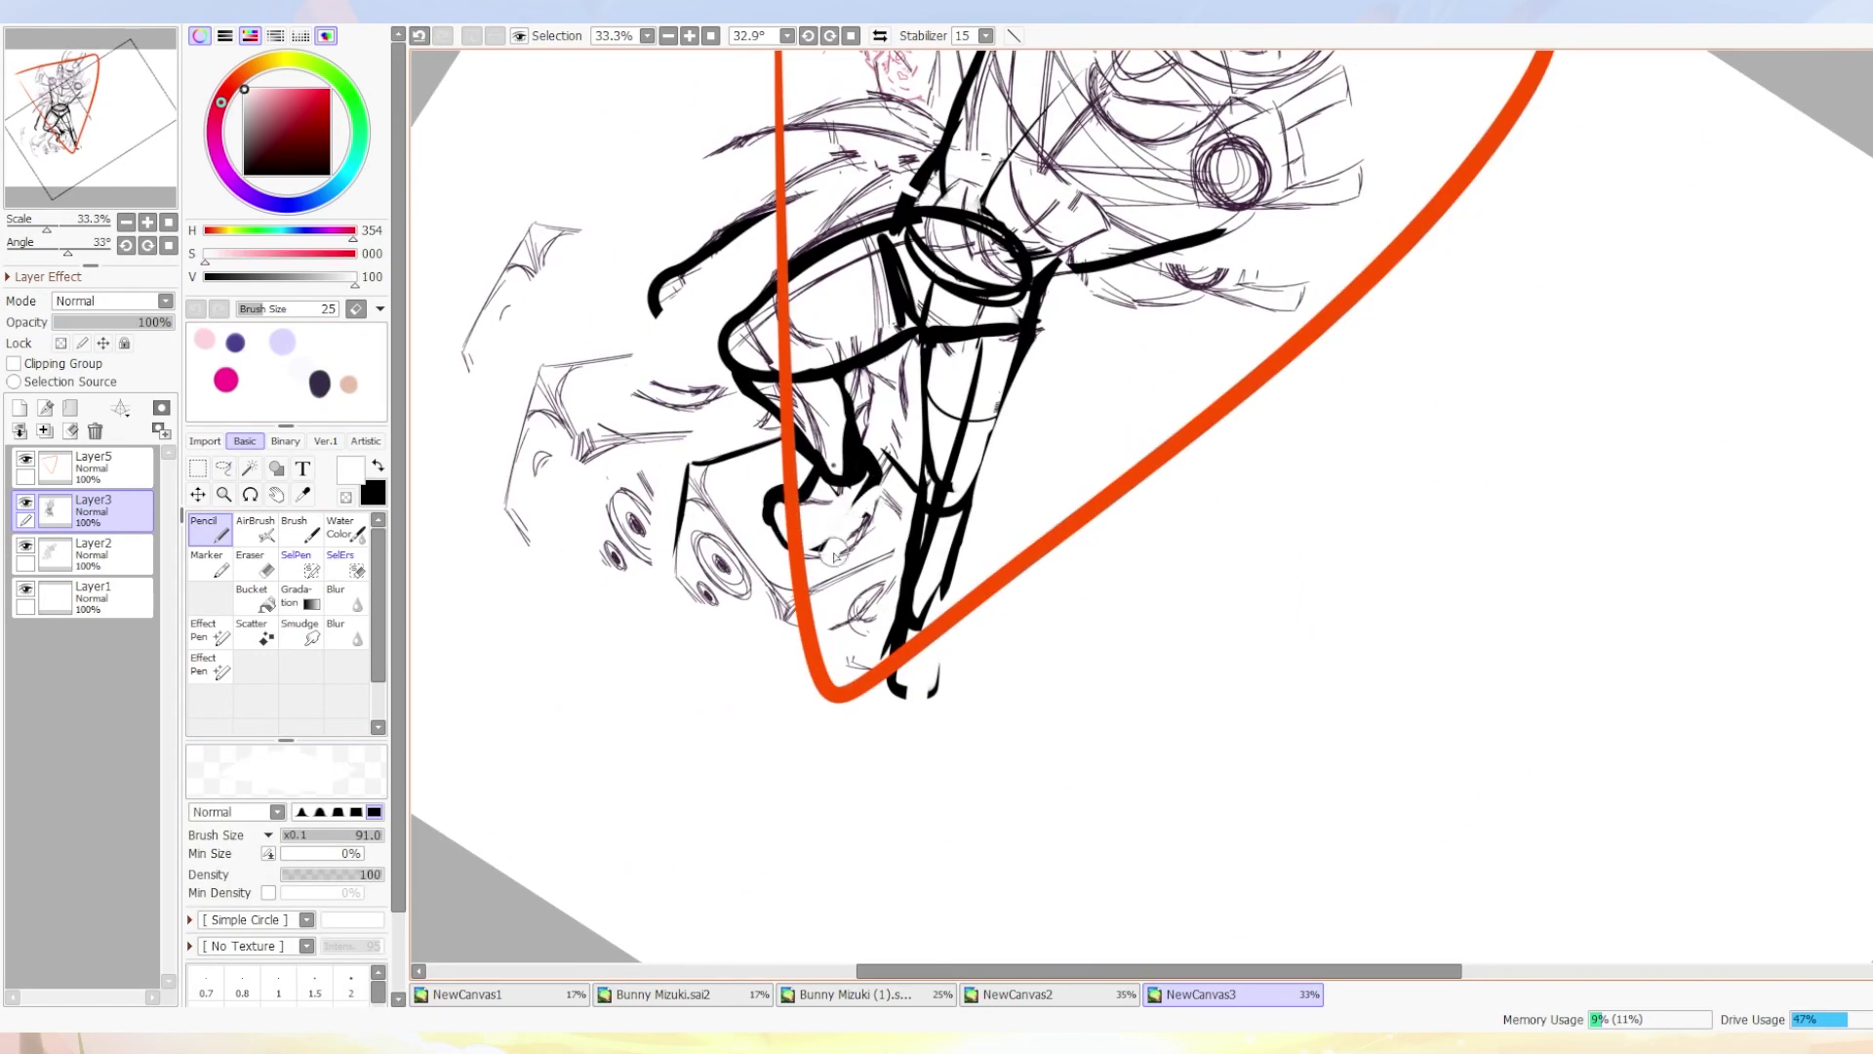
key("x")
In mirrored view, refine the bent leg's foot and the straight leg's outer edge with alternating black and white strokes.
key("h")
left_click_drag(810, 532, 1037, 575)
key("x")
mouse_move(874, 459)
left_mouse_down()
mouse_move(968, 557)
mouse_move(1024, 571)
left_mouse_up()
key("x")
key("x")
mouse_move(742, 390)
left_mouse_down()
mouse_move(770, 615)
mouse_move(810, 596)
left_mouse_up()
key("x")
left_click_drag(827, 530, 683, 439)
mouse_move(610, 902)
left_mouse_down()
mouse_move(673, 432)
mouse_move(713, 557)
left_mouse_up()
key("x")
left_click_drag(644, 420, 683, 595)
Return to the unmirrored 0° view, lasso the upper body and transform it so the shoulder of the raised arm sits higher.
key("h")
key("Home")
key("l")
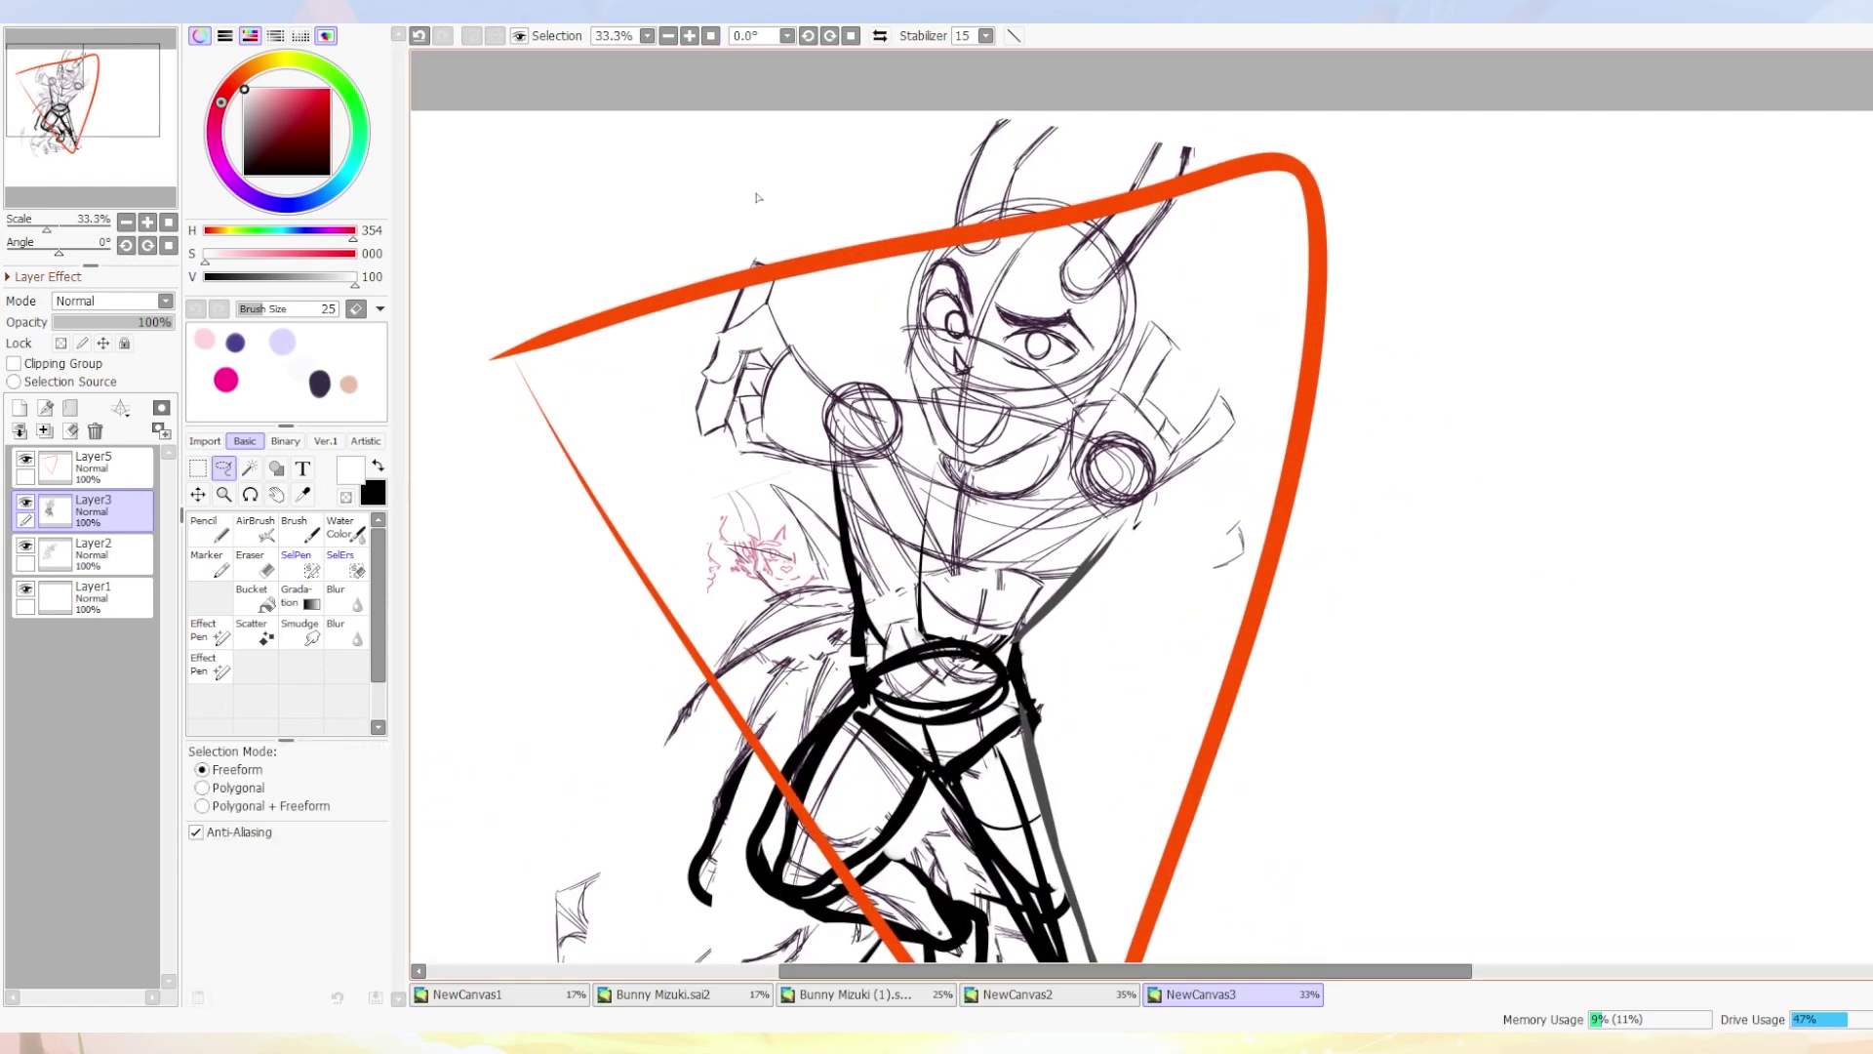
left_click_drag(921, 199, 703, 322)
key("ctrl+t")
left_click_drag(1268, 195, 1298, 293)
key("Return")
left_click_drag(762, 419, 786, 342)
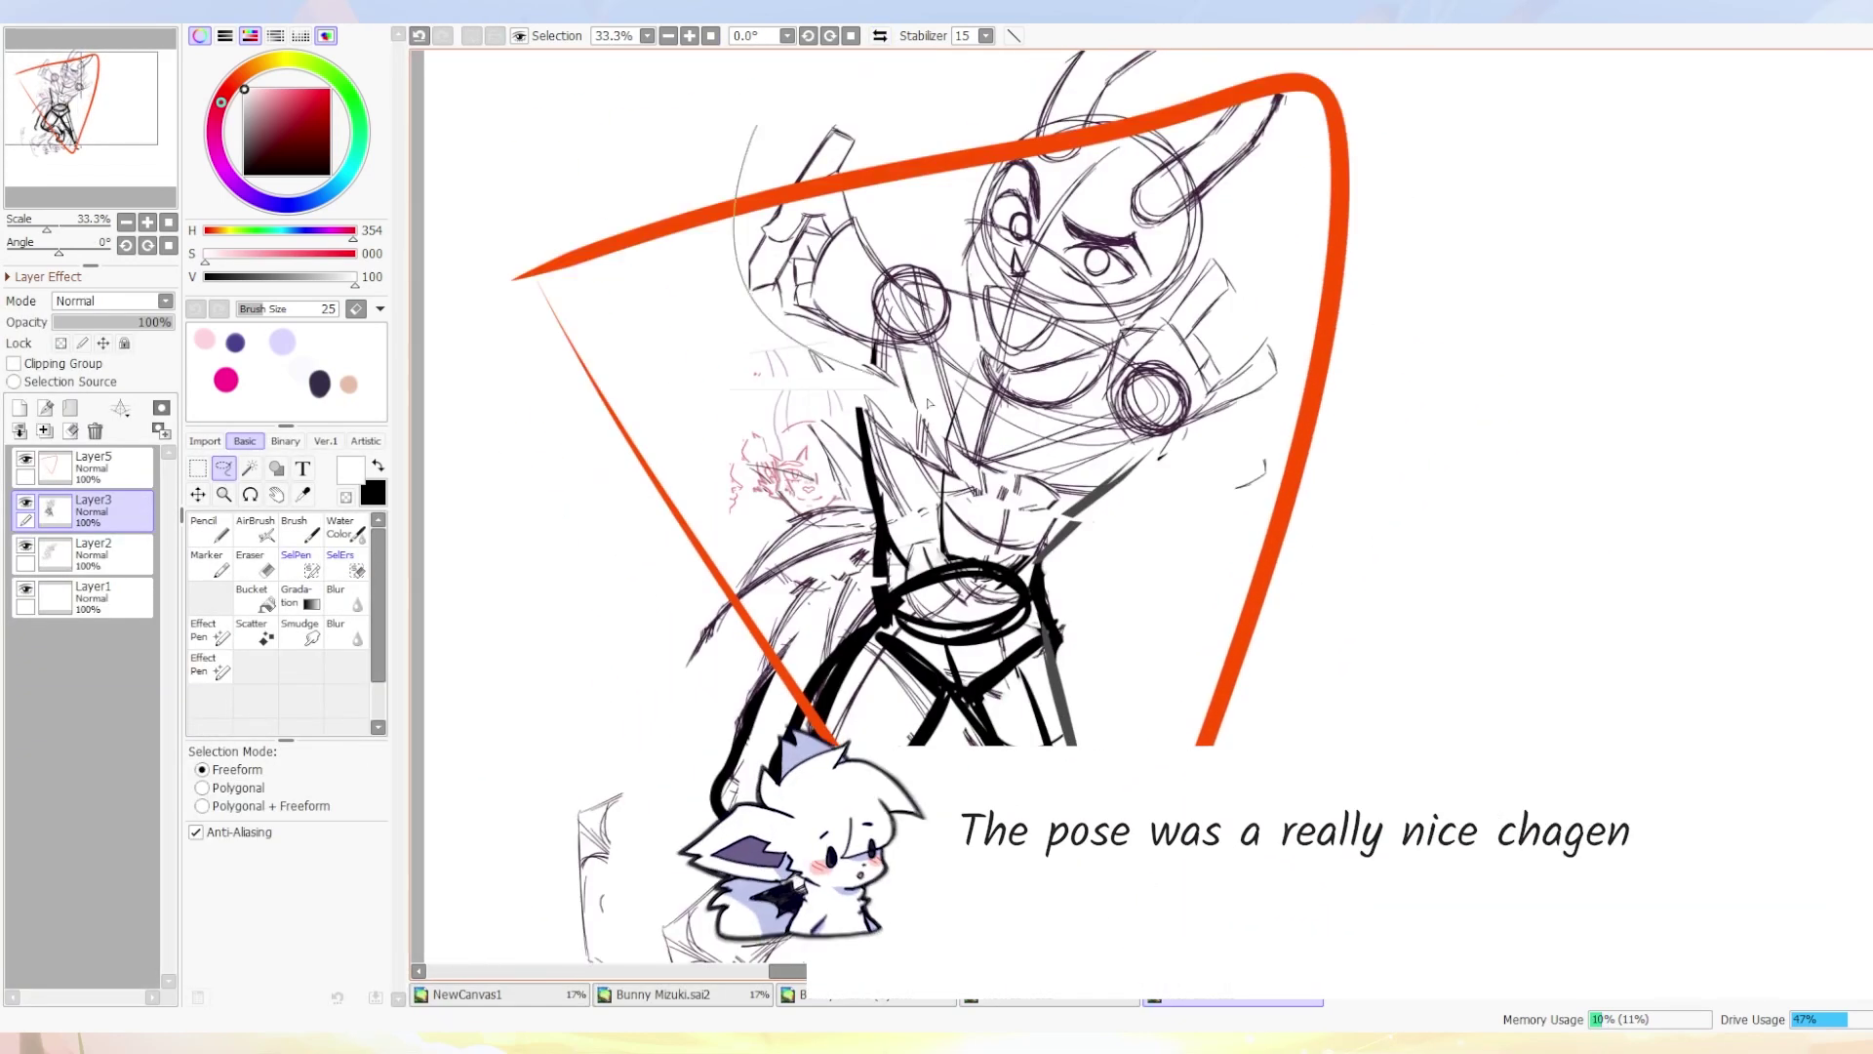
key("minus")
key("ctrl+t")
key("Escape")
left_click(1073, 673, "ctrl")
key("ctrl+t")
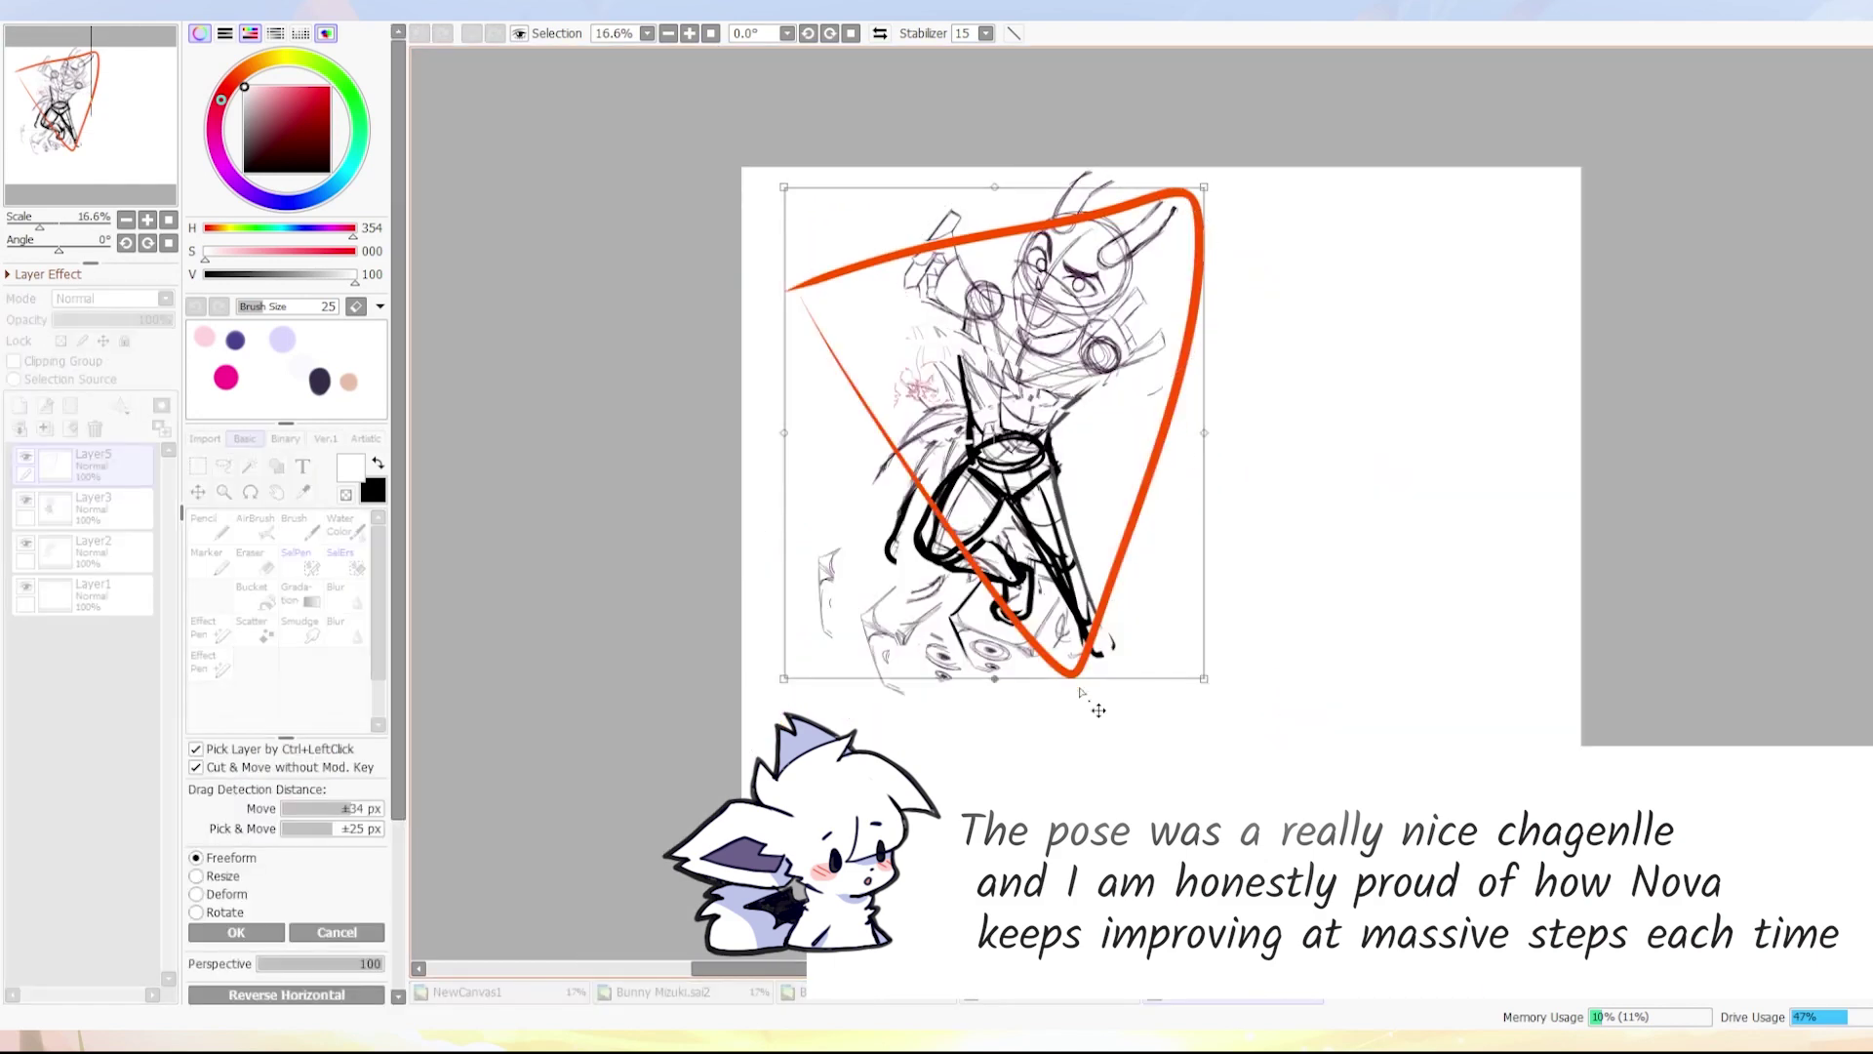
key("Return")
left_click(94, 507)
Clear the tail sketch and, in mirrored view, redraw the torso's side below the raised arm in thick black.
mouse_move(858, 683)
left_mouse_down()
mouse_move(928, 586)
mouse_move(917, 398)
left_mouse_up()
key("plus")
key("h")
left_click(810, 426, "alt")
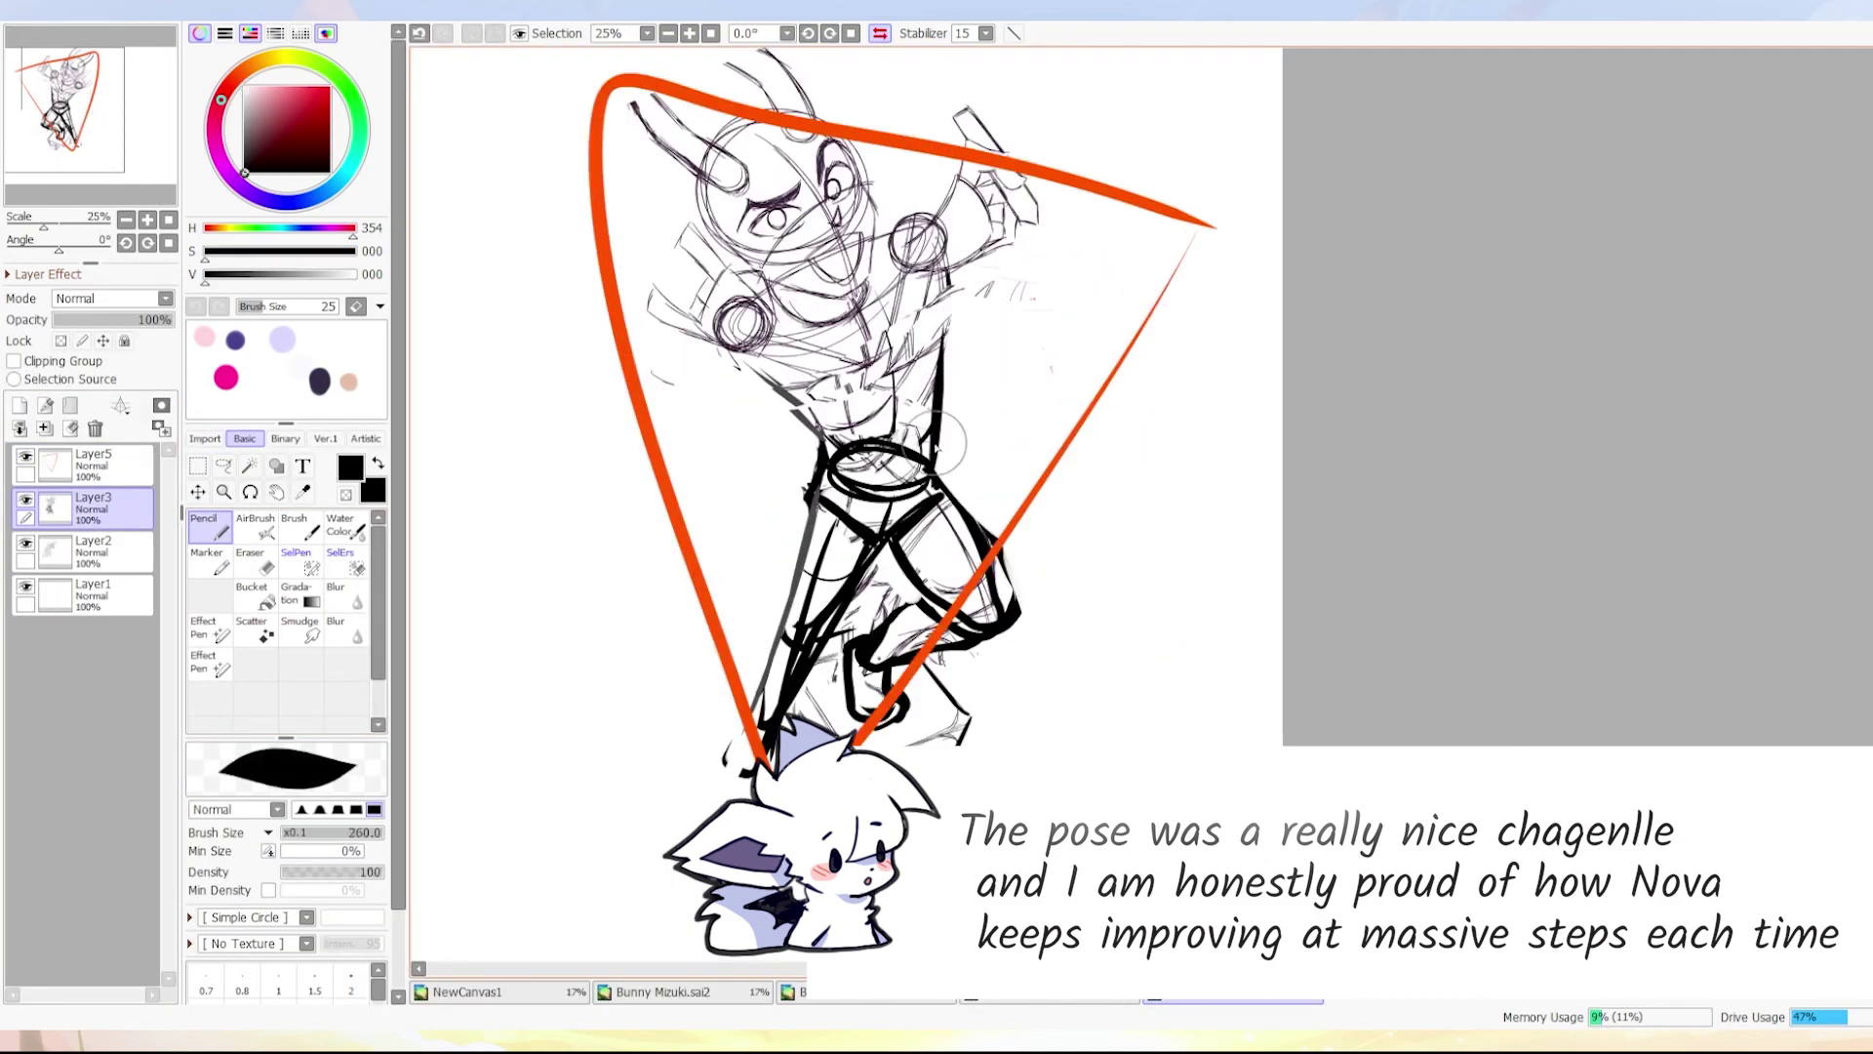
left_click_drag(946, 275, 932, 426)
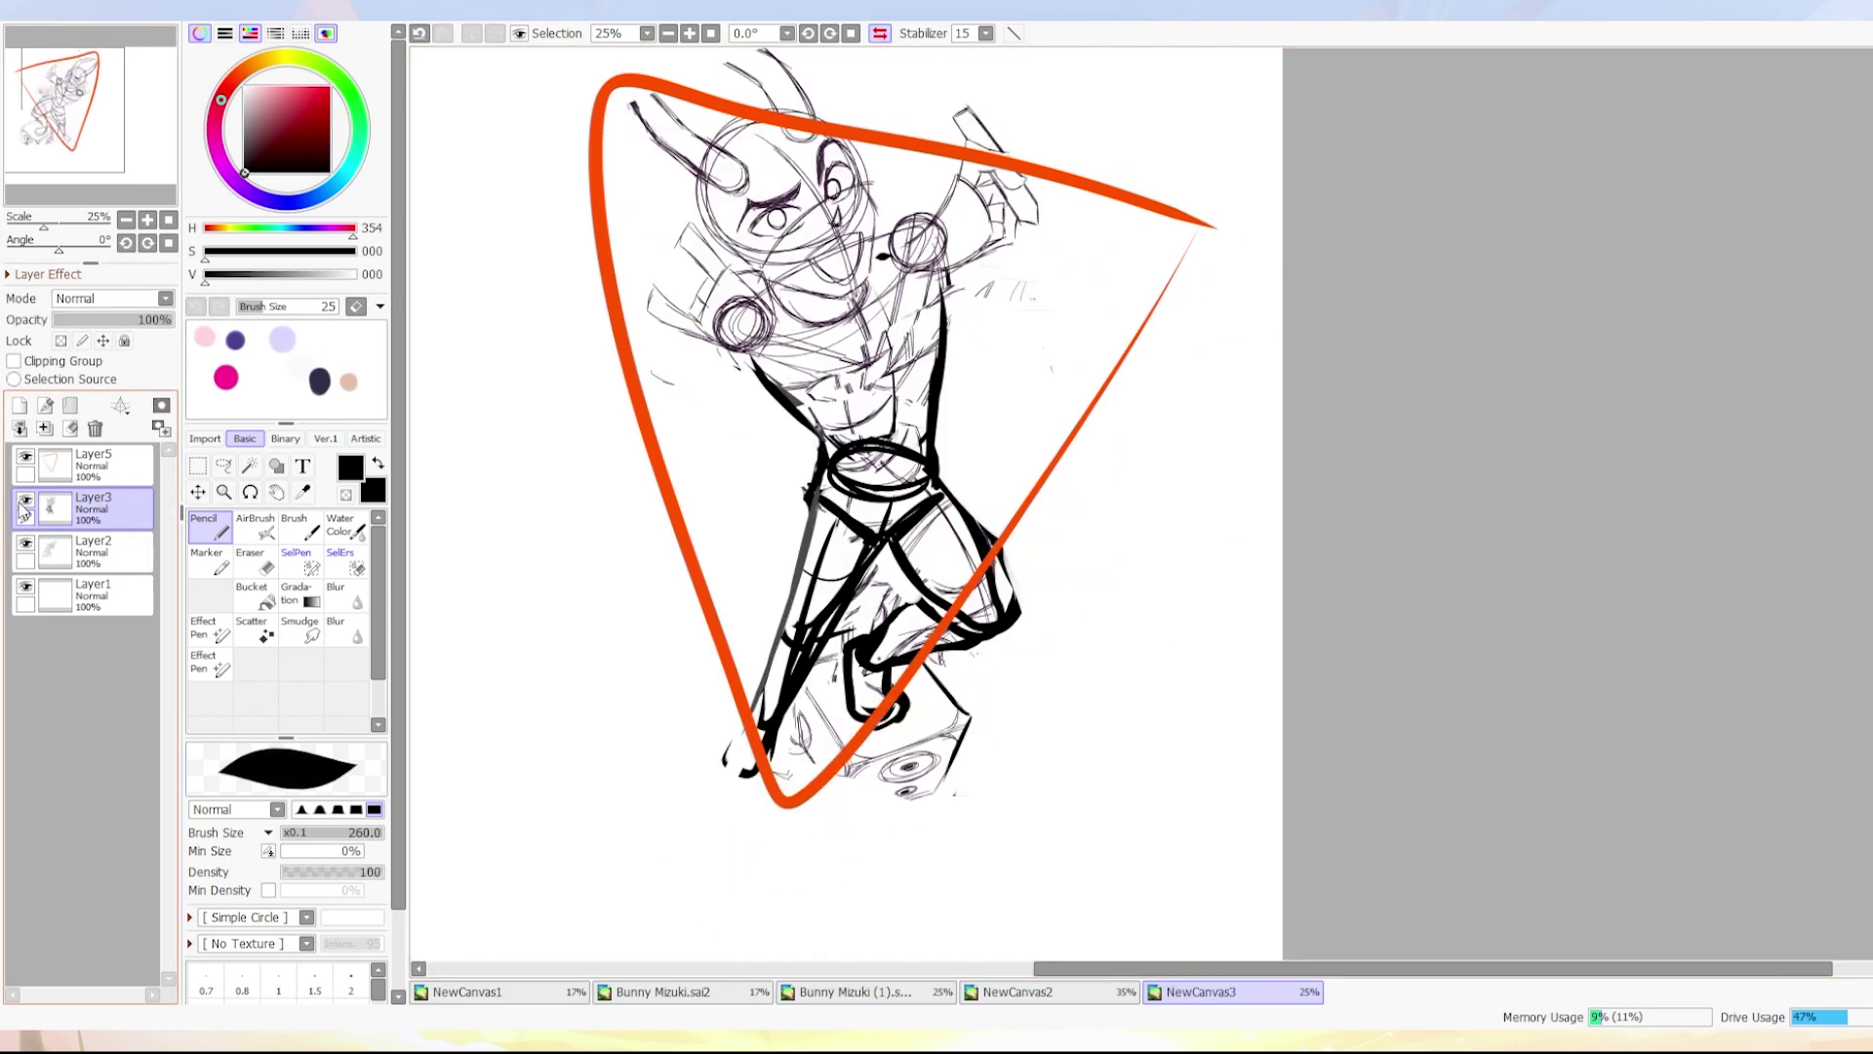
Lasso the head, shoulders and arms, and rotate and slightly shrink them over the torso.
left_click_drag(1046, 155, 1030, 181)
key("a")
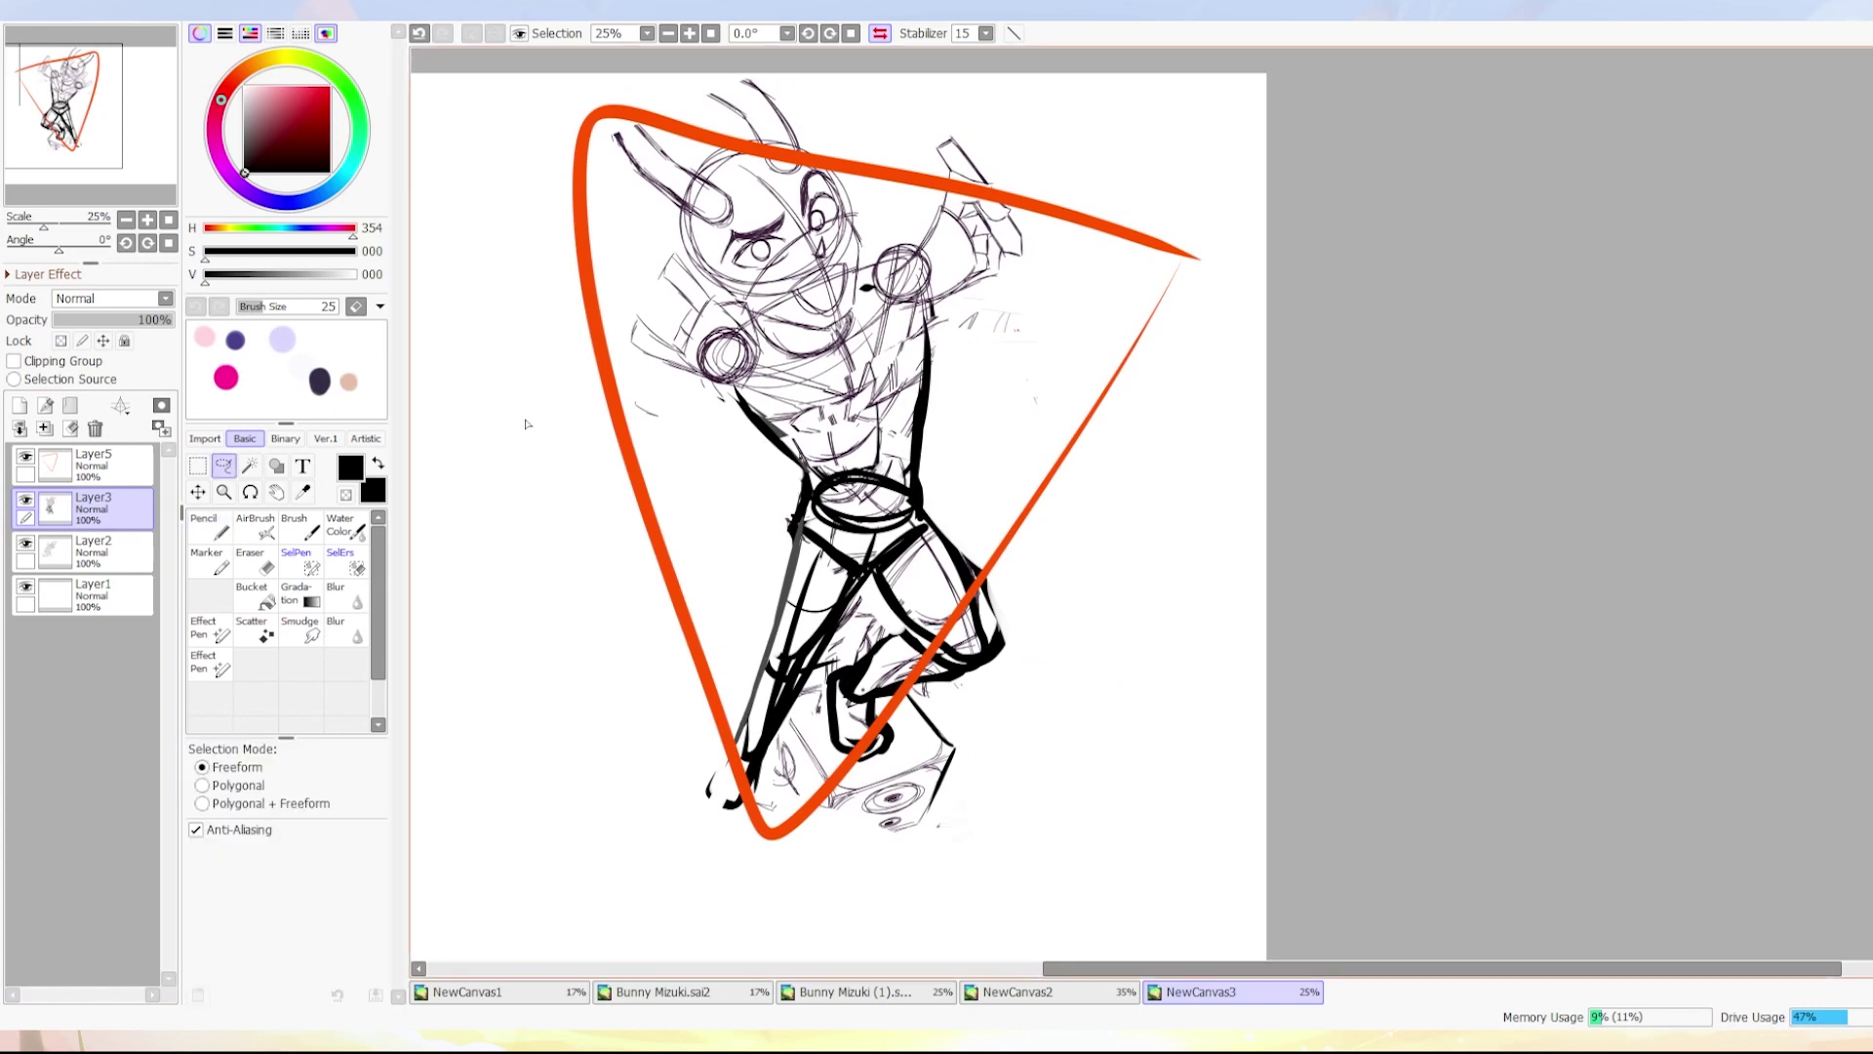
left_click_drag(1046, 264, 1064, 430)
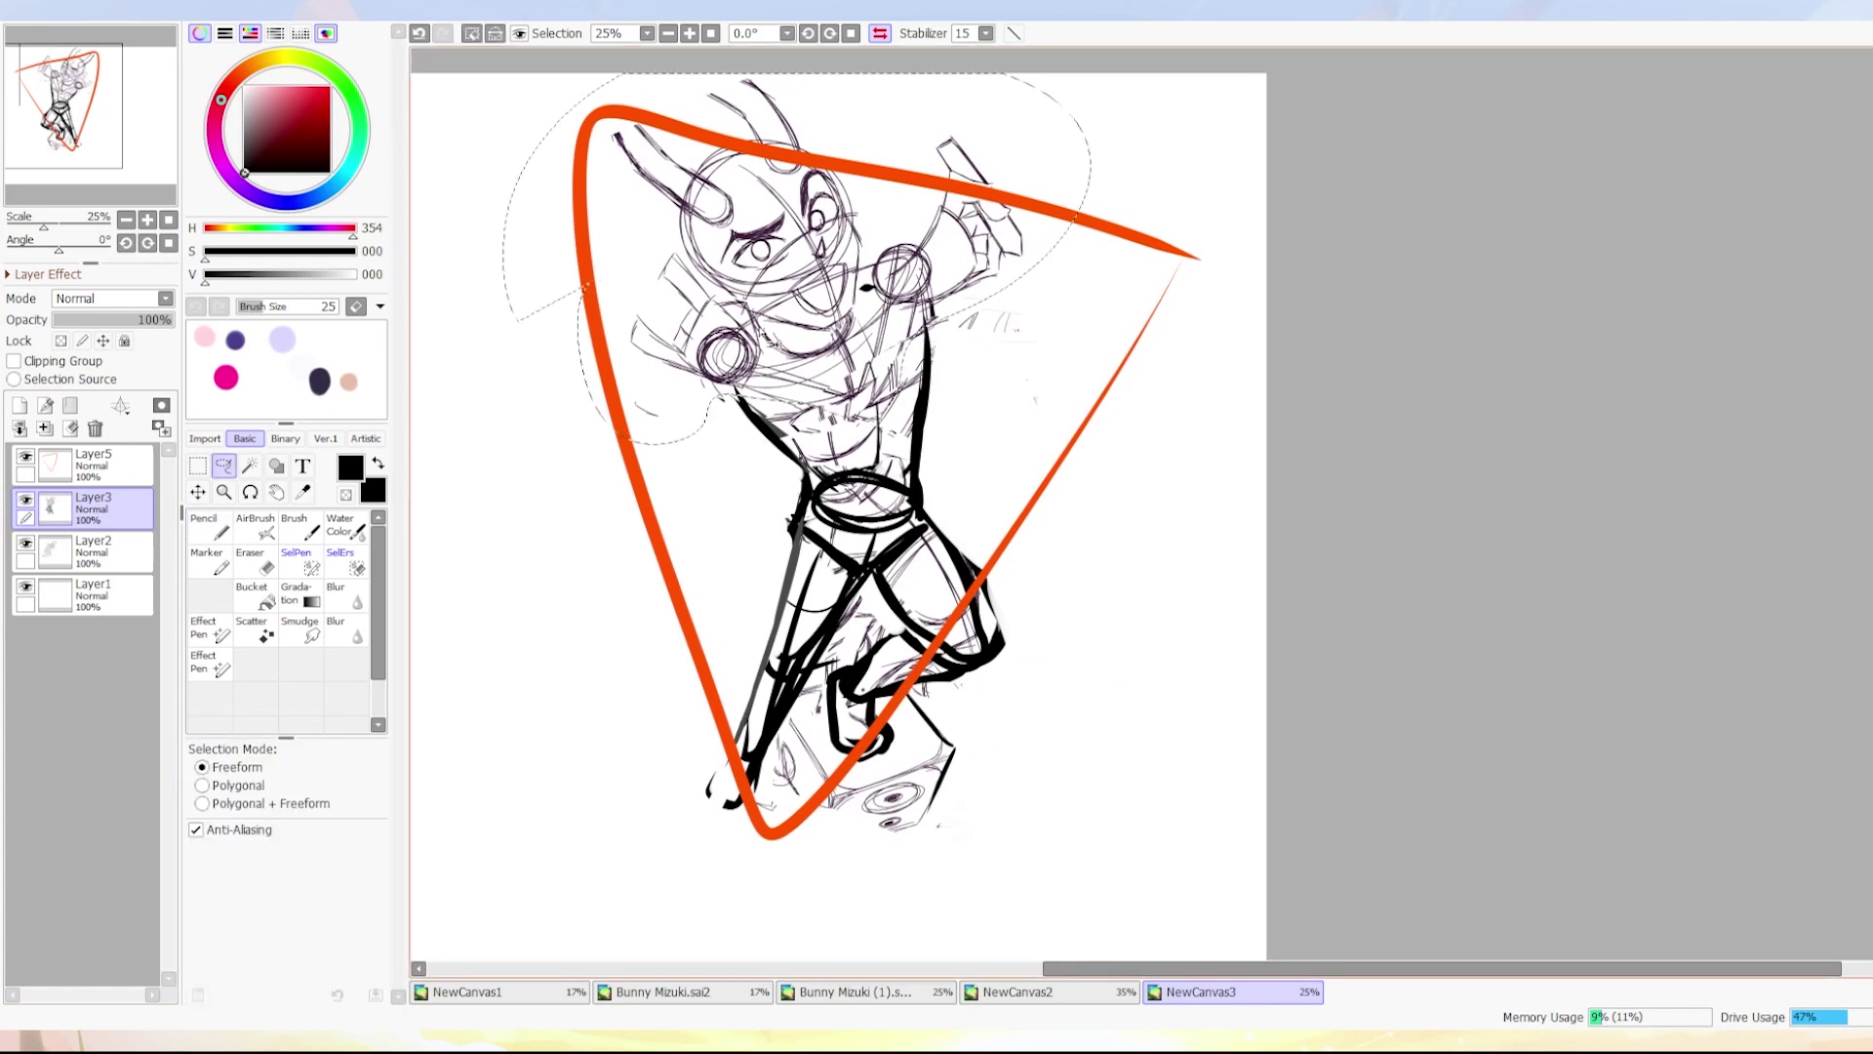
key("ctrl+t")
mouse_move(1089, 76)
left_mouse_down()
mouse_move(1073, 86)
mouse_move(1118, 113)
mouse_move(1066, 148)
left_mouse_up()
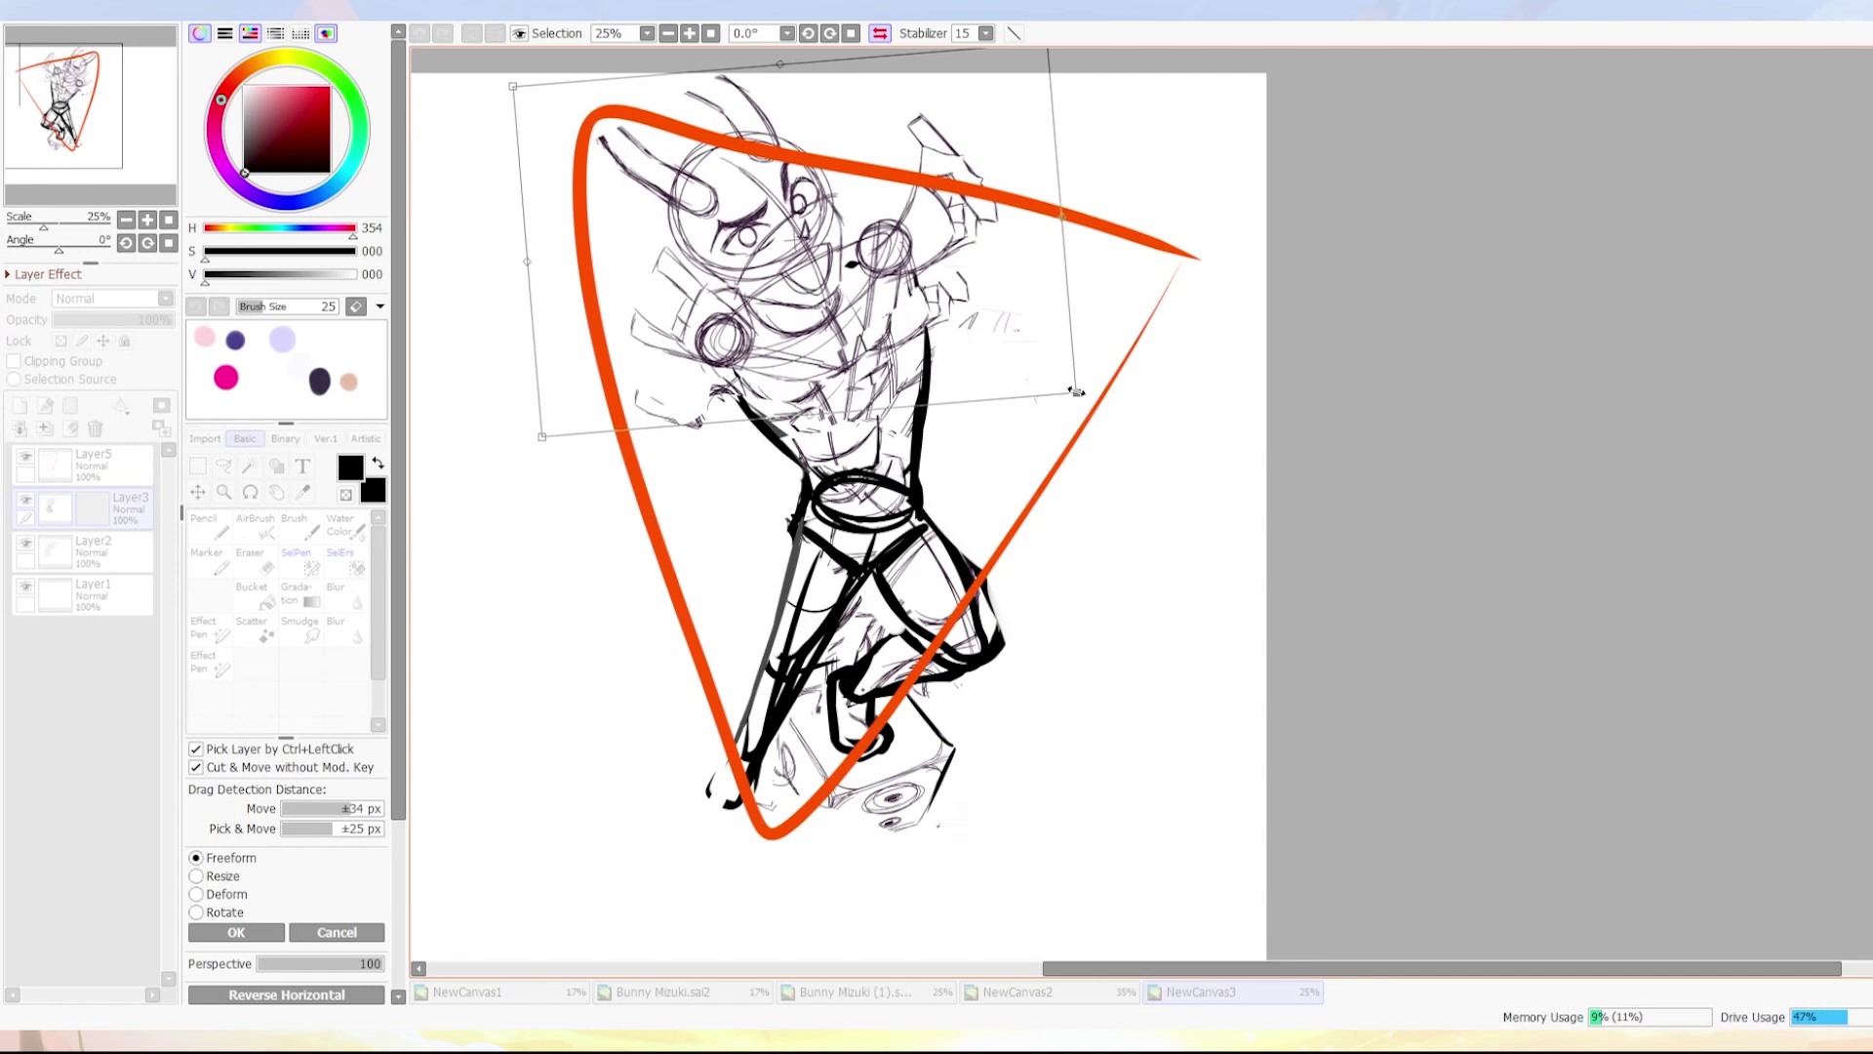
left_click_drag(1076, 392, 1058, 393)
left_click_drag(981, 293, 1003, 312)
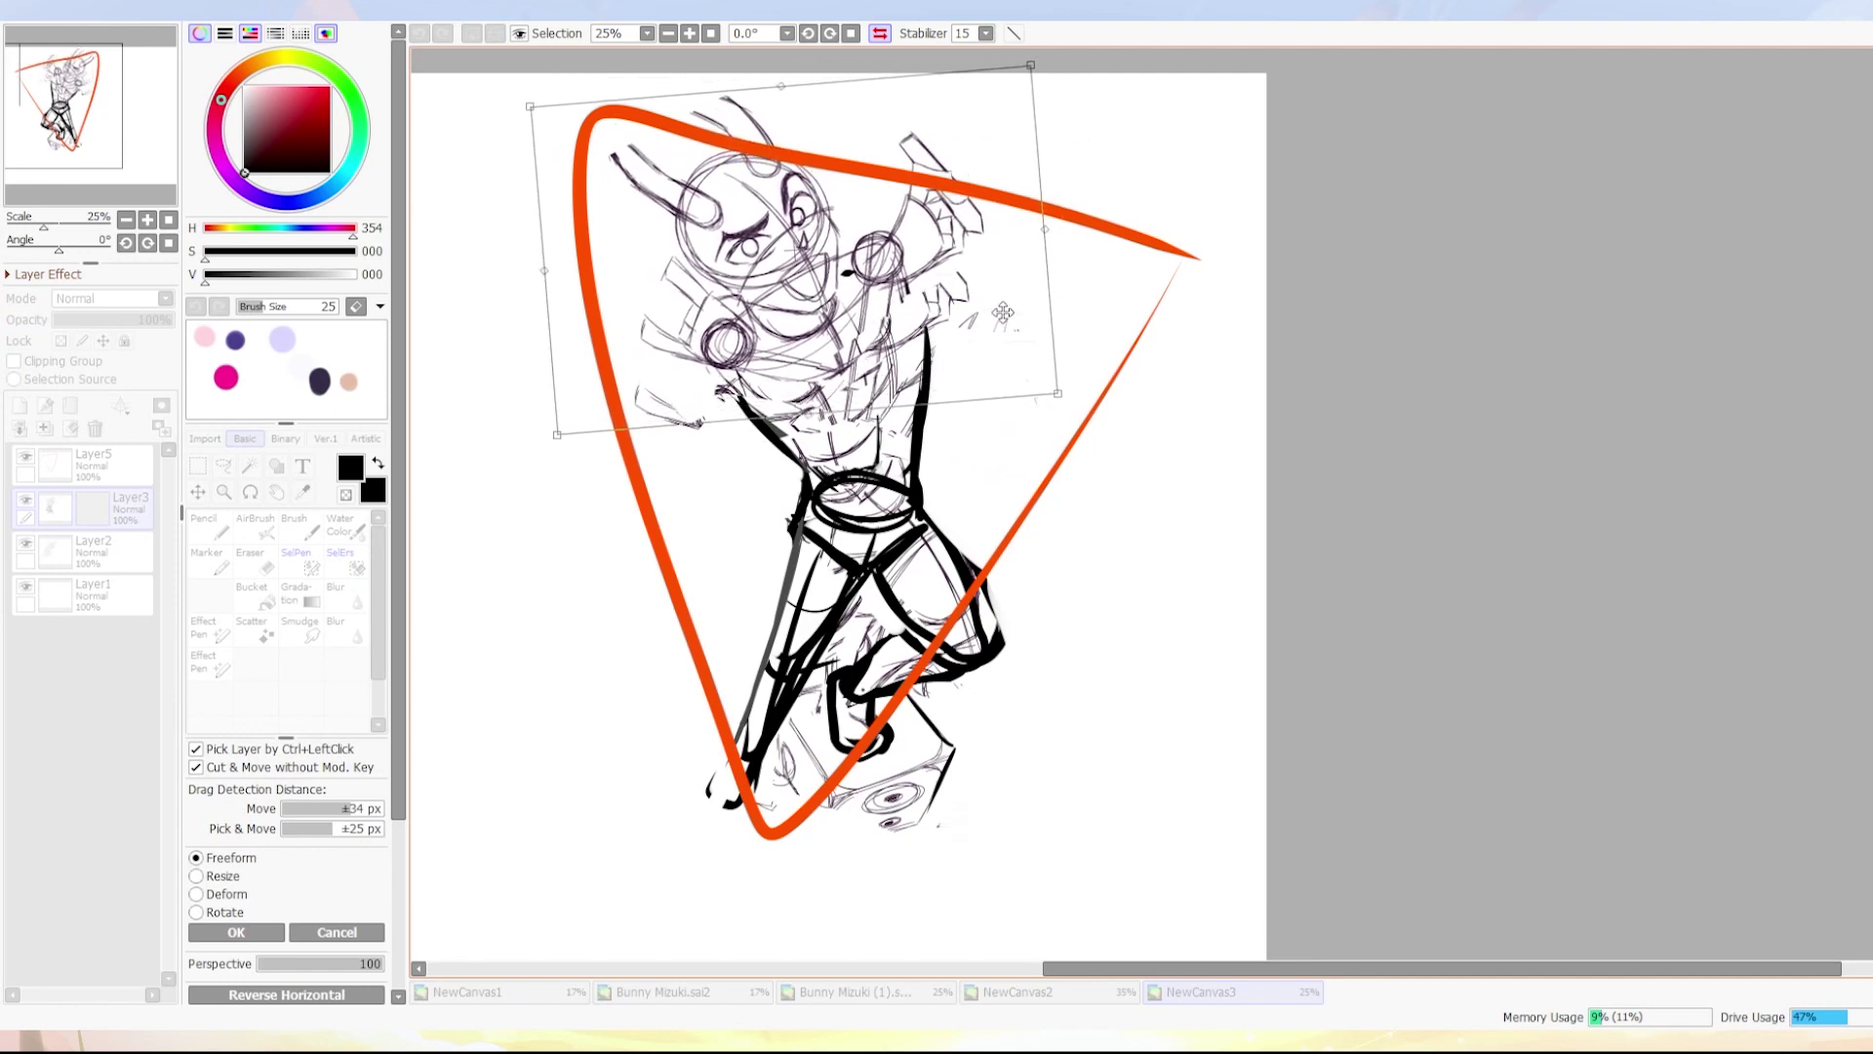
key("Return")
Try outlining the shoulder opposite the raised arm and the chest in thick black strokes.
left_click(331, 87)
left_click(880, 33)
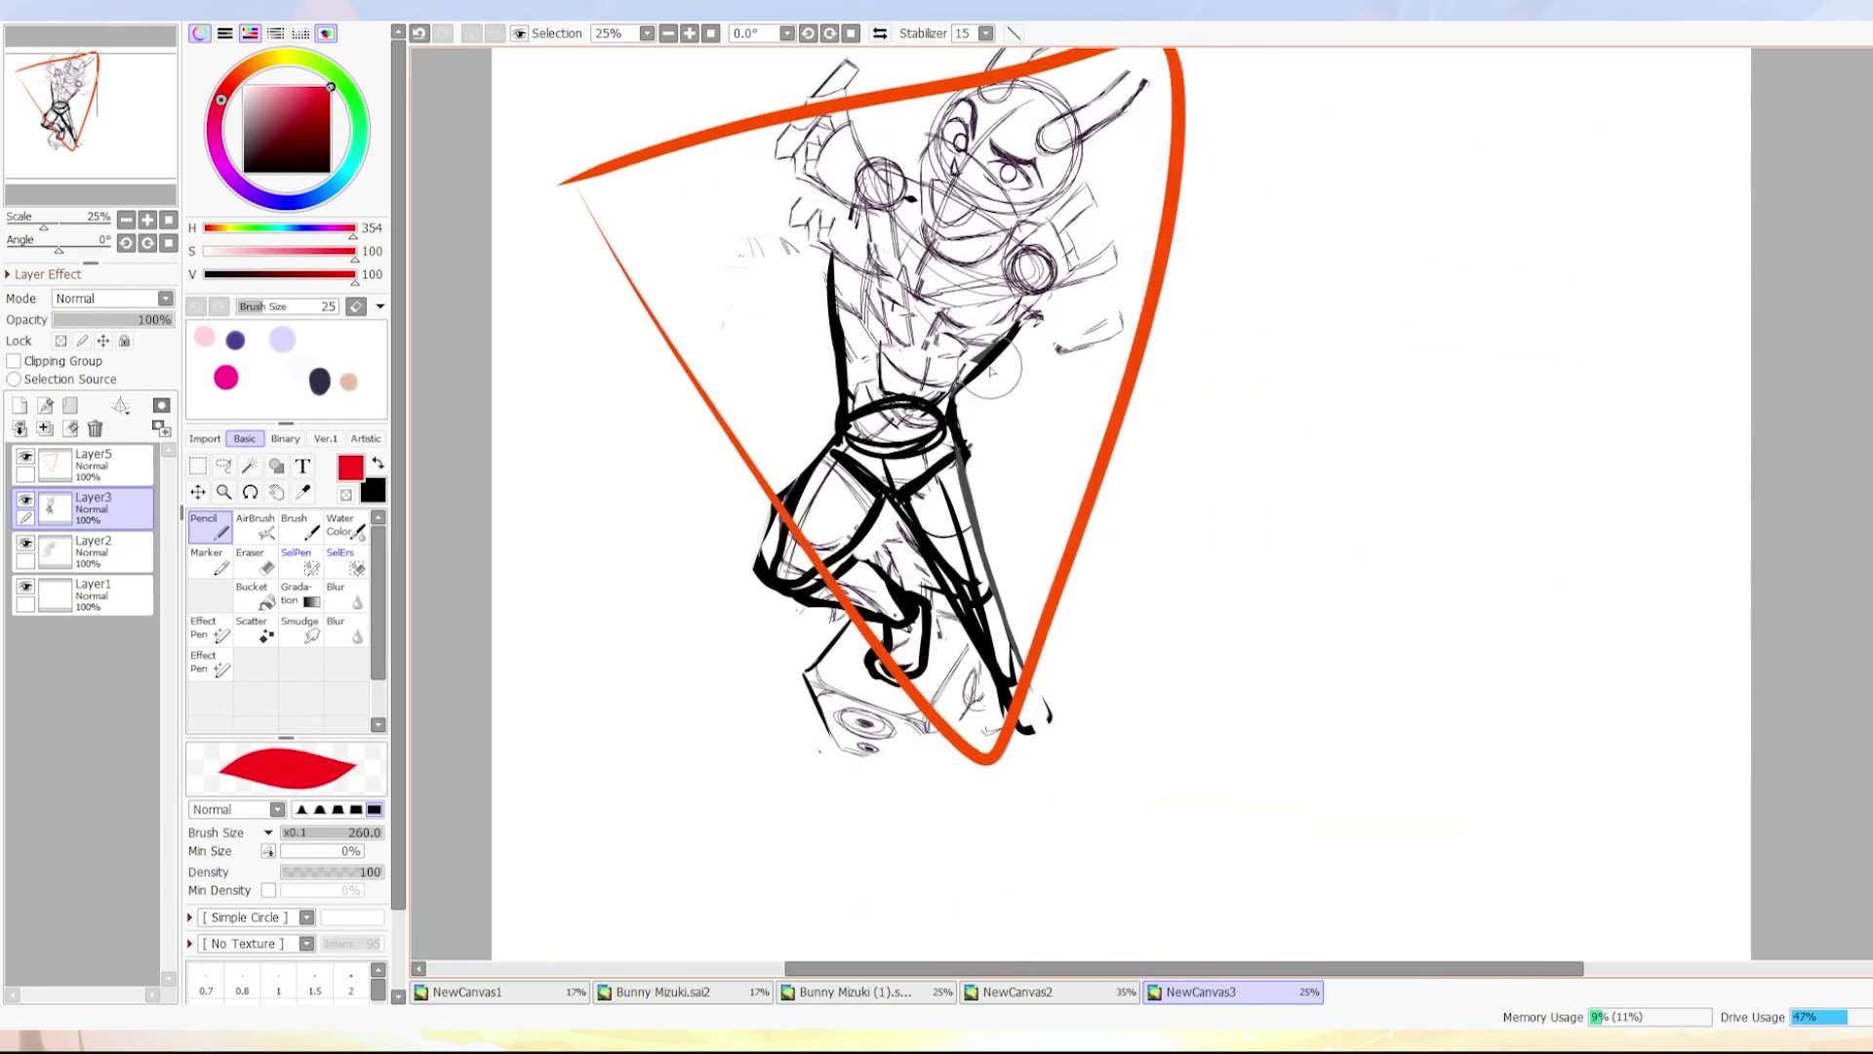
left_click(1024, 327, "alt")
left_click_drag(1086, 241, 961, 415)
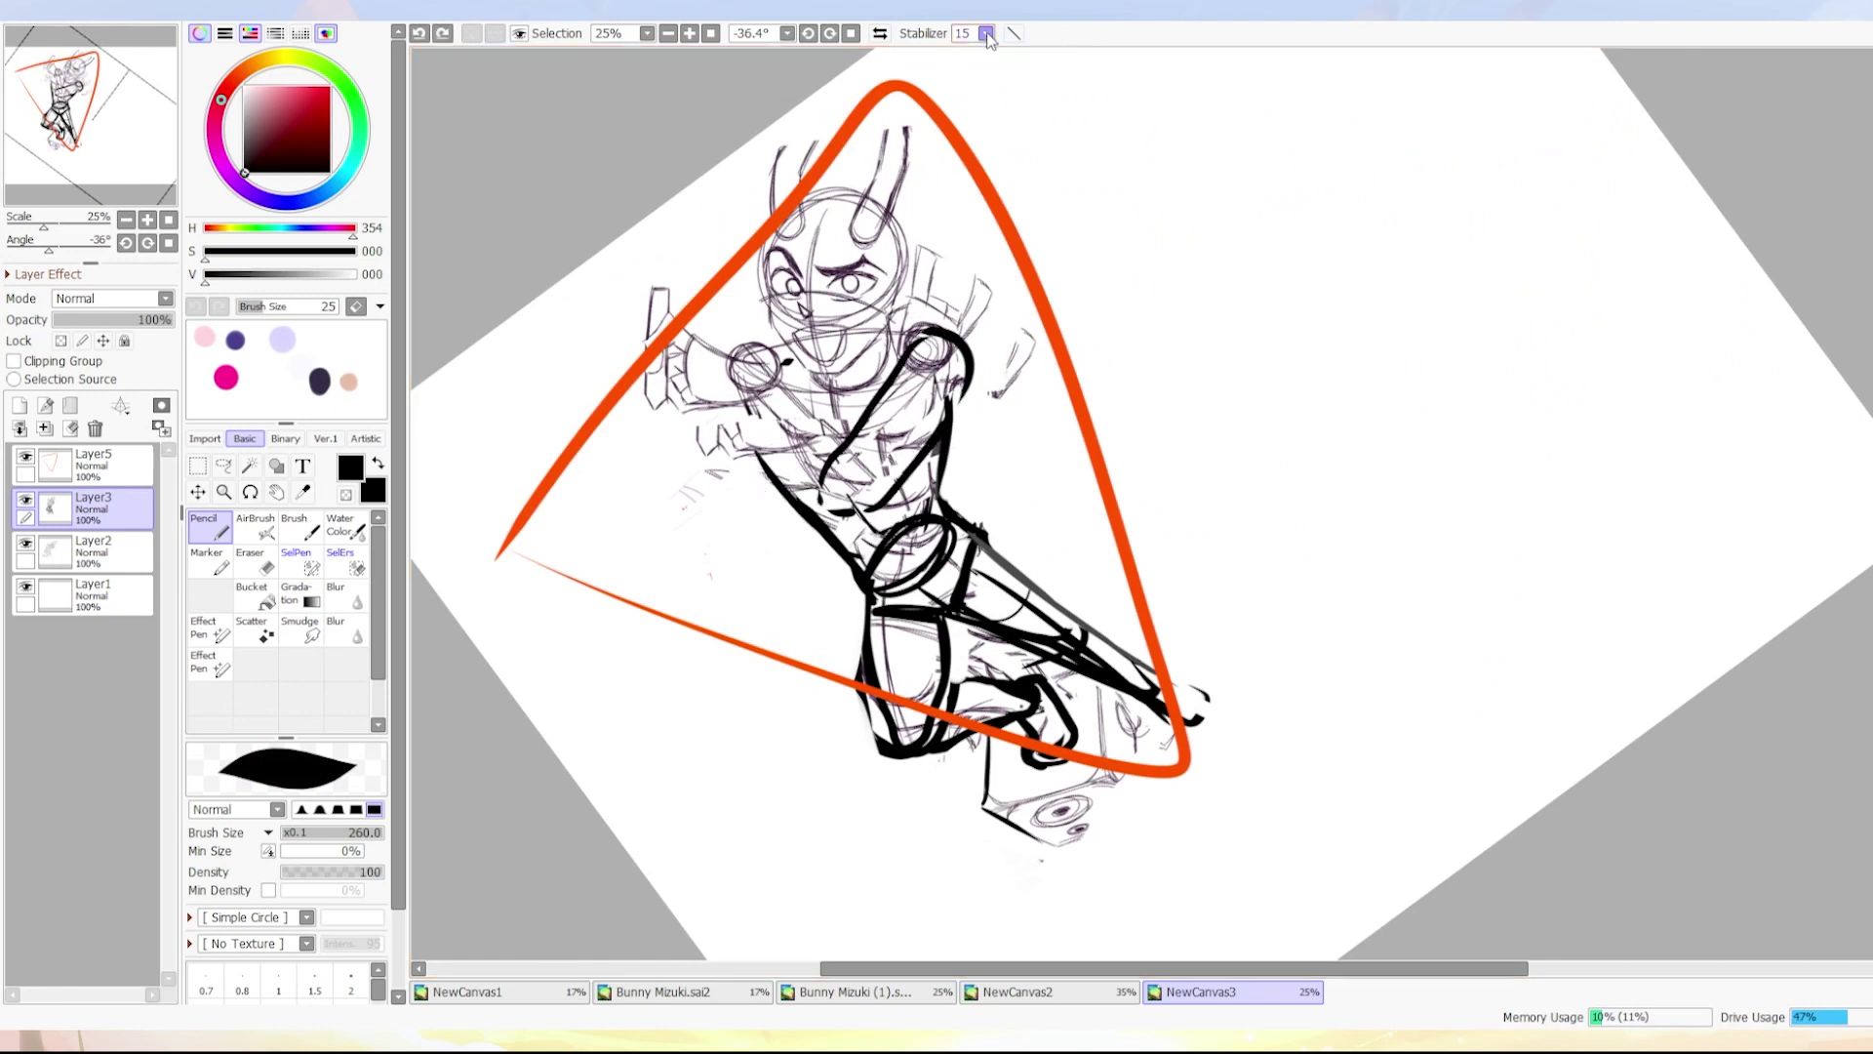
left_click(881, 33)
key("ctrl+z")
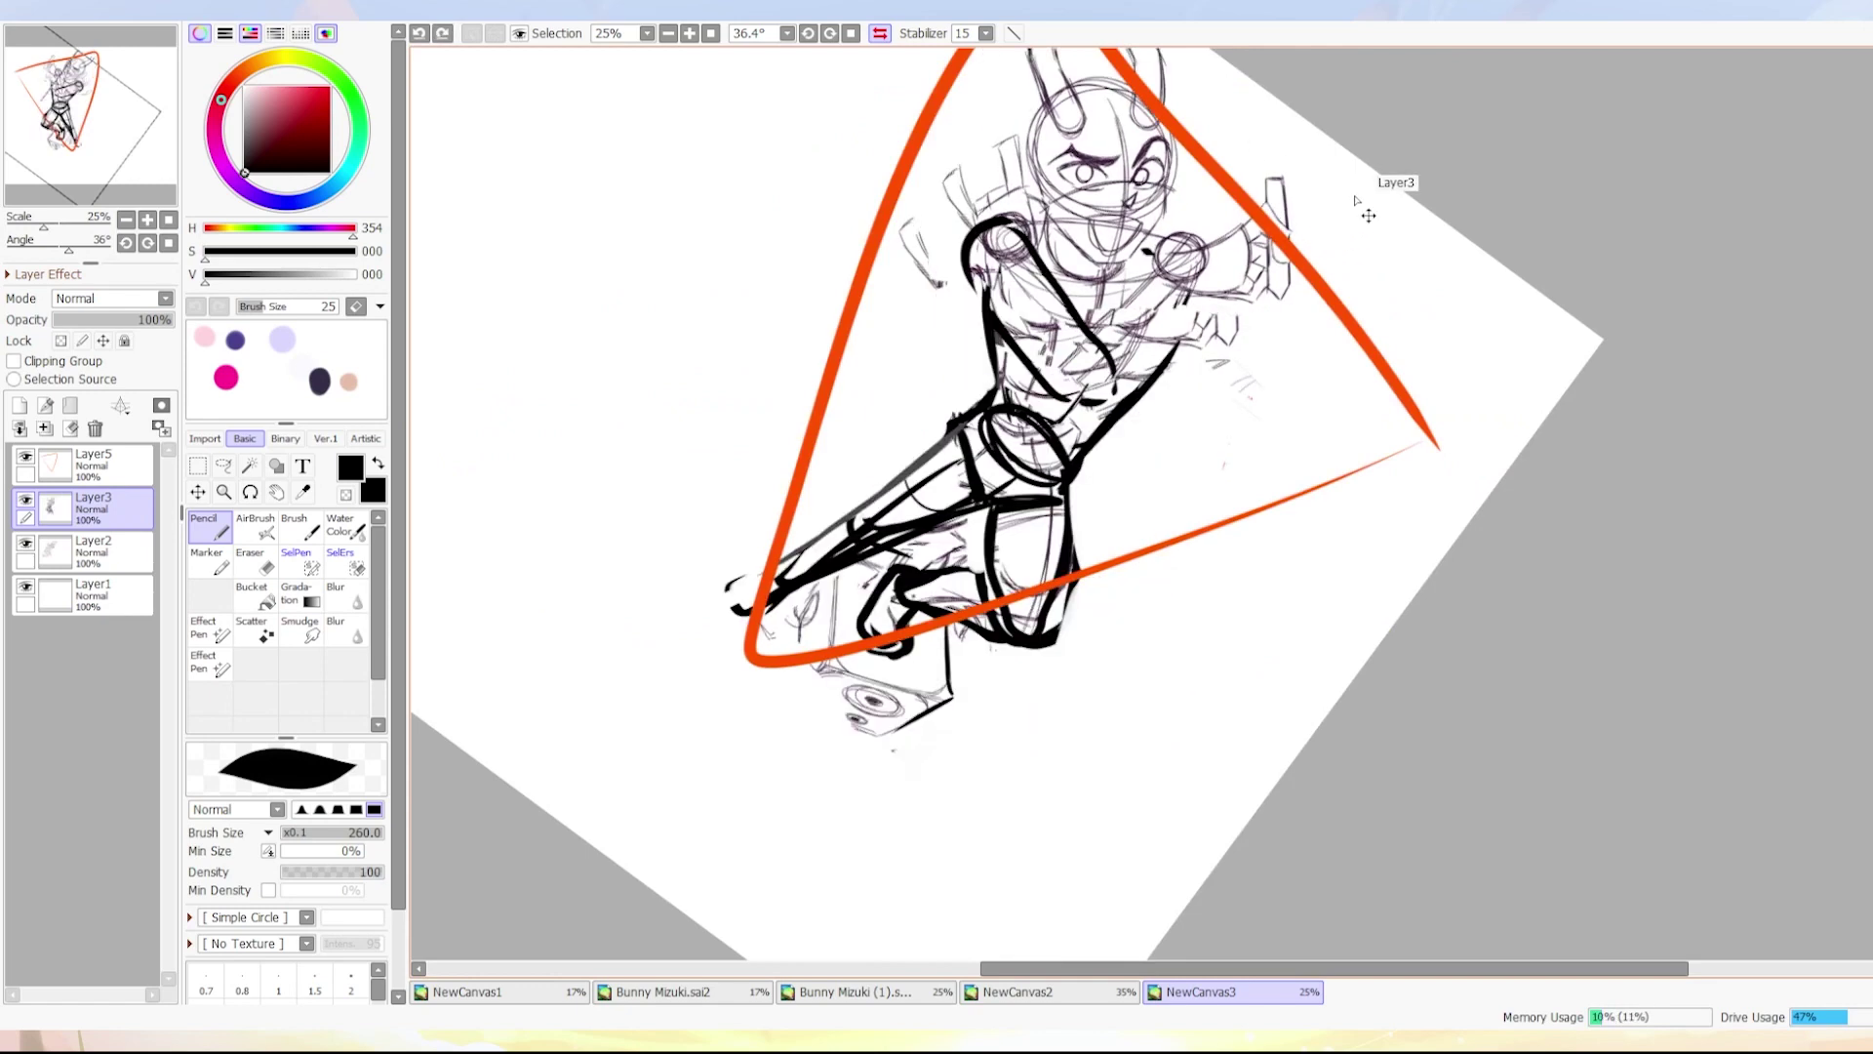
left_click_drag(1369, 215, 1217, 209)
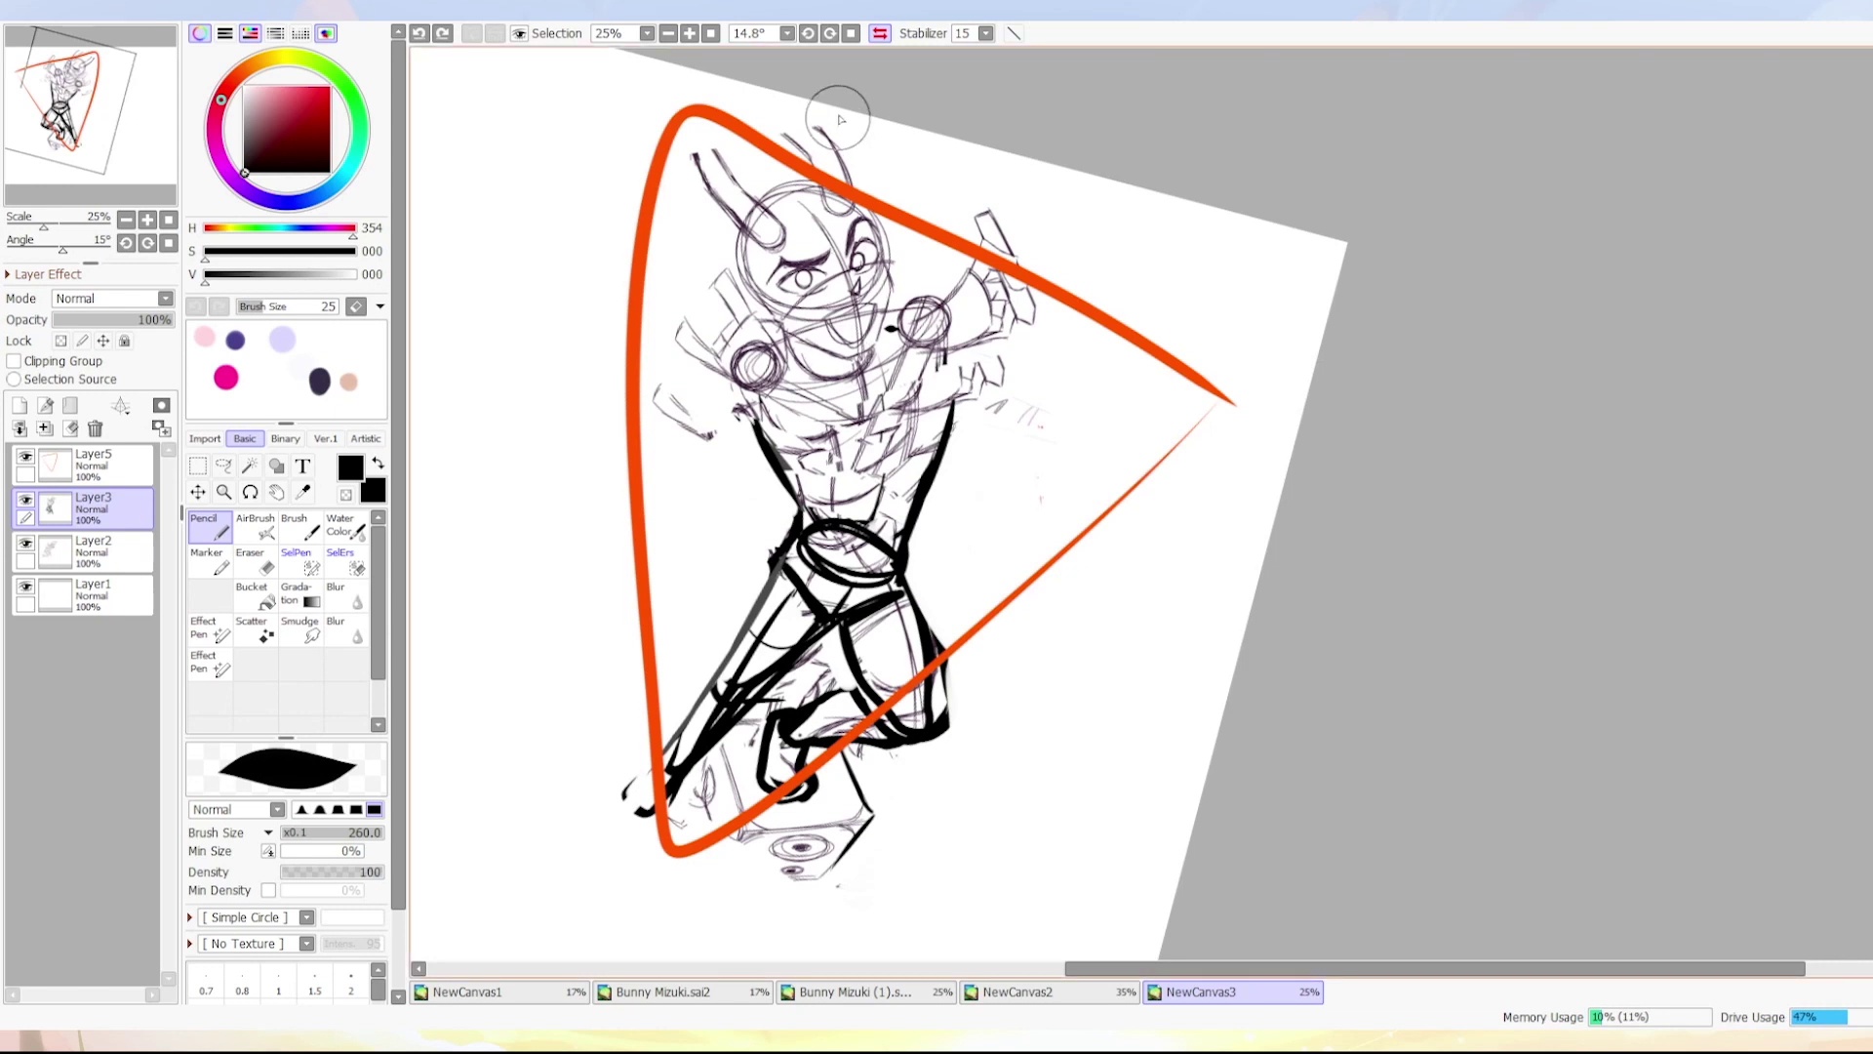
Erase the torso's old side line and redraw the torso as a thick black outline from both shoulders to the waist.
left_click(731, 494, "alt")
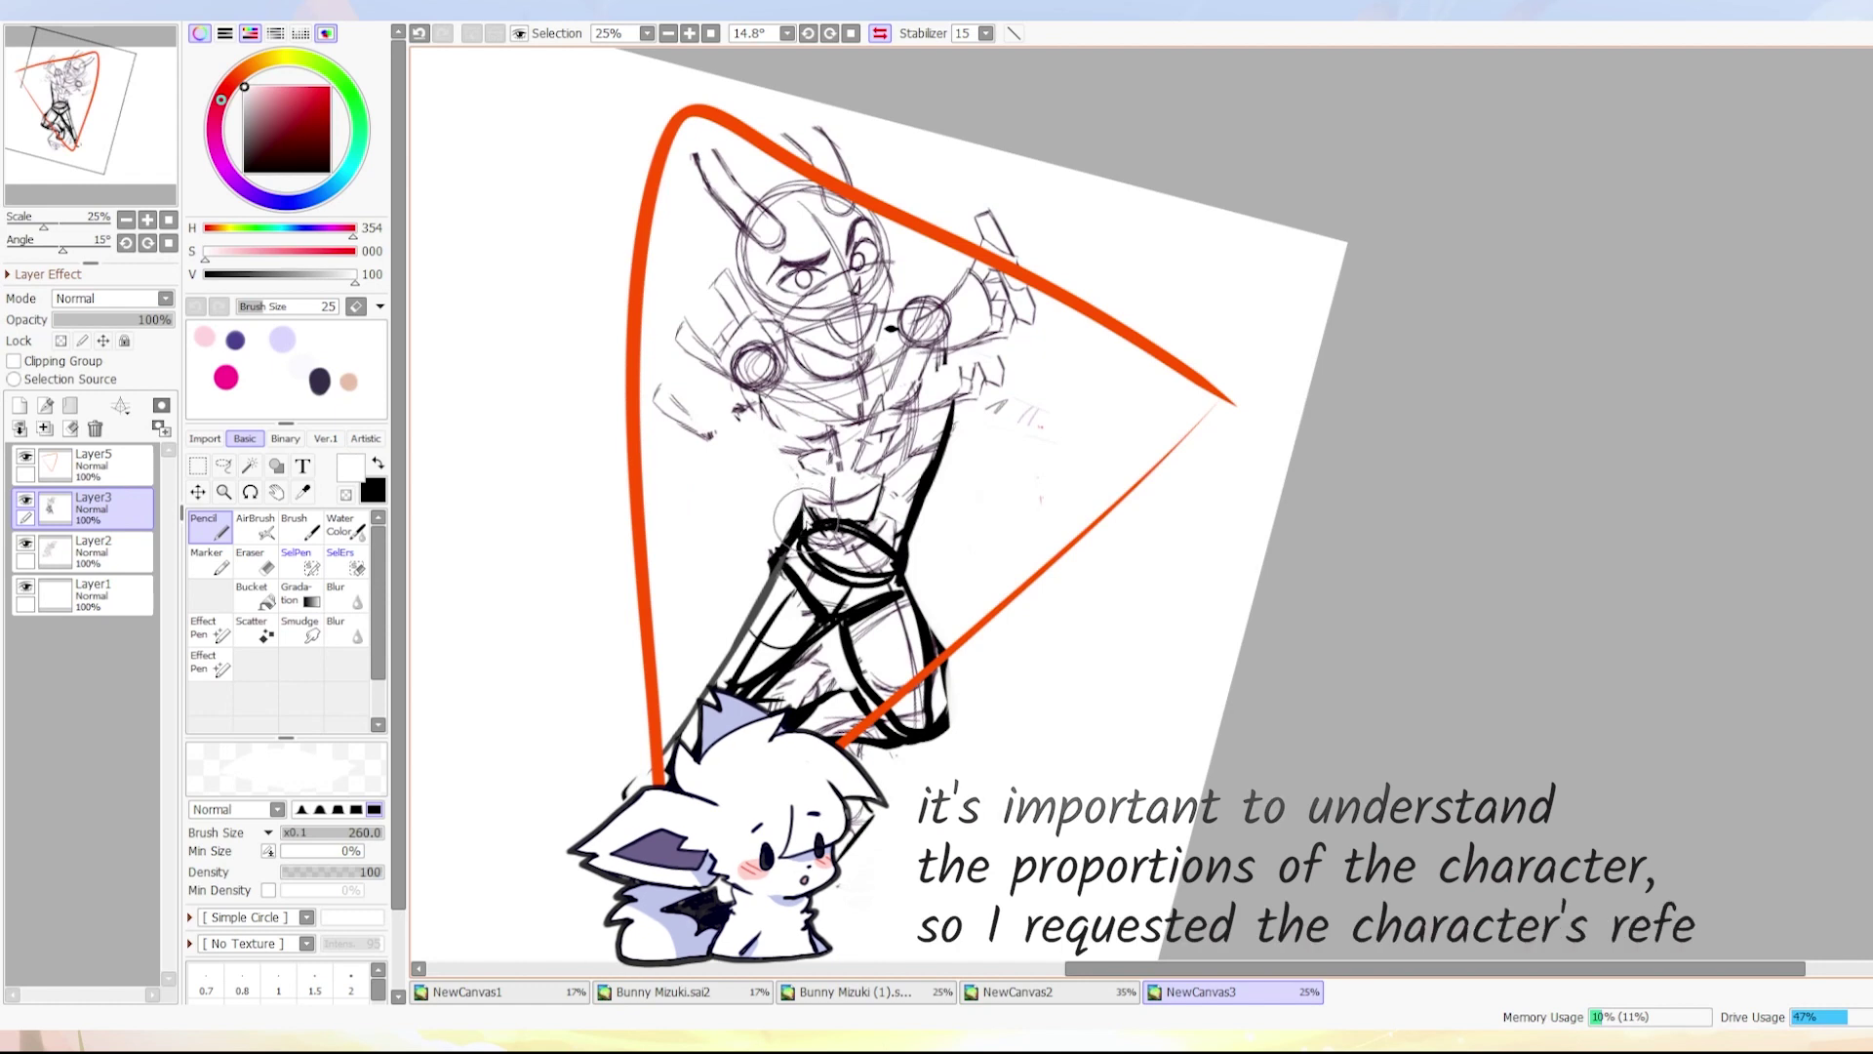
left_click(795, 532, "alt")
mouse_move(800, 551)
left_mouse_down()
mouse_move(771, 420)
mouse_move(810, 521)
left_mouse_up()
key("ctrl+z")
mouse_move(954, 383)
left_mouse_down()
mouse_move(922, 478)
mouse_move(917, 334)
mouse_move(815, 353)
mouse_move(776, 444)
mouse_move(849, 383)
mouse_move(919, 394)
mouse_move(766, 488)
mouse_move(727, 766)
left_mouse_up()
Thicken the straight leg's knee and shin lines in black and trim around its thigh and knee in white.
mouse_move(820, 634)
left_mouse_down()
mouse_move(868, 693)
mouse_move(771, 683)
left_mouse_up()
left_click_drag(849, 741, 779, 665)
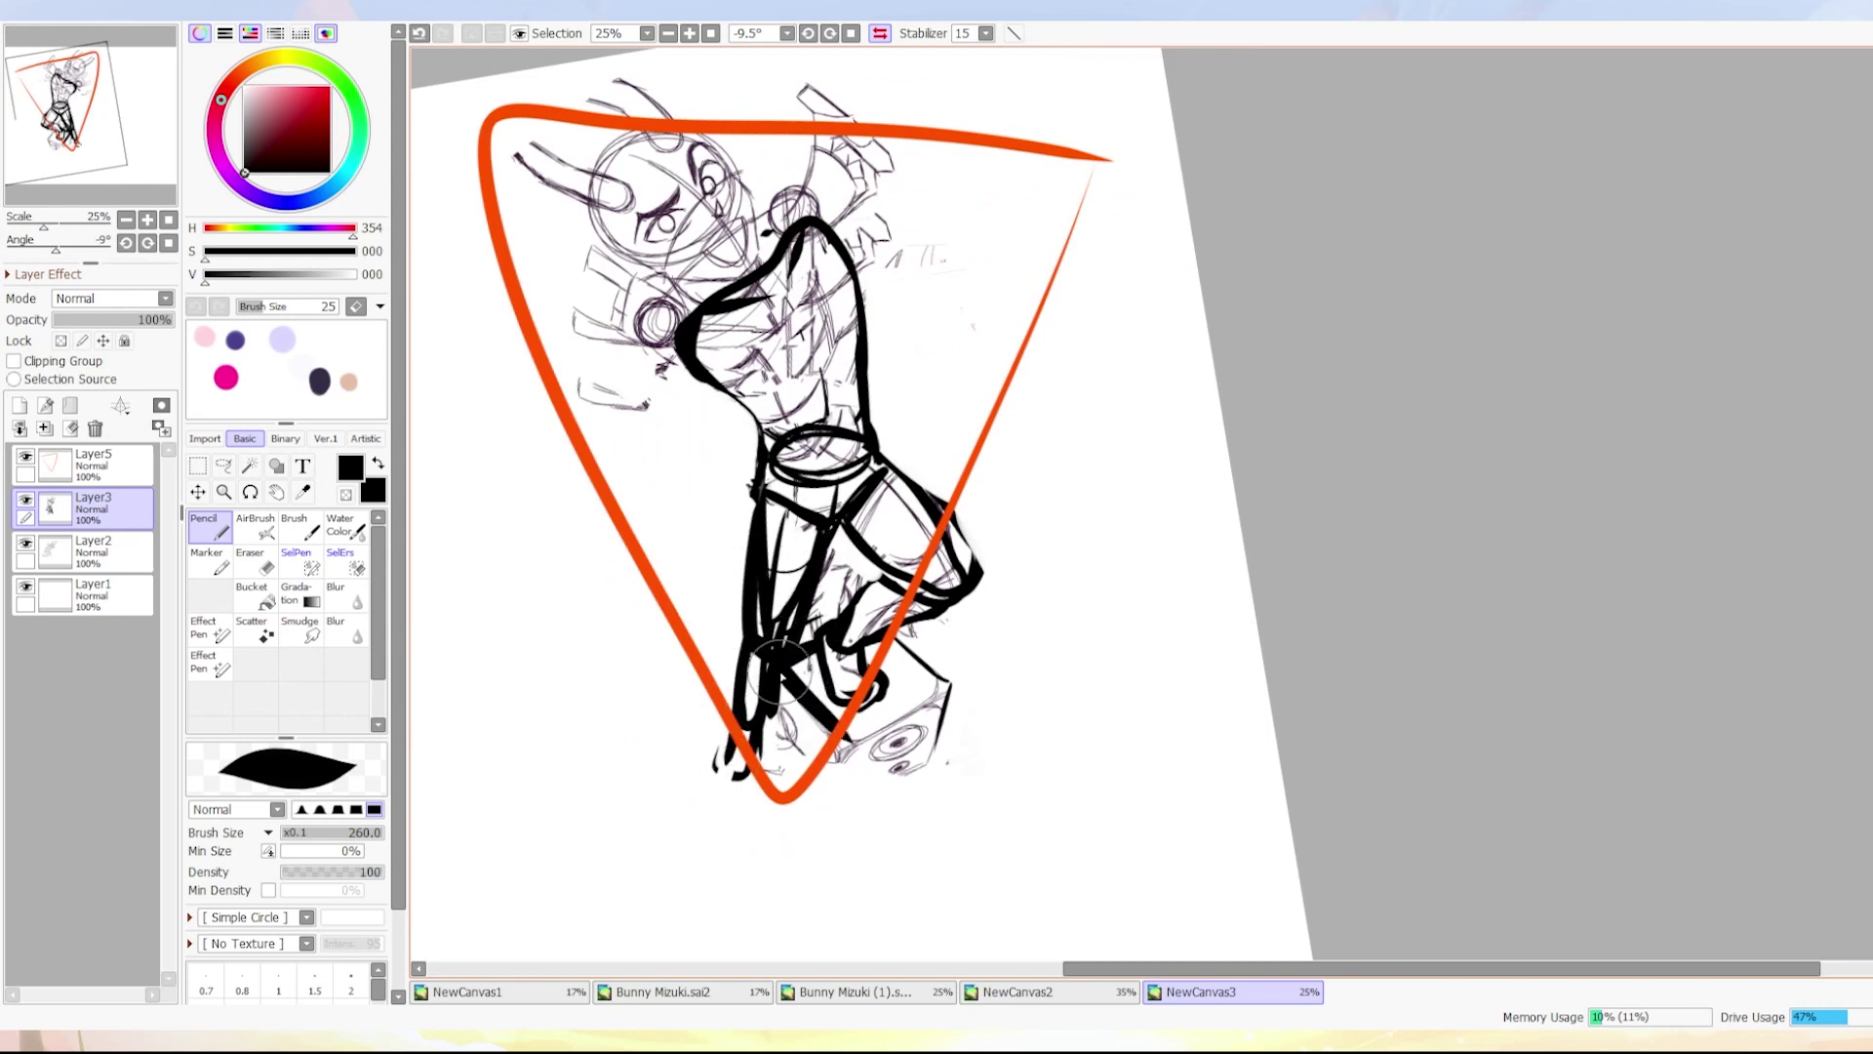
left_click(777, 671, "alt")
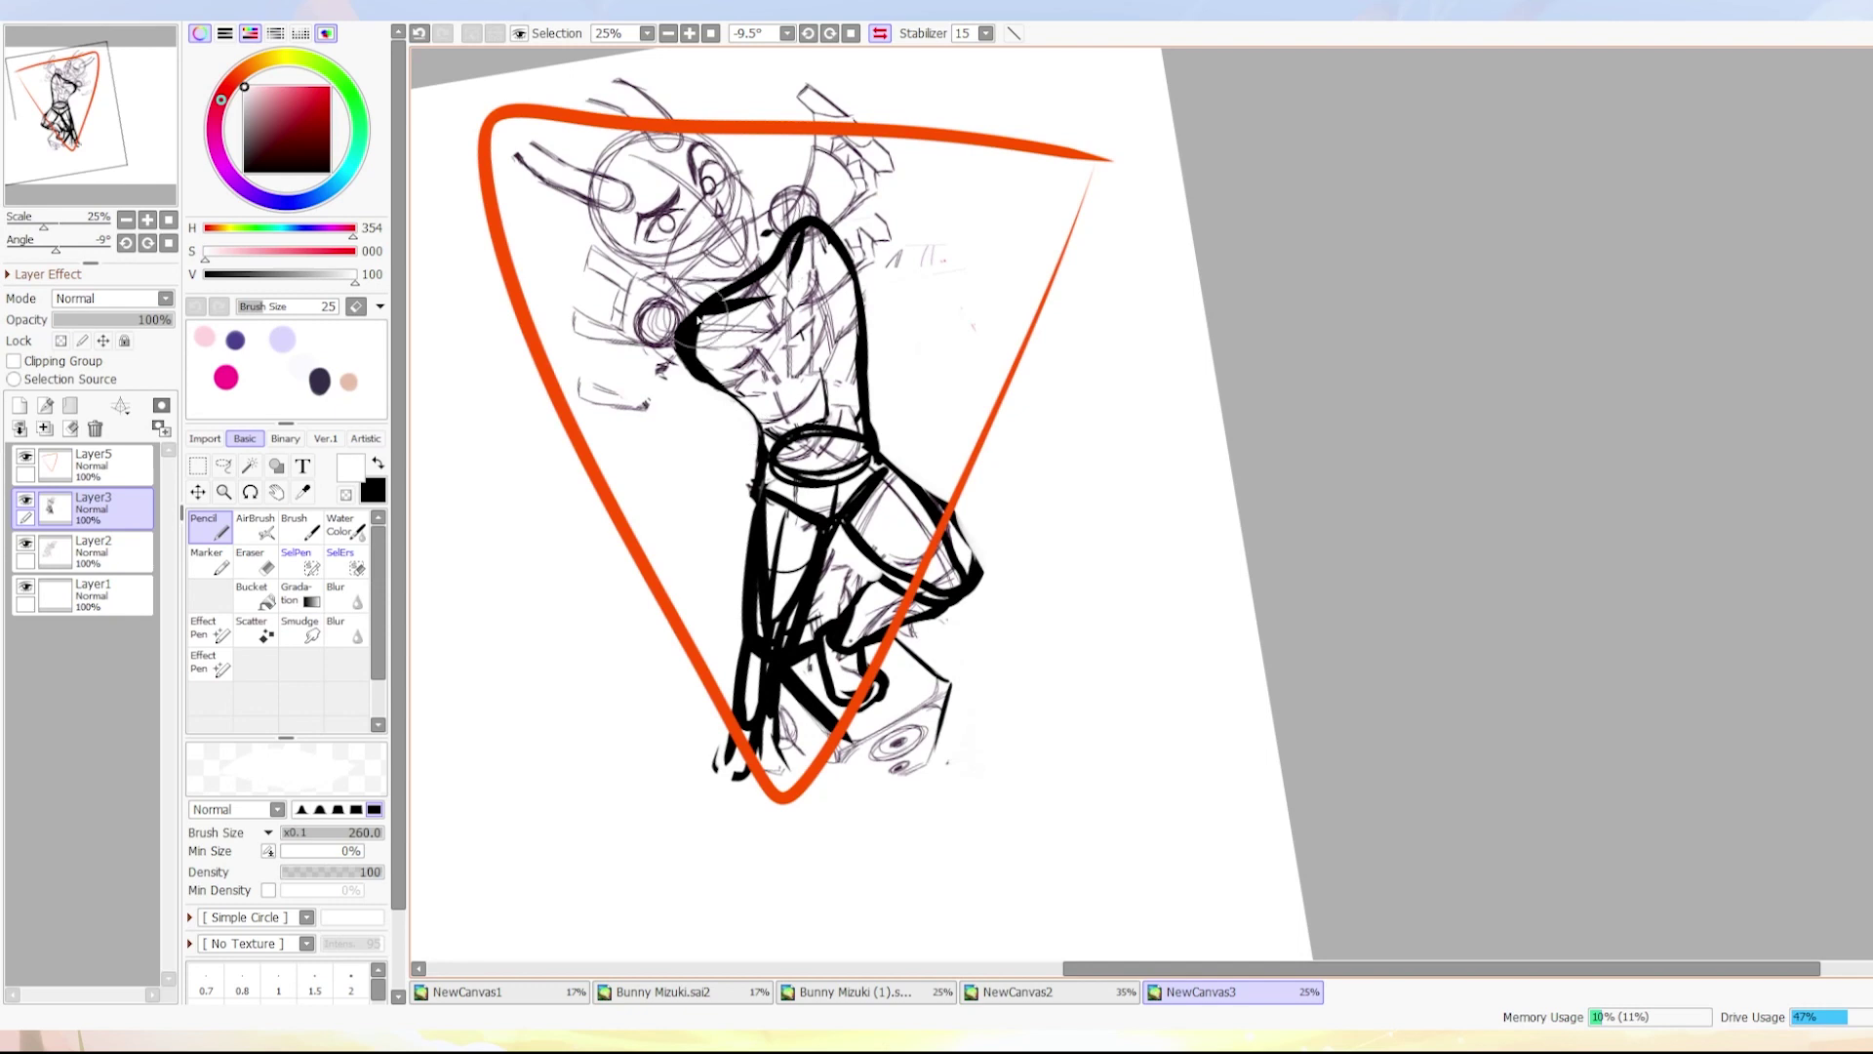
mouse_move(764, 644)
left_mouse_down()
mouse_move(773, 520)
mouse_move(735, 764)
mouse_move(751, 663)
left_mouse_up()
mouse_move(826, 543)
left_mouse_down()
mouse_move(769, 639)
mouse_move(851, 577)
mouse_move(755, 519)
left_mouse_up()
In unmirrored view, redraw the straight leg's inner and outer contours in thick black, toggling Layer3's visibility to check them.
left_click(880, 34)
mouse_move(1708, 271)
left_mouse_down()
mouse_move(1219, 208)
mouse_move(1073, 253)
left_mouse_up()
left_click(849, 546, "alt")
mouse_move(849, 532)
left_mouse_down()
mouse_move(919, 646)
mouse_move(952, 612)
mouse_move(924, 490)
mouse_move(913, 649)
left_mouse_up()
mouse_move(948, 728)
left_mouse_down()
mouse_move(968, 664)
mouse_move(919, 542)
left_mouse_up()
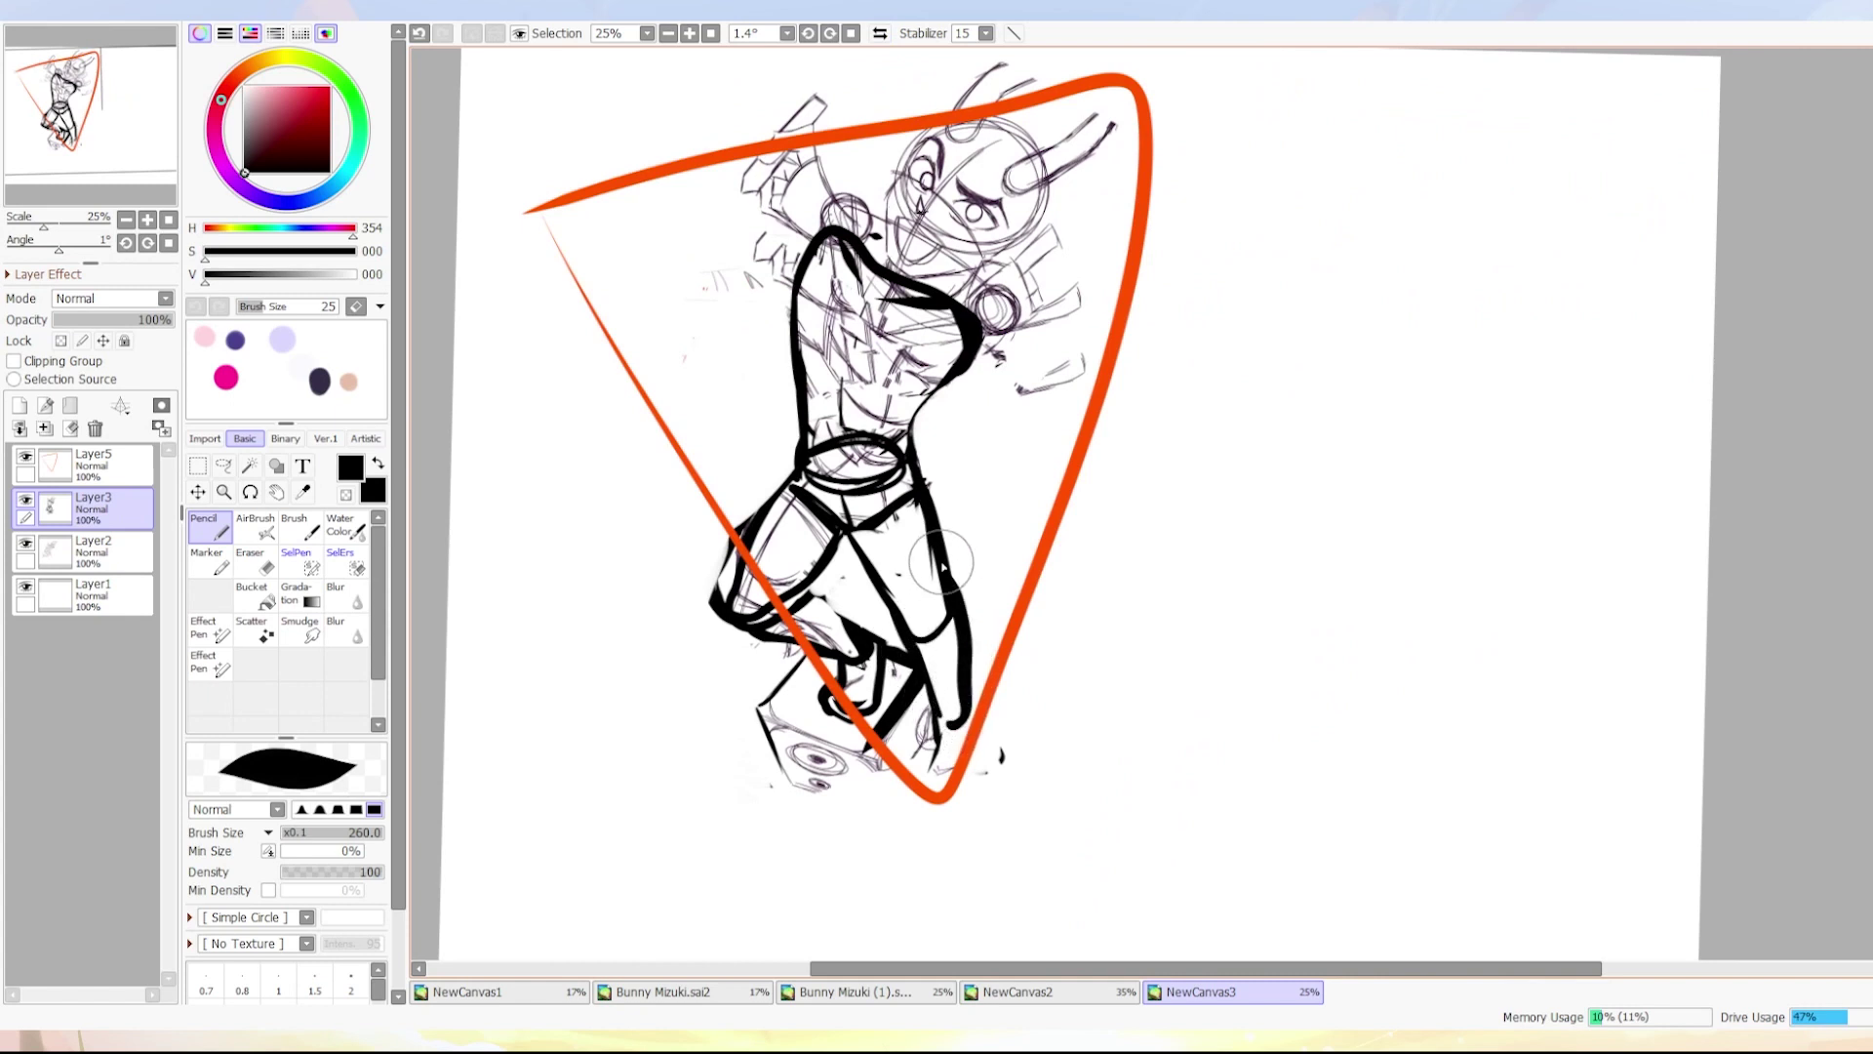
left_click_drag(984, 450, 969, 495)
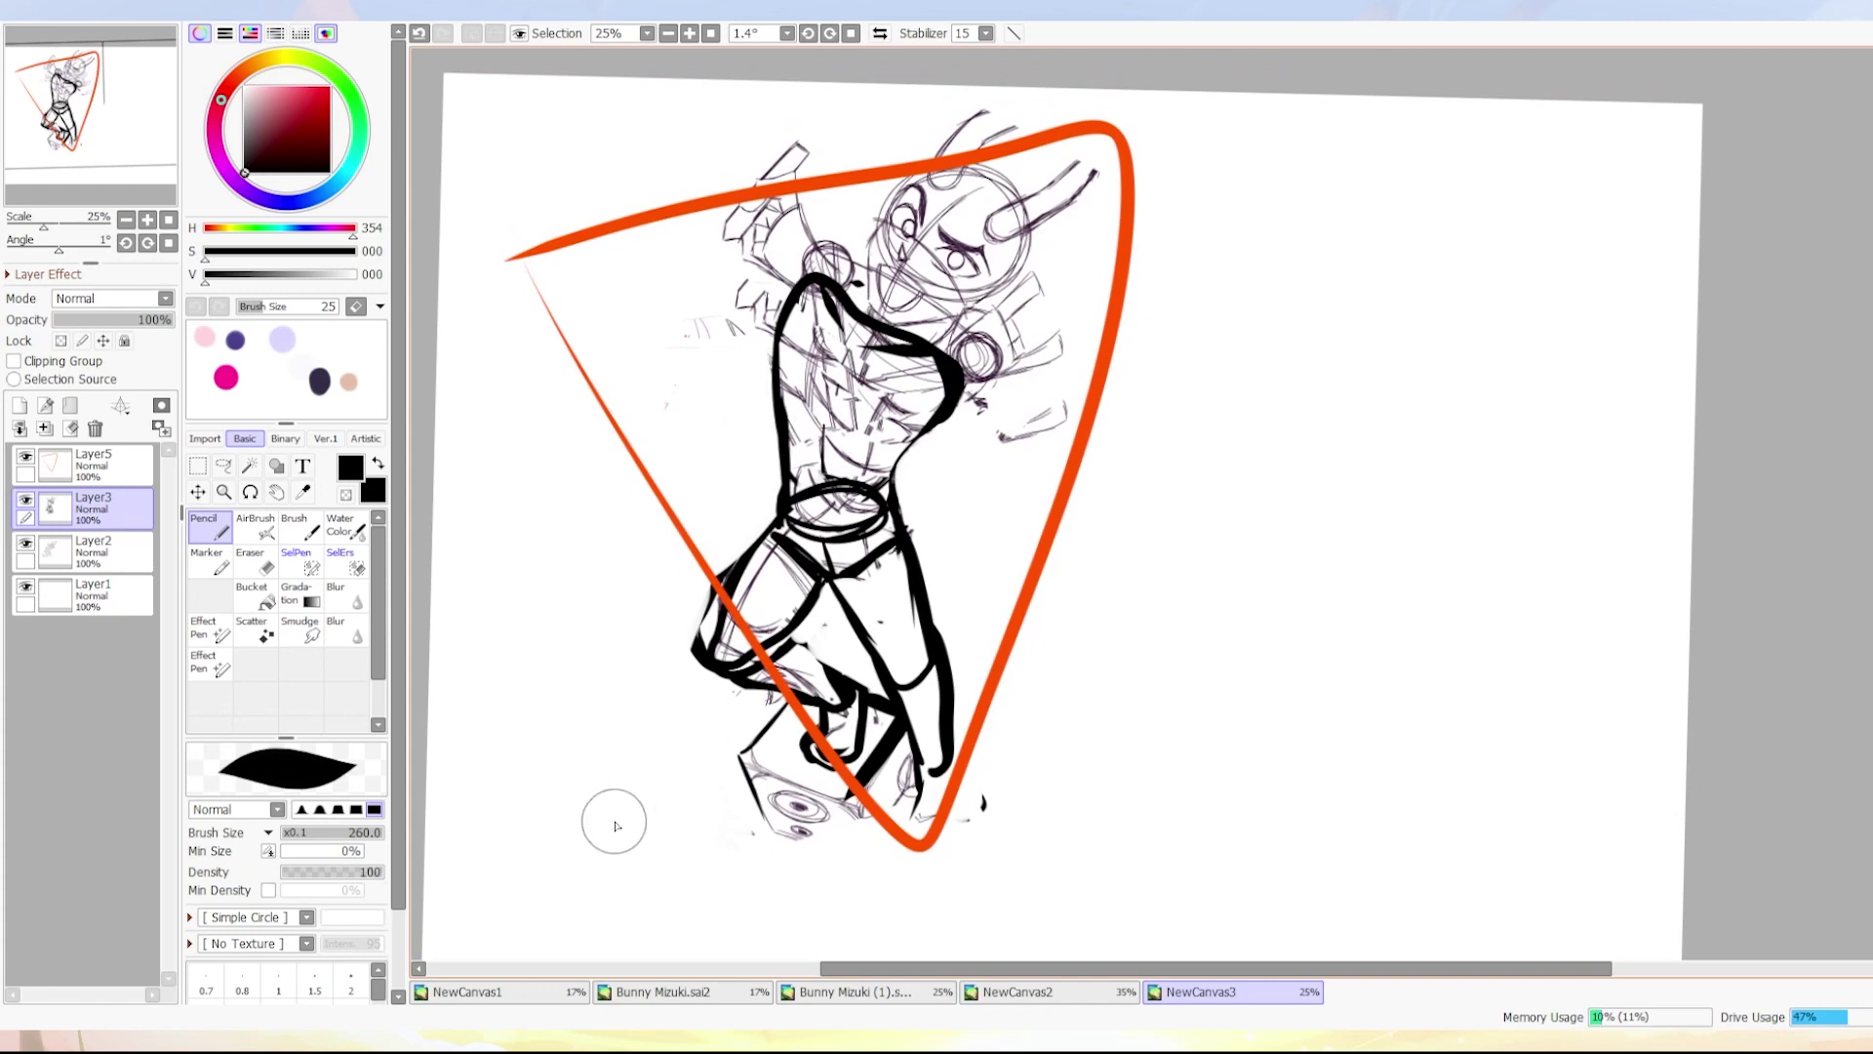
left_click(27, 501)
left_click(26, 501)
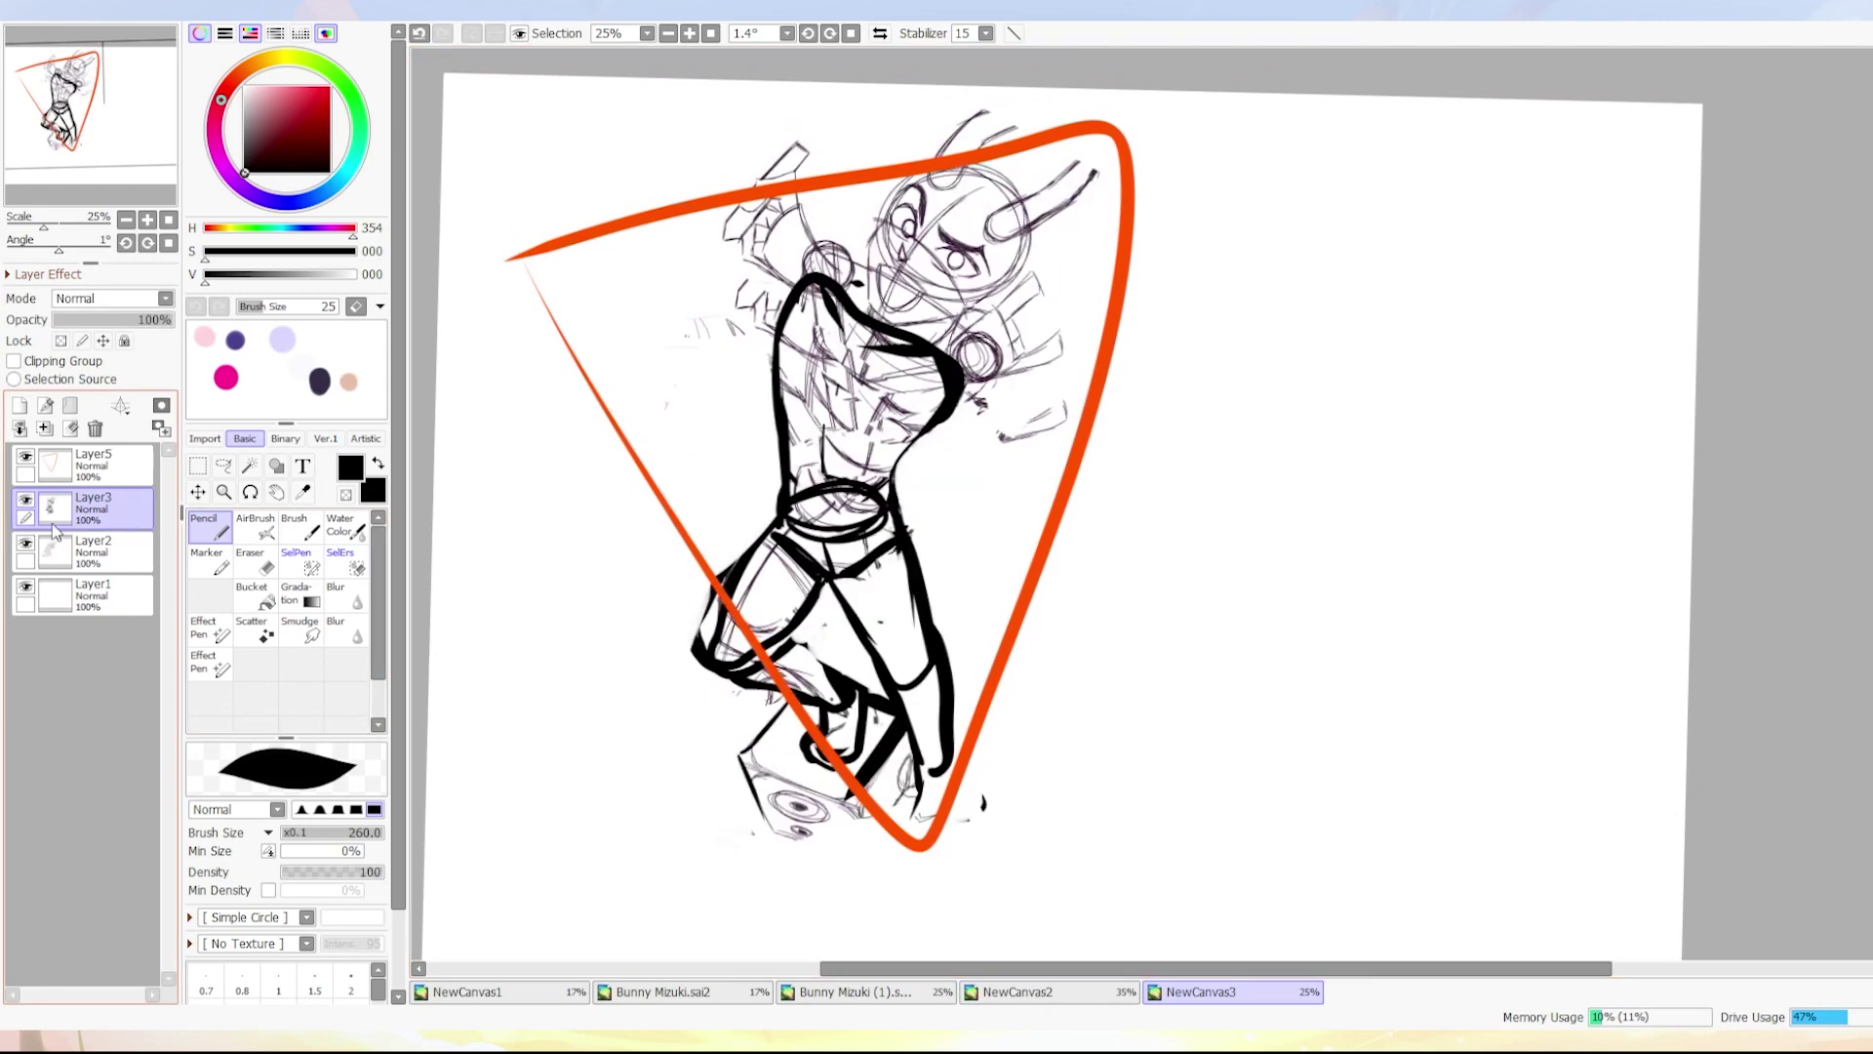
Lasso the eye and brow on the face's right-hand side and transform them to a steeper, angrier slant.
left_click(224, 465)
mouse_move(976, 488)
left_mouse_down()
mouse_move(904, 368)
mouse_move(889, 276)
left_mouse_up()
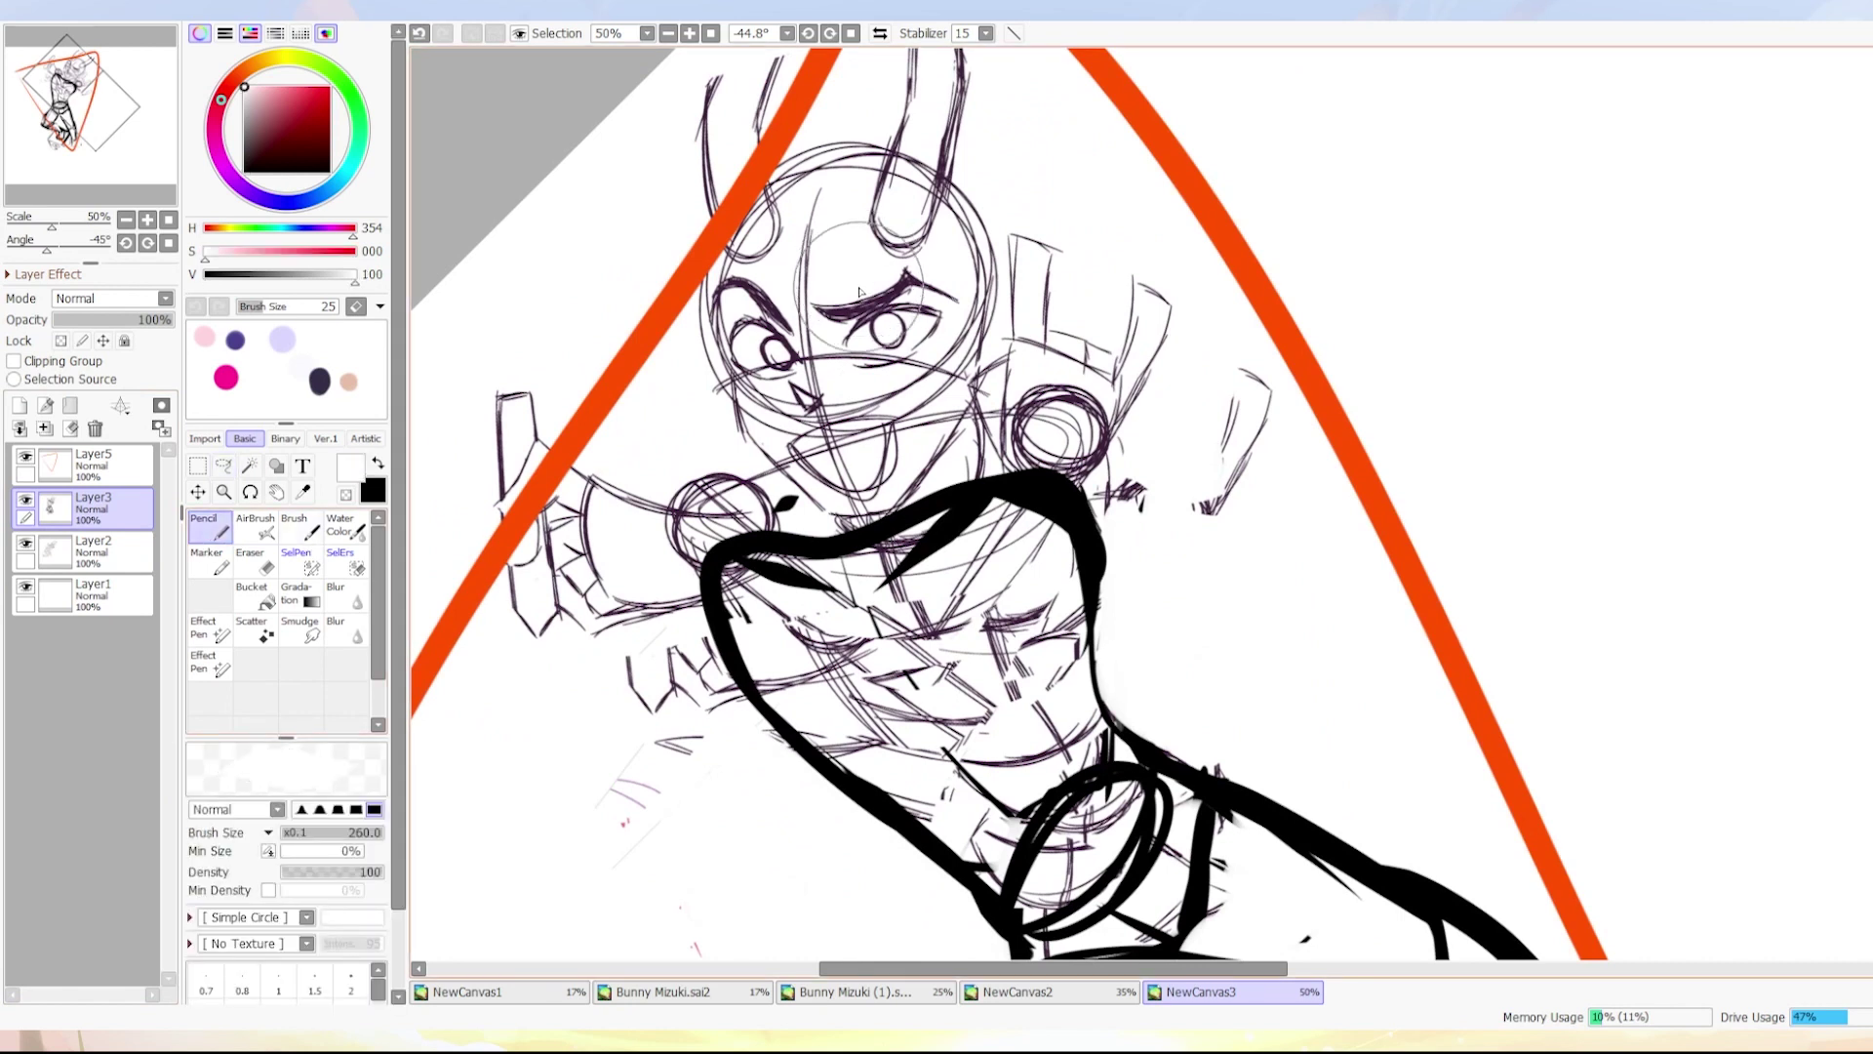
left_click(561, 485, "alt")
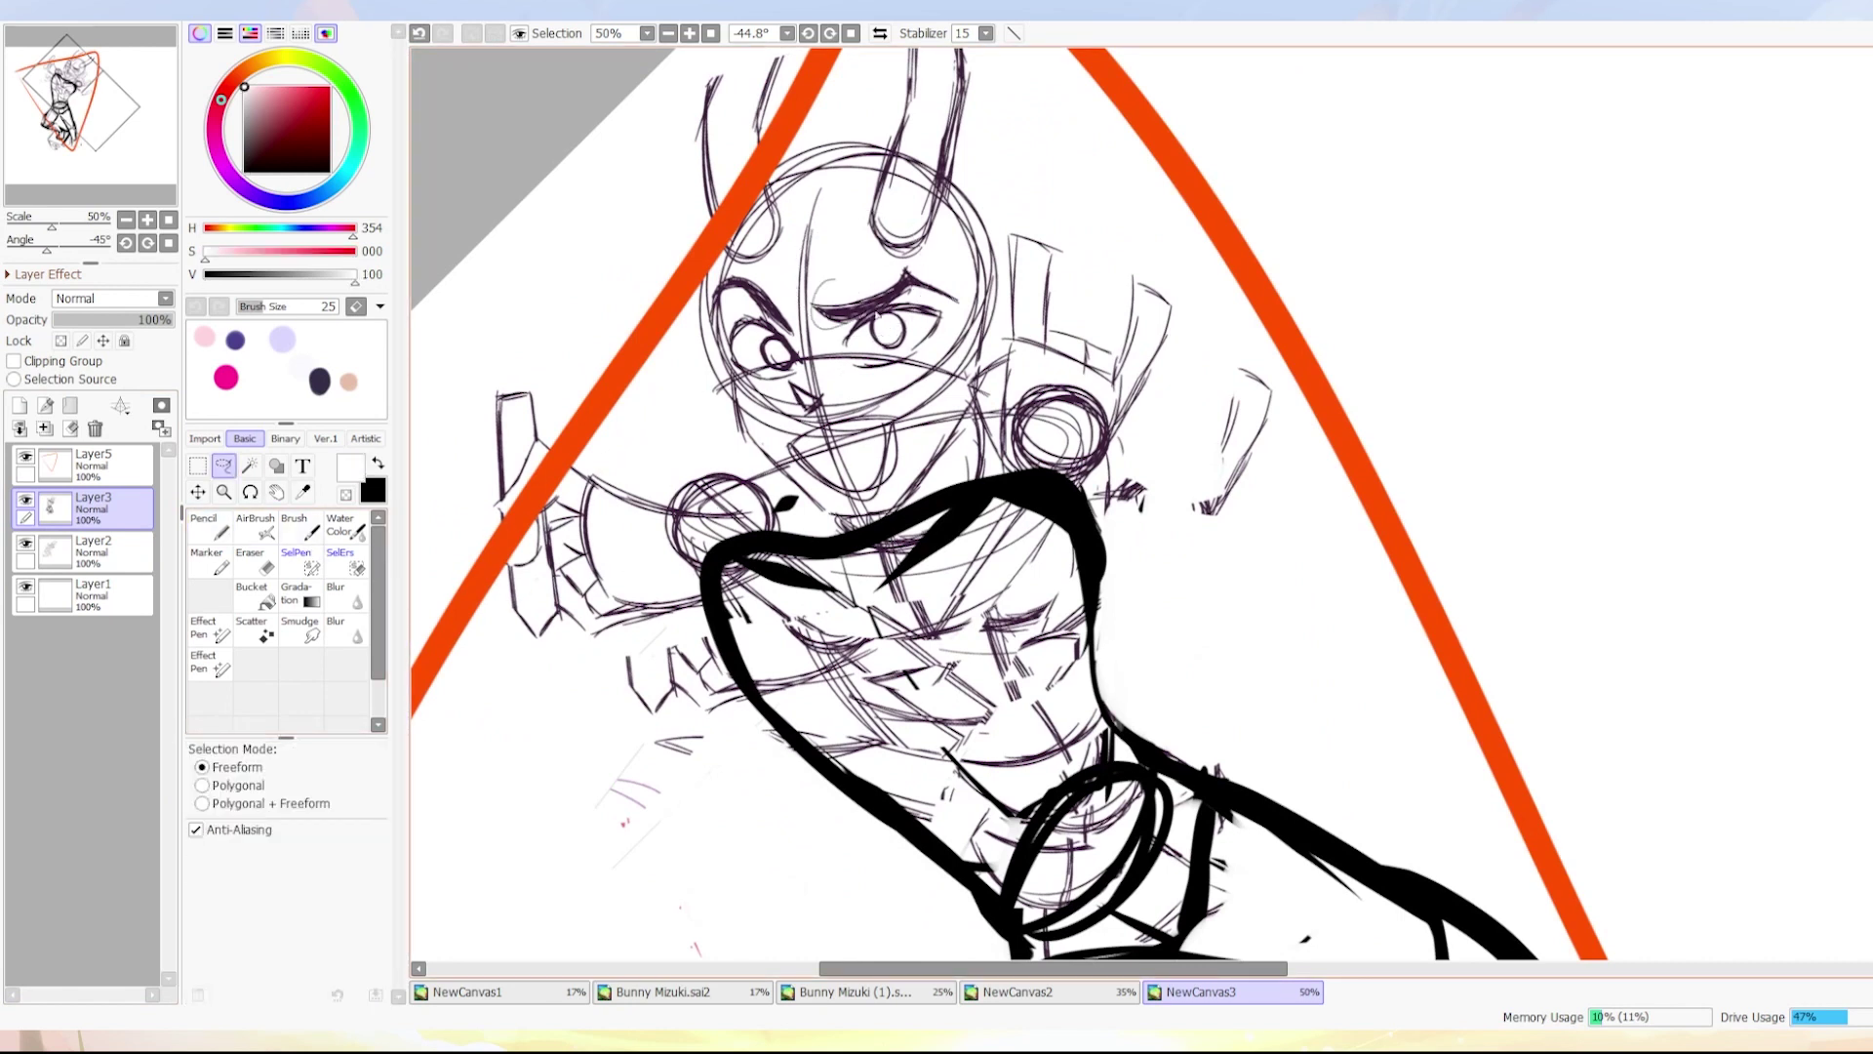
left_click_drag(954, 311, 903, 318)
key("ctrl+t")
key("Return")
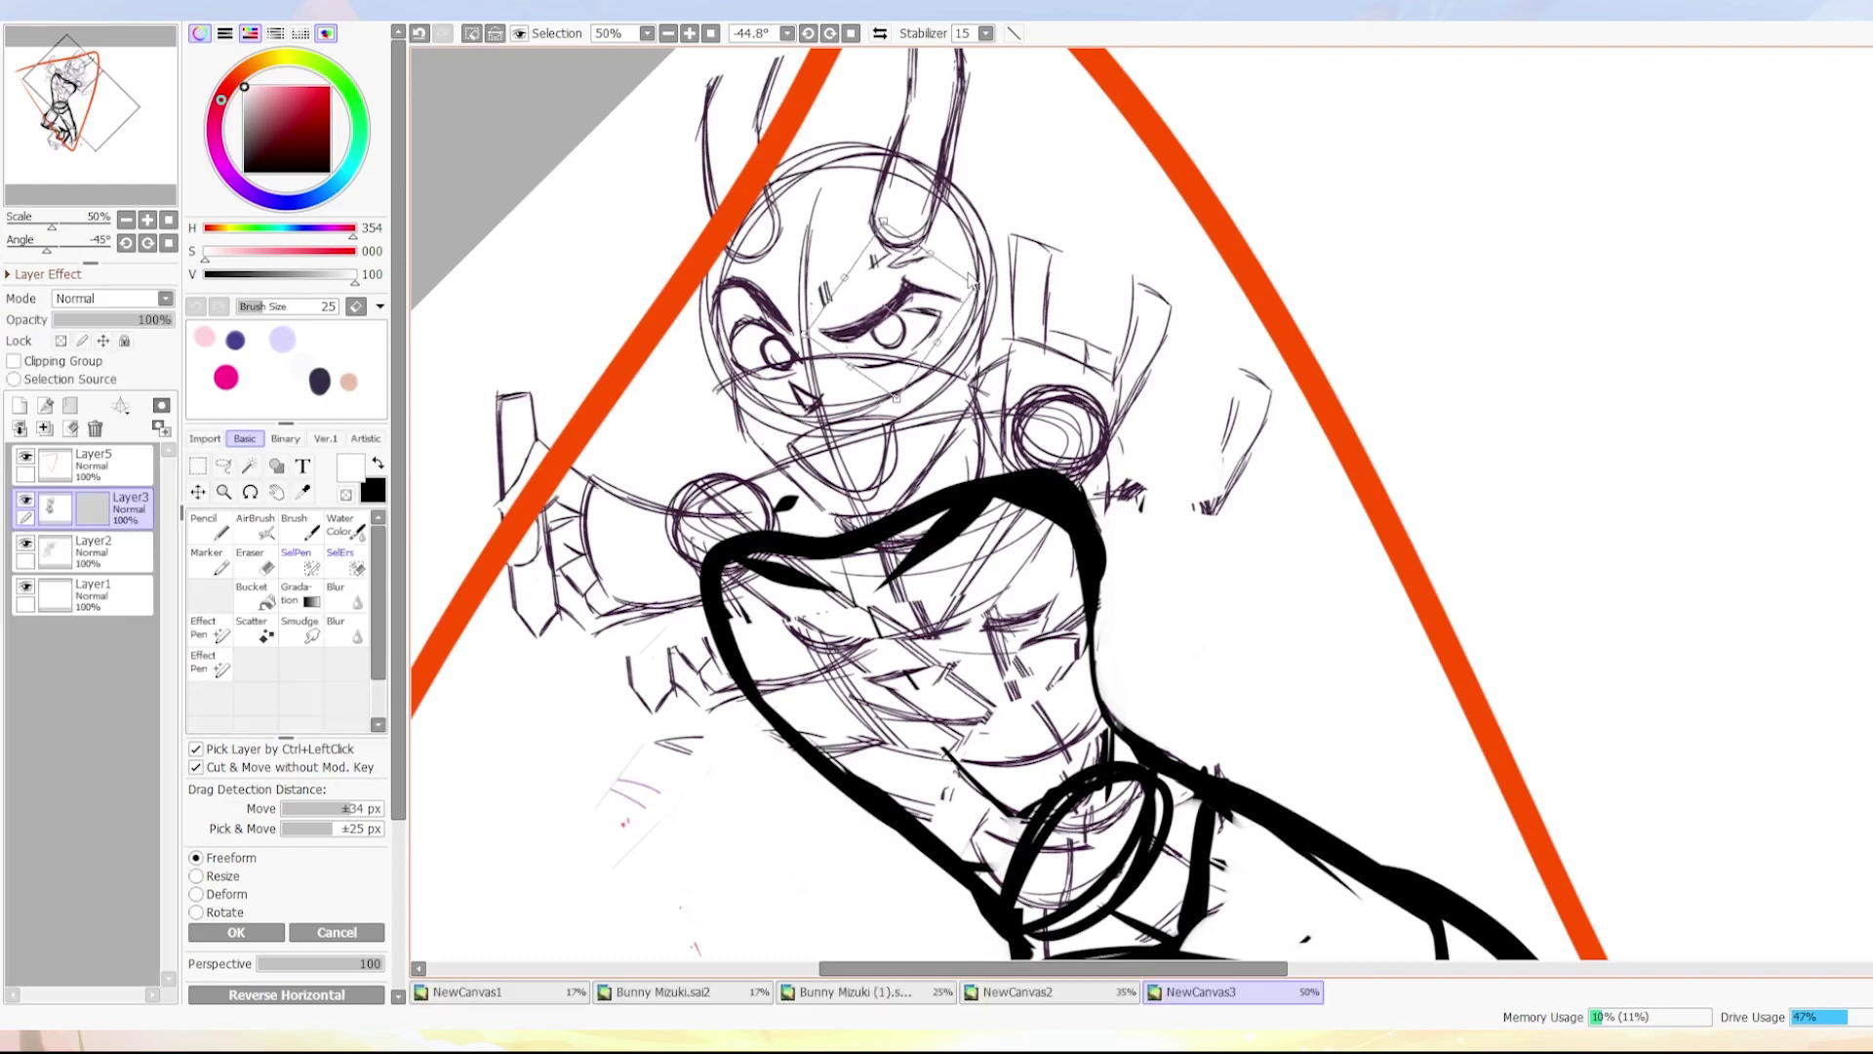
Fill the right-hand eye's iris and outline its lids in dark purple, and erase the face's centre guide line in white.
left_click(226, 527)
scroll(883, 329, "up", 1)
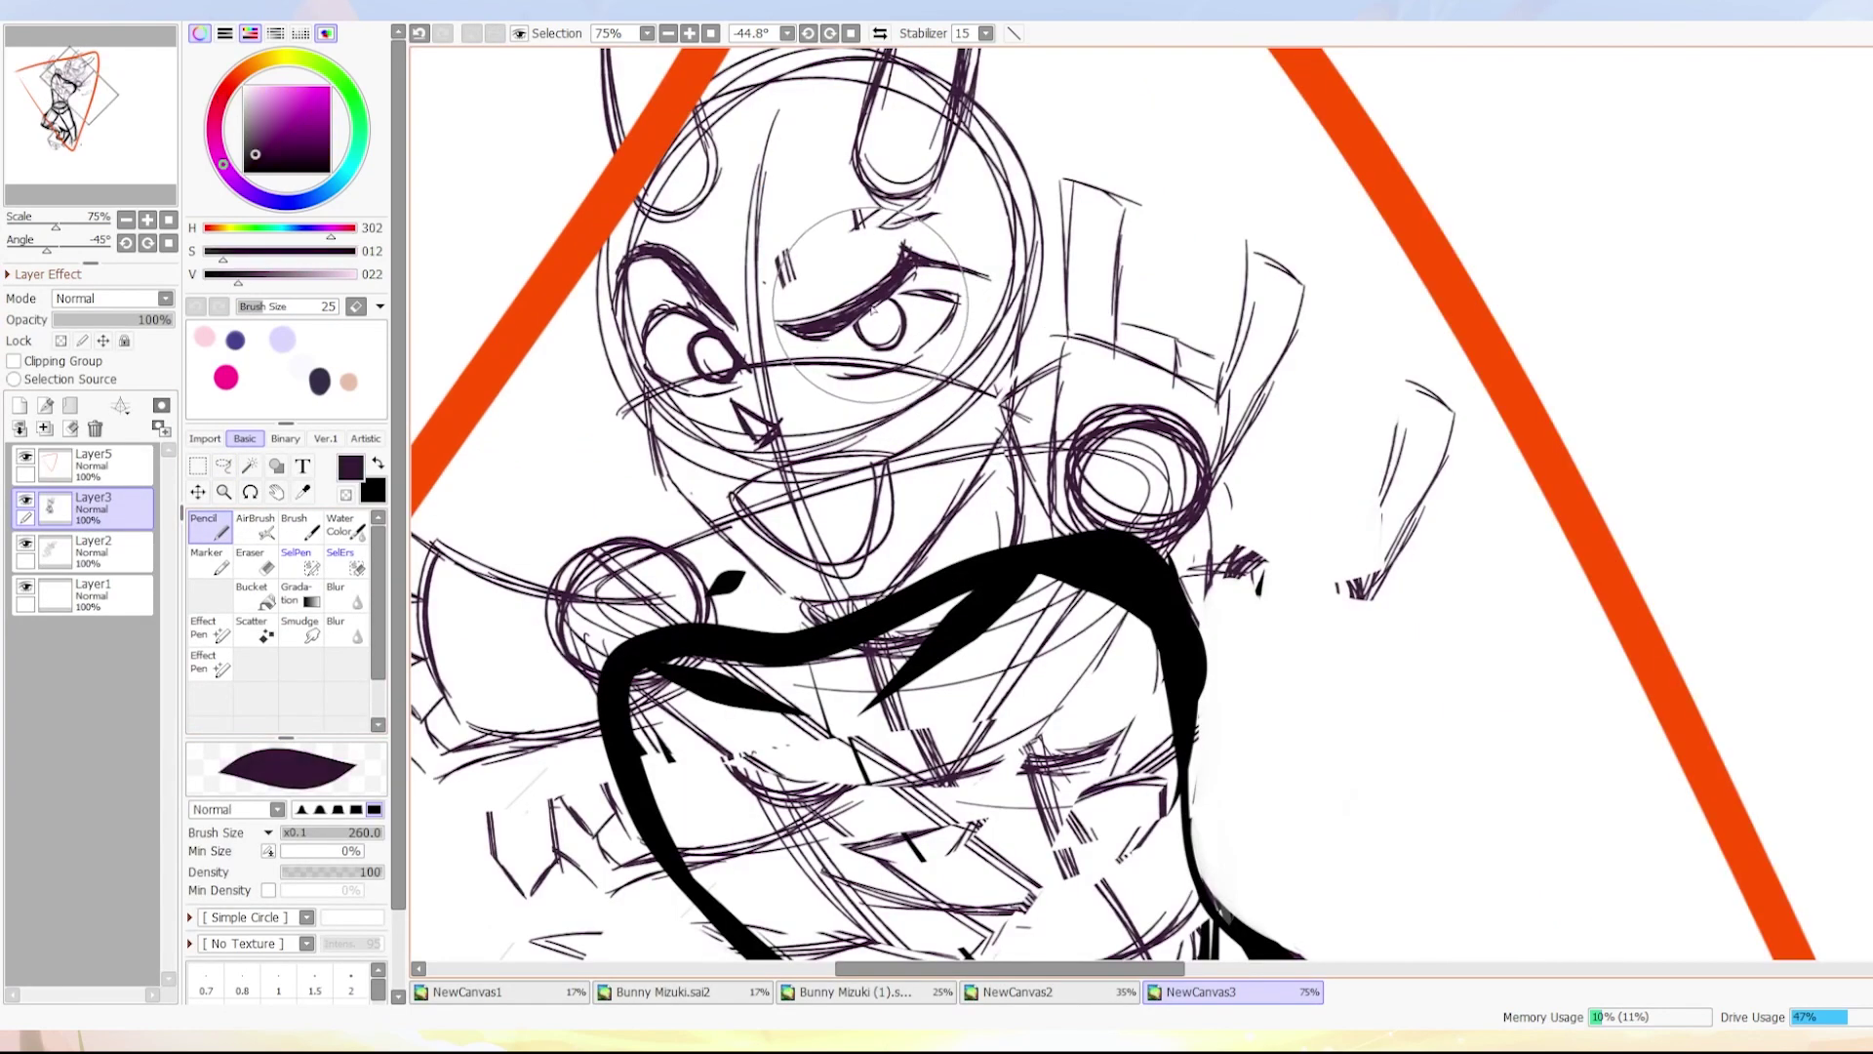
mouse_move(875, 325)
left_mouse_down()
mouse_move(927, 324)
mouse_move(884, 328)
mouse_move(889, 310)
mouse_move(902, 363)
left_mouse_up()
key("ctrl+z")
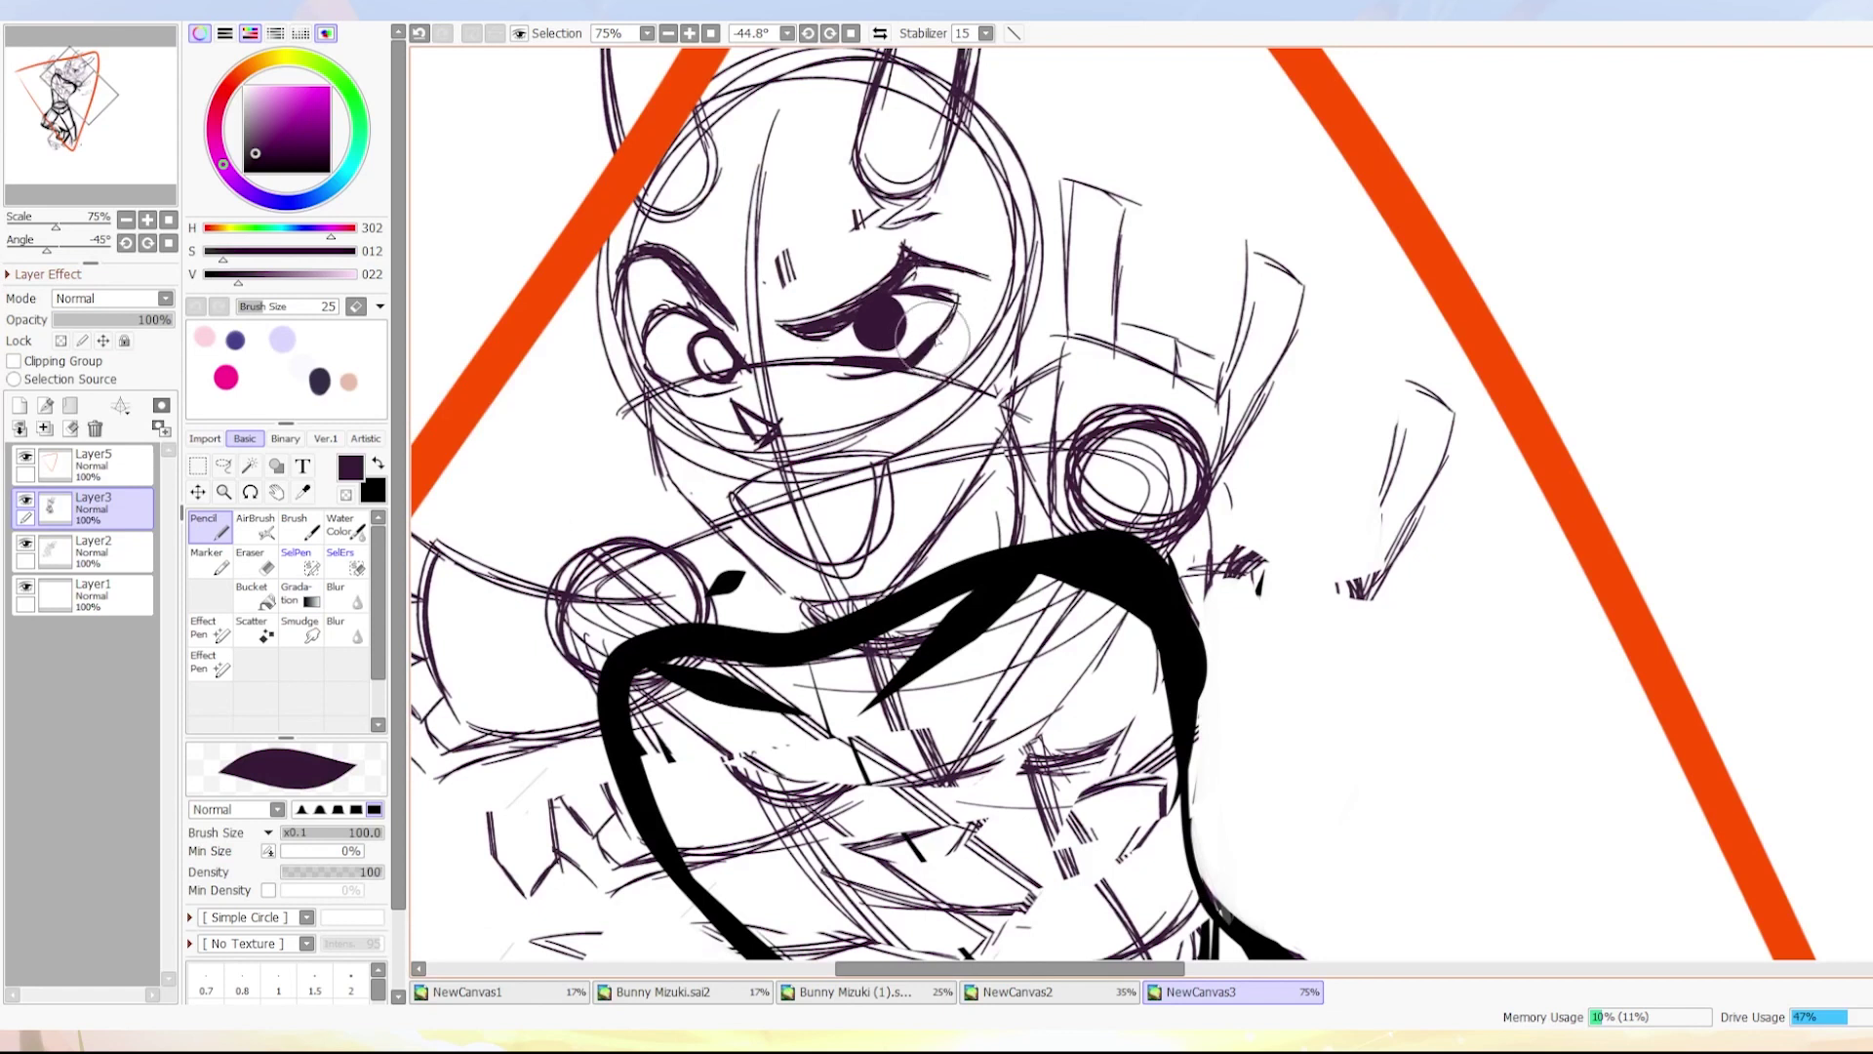
left_click(831, 395, "alt")
mouse_move(781, 242)
left_mouse_down()
mouse_move(750, 308)
mouse_move(802, 419)
mouse_move(721, 266)
mouse_move(845, 403)
mouse_move(779, 370)
mouse_move(807, 334)
mouse_move(701, 297)
left_mouse_up()
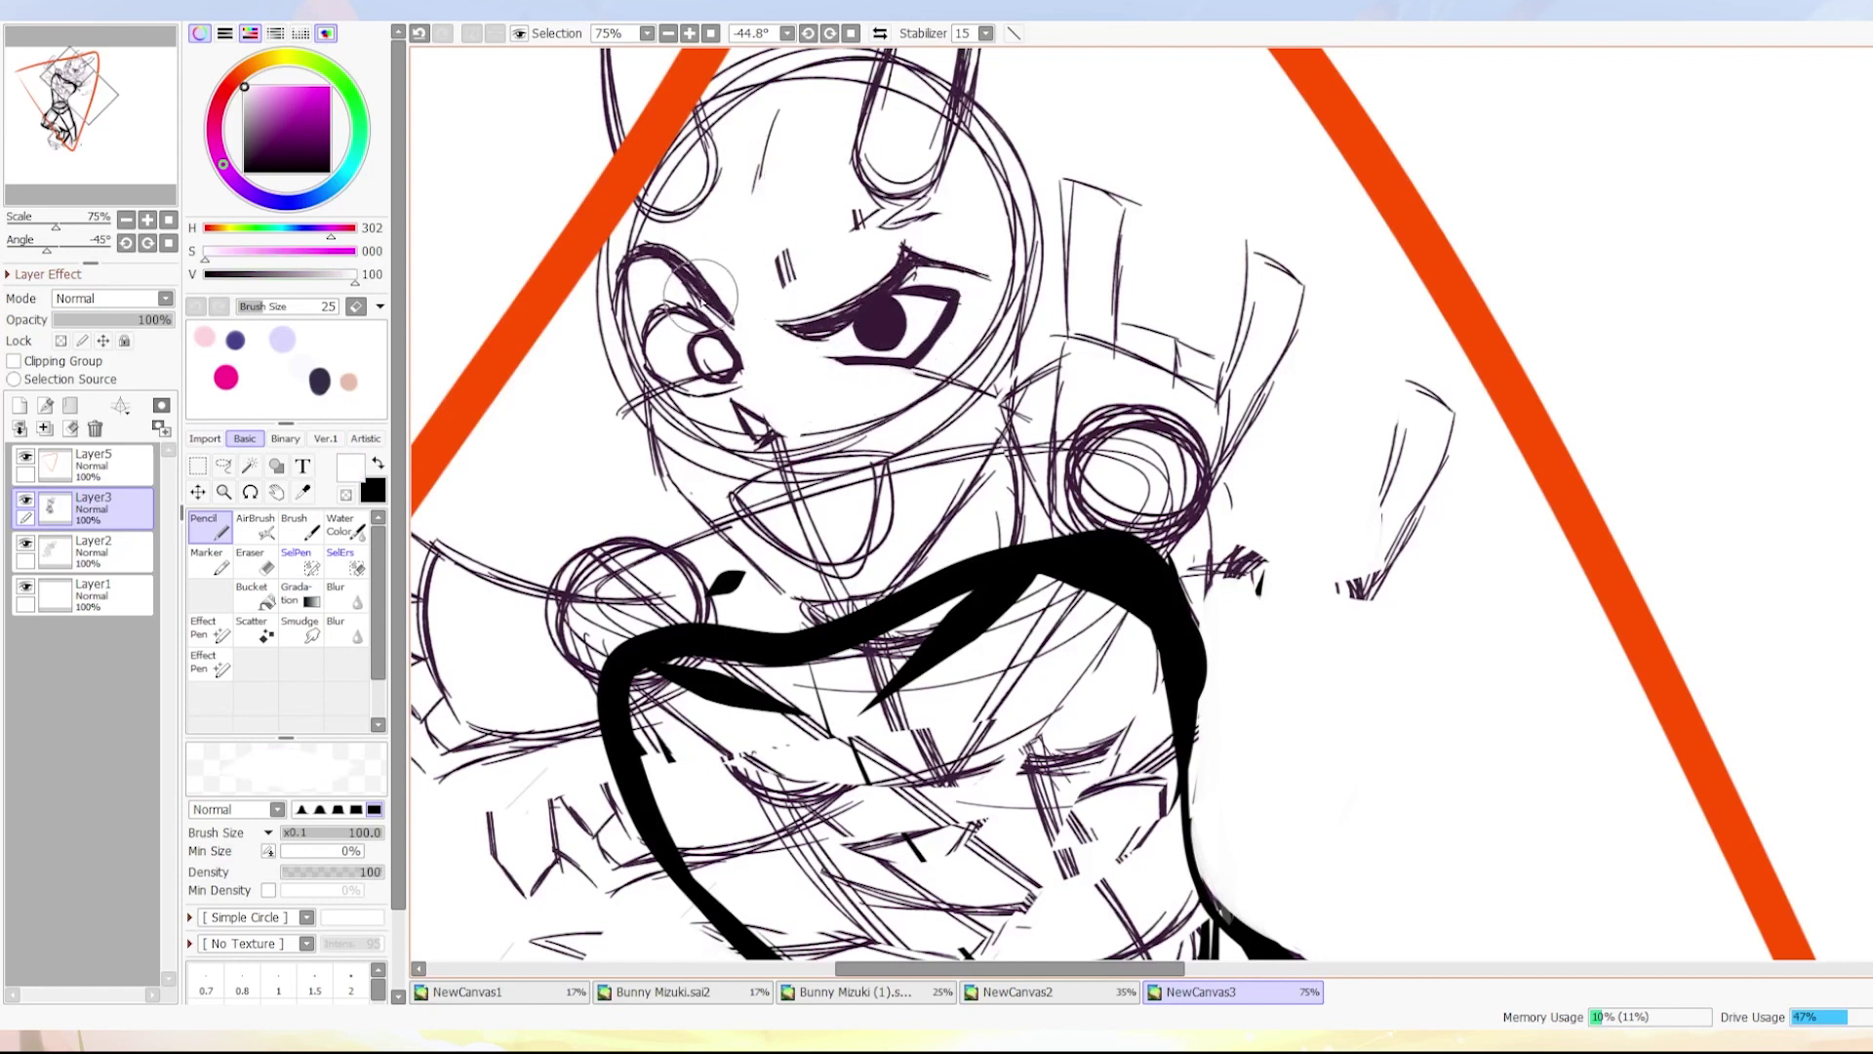
Try short dark purple strokes on the forehead above the brows.
left_click(732, 261, "alt")
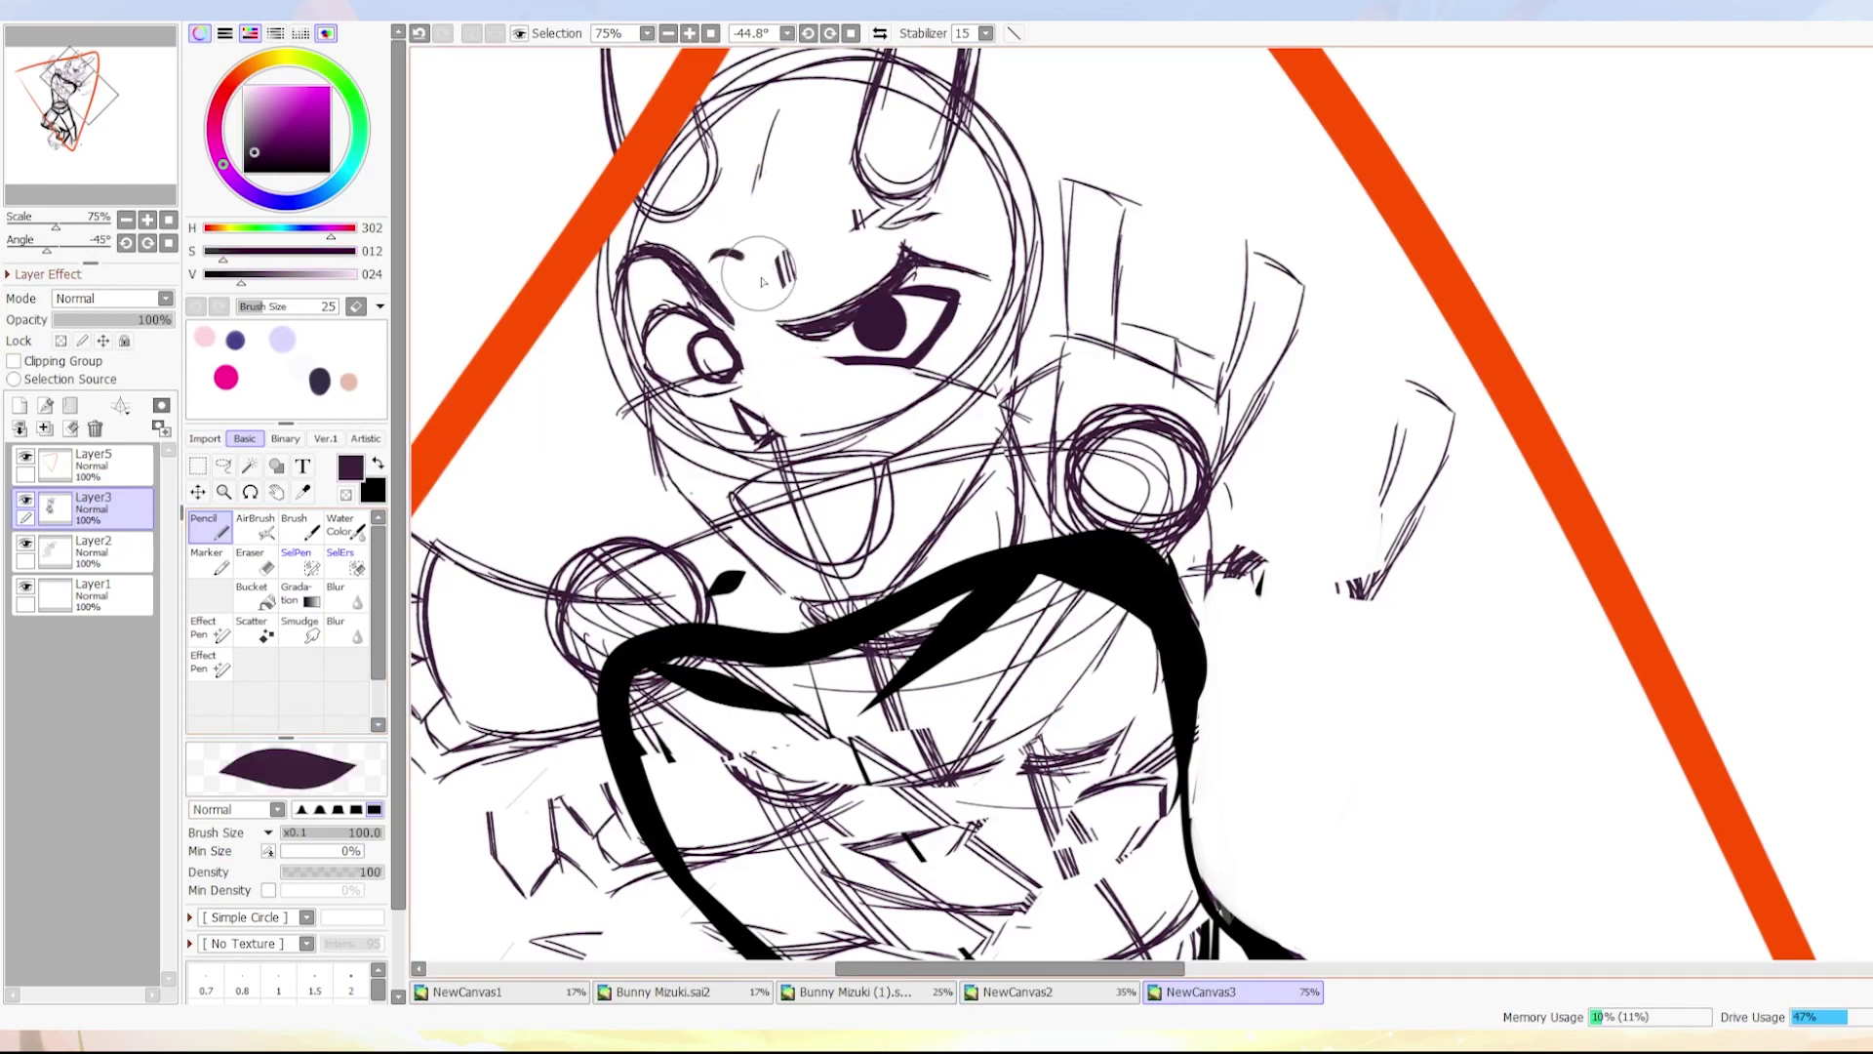
key("ctrl+z")
left_click_drag(812, 193, 824, 286)
key("ctrl+z")
Erase stray marks around the brows, and redraw the left-hand eye with a thick upper lid and filled iris in dark purple.
left_click(771, 256, "alt")
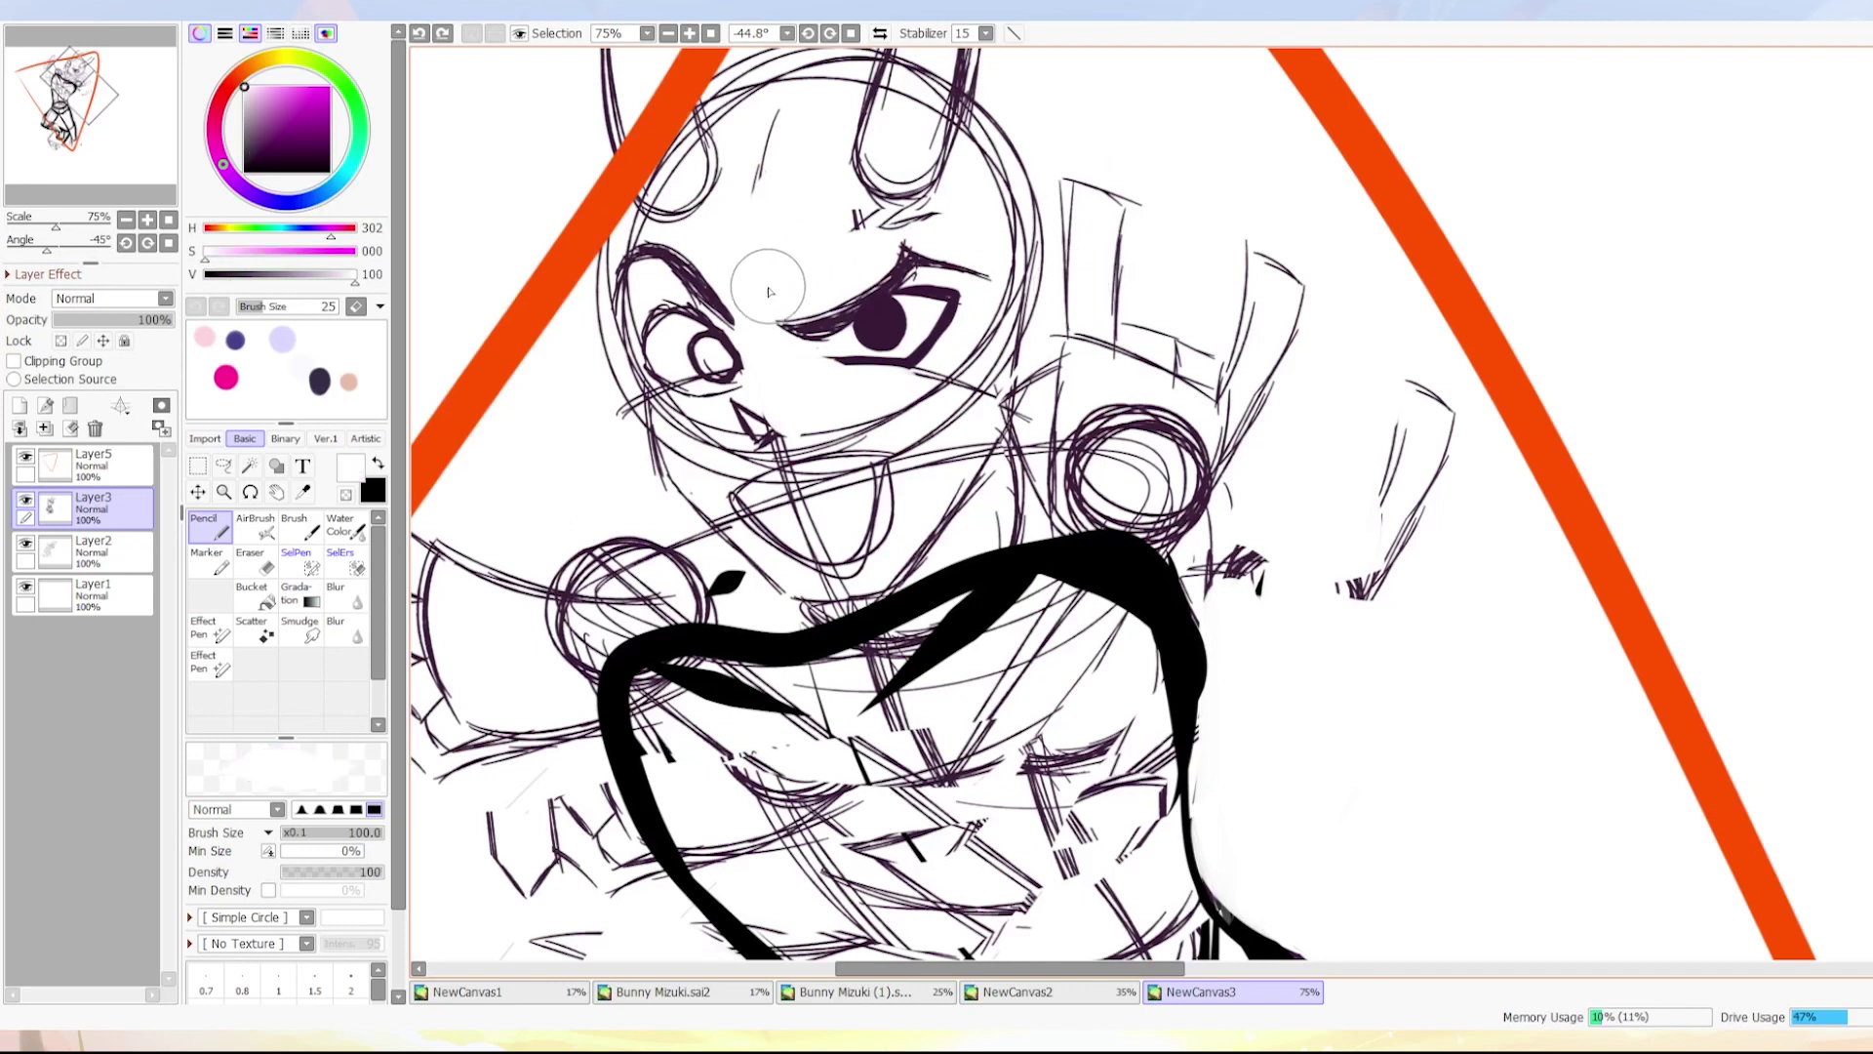
left_click(706, 327, "alt")
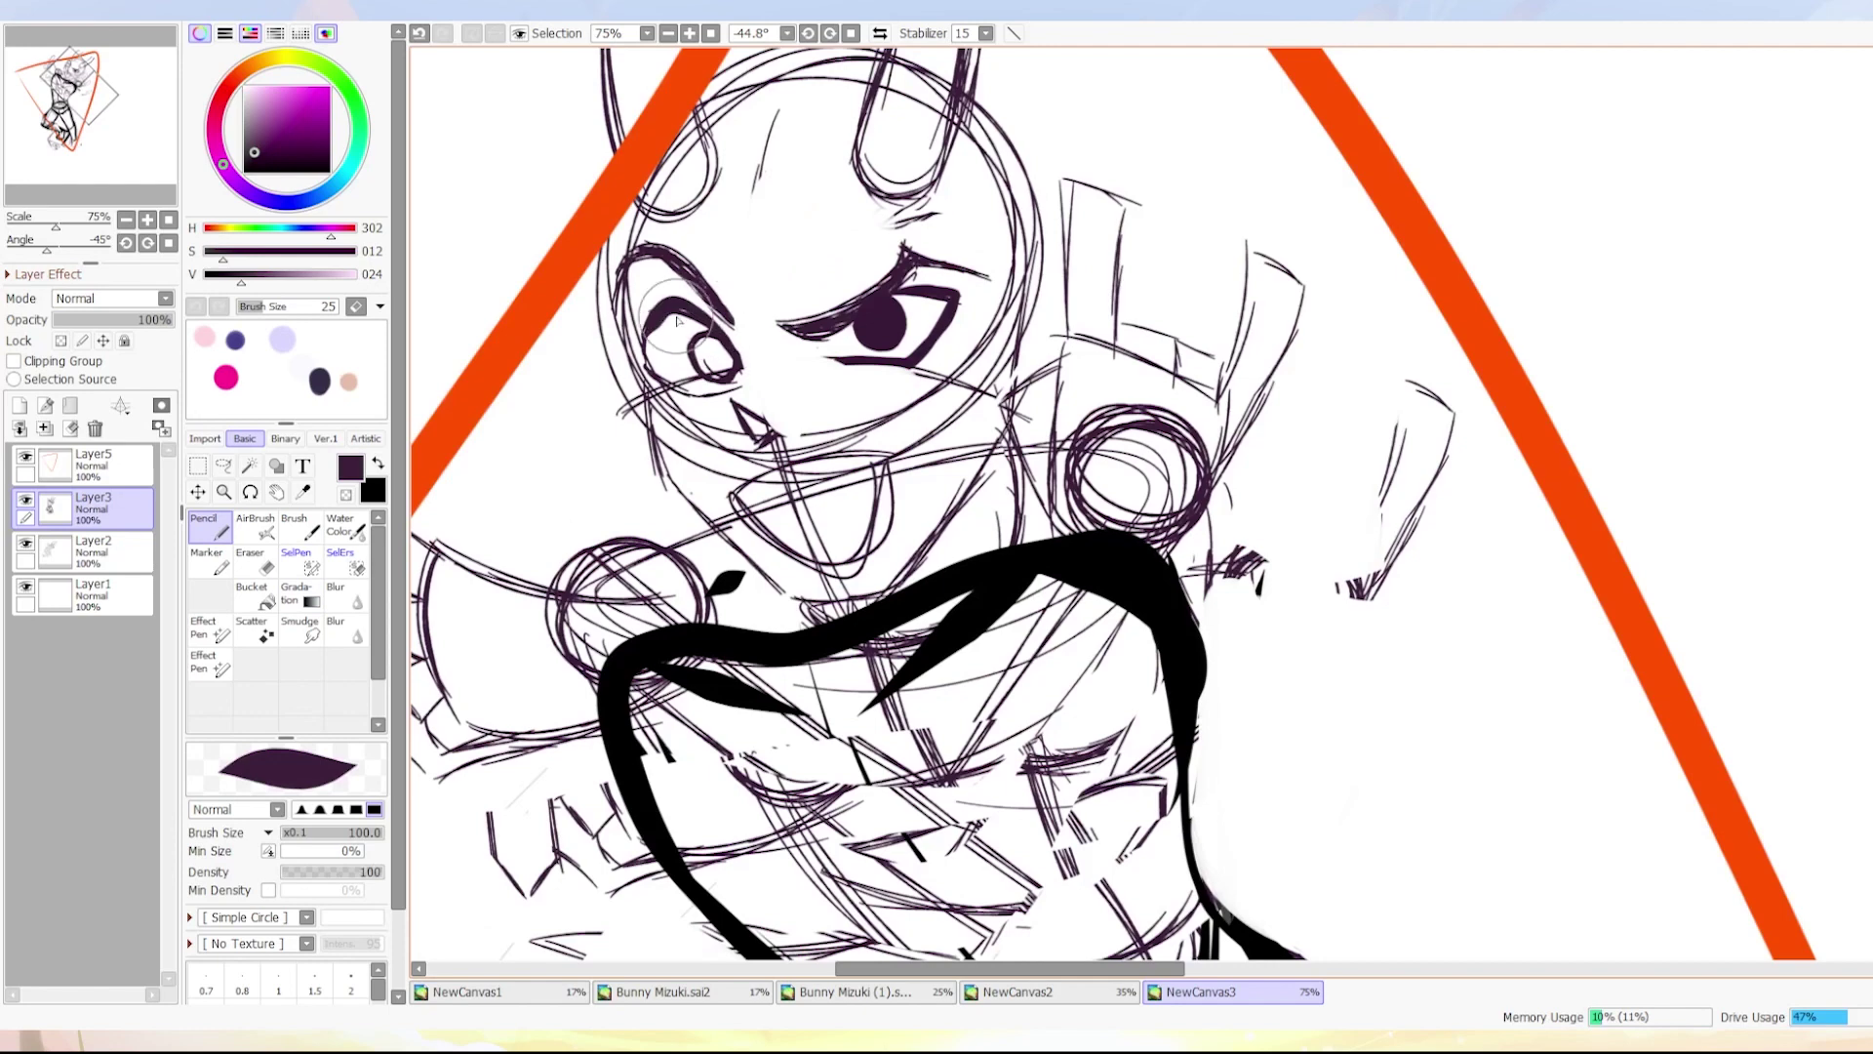
left_click(688, 415, "alt")
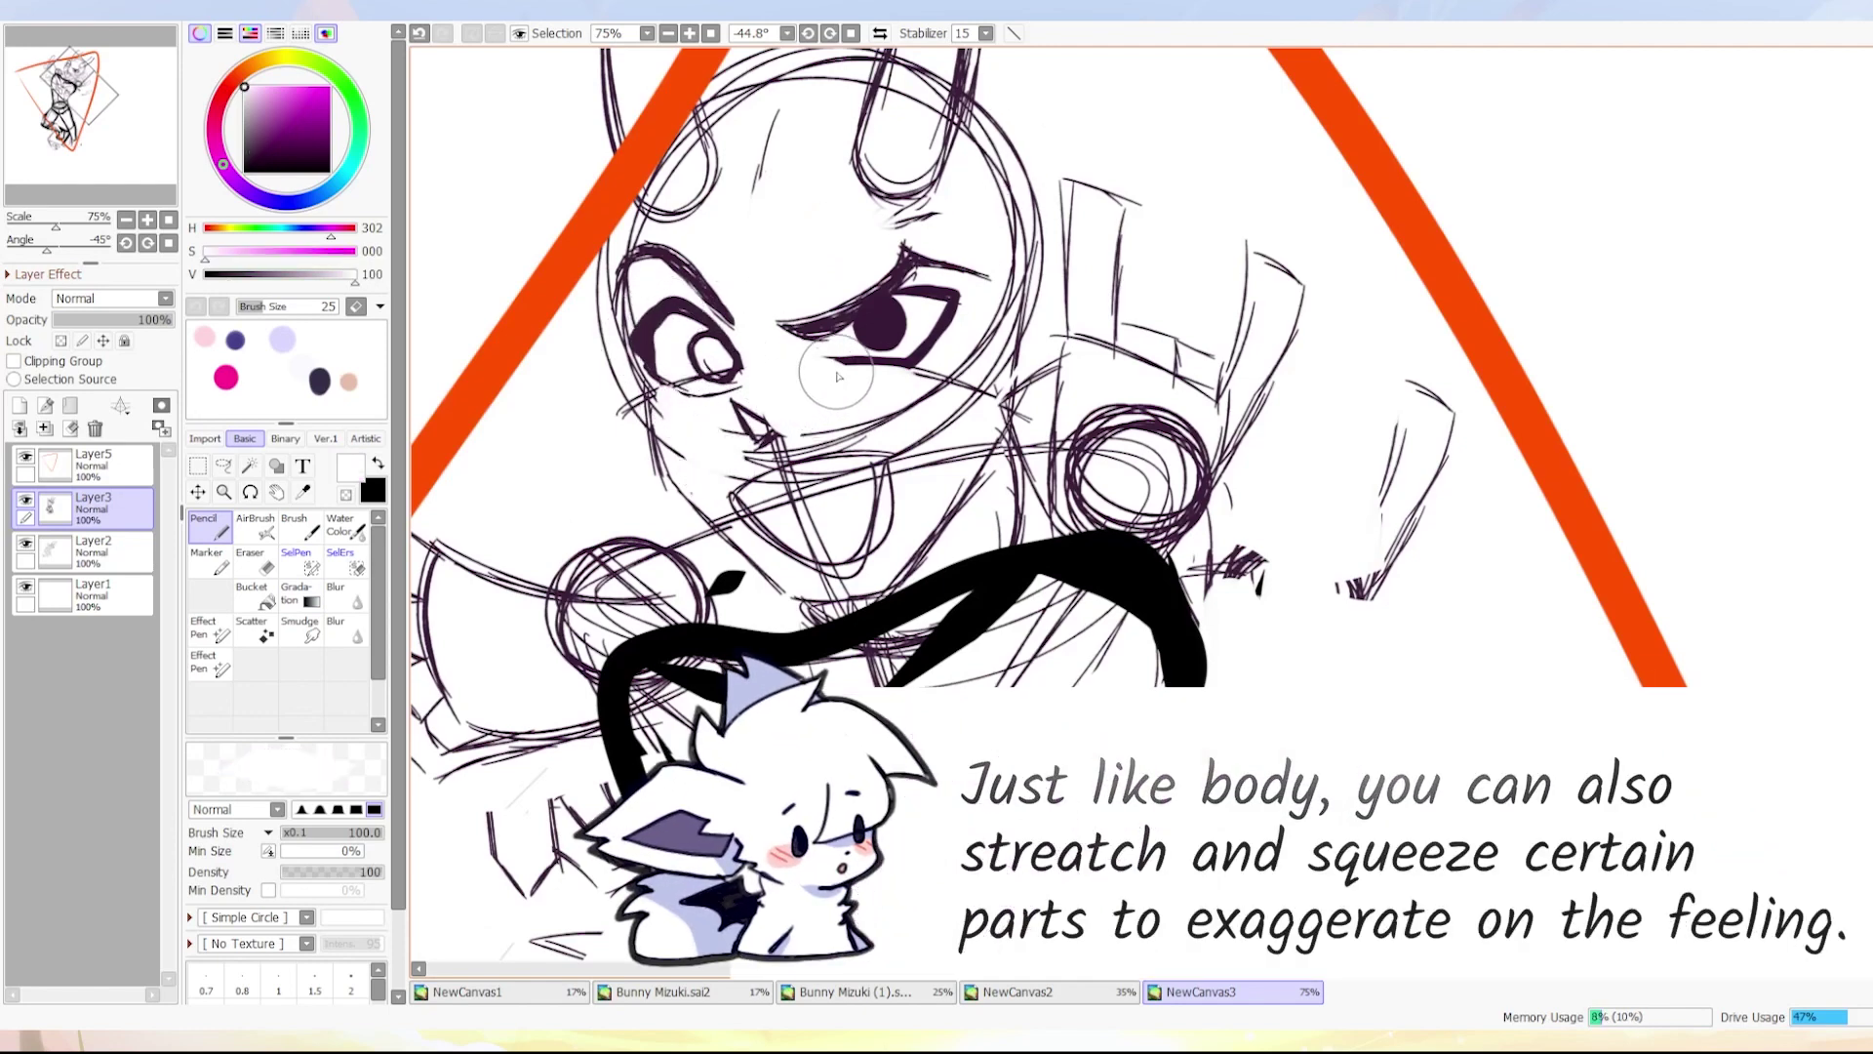
left_click_drag(717, 336, 720, 363)
left_click(717, 347, "alt")
left_click(945, 224, "alt")
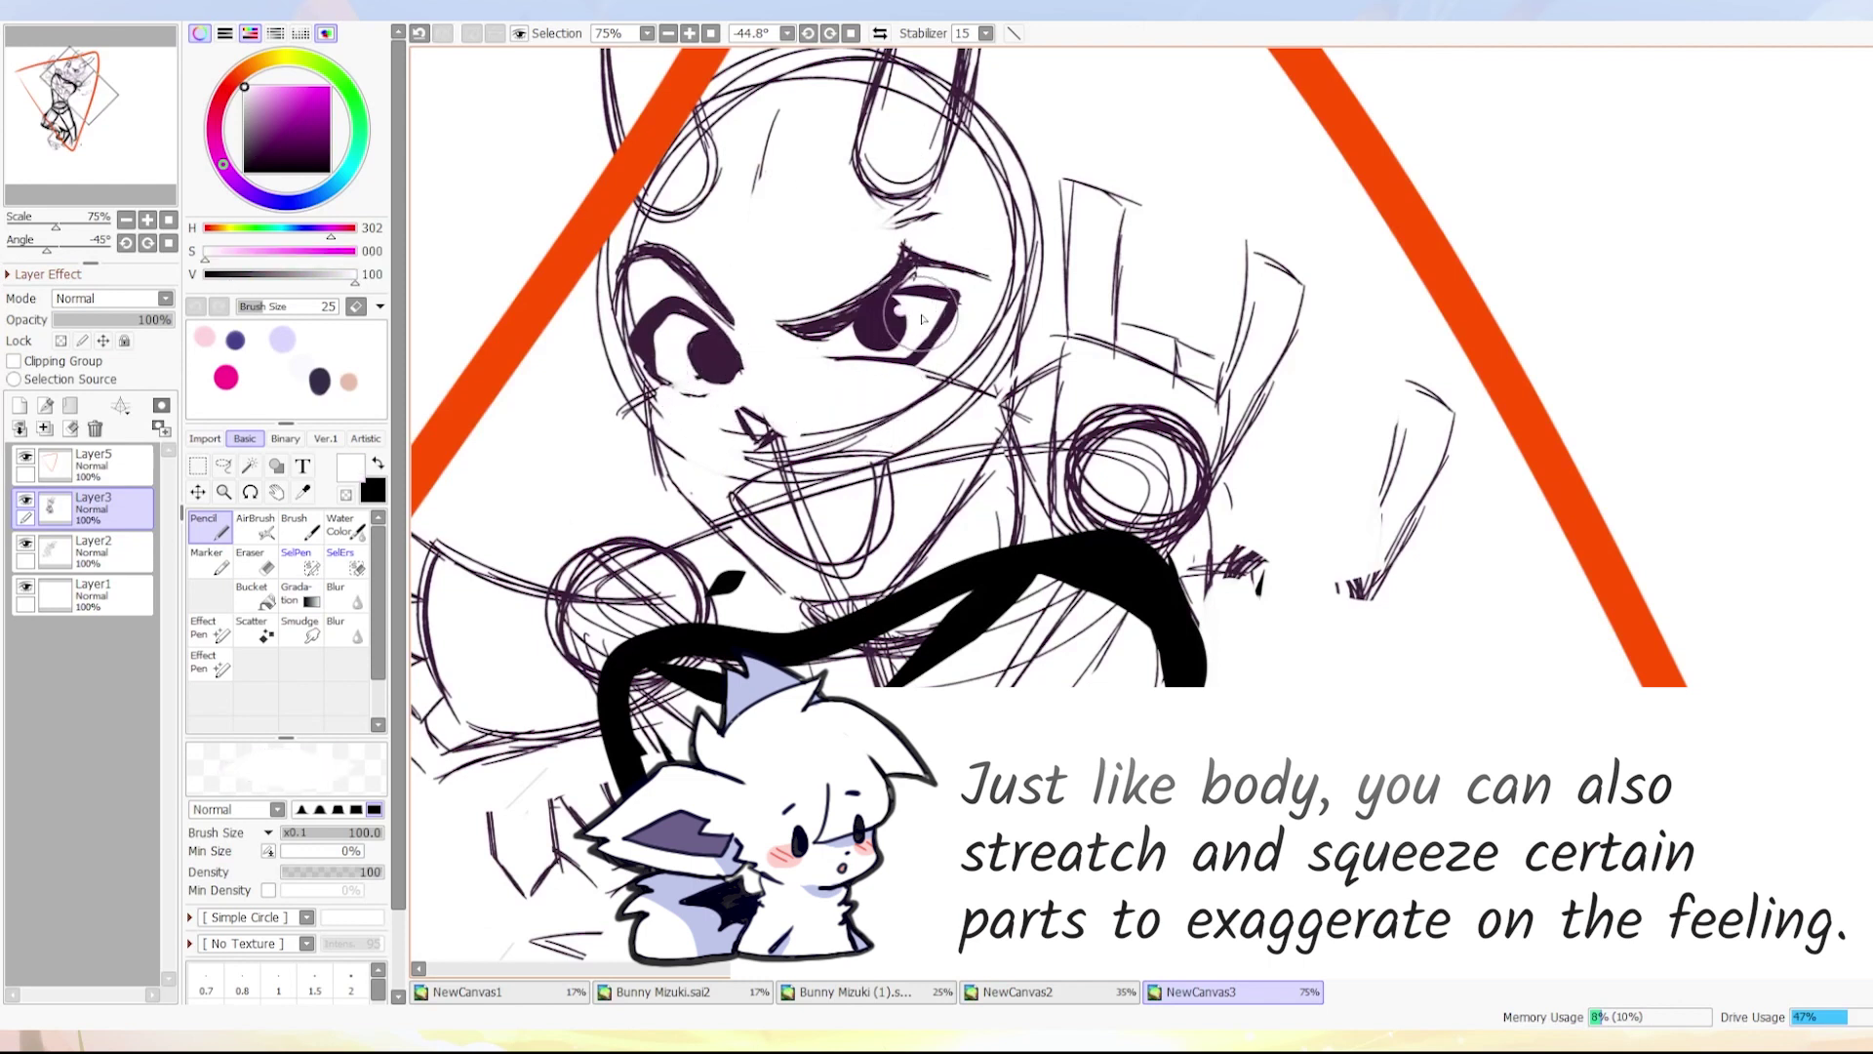
Redraw the nose in dark purple, and erase the old mouth and surrounding construction lines in white.
left_click(712, 369, "alt")
left_click_drag(827, 363, 900, 371)
mouse_move(727, 363)
left_mouse_down()
mouse_move(765, 368)
mouse_move(736, 420)
mouse_move(780, 459)
mouse_move(936, 341)
left_mouse_up()
key("ctrl+z")
left_click(785, 439, "alt")
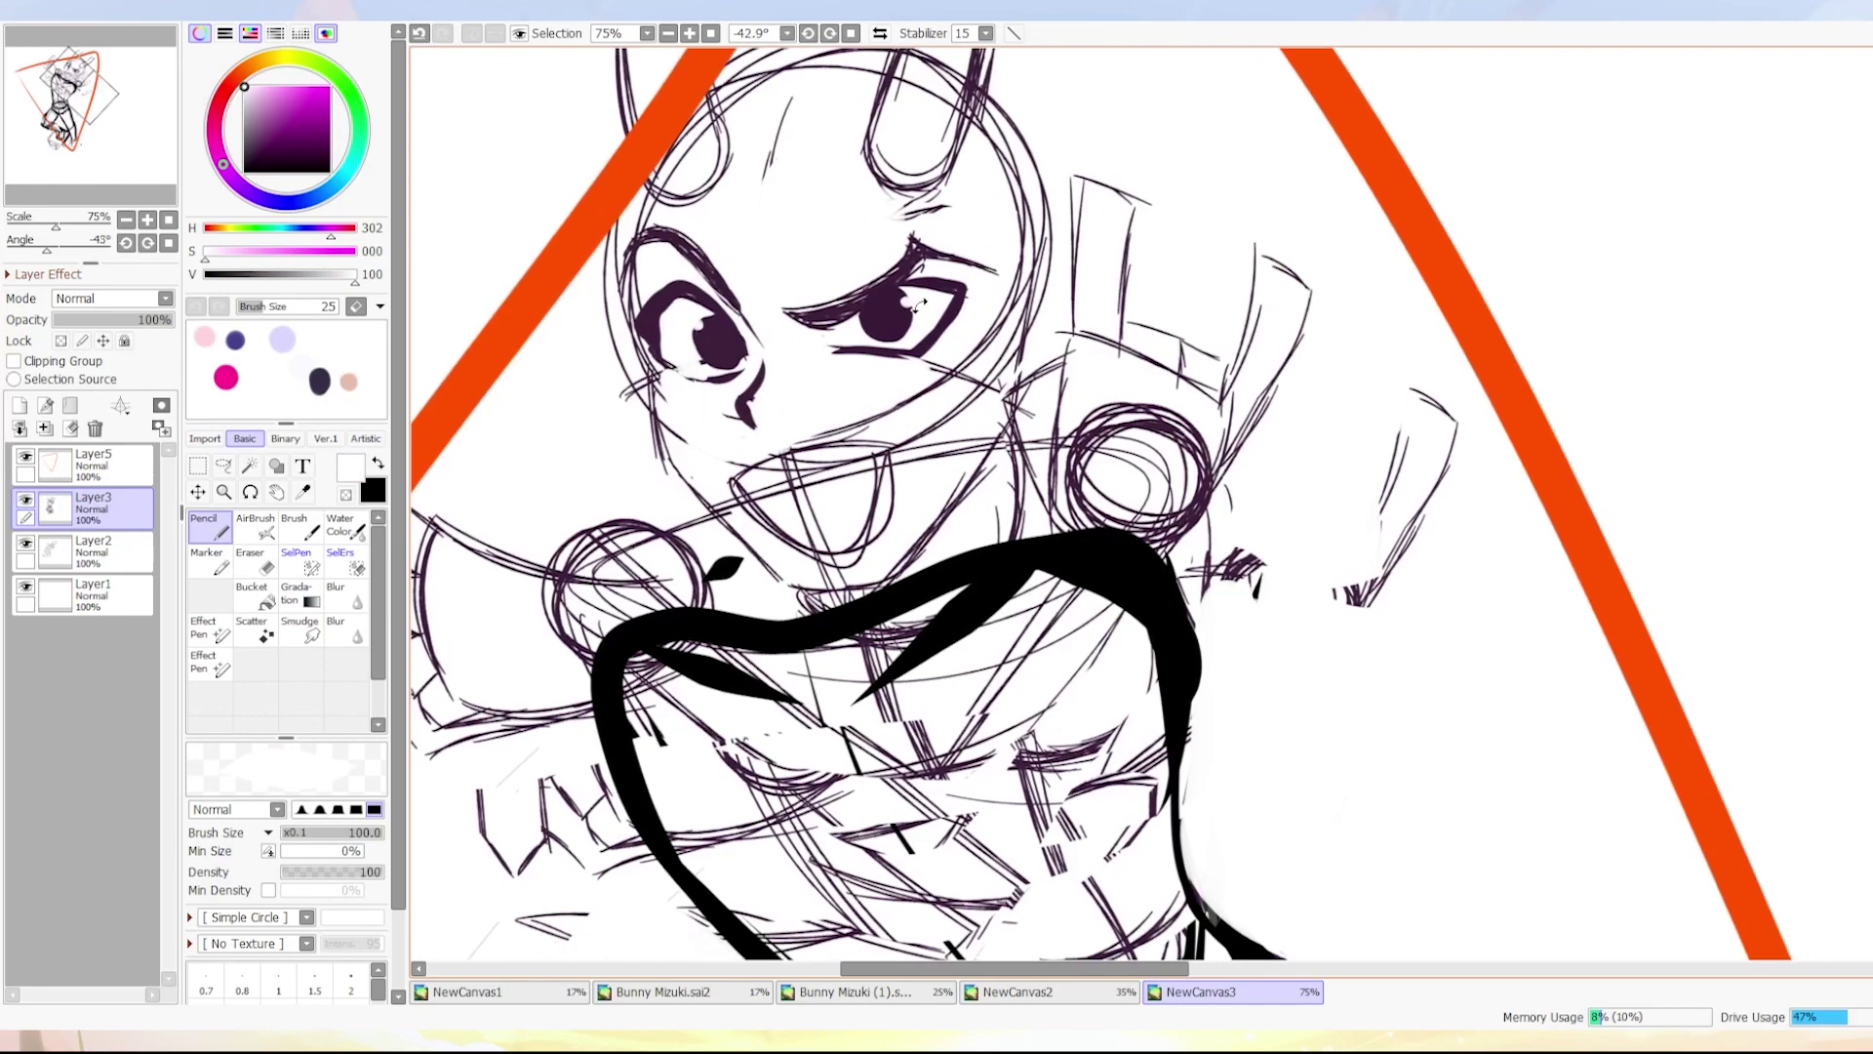
mouse_move(771, 420)
left_mouse_down()
mouse_move(800, 520)
mouse_move(878, 501)
mouse_move(807, 472)
left_mouse_up()
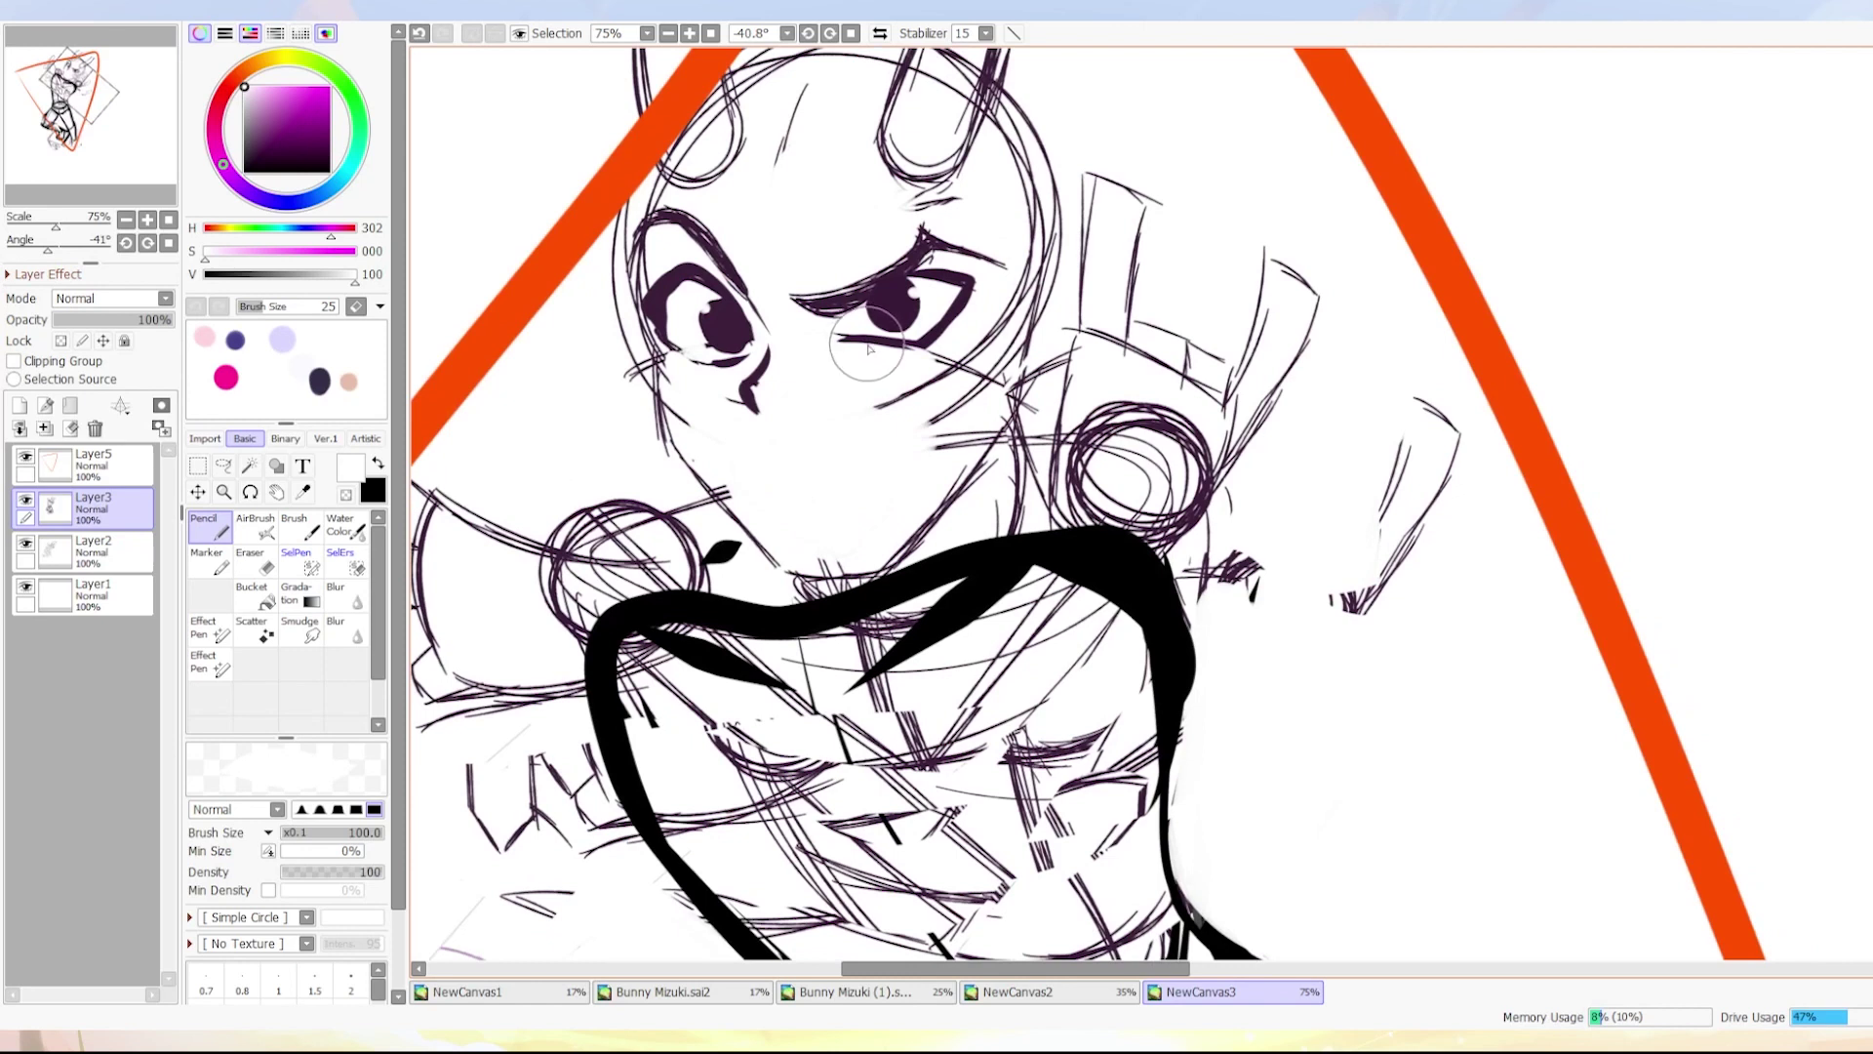
Draw a wide, slanted open grin with a tongue inside it in dark purple.
left_click(883, 322, "alt")
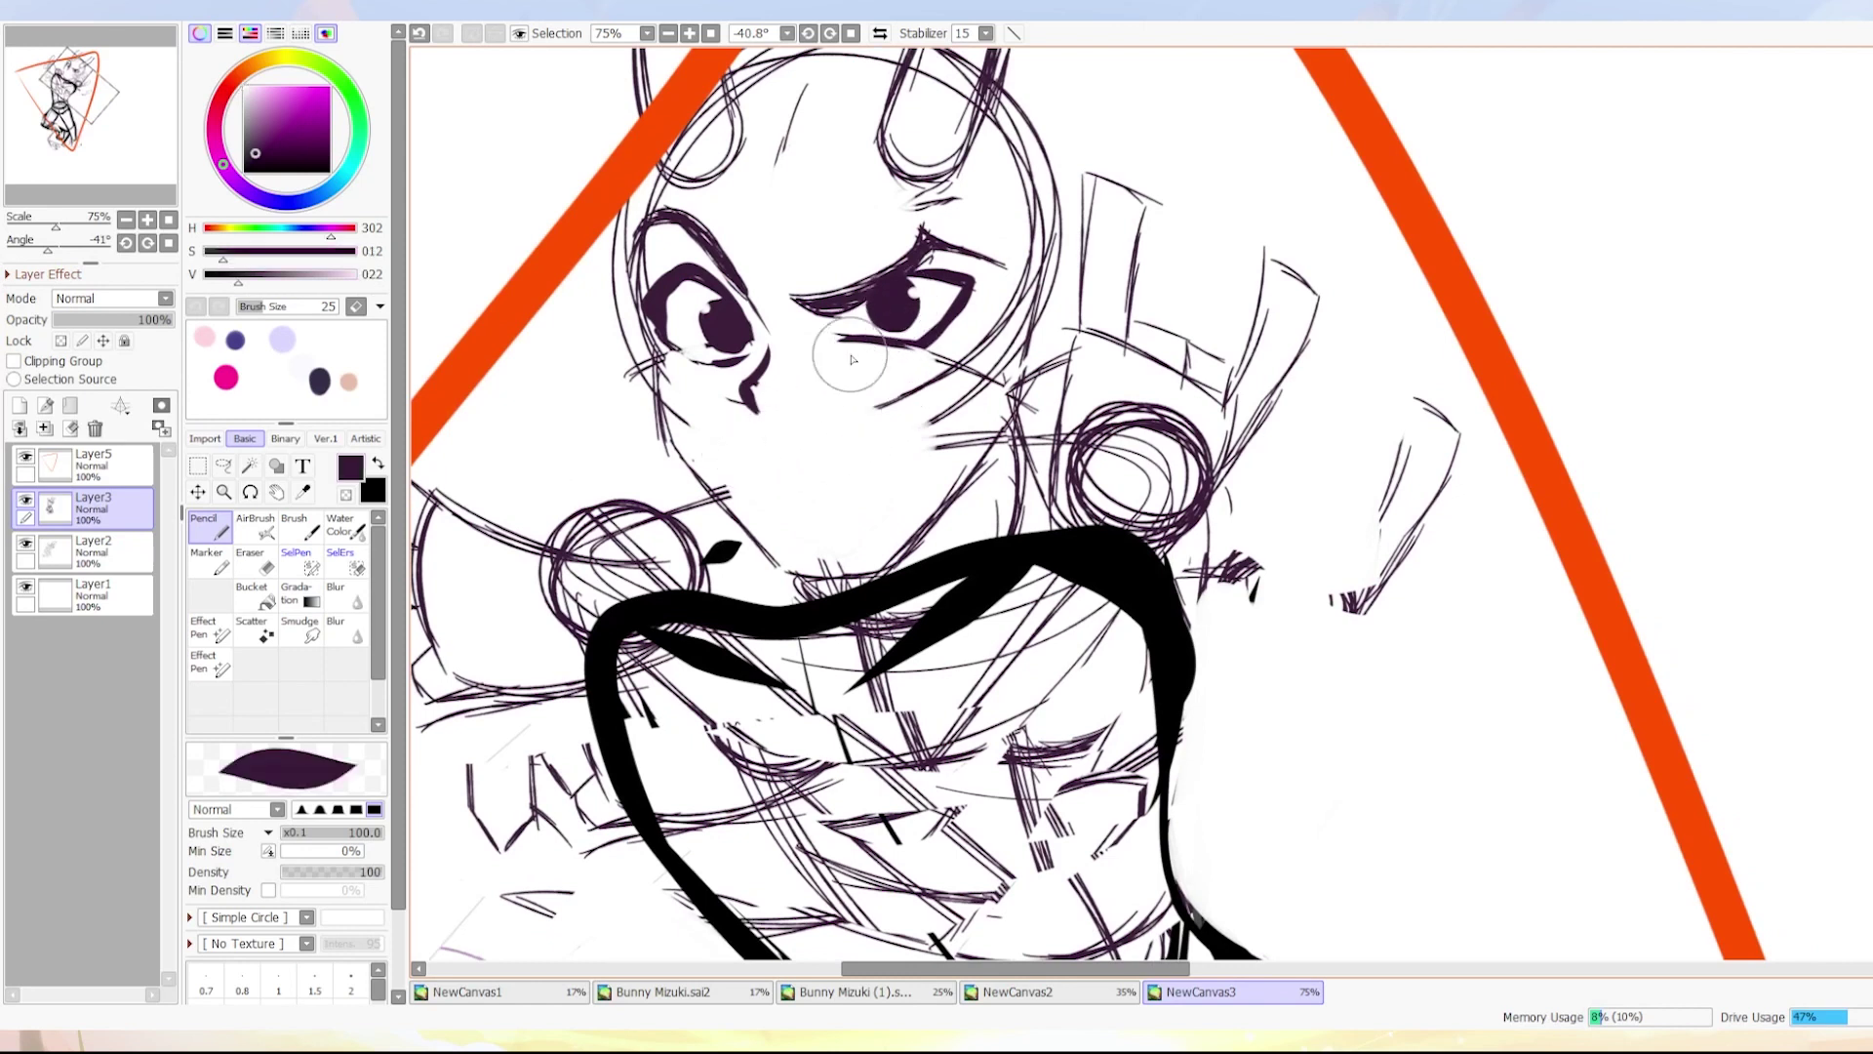
left_click_drag(726, 449, 913, 391)
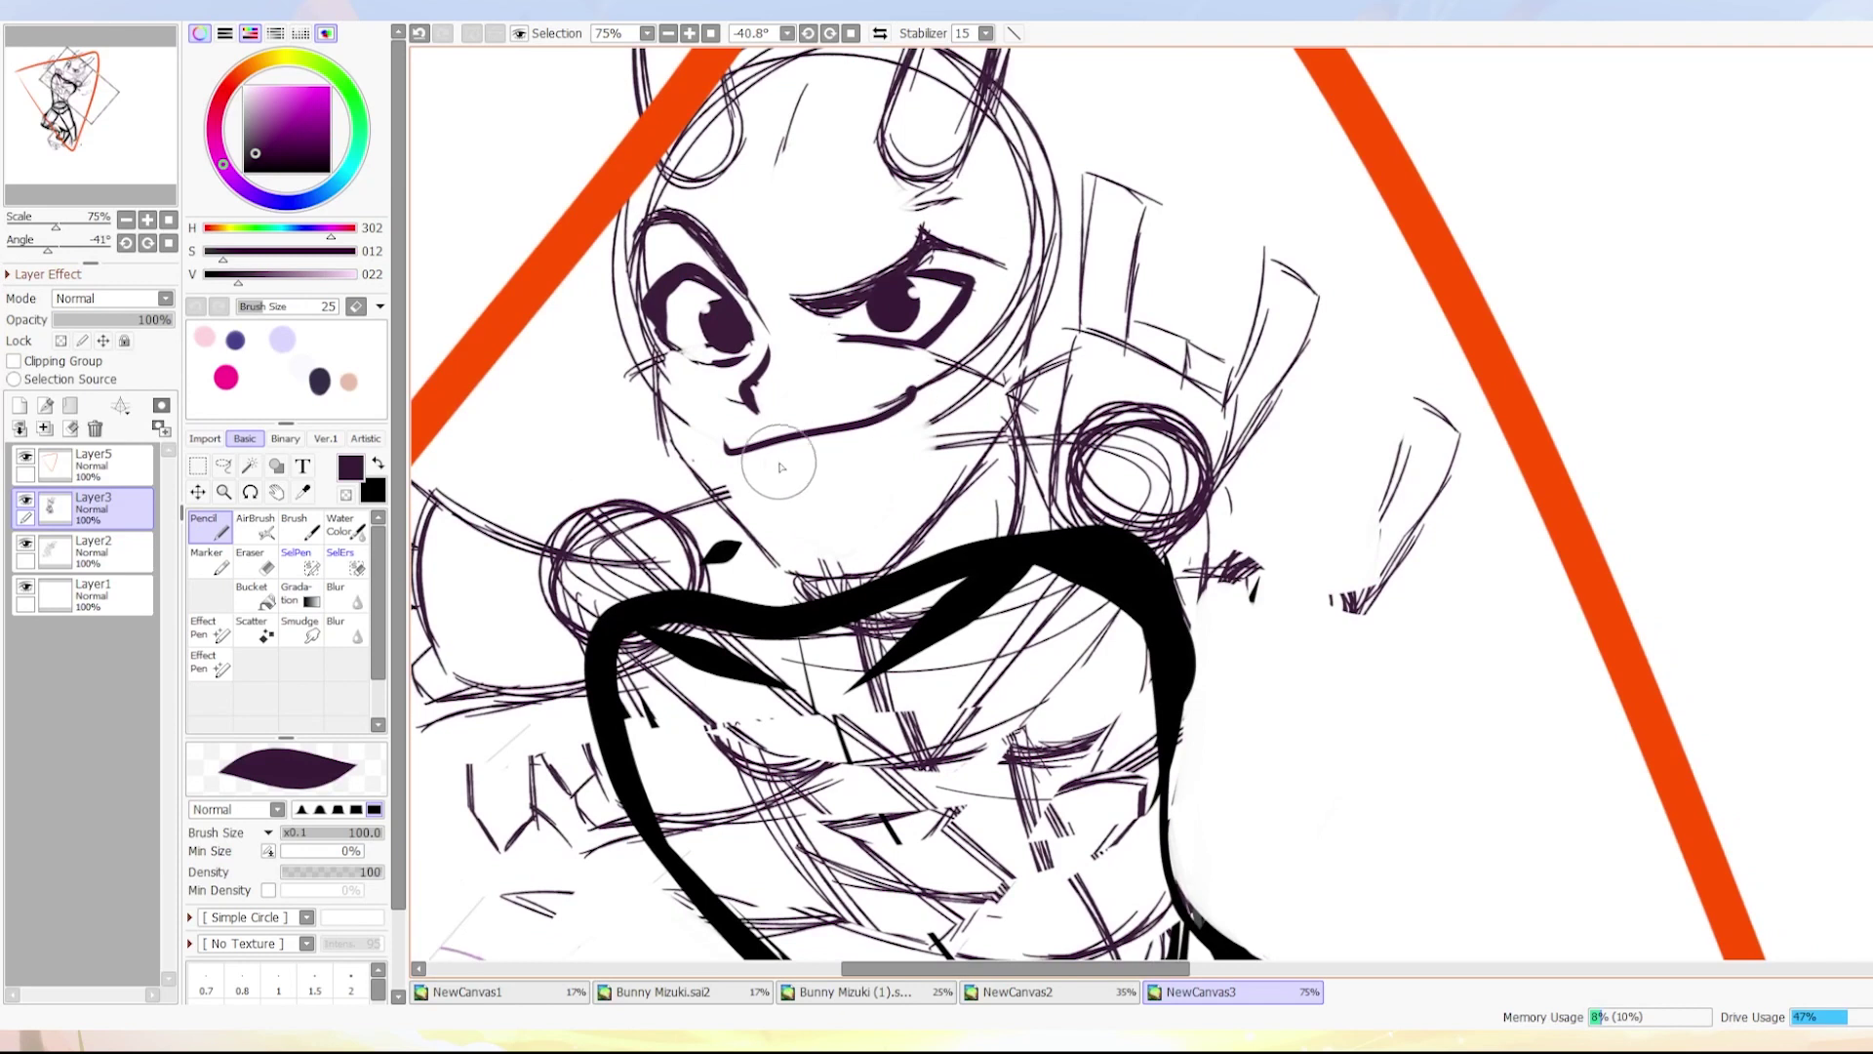
key("ctrl+z")
left_click_drag(751, 456, 825, 522)
mouse_move(913, 388)
left_mouse_down()
mouse_move(859, 507)
mouse_move(858, 400)
left_mouse_up()
key("ctrl+z")
left_click_drag(800, 493, 771, 480)
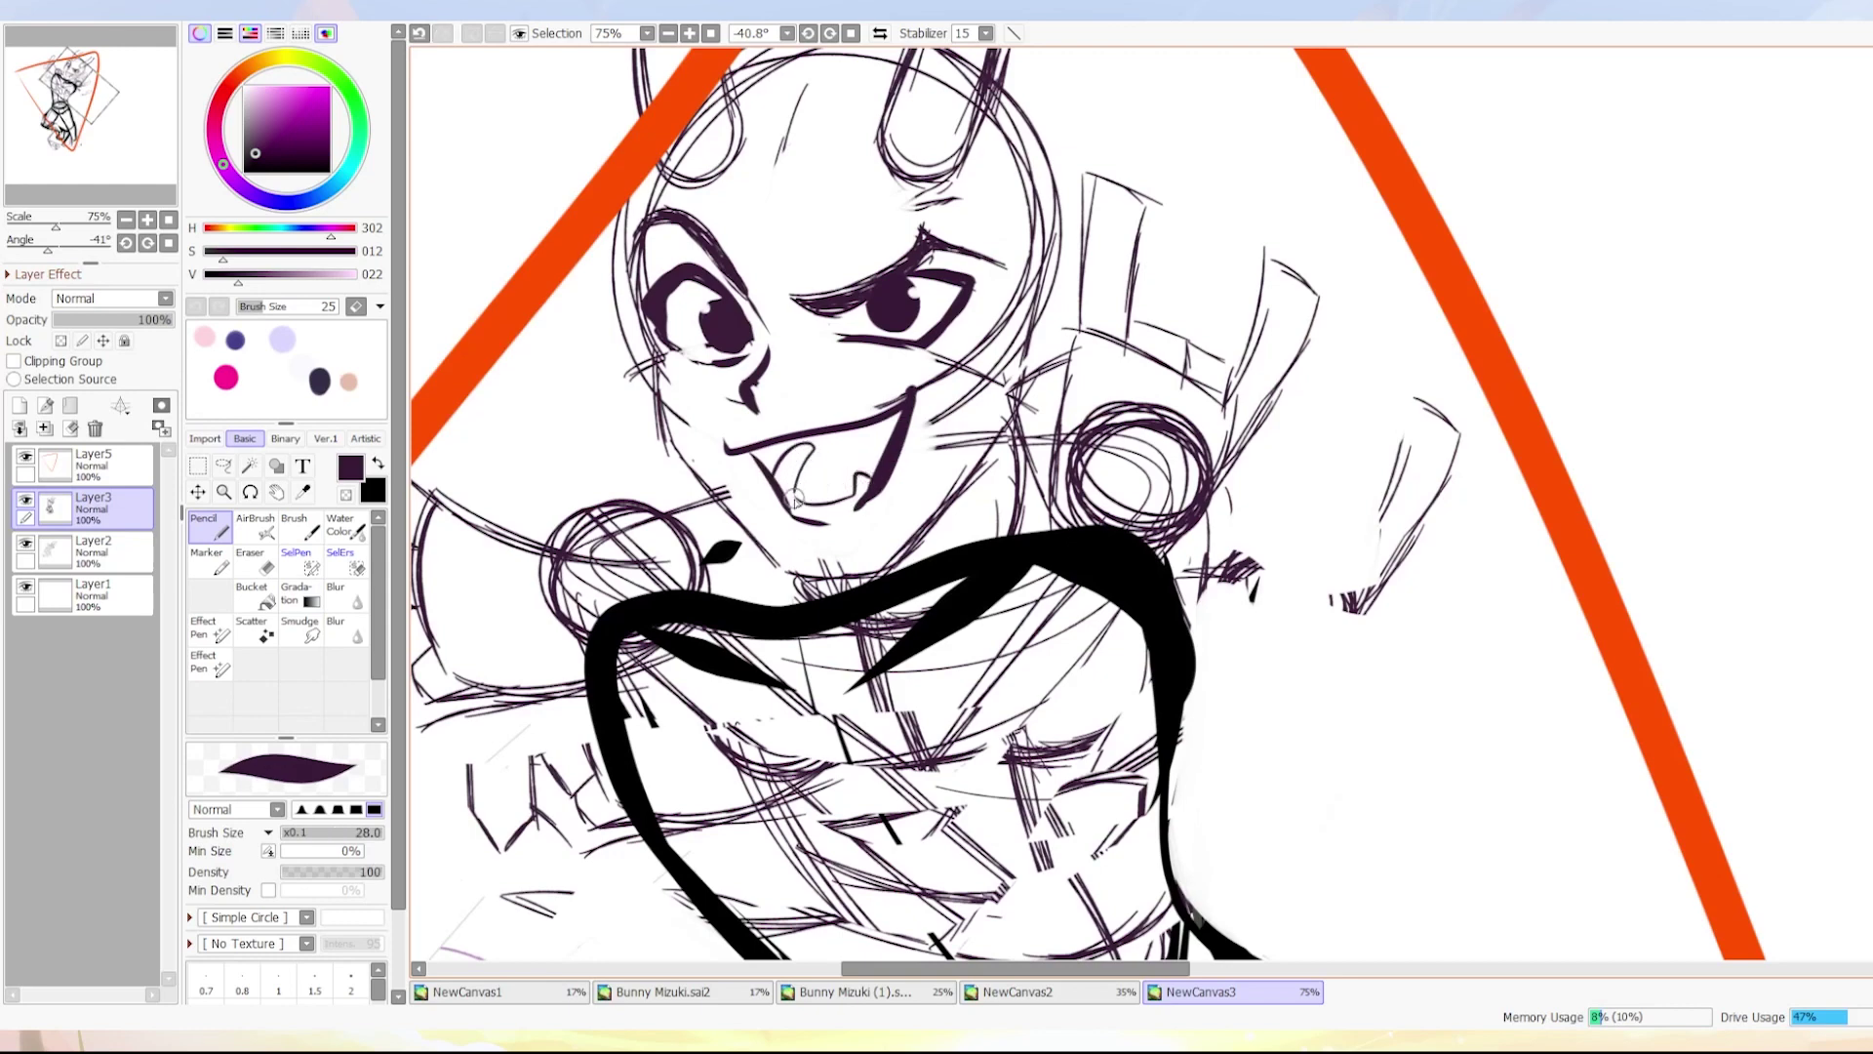
left_click(777, 478, "alt")
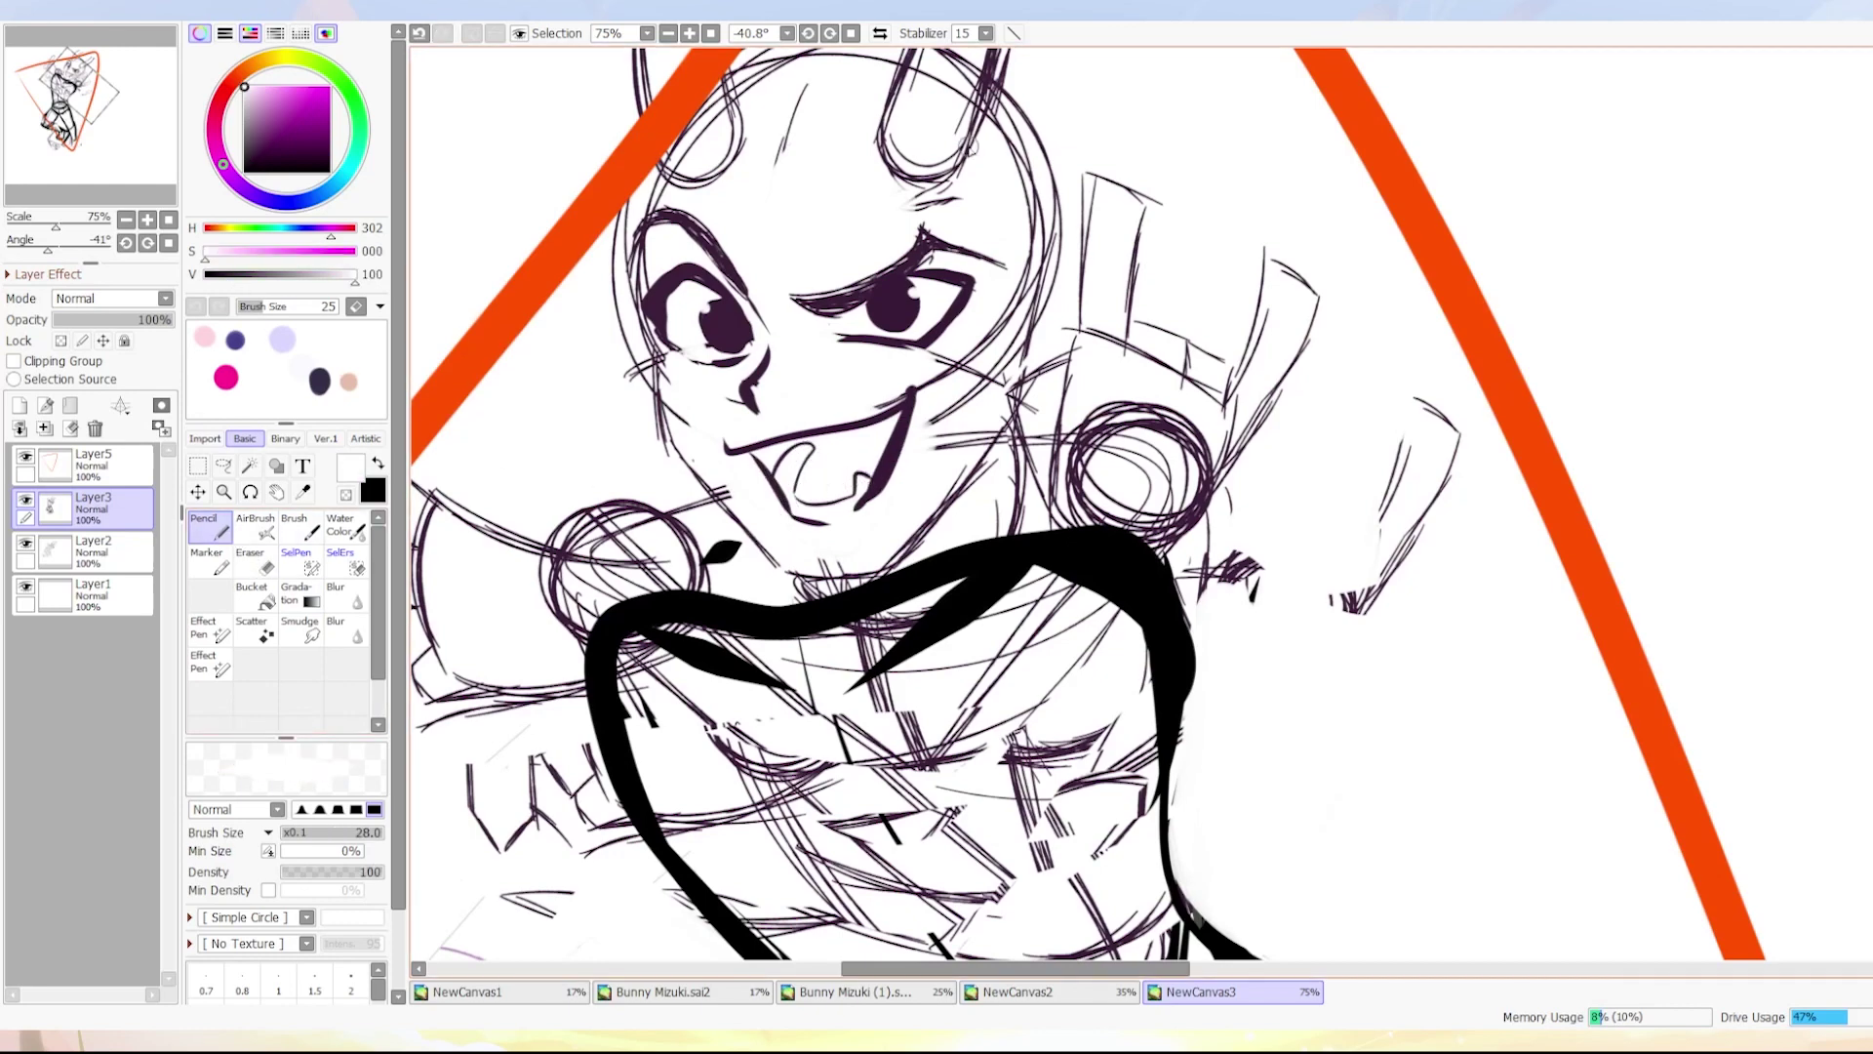
Mirror the canvas view, add a fang inside the grin's raised corner, and clean up the mouth's lower edge.
left_click(880, 33)
scroll(1051, 414, "right", 5)
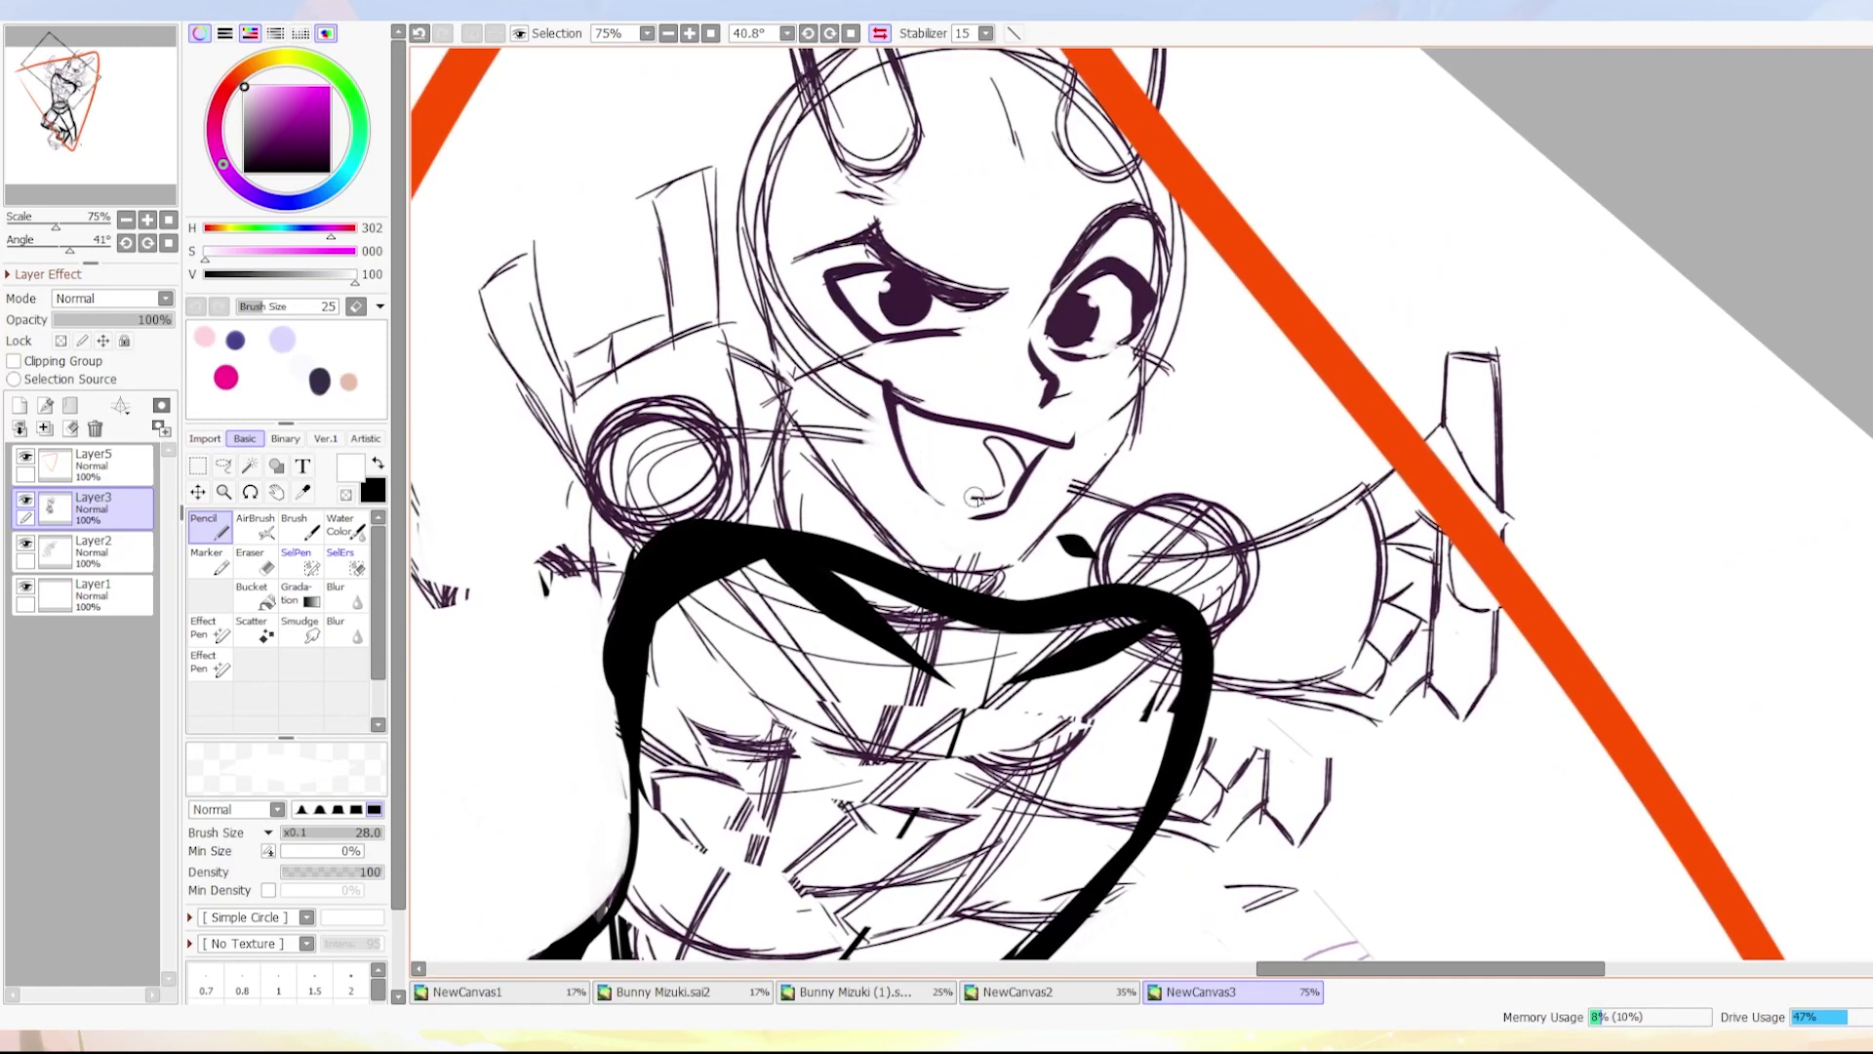
left_click(969, 422, "alt")
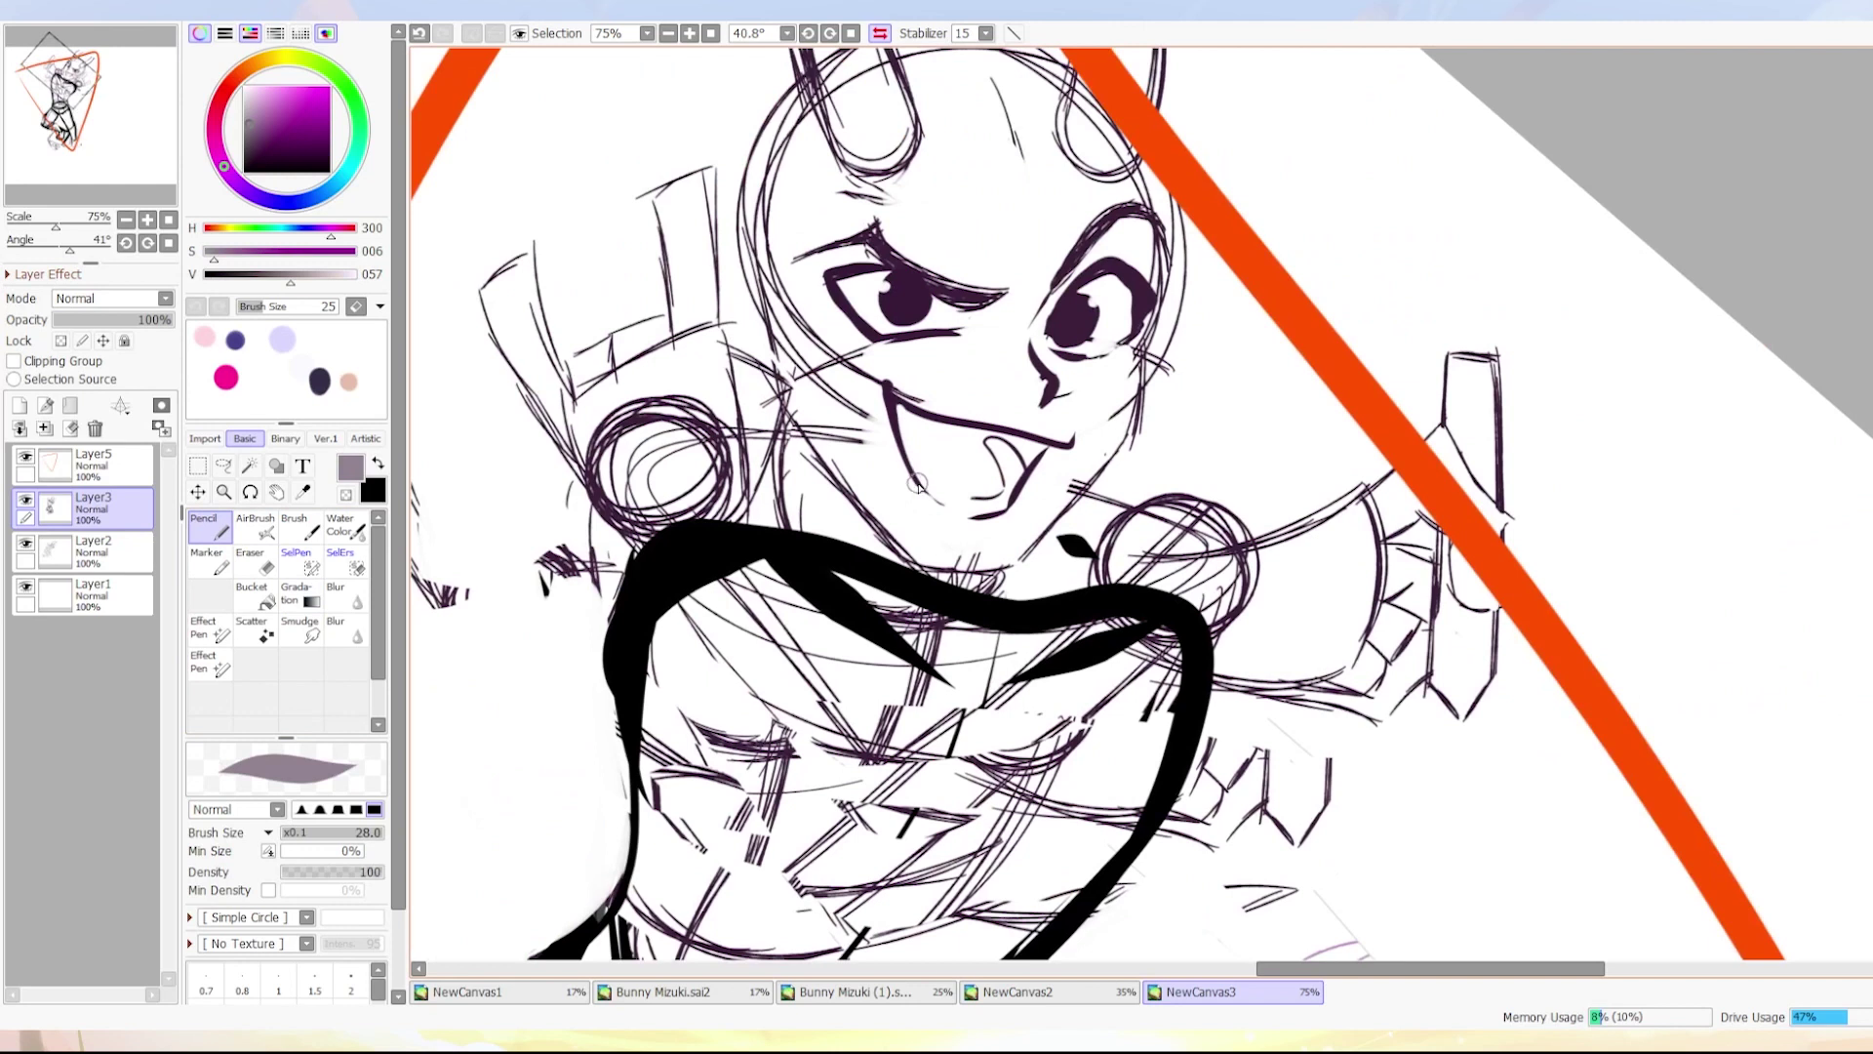
left_click(1022, 477, "alt")
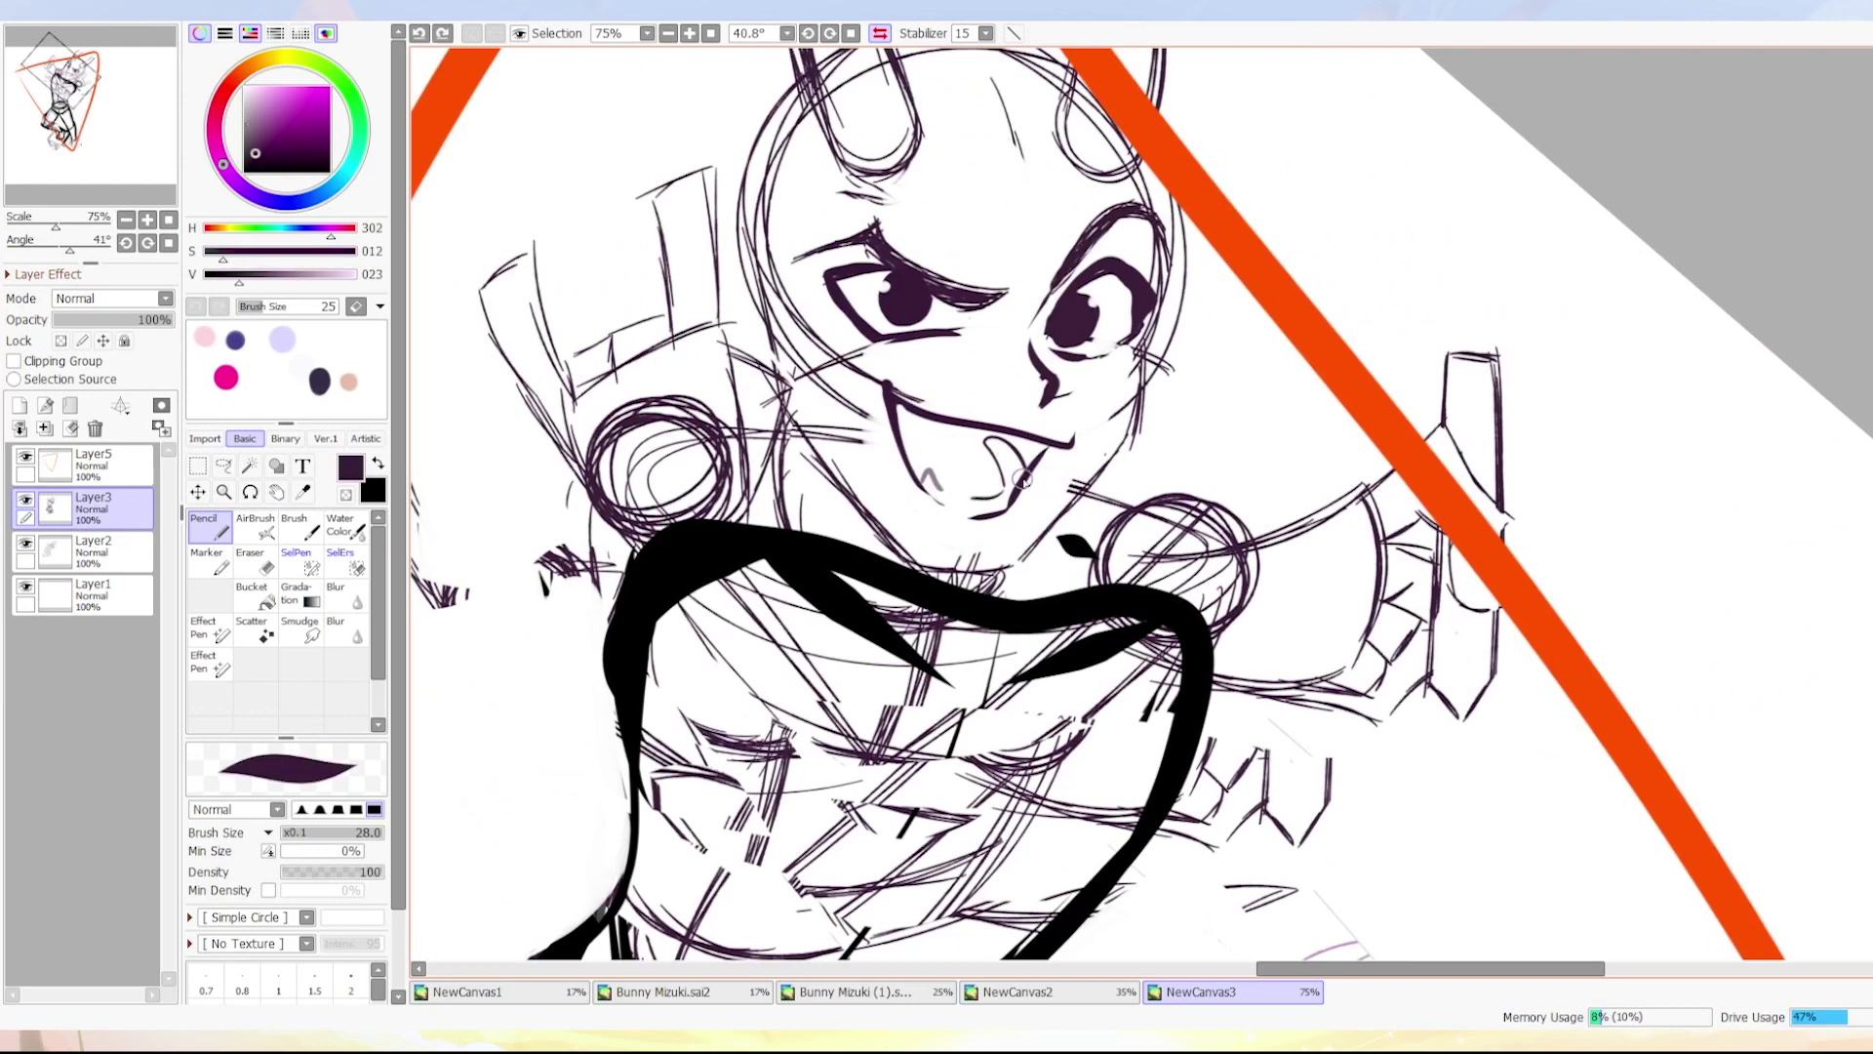
key("ctrl+z")
key("ctrl+z")
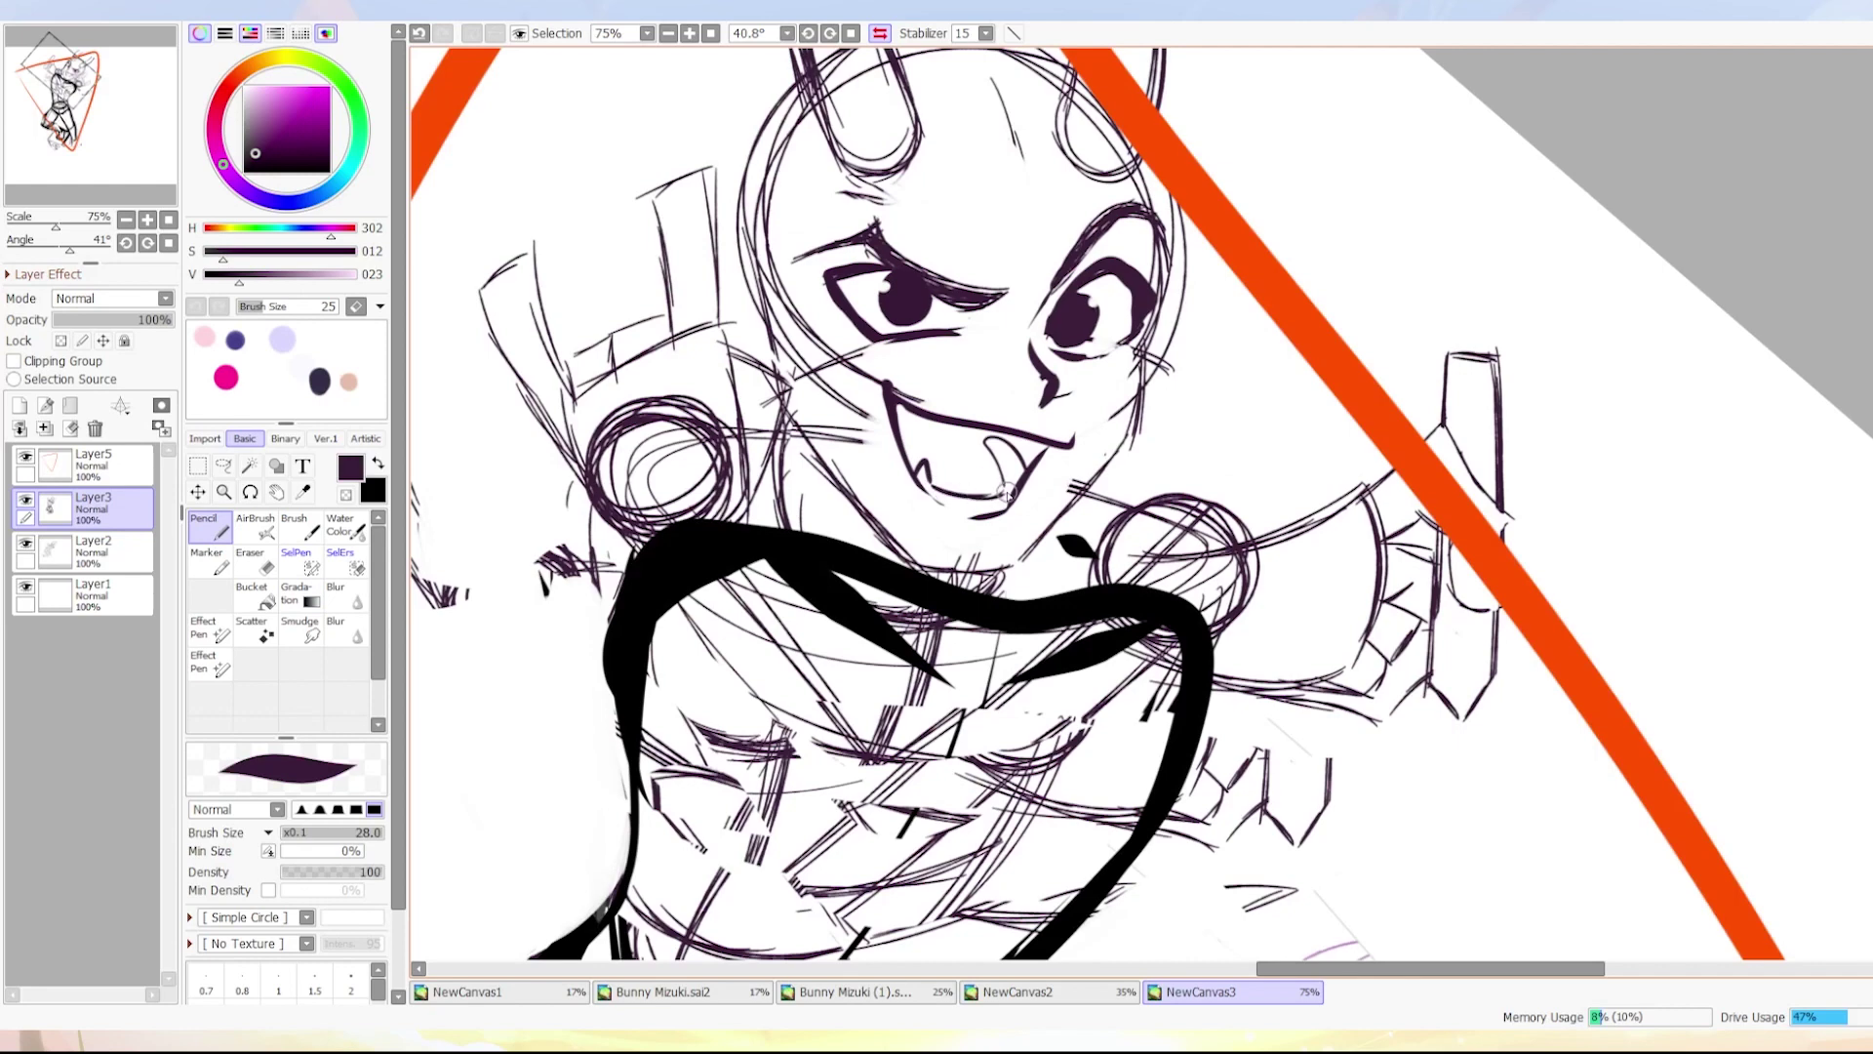
left_click(1017, 485, "alt")
left_click_drag(1017, 493, 995, 514)
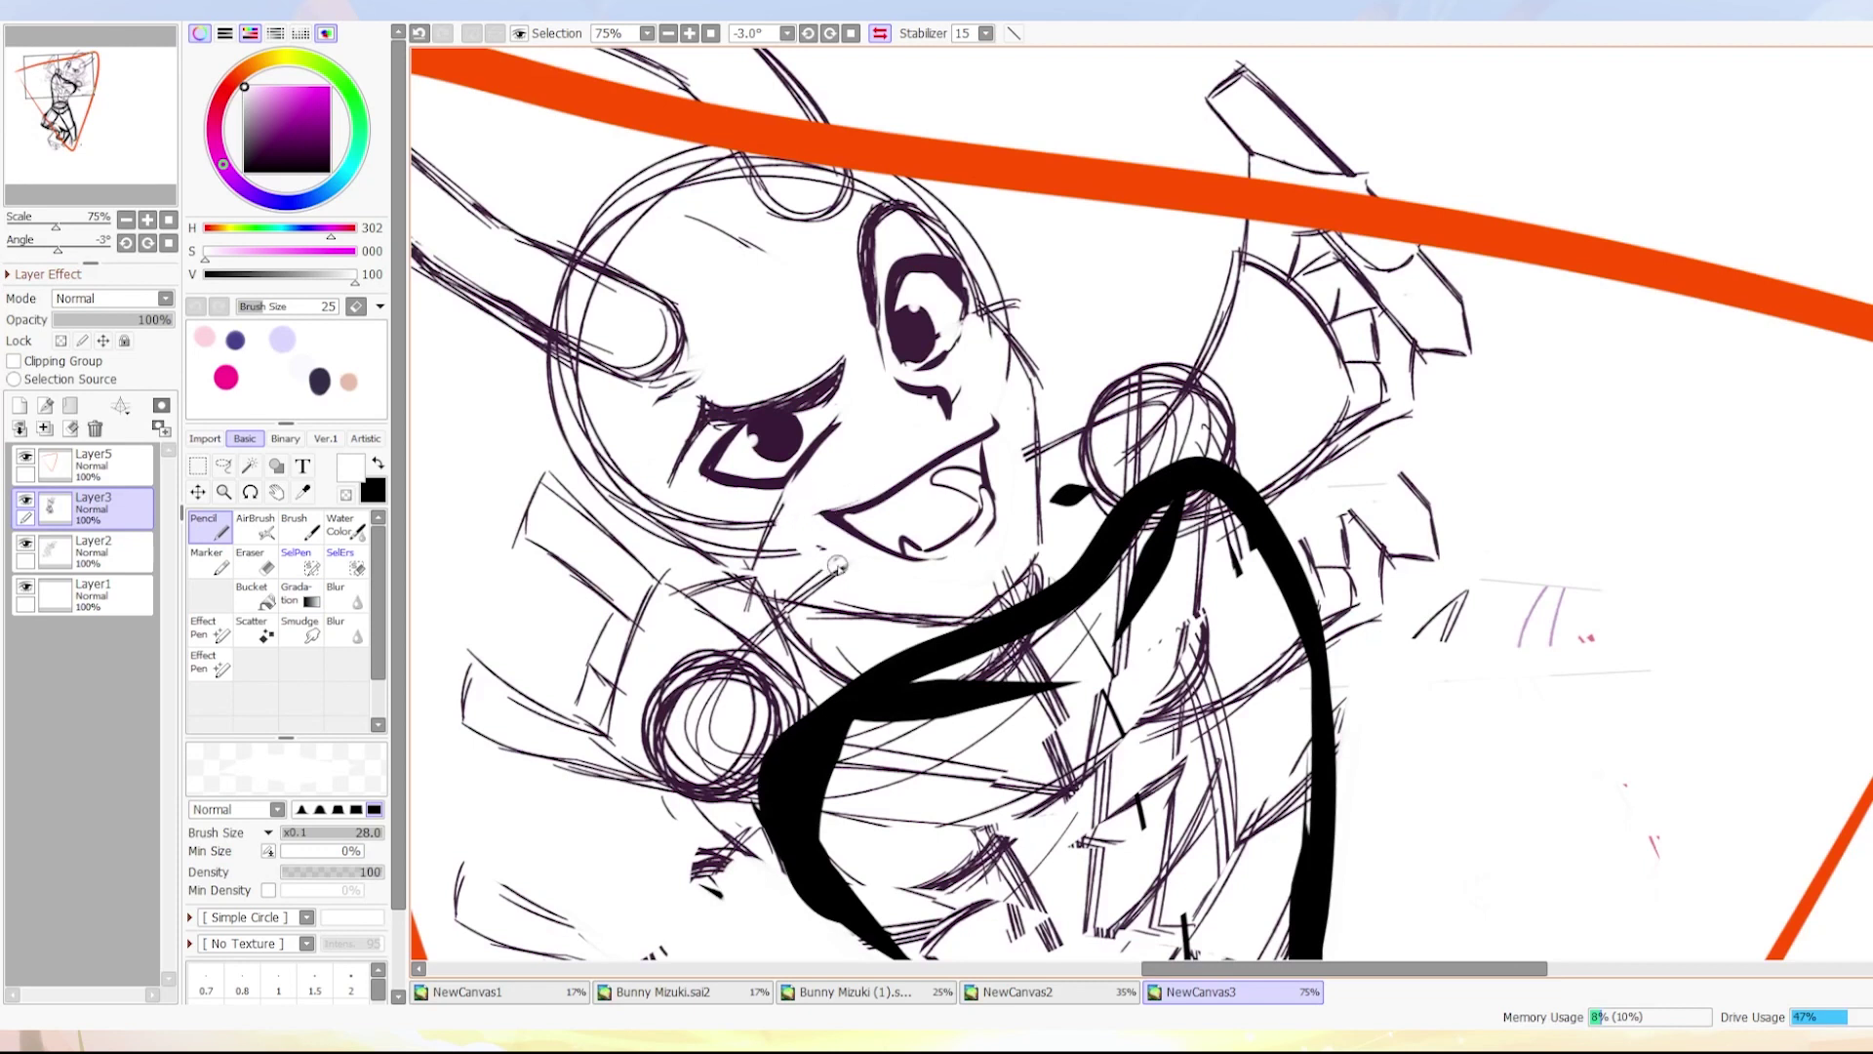
Thicken the grin's raised corner and add a small hook to the inner end of the angry brow in dark purple.
left_click(835, 517, "alt")
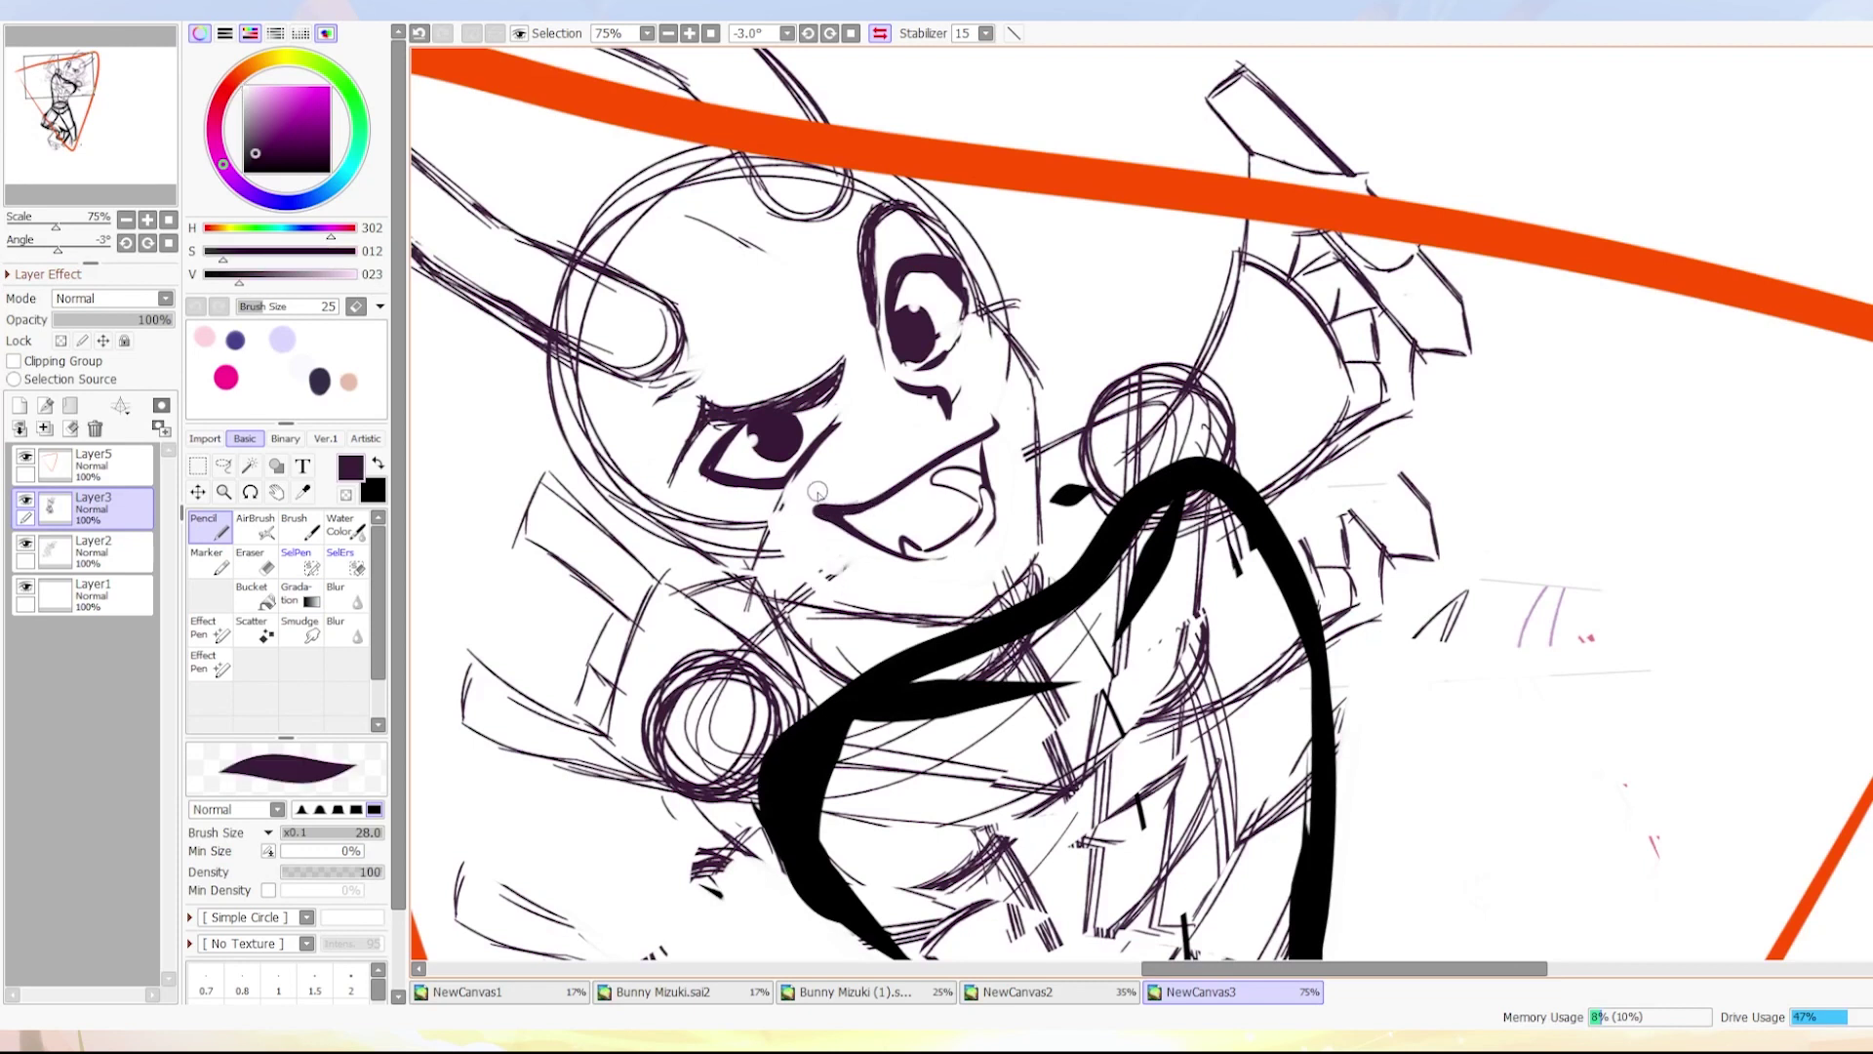
key("ctrl+z")
left_click_drag(742, 266, 773, 391)
key("ctrl+z")
mouse_move(883, 262)
left_mouse_down()
mouse_move(1310, 118)
mouse_move(796, 262)
left_mouse_up()
mouse_move(1025, 270)
left_mouse_down()
mouse_move(1158, 227)
mouse_move(1185, 308)
left_mouse_up()
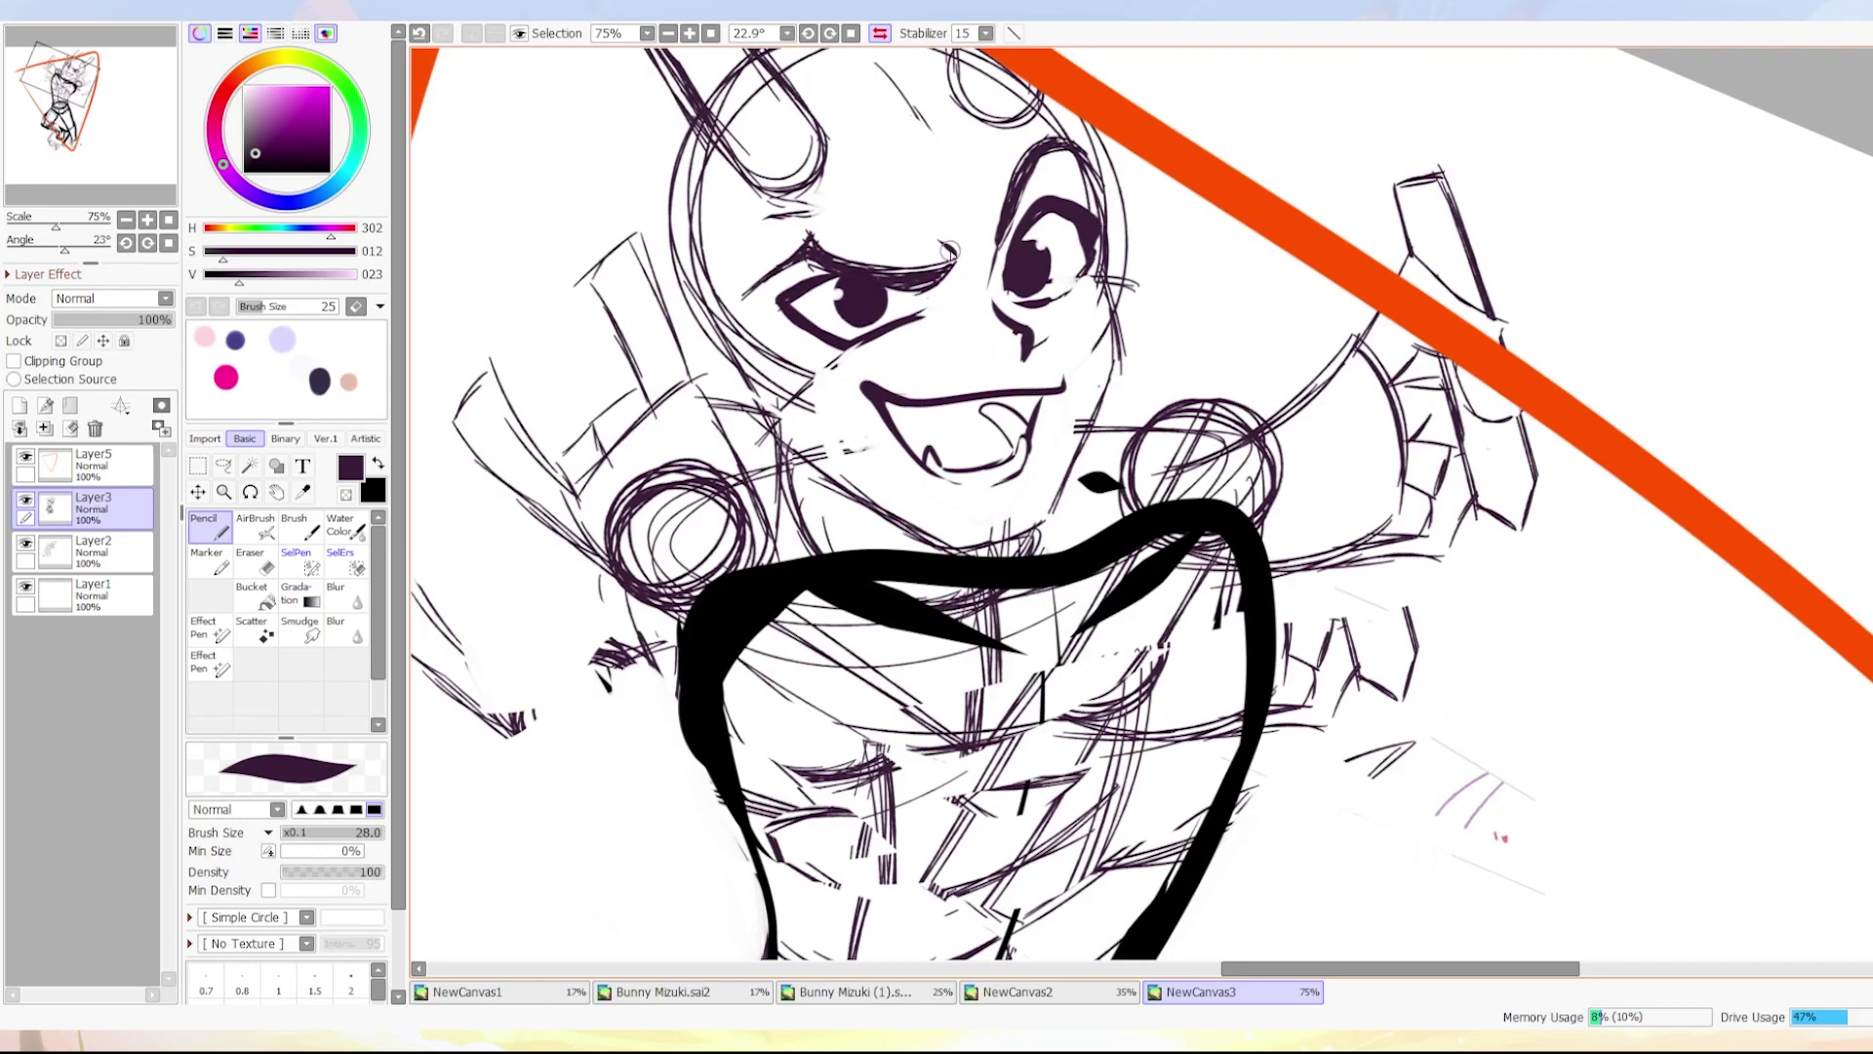
Outline the cheek, jaw and chin with a bolder dark purple line.
key("ctrl+z")
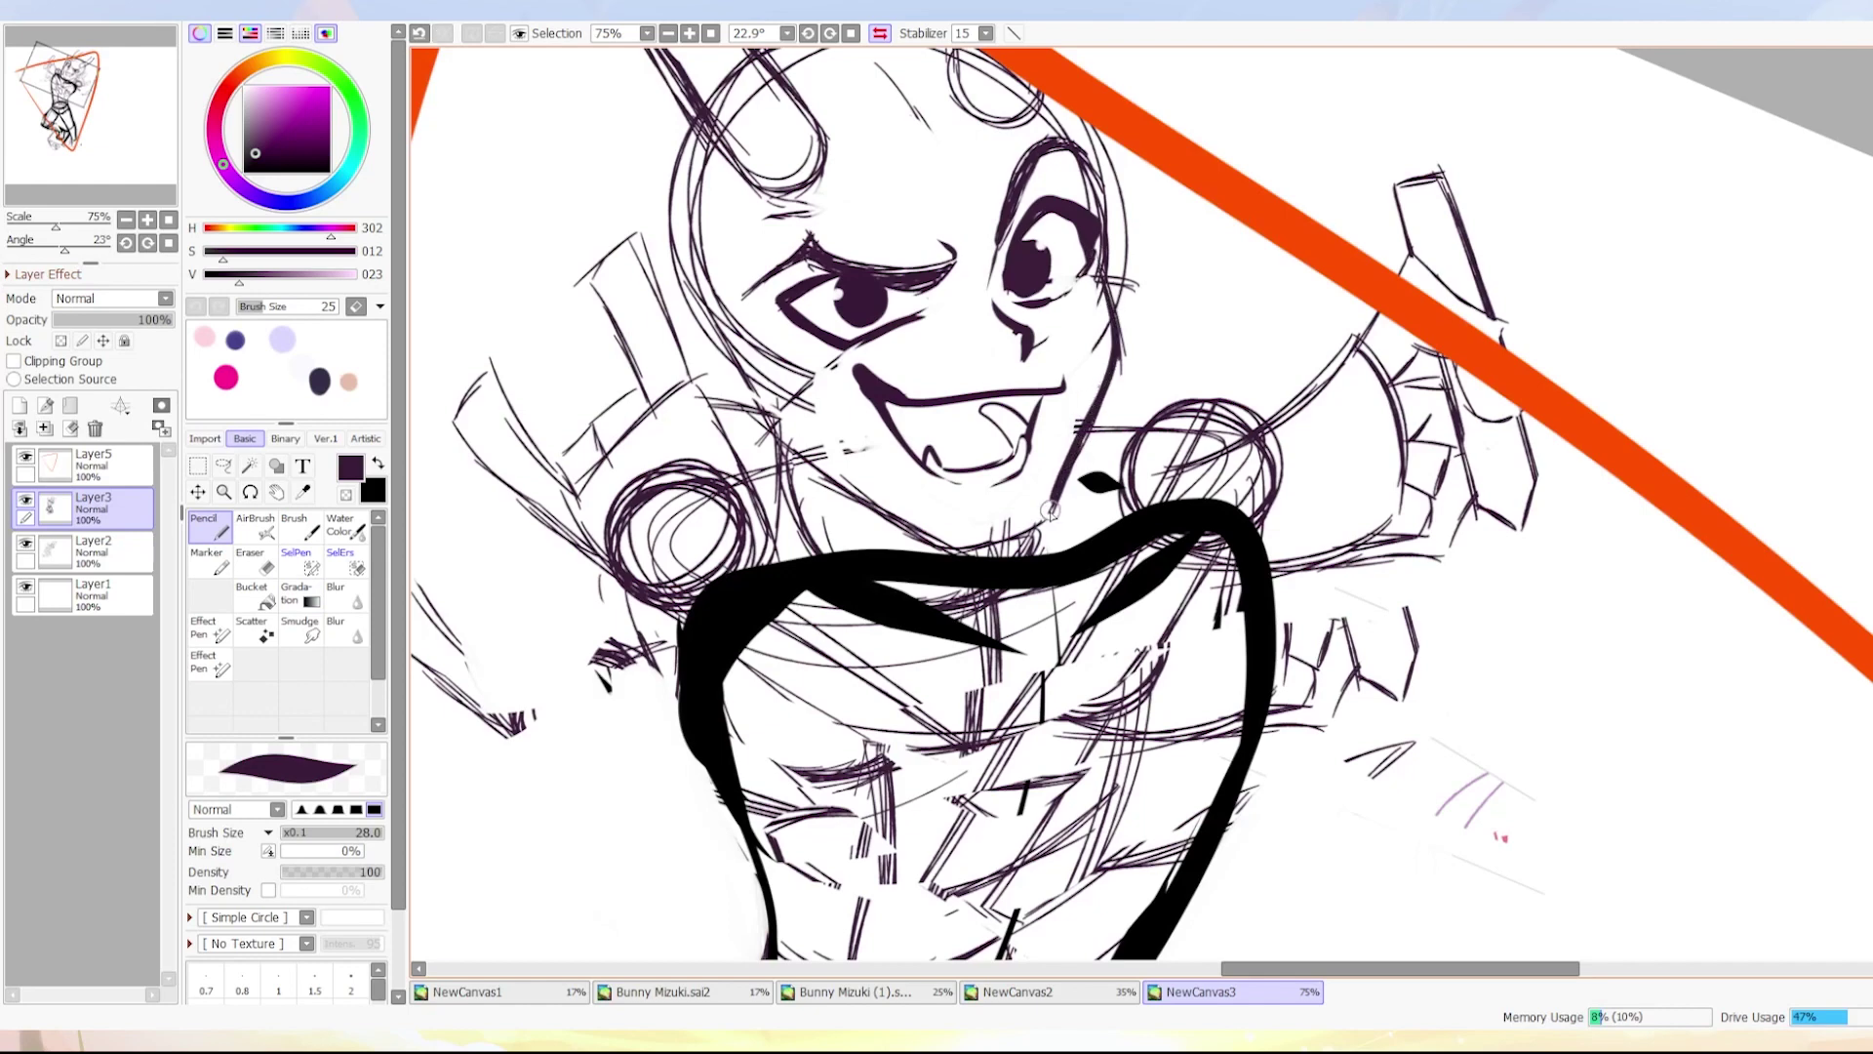
left_click_drag(971, 353, 1025, 389)
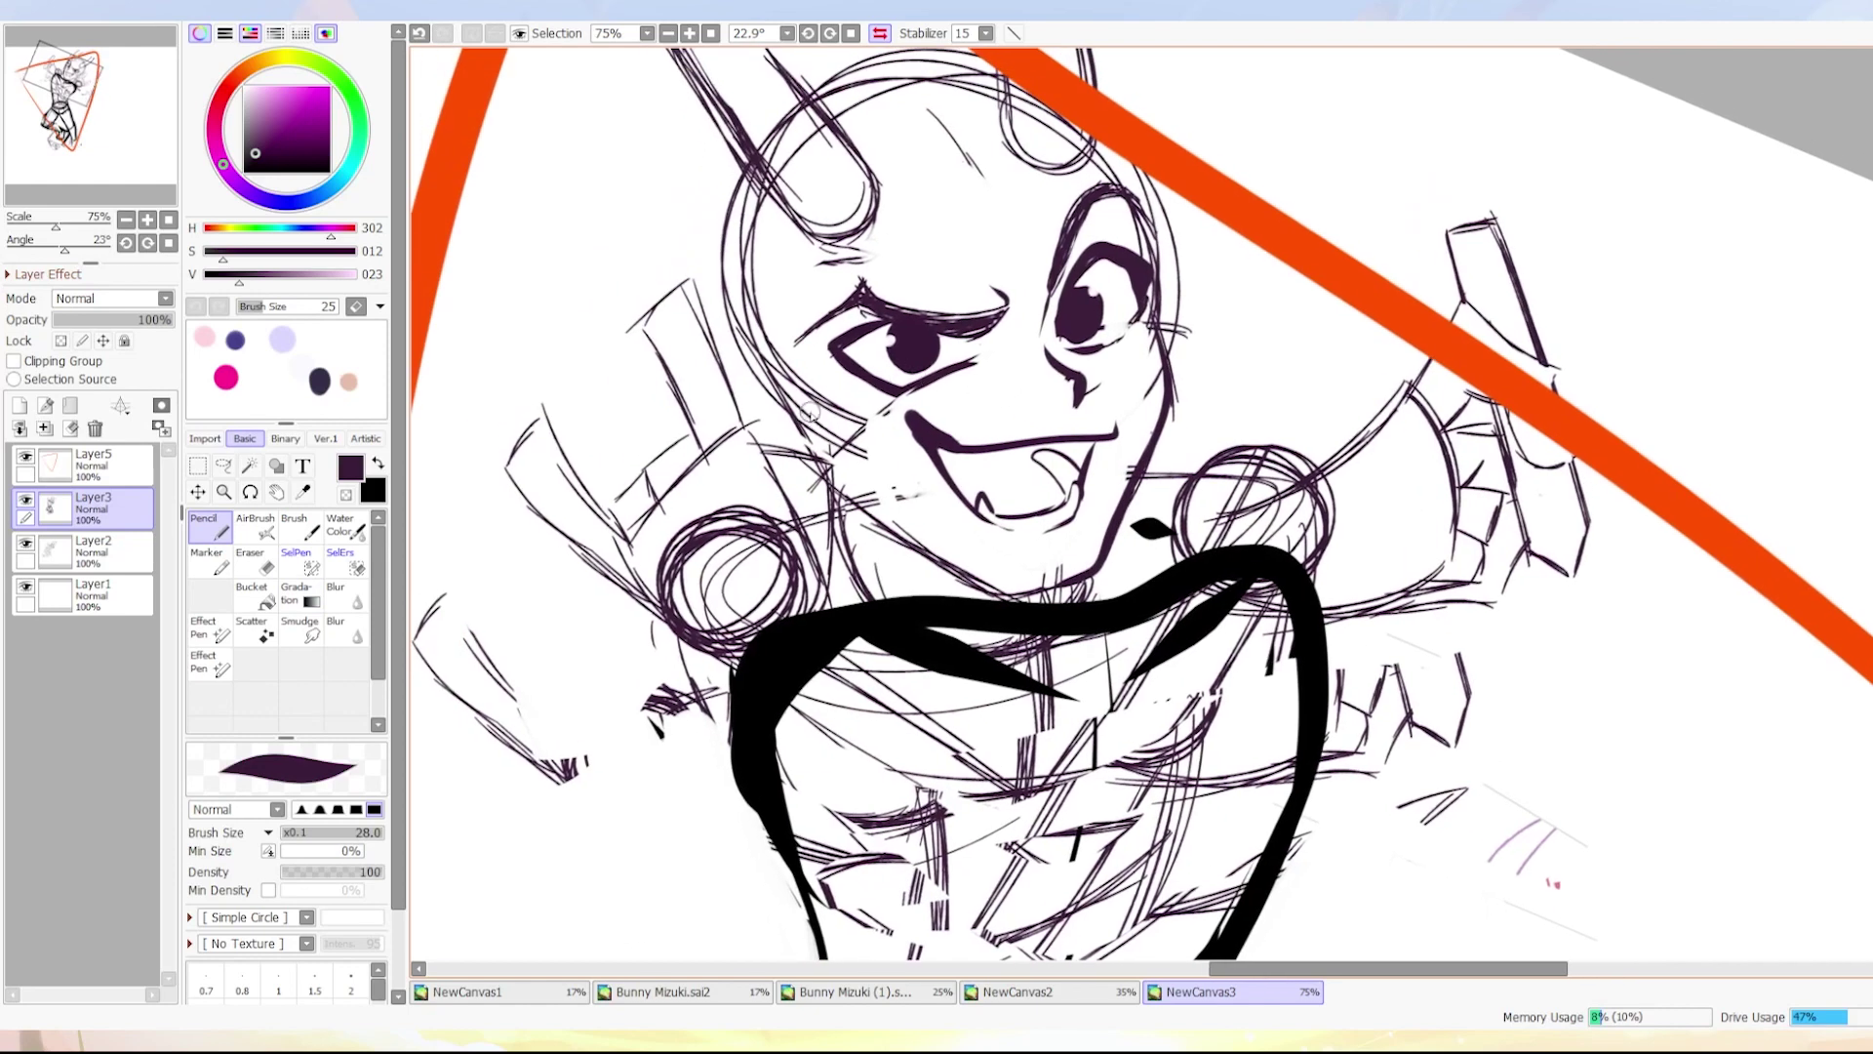
key("ctrl+z")
key("minus")
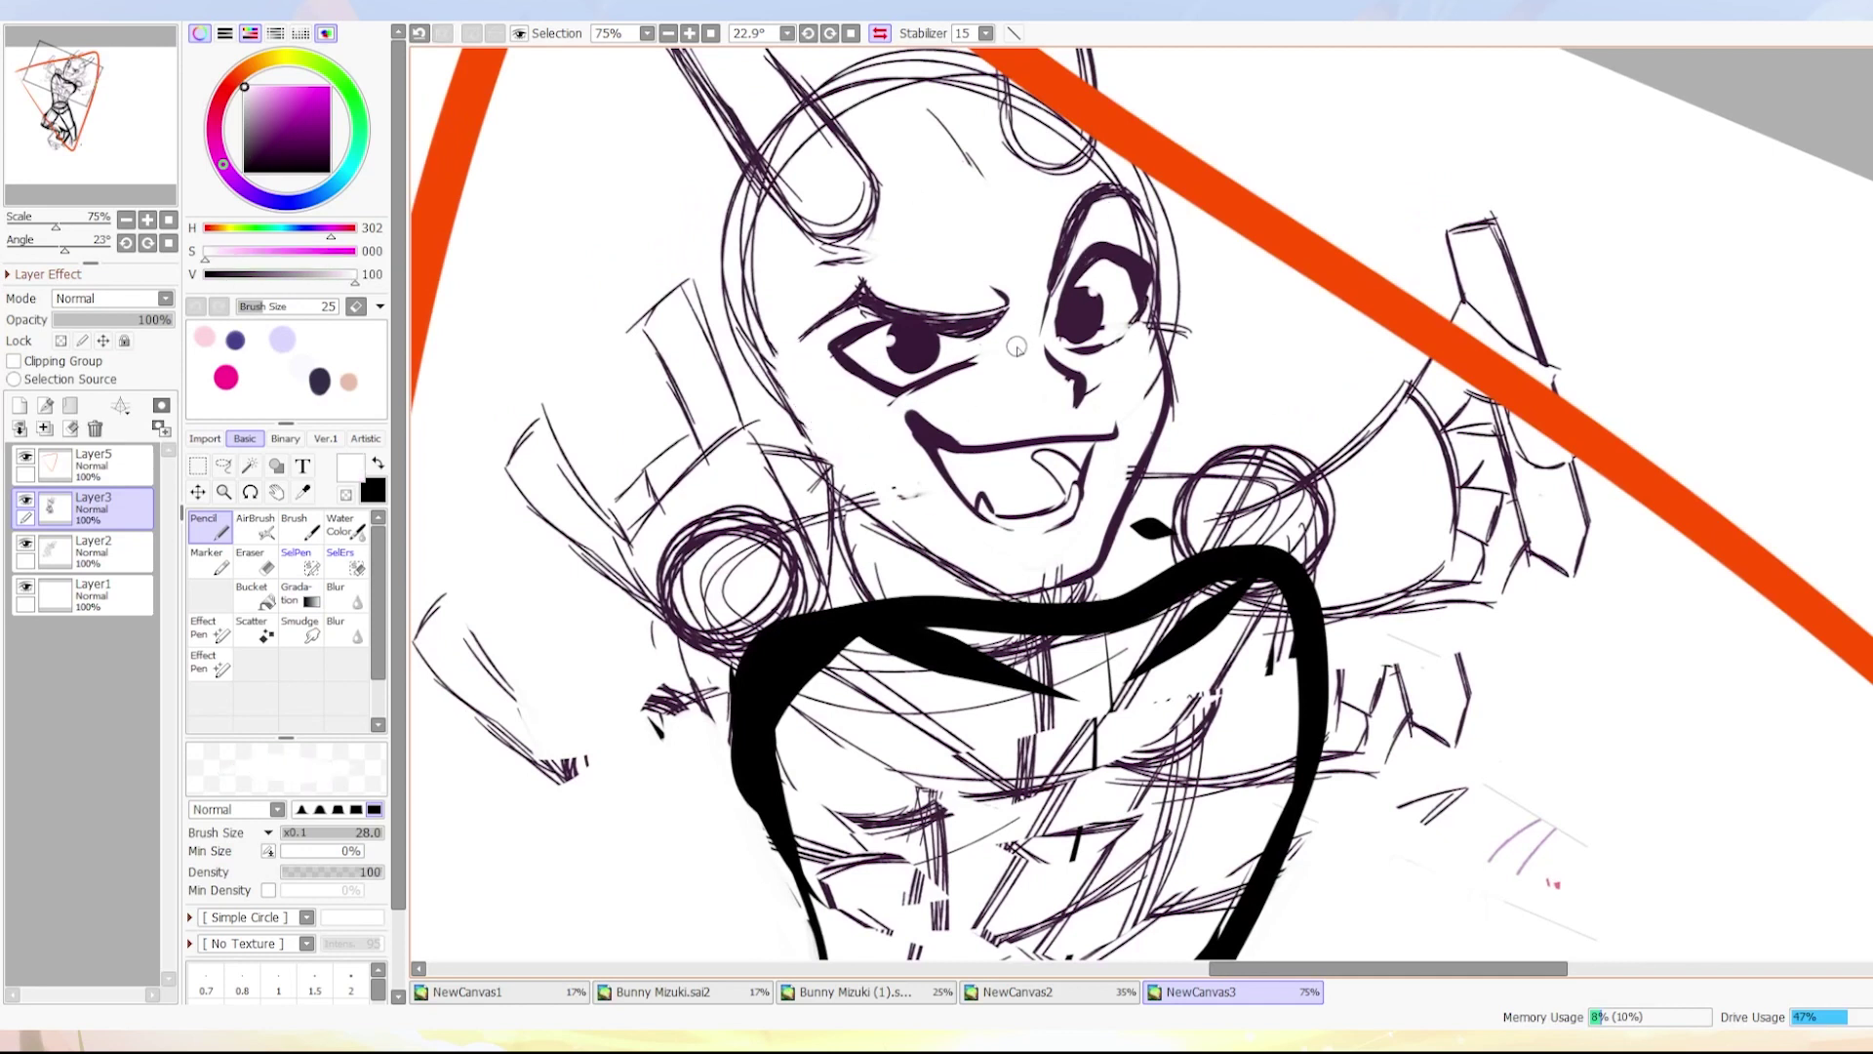
left_click(1089, 256, "alt")
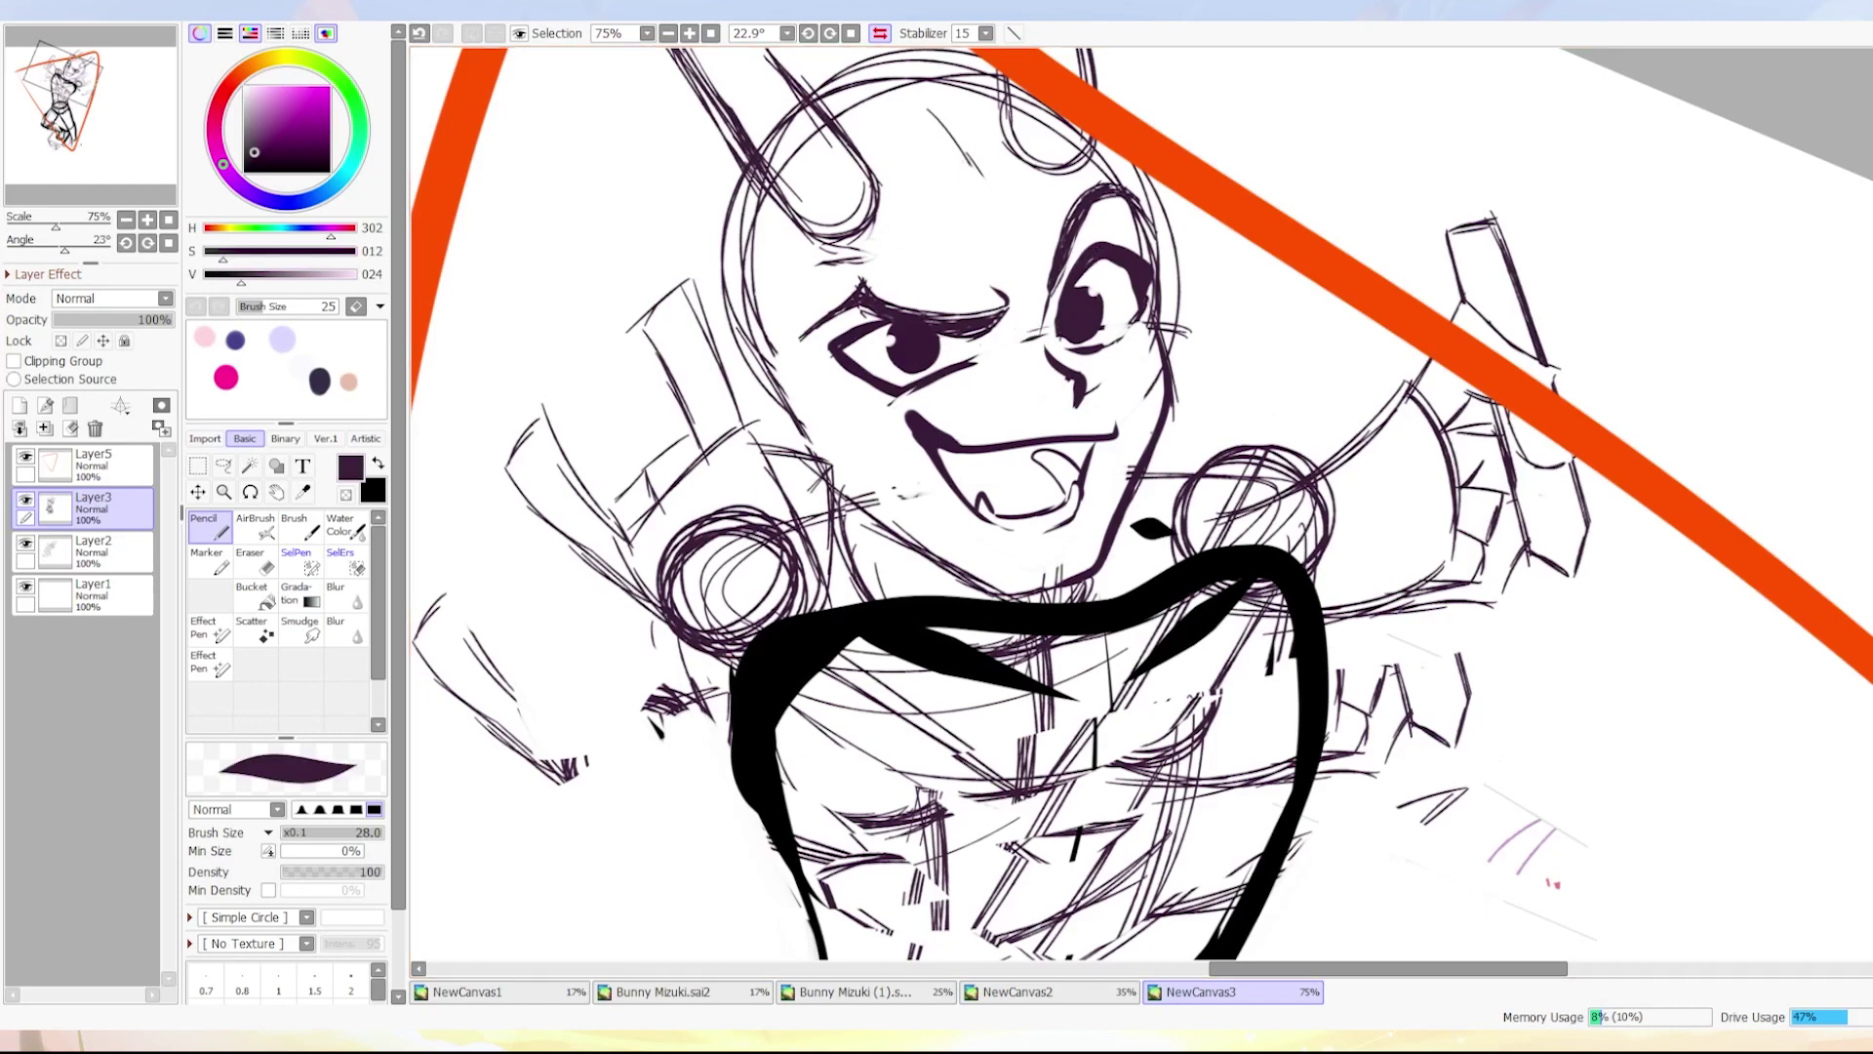
Return the canvas view to unmirrored and erase the stray sketch marks beside the cheek in white.
key("Home")
scroll(1078, 269, "up", 2)
scroll(1082, 261, "up", 1)
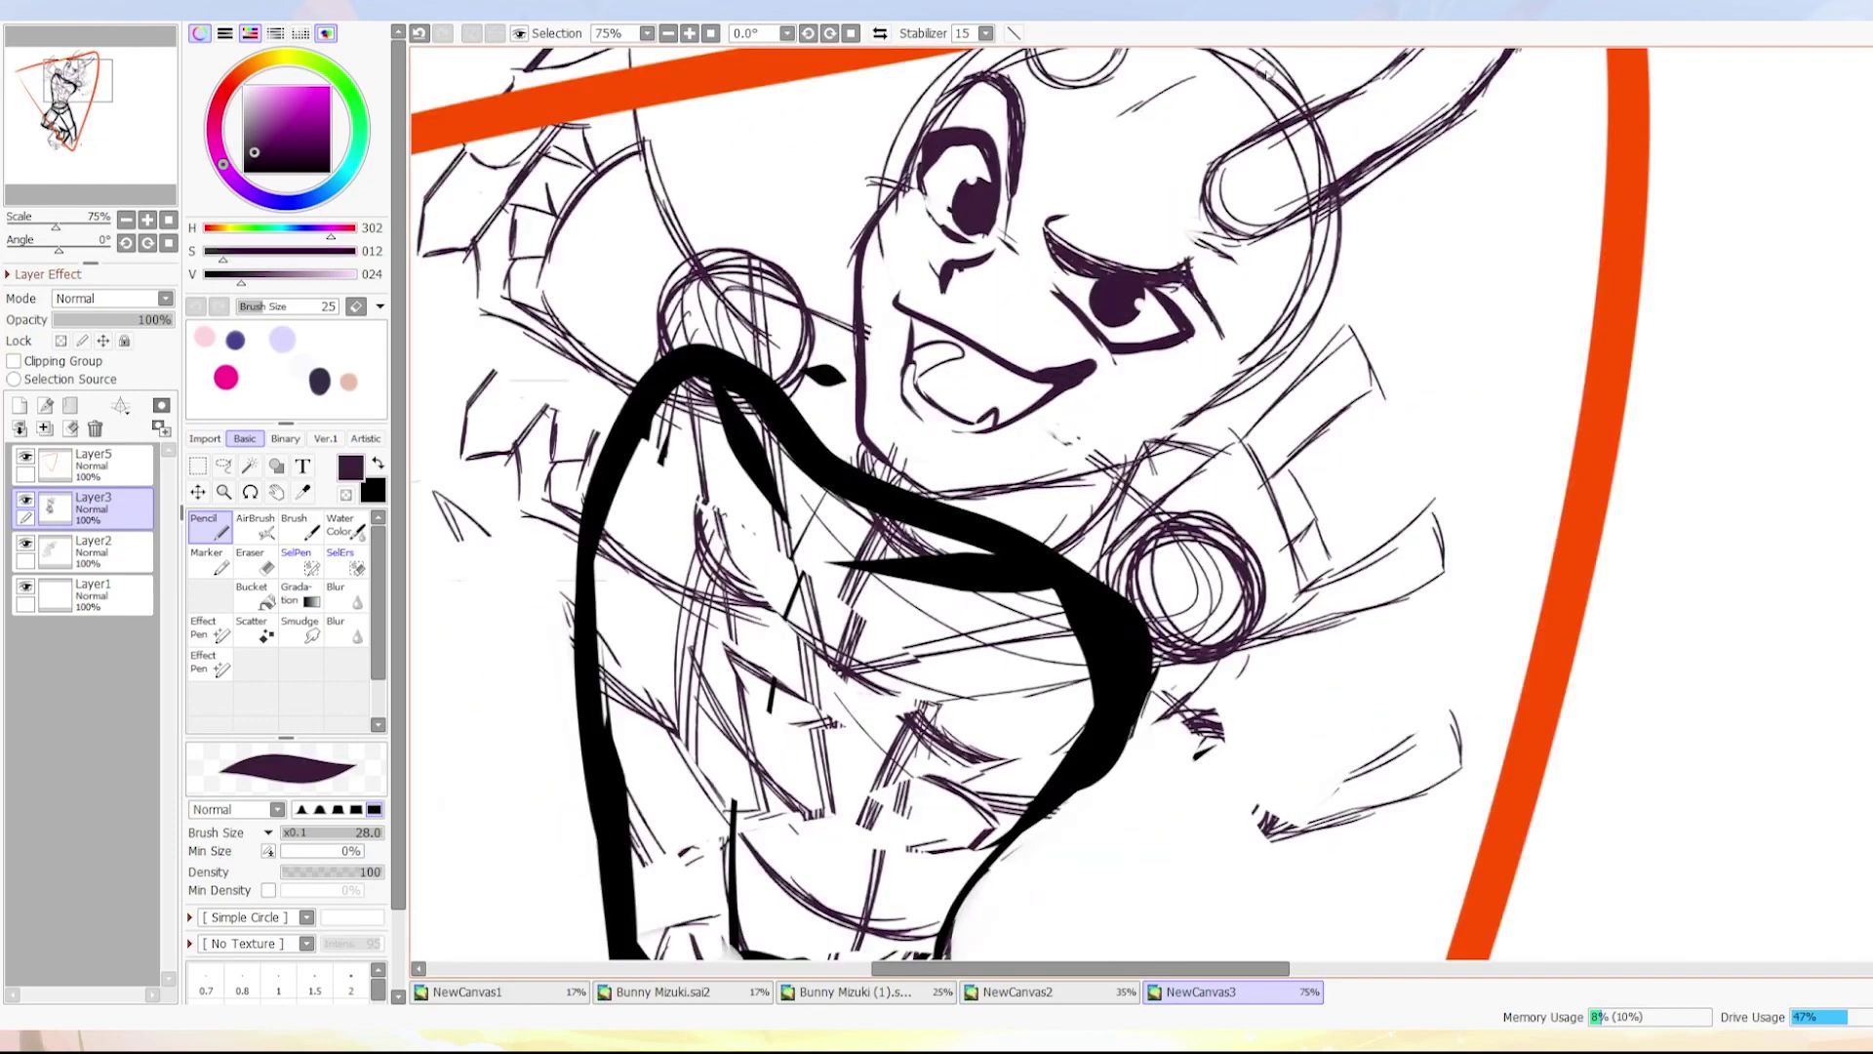
left_click_drag(1082, 261, 781, 312)
key("minus")
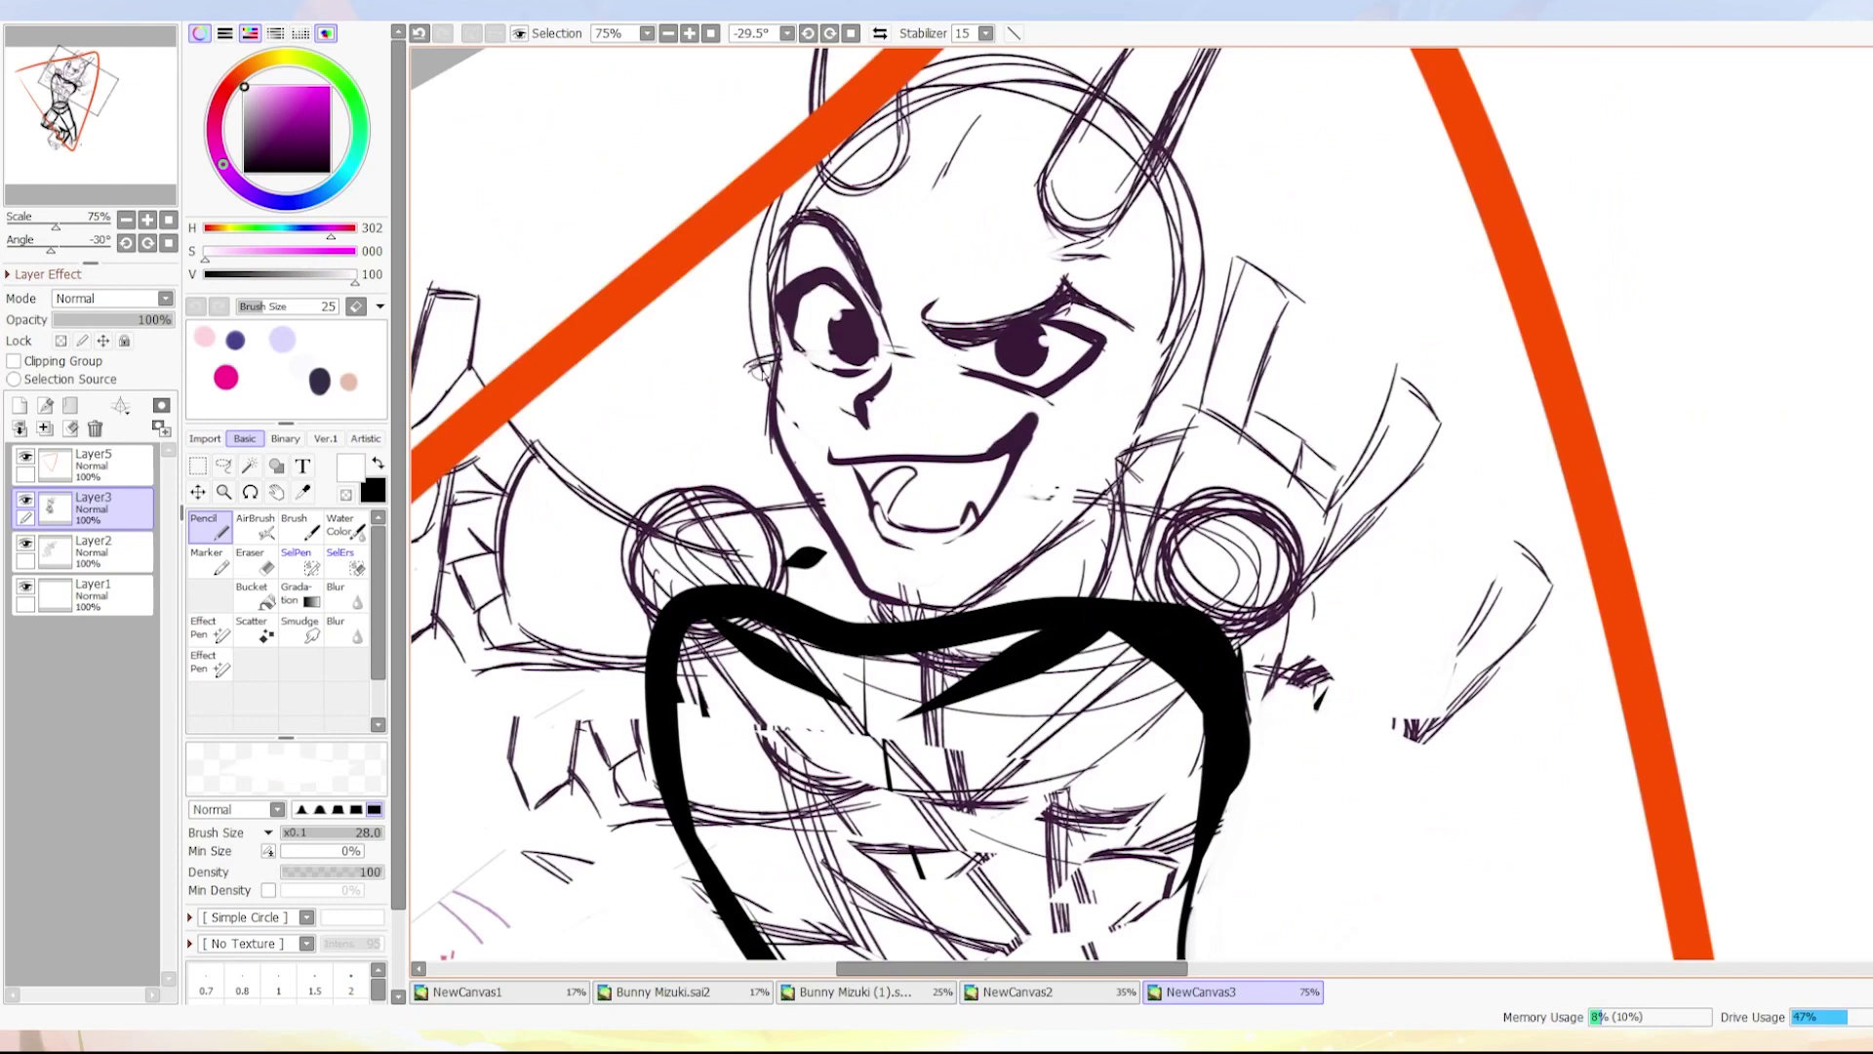
key("minus")
key("End")
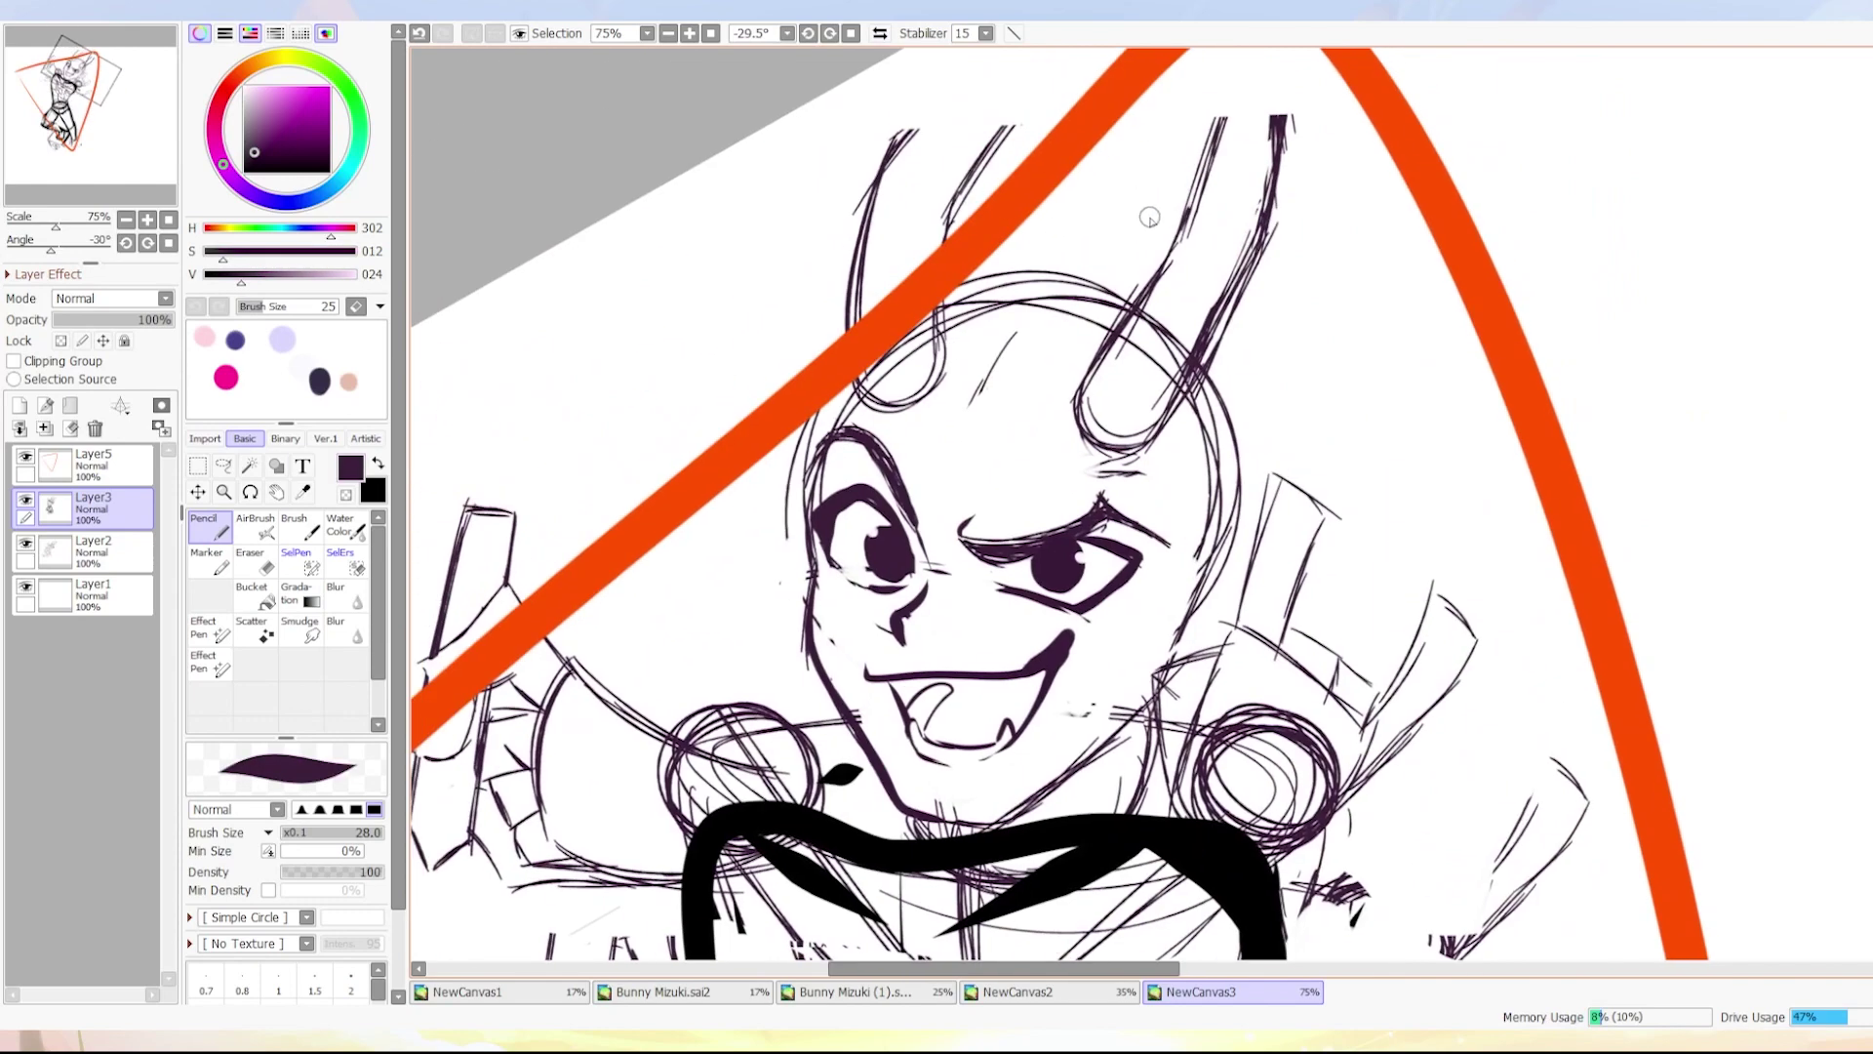
Add a new layer above the character sketch and draw a large raised hand with extended fingers beside the face in crimson.
key("End")
key("End")
key("Home")
scroll(1073, 439, "up", 2)
left_click_drag(1073, 439, 936, 283)
left_click(23, 407)
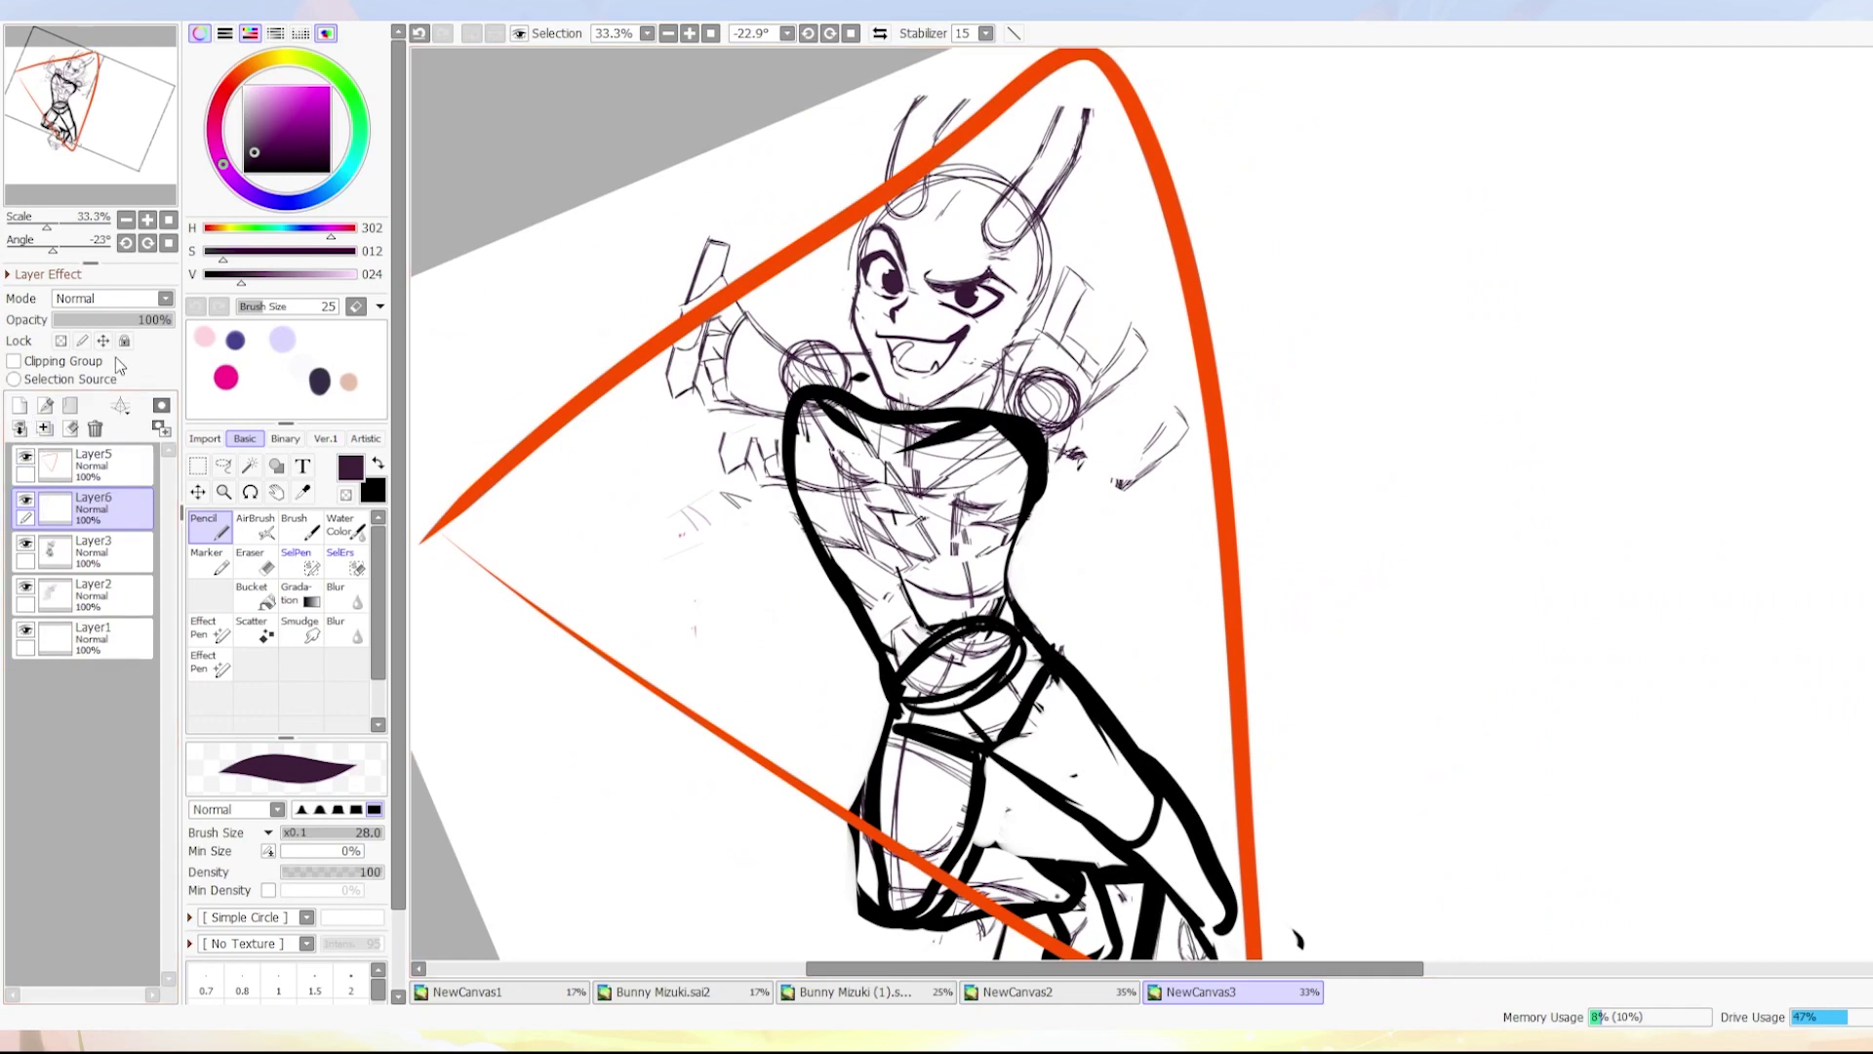
left_click(330, 86)
left_click(217, 112)
left_click_drag(997, 343, 1001, 398)
key("ctrl+z")
left_click_drag(1042, 328, 1093, 262)
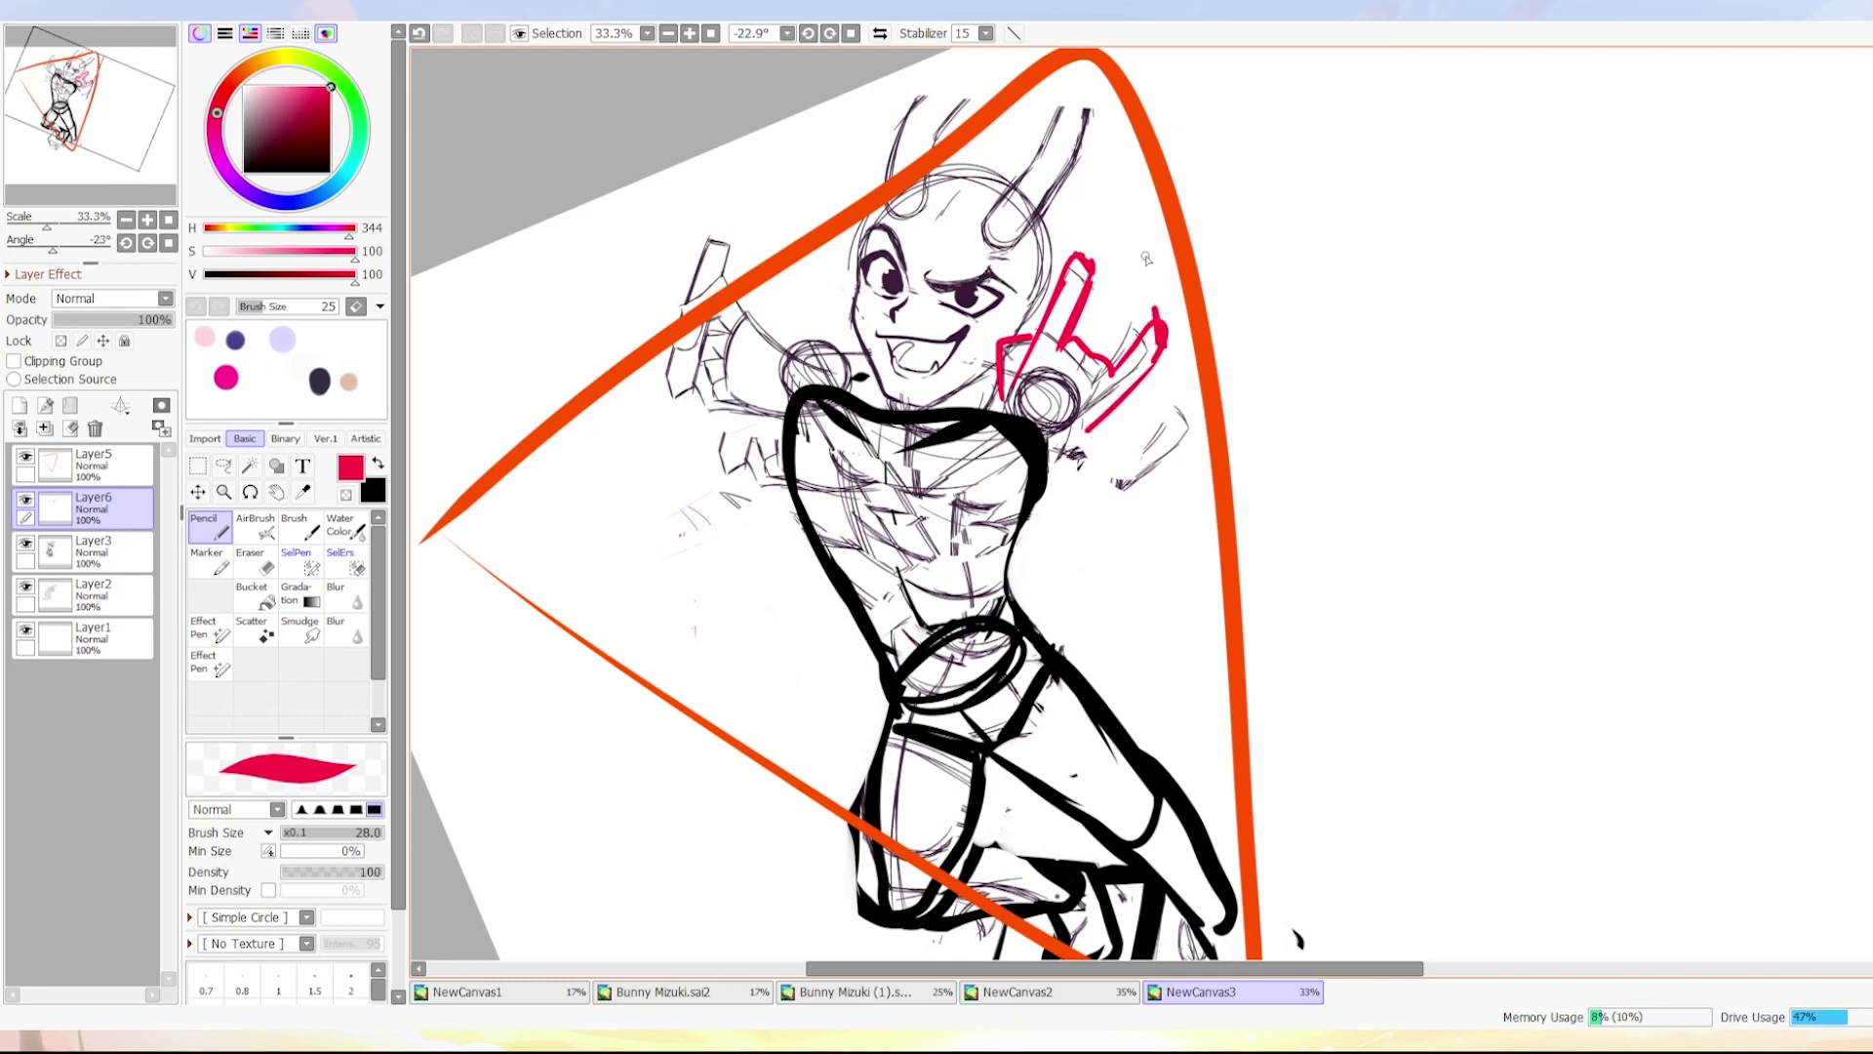
Rework the little finger's tip, and draw the wrist and an oversized forearm crossing the torso in crimson.
key("e")
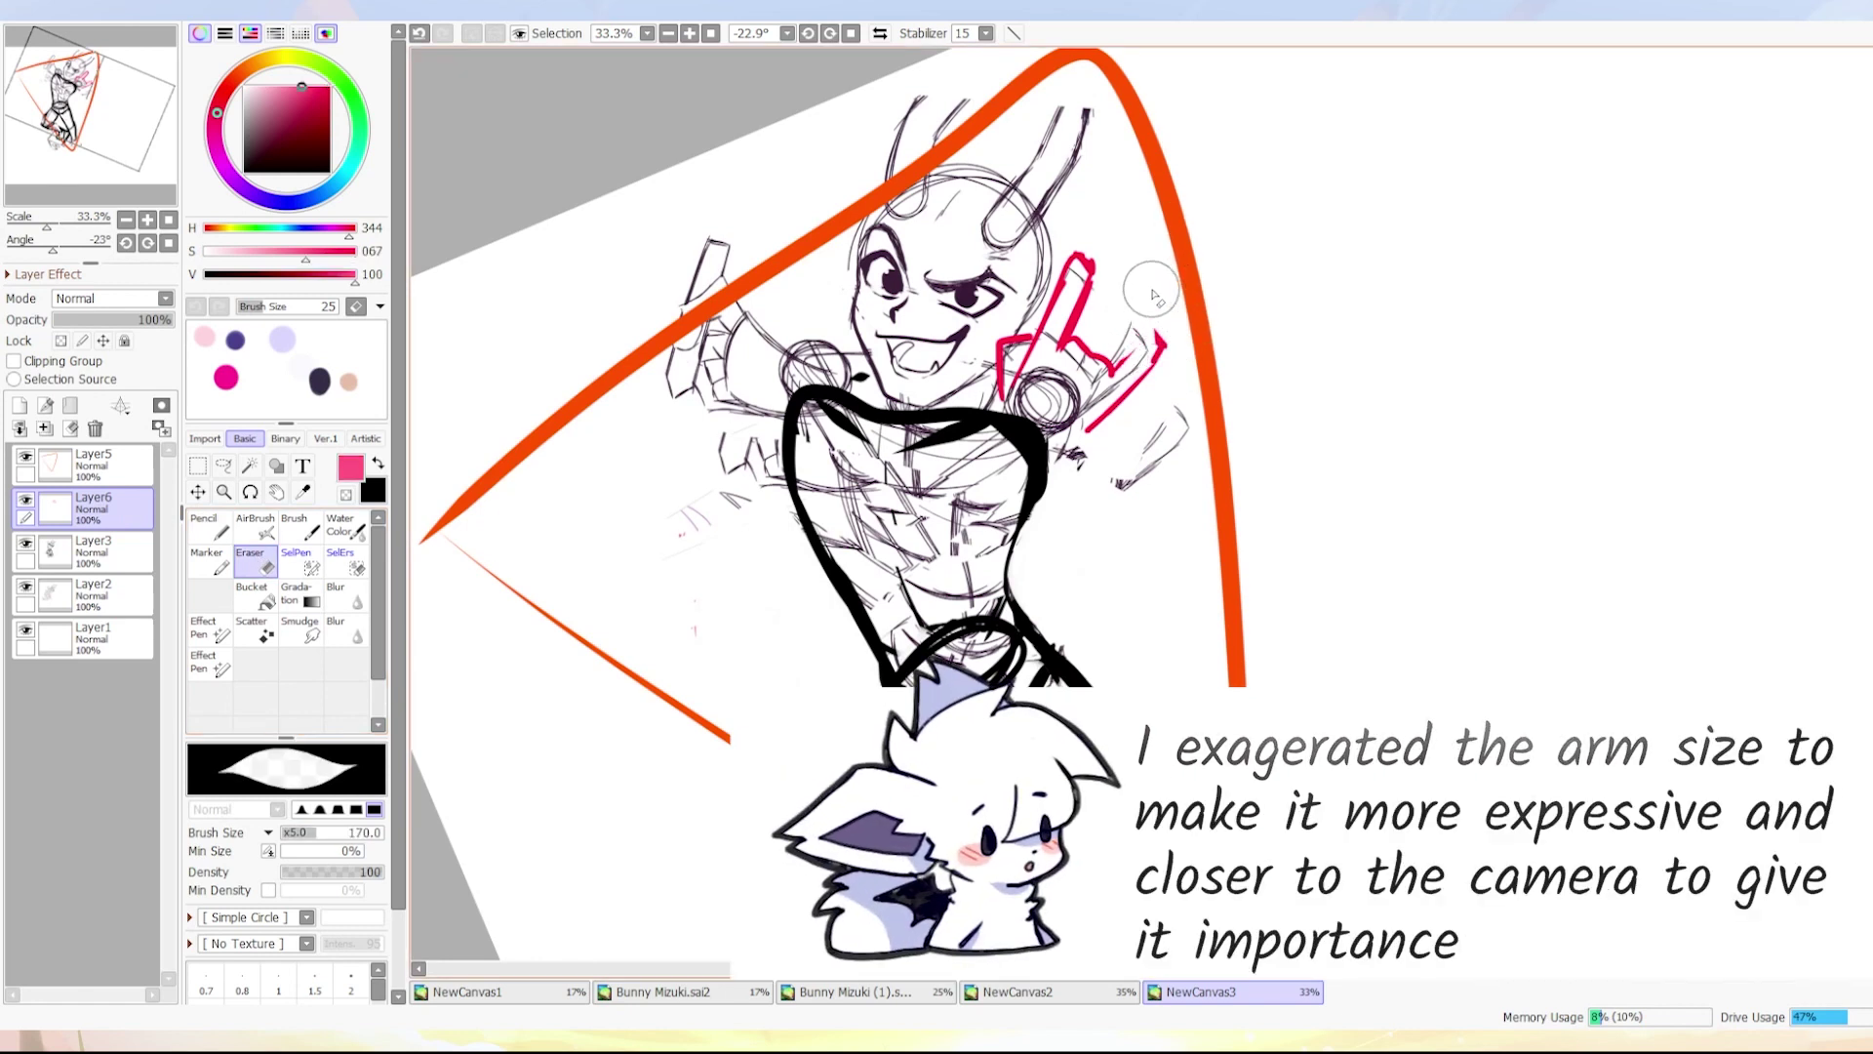
key("n")
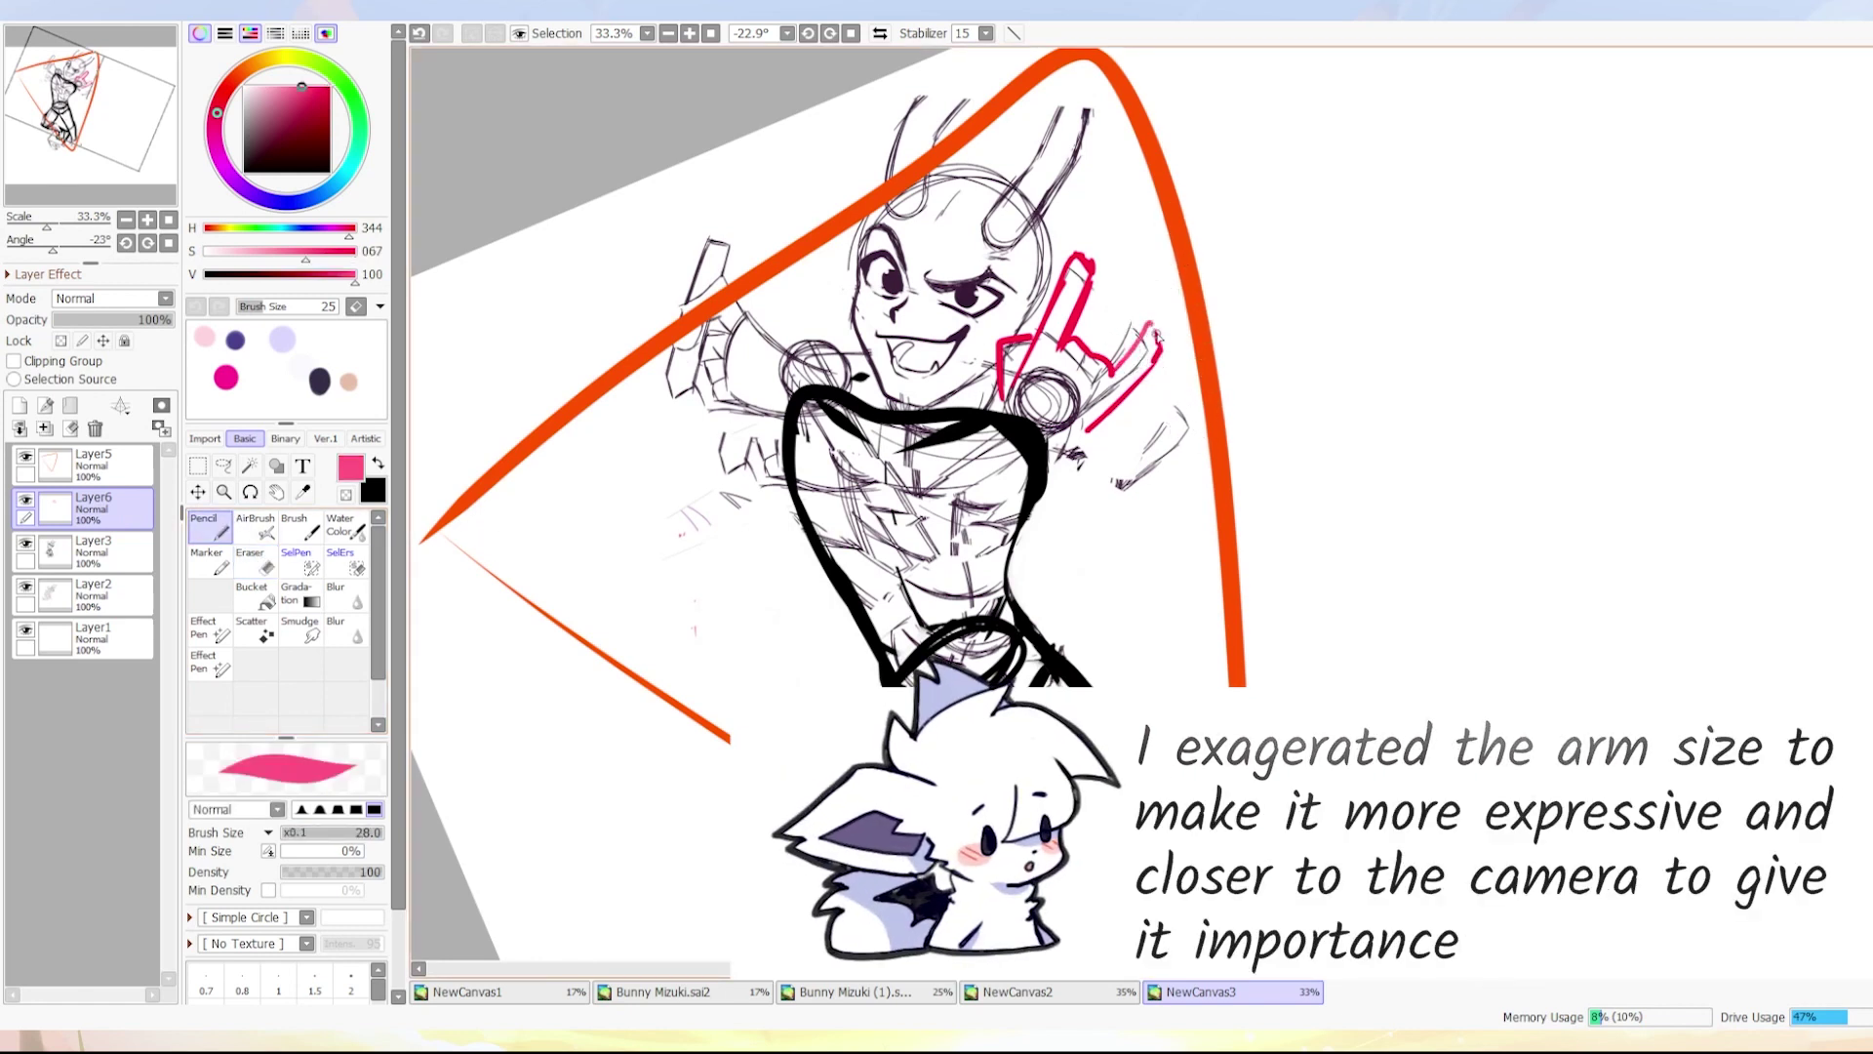
key("ctrl+z")
key("ctrl+z")
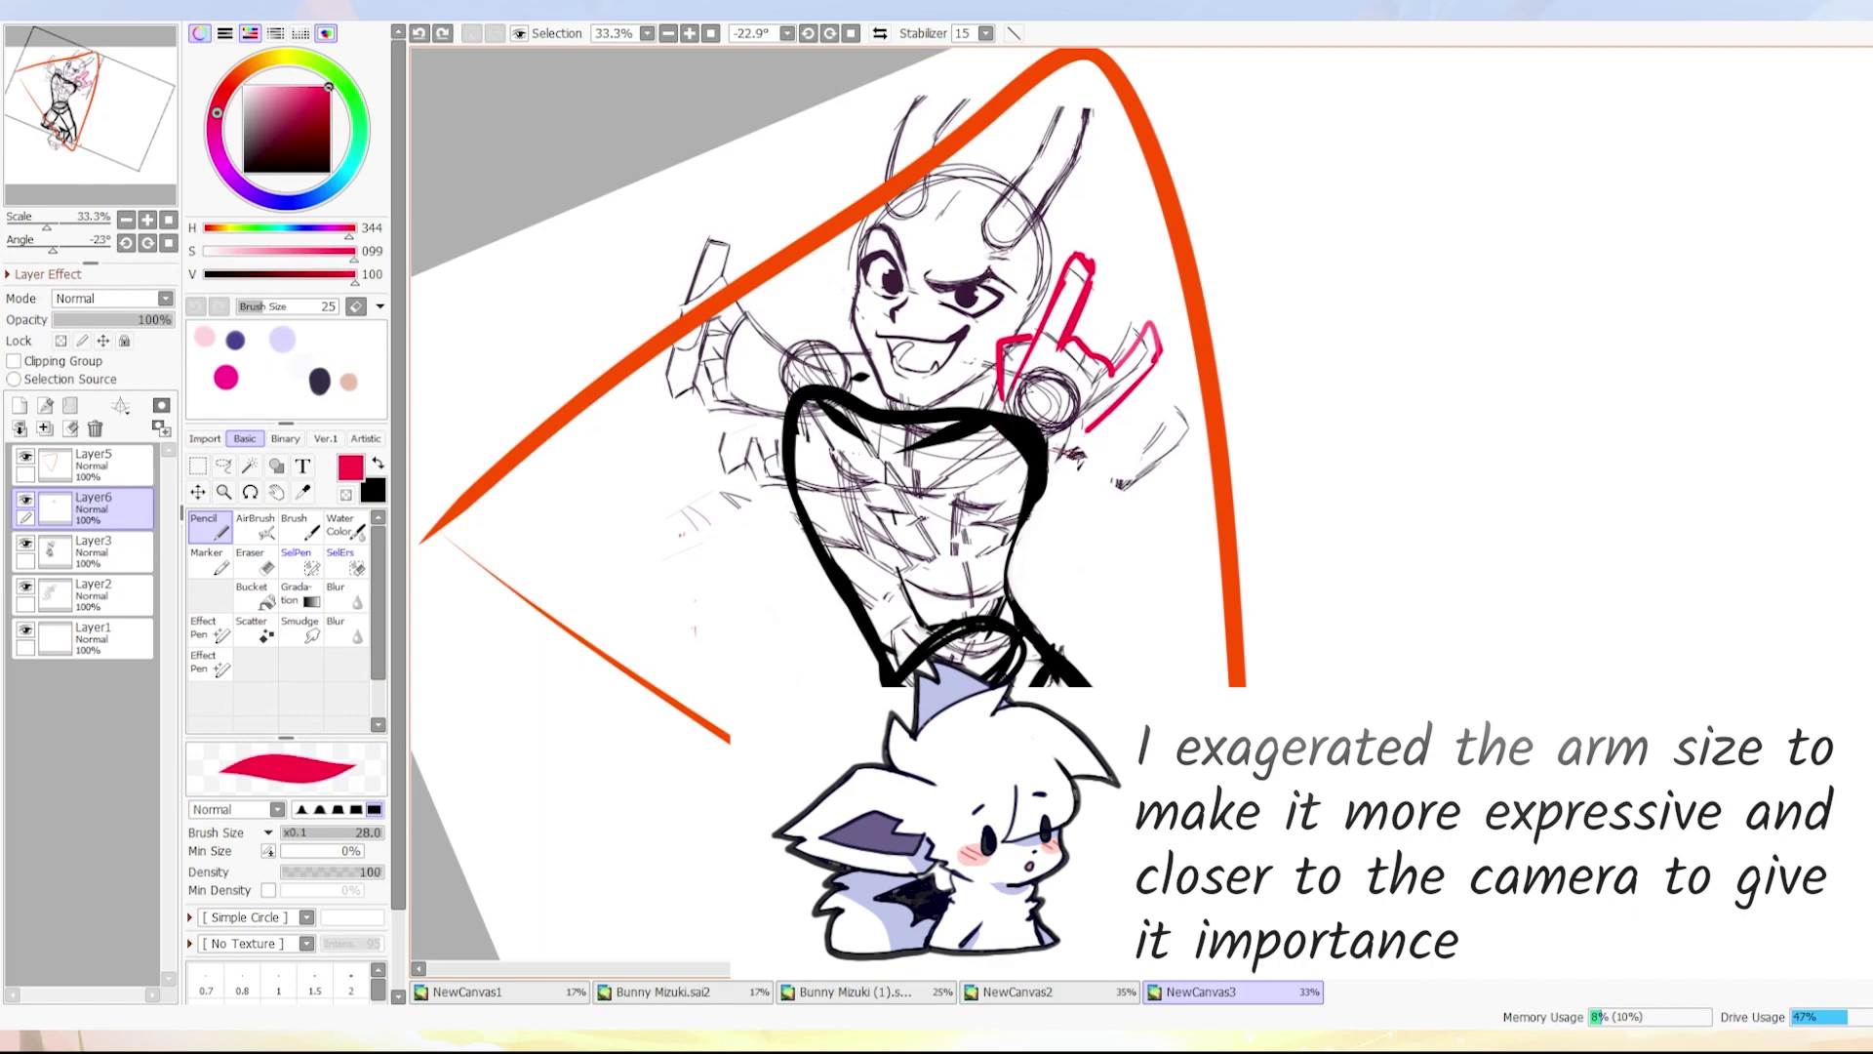
left_click_drag(1103, 426, 1025, 478)
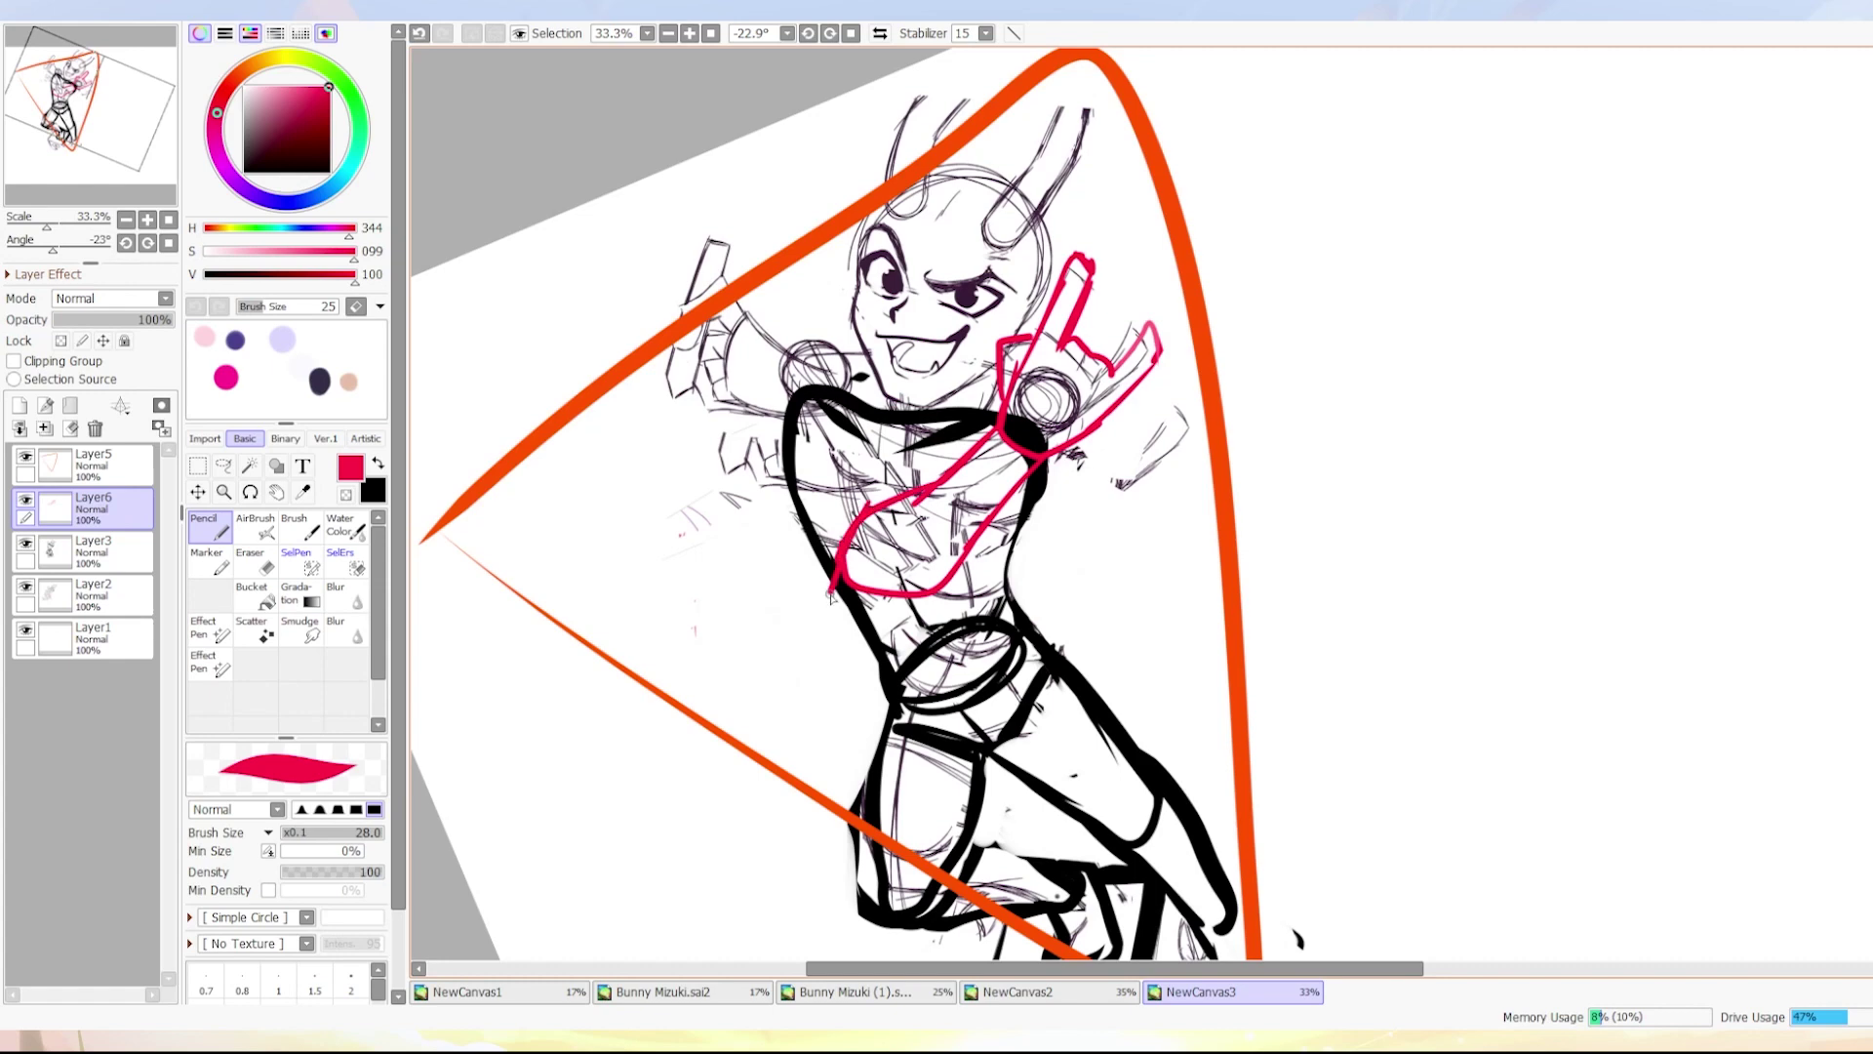
Erase the rounded elbow end of the crimson forearm and transform the arm to adjust its size and placement.
left_click_drag(1071, 369, 895, 543)
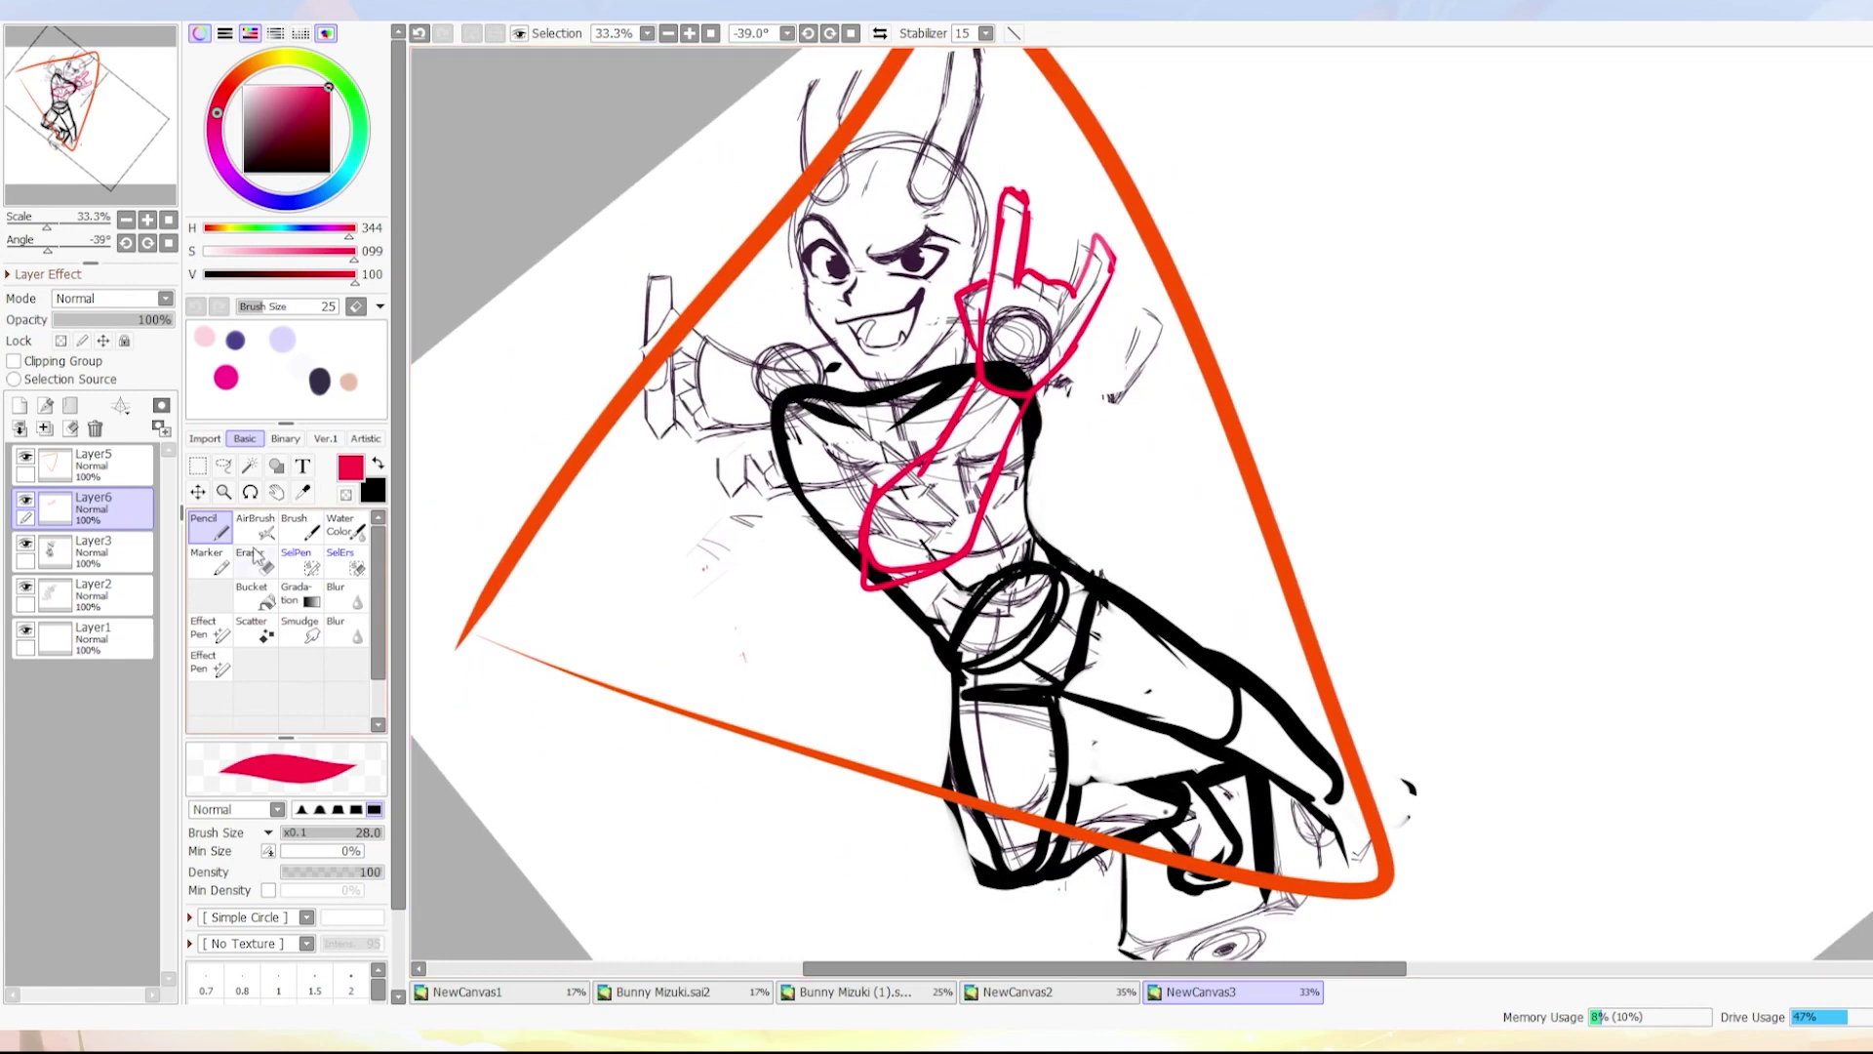
key("e")
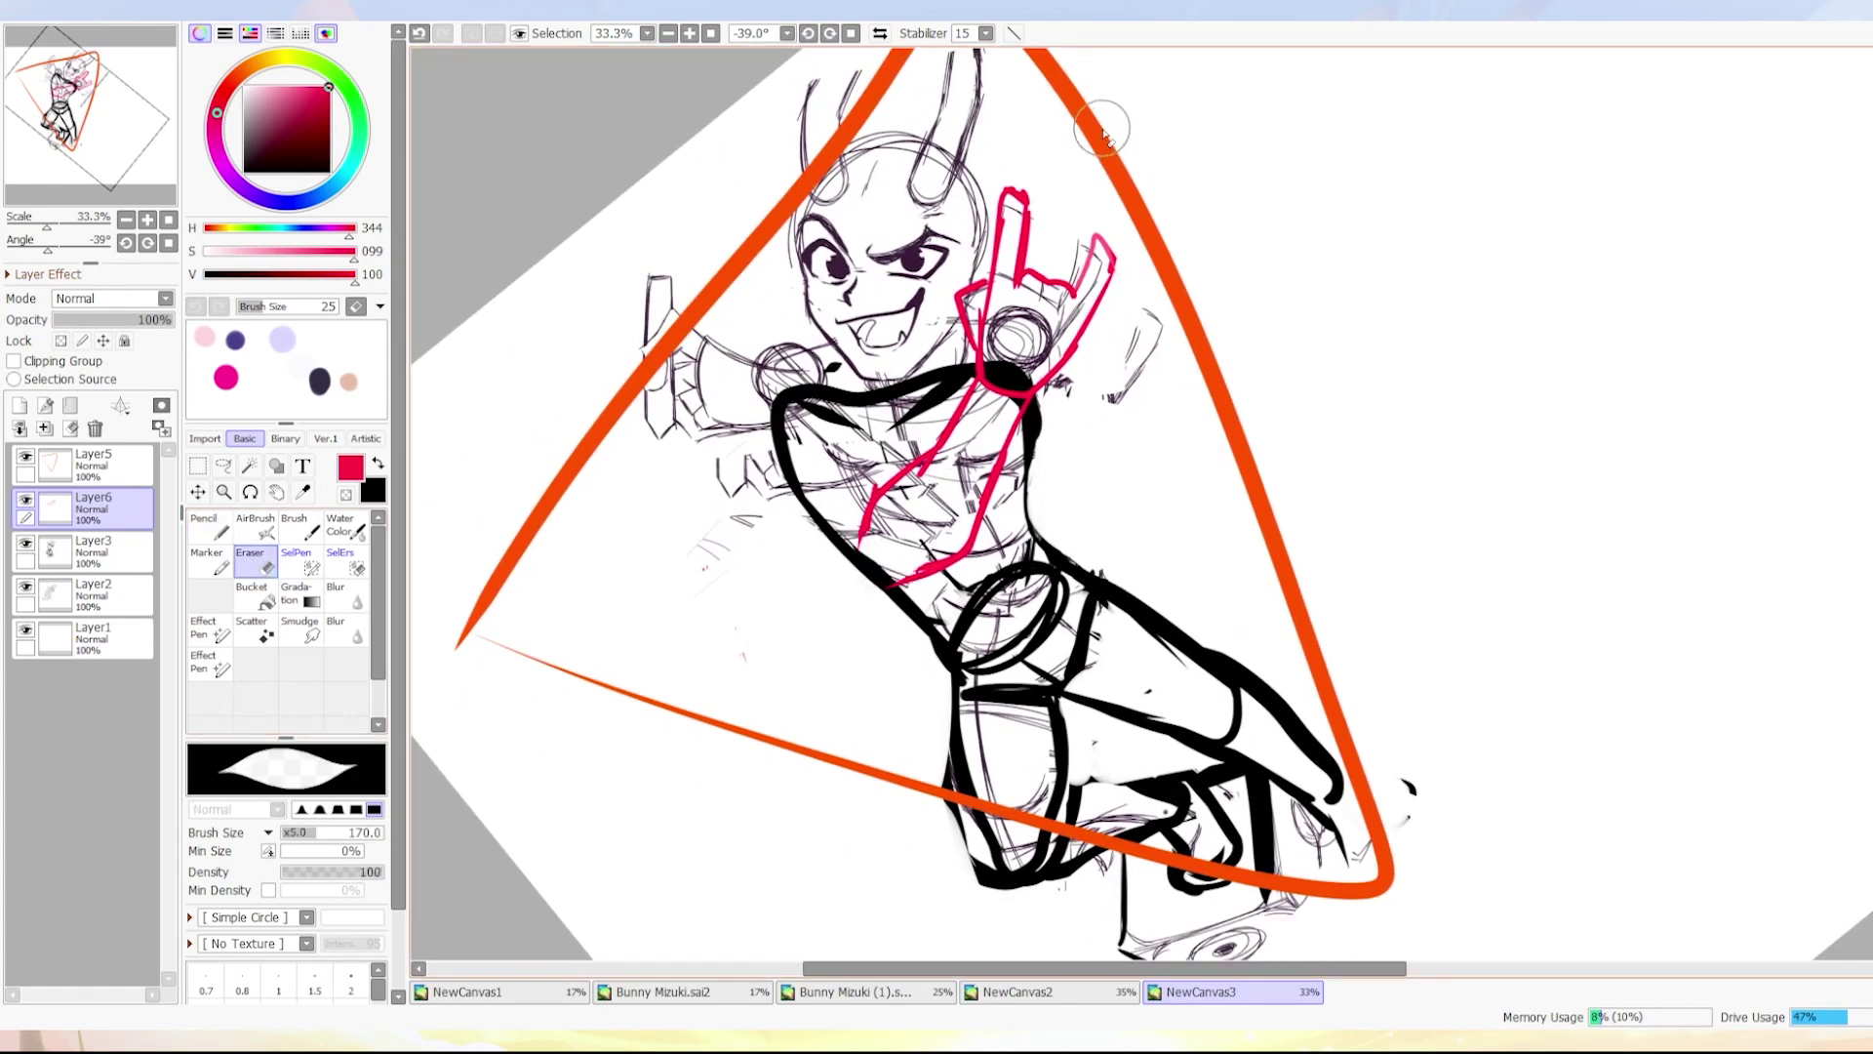
key("ctrl+t")
left_click_drag(1195, 388, 1151, 386)
key("Return")
Mirror the view, draw a pointed elbow and the upper arm's outer line in crimson, and rework the forearm's lower edge.
left_click(880, 33)
left_click_drag(1600, 117, 995, 112)
key("n")
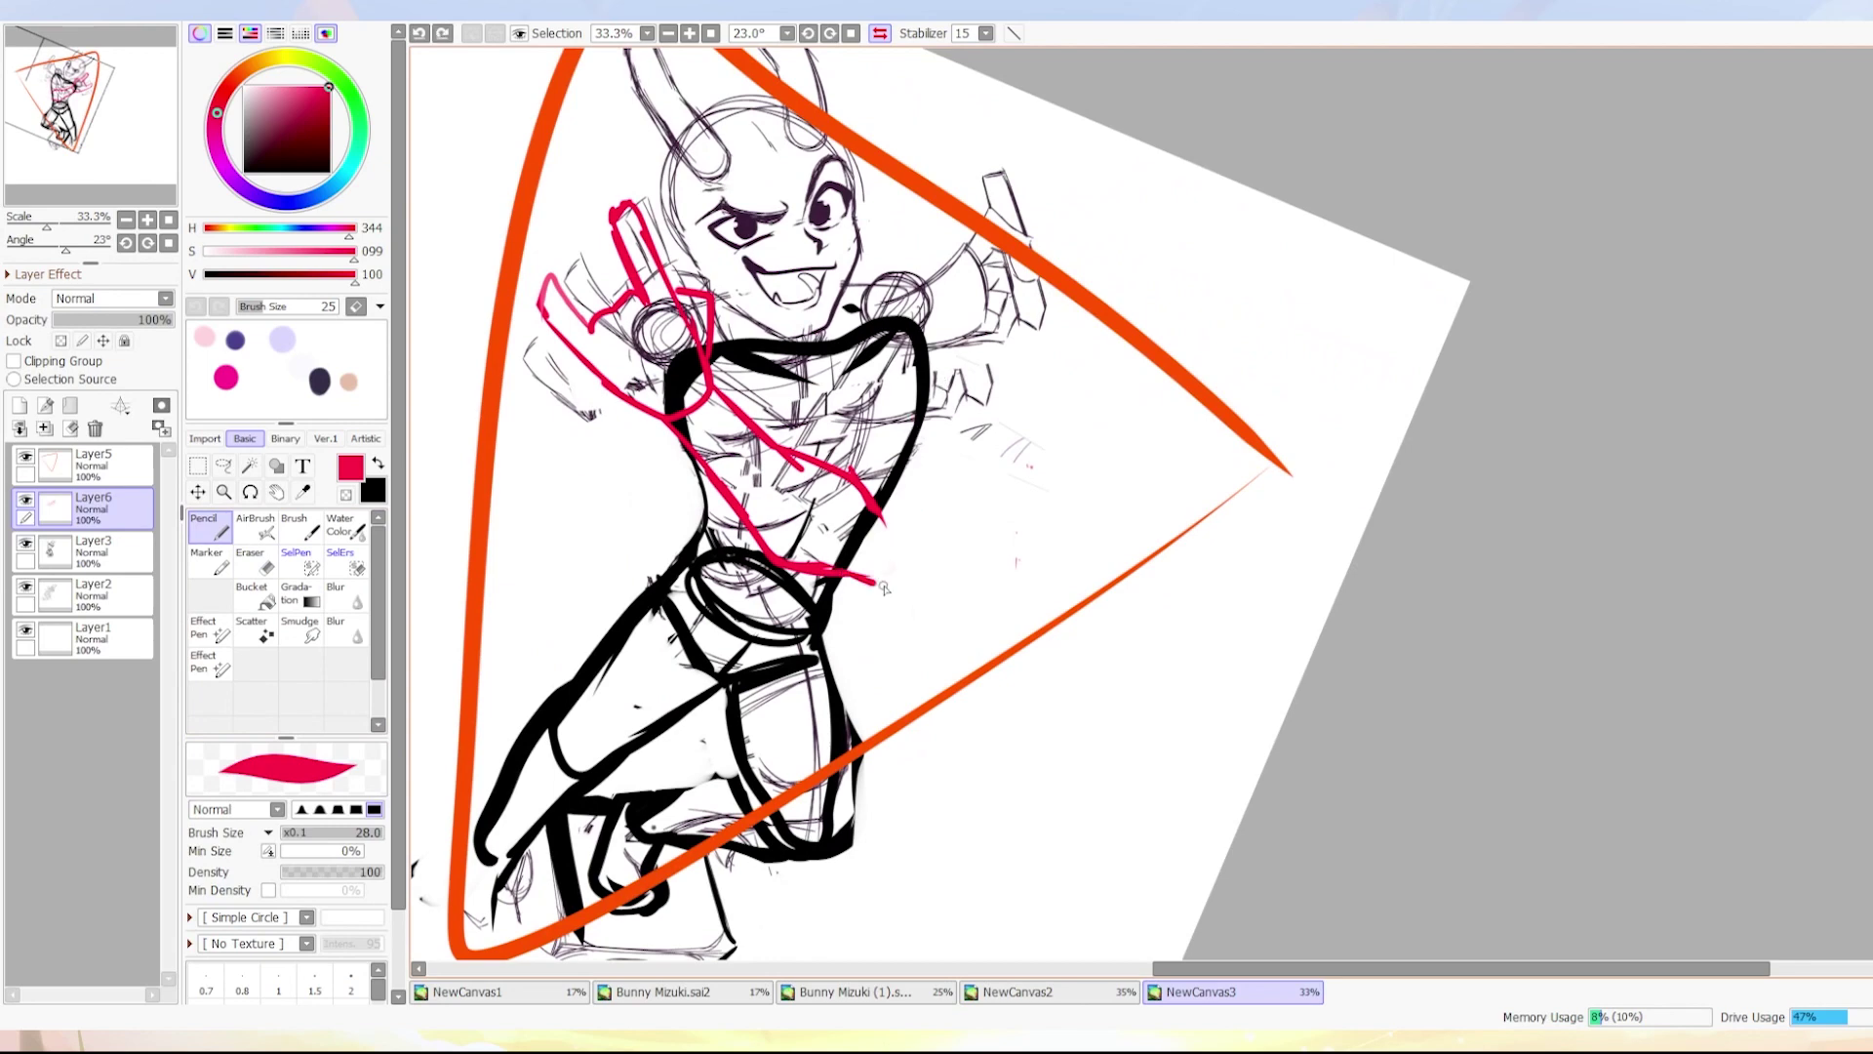
left_click_drag(885, 511, 894, 549)
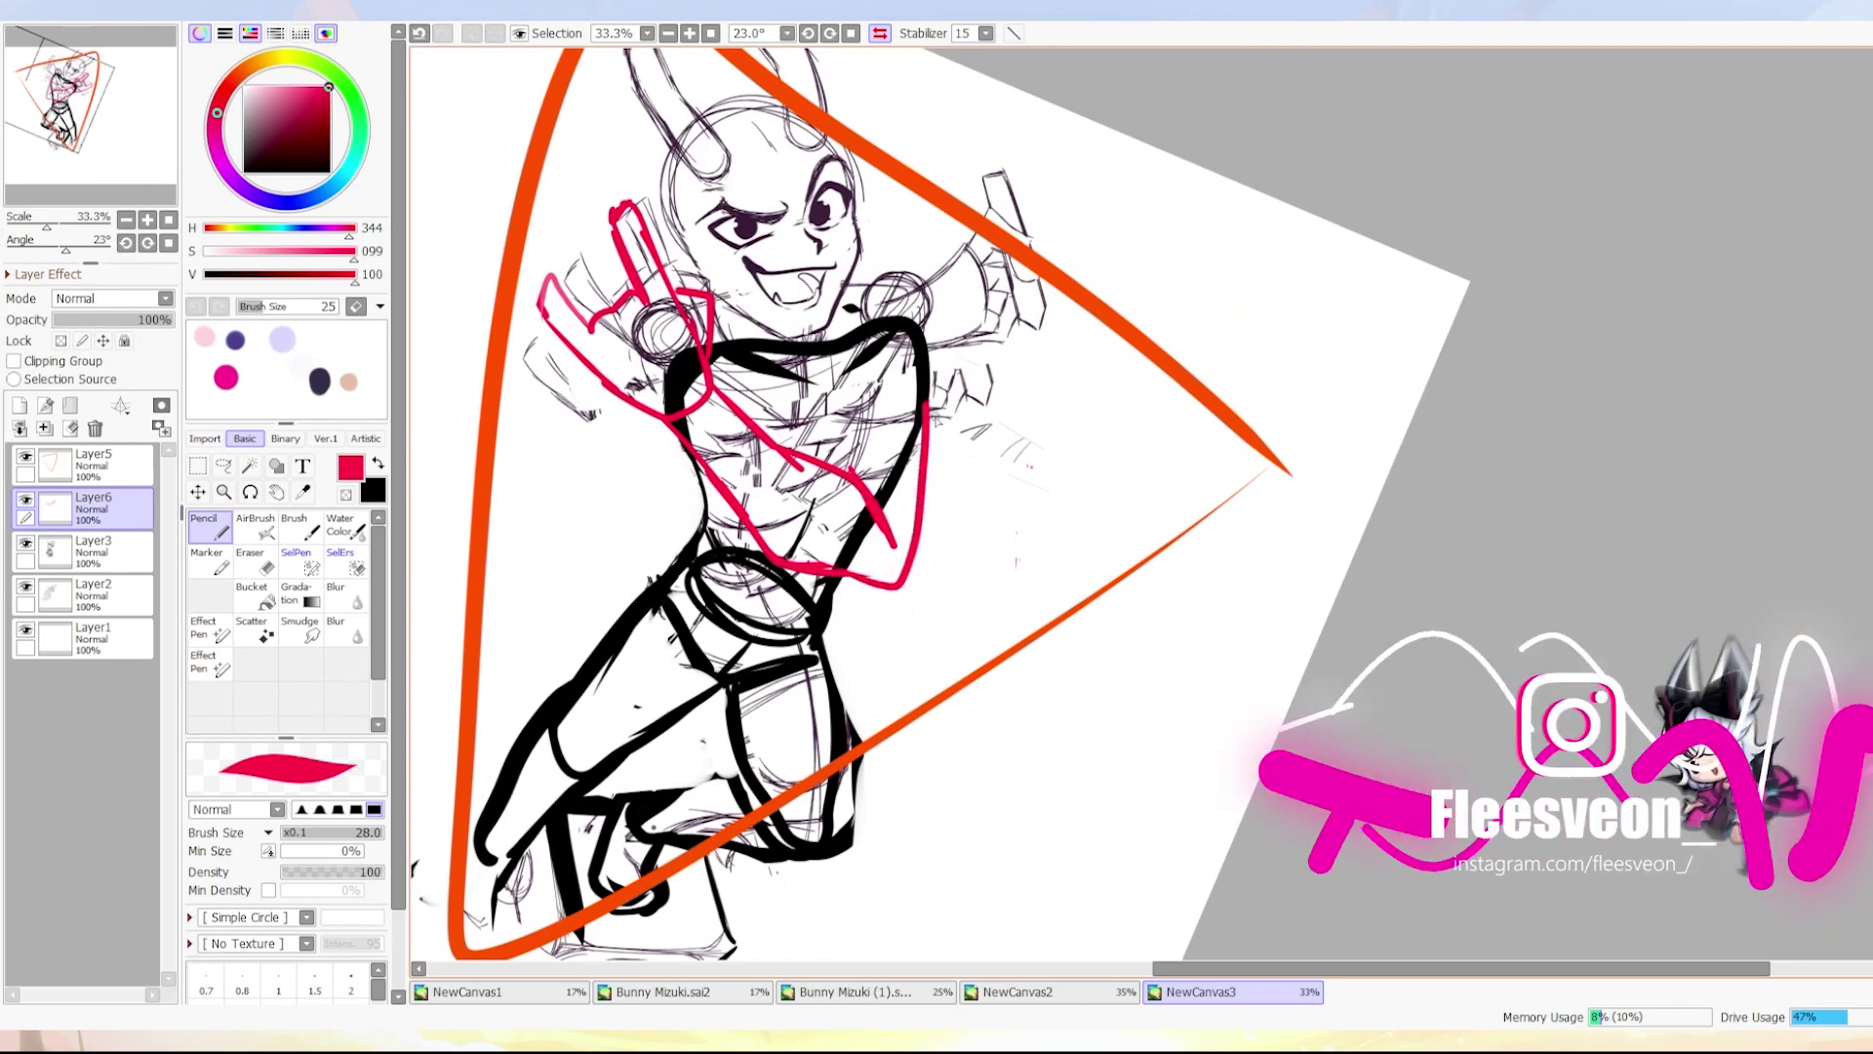
left_click_drag(738, 317, 953, 610)
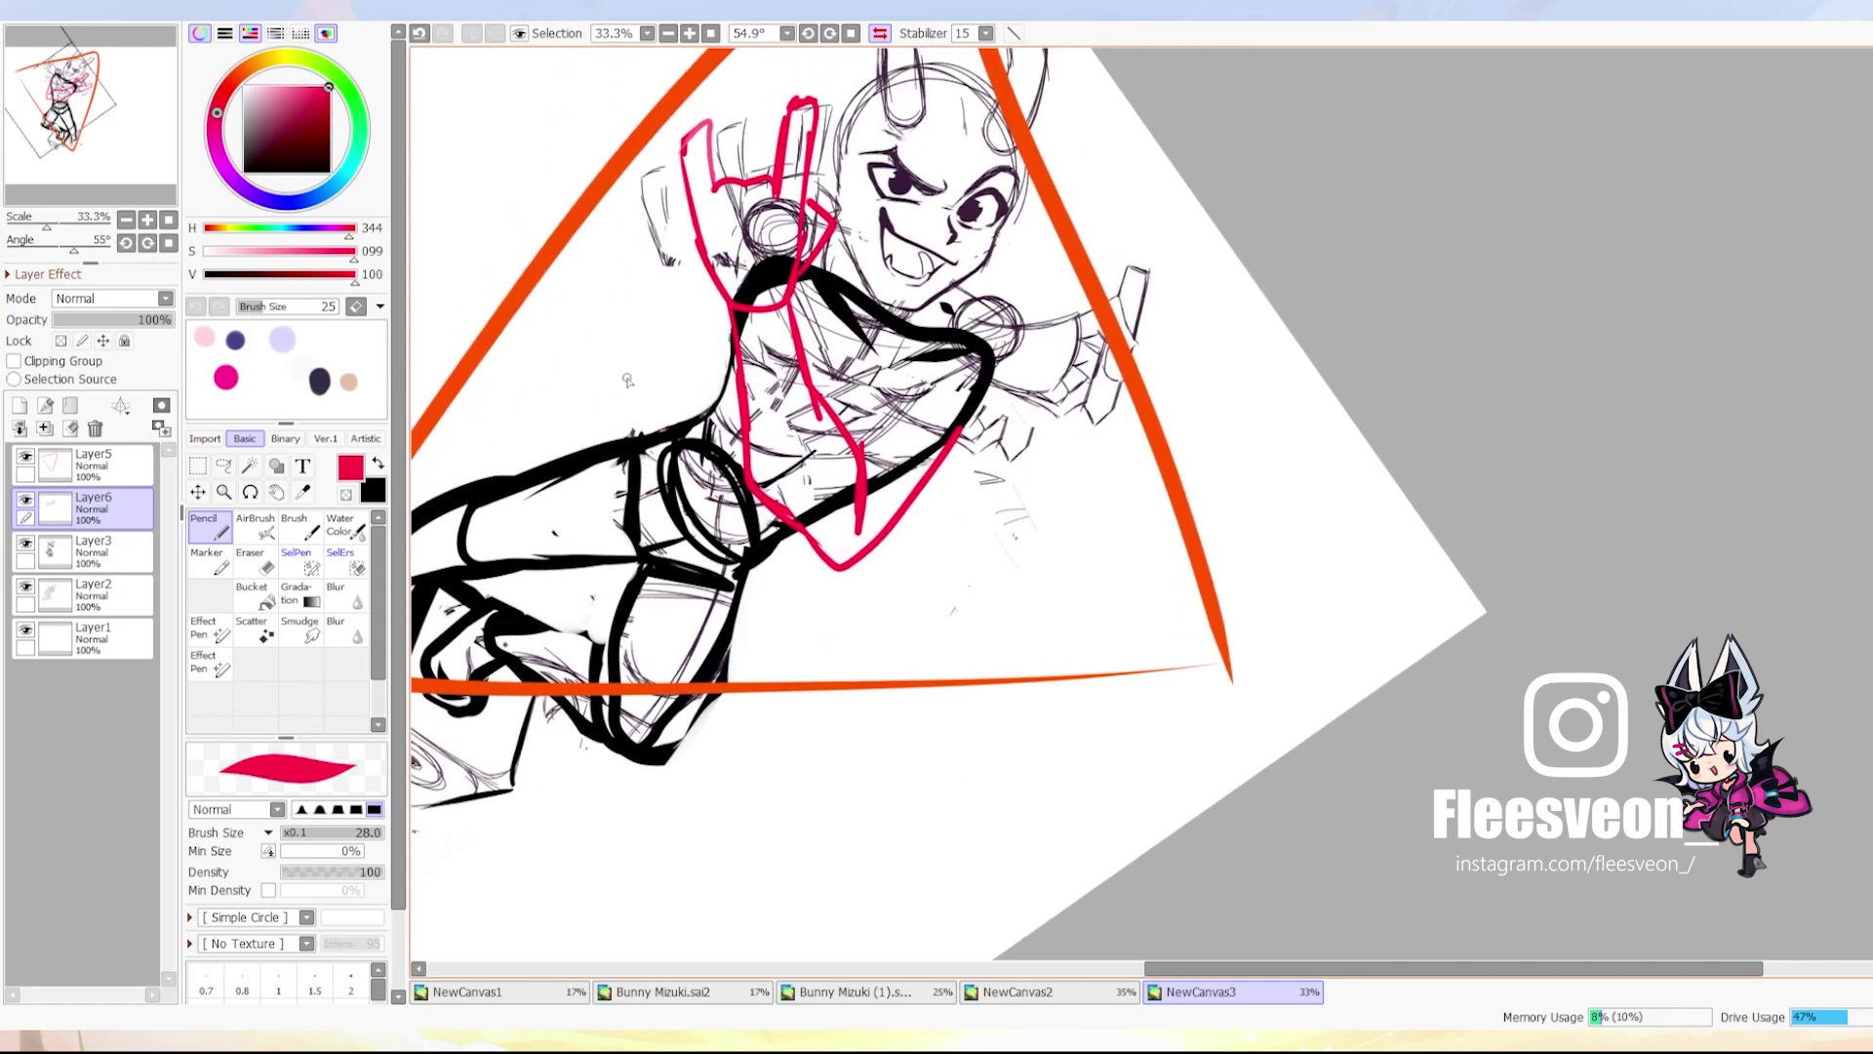
key("e")
key("n")
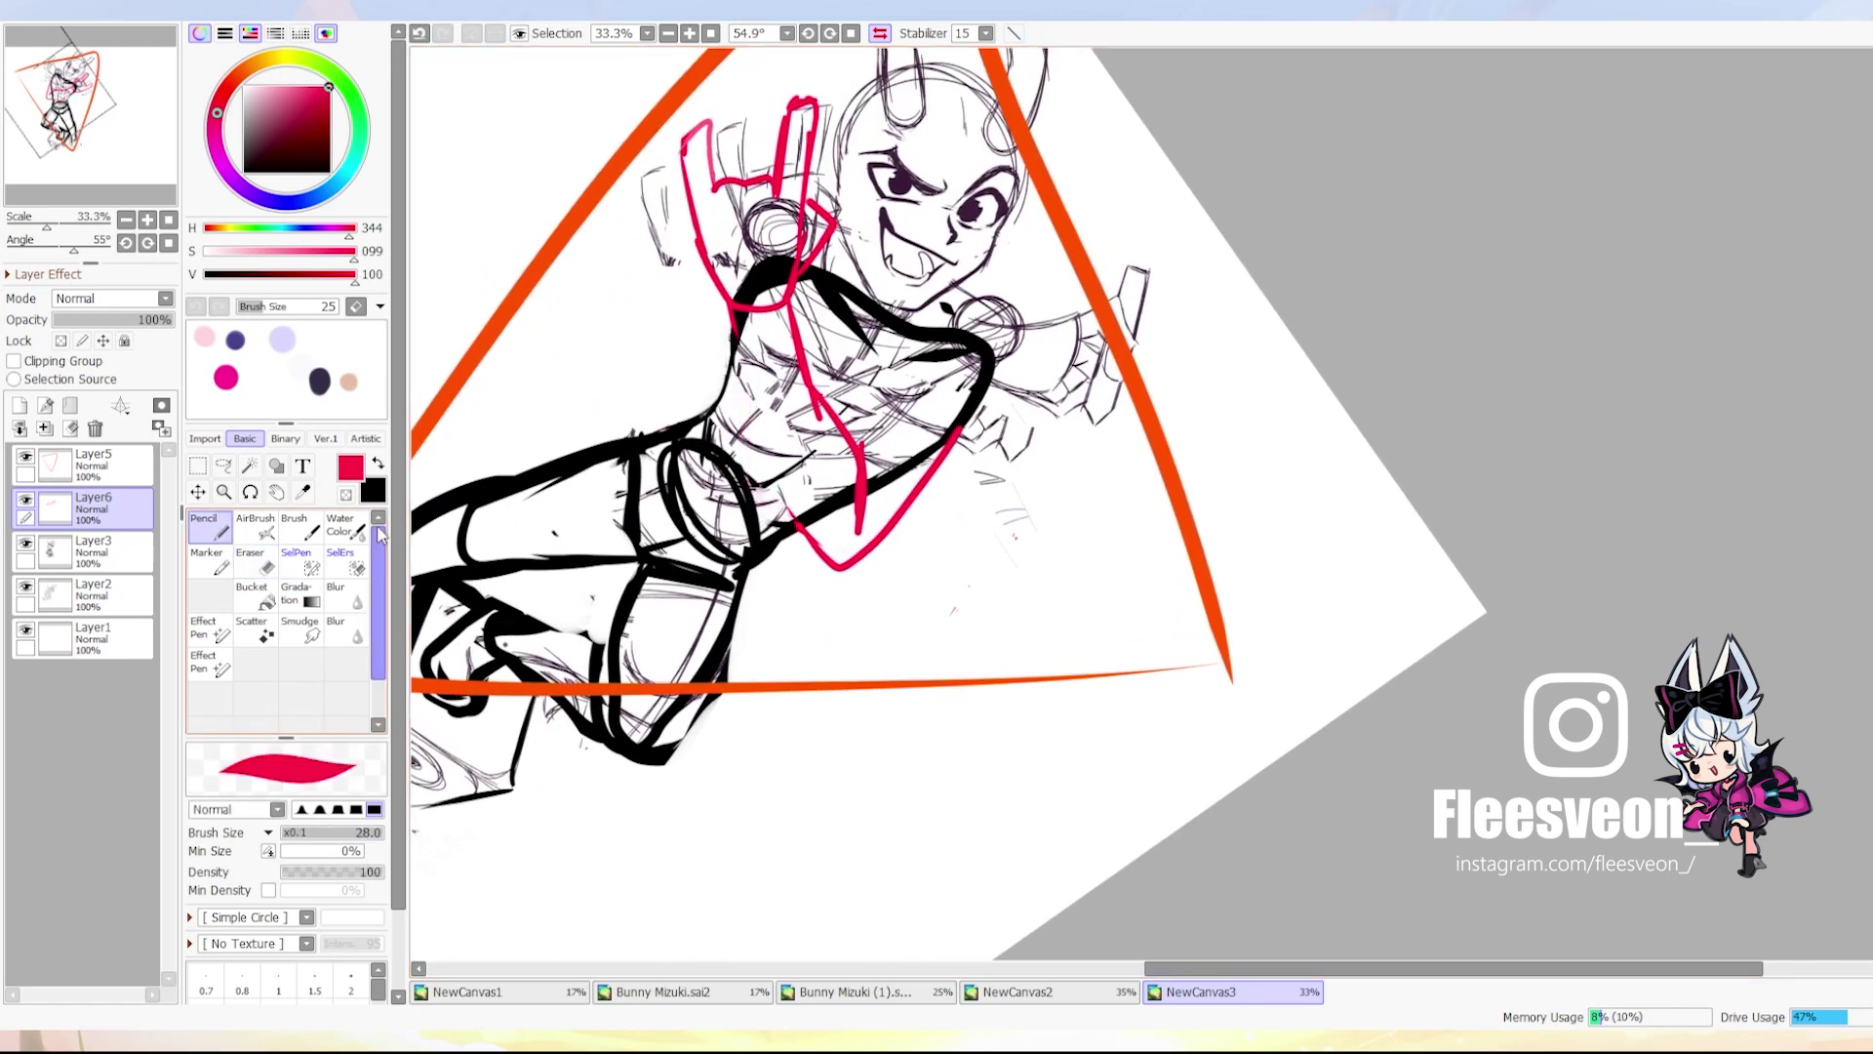
mouse_move(746, 390)
left_mouse_down()
mouse_move(757, 455)
mouse_move(822, 568)
mouse_move(814, 410)
mouse_move(864, 231)
mouse_move(1499, 61)
mouse_move(890, 9)
left_mouse_up()
Transform the crimson arm with a slight clockwise rotation so its elbow sits higher and farther out from the torso.
key("ctrl+t")
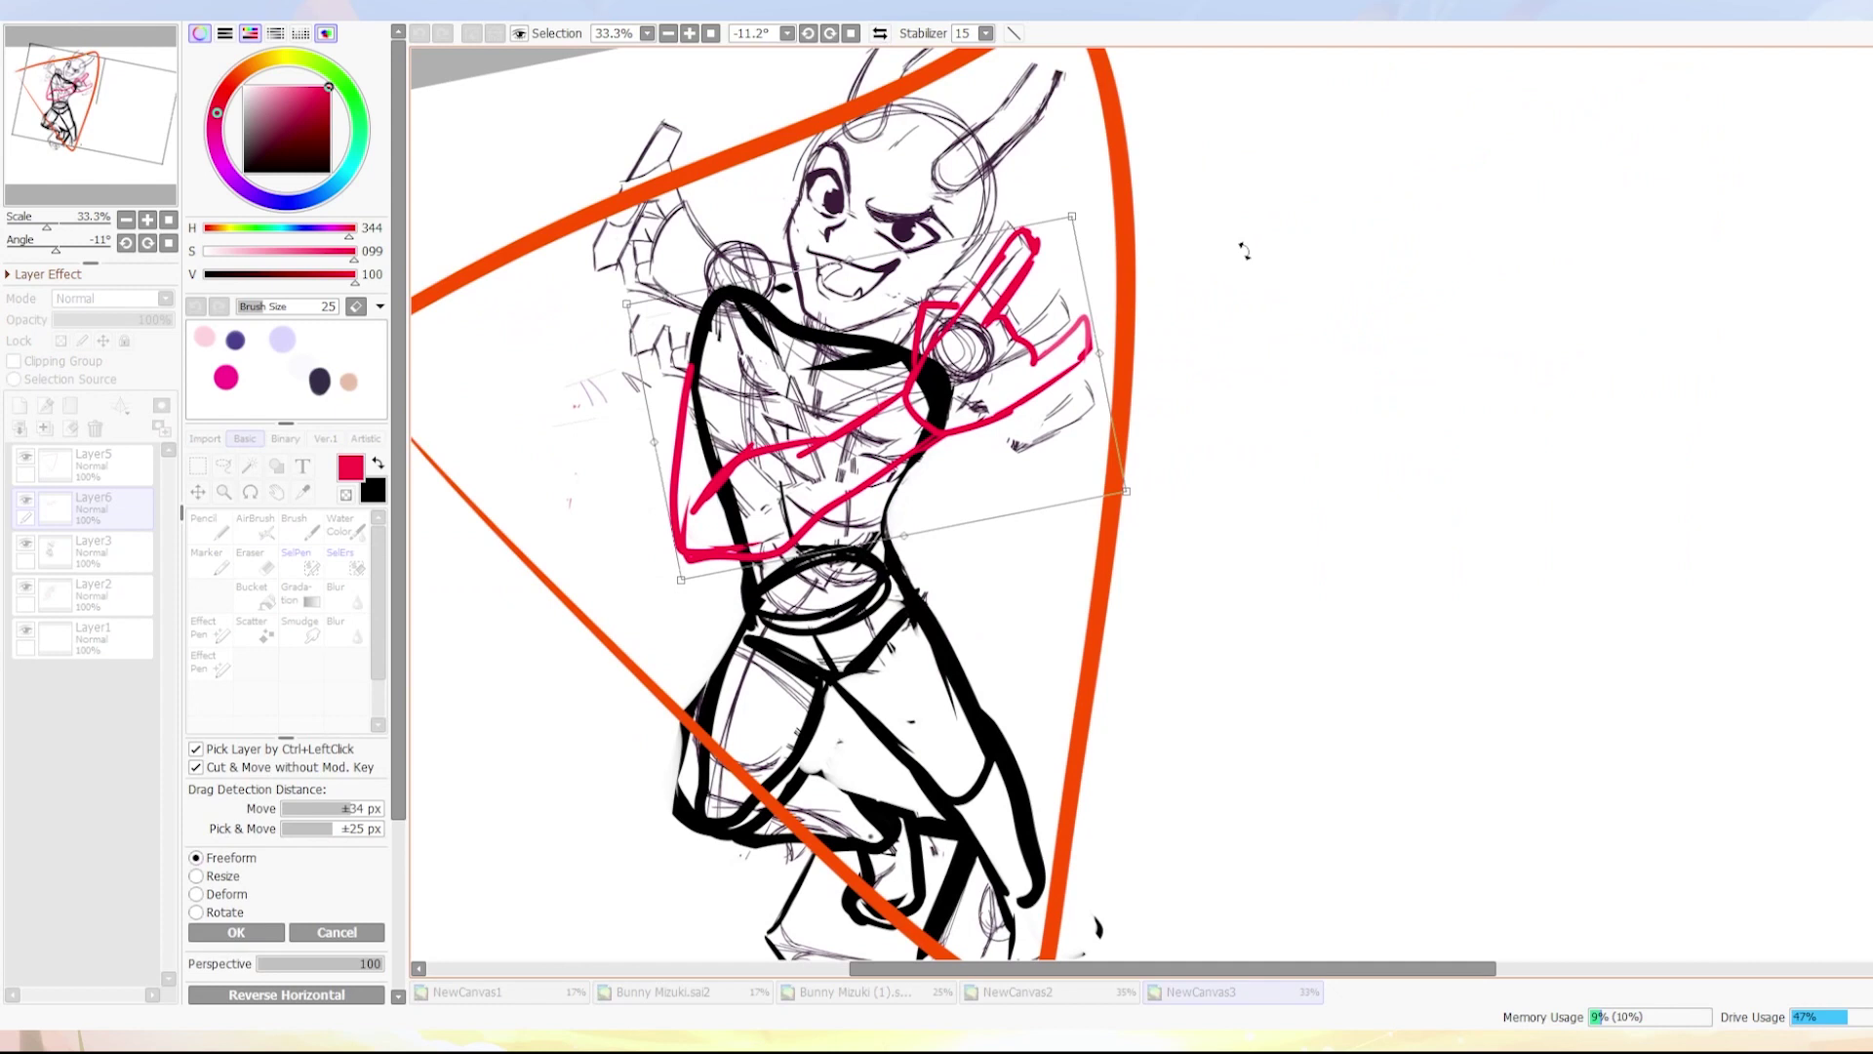
left_click_drag(1244, 251, 1092, 235)
left_click_drag(1057, 320, 1043, 327)
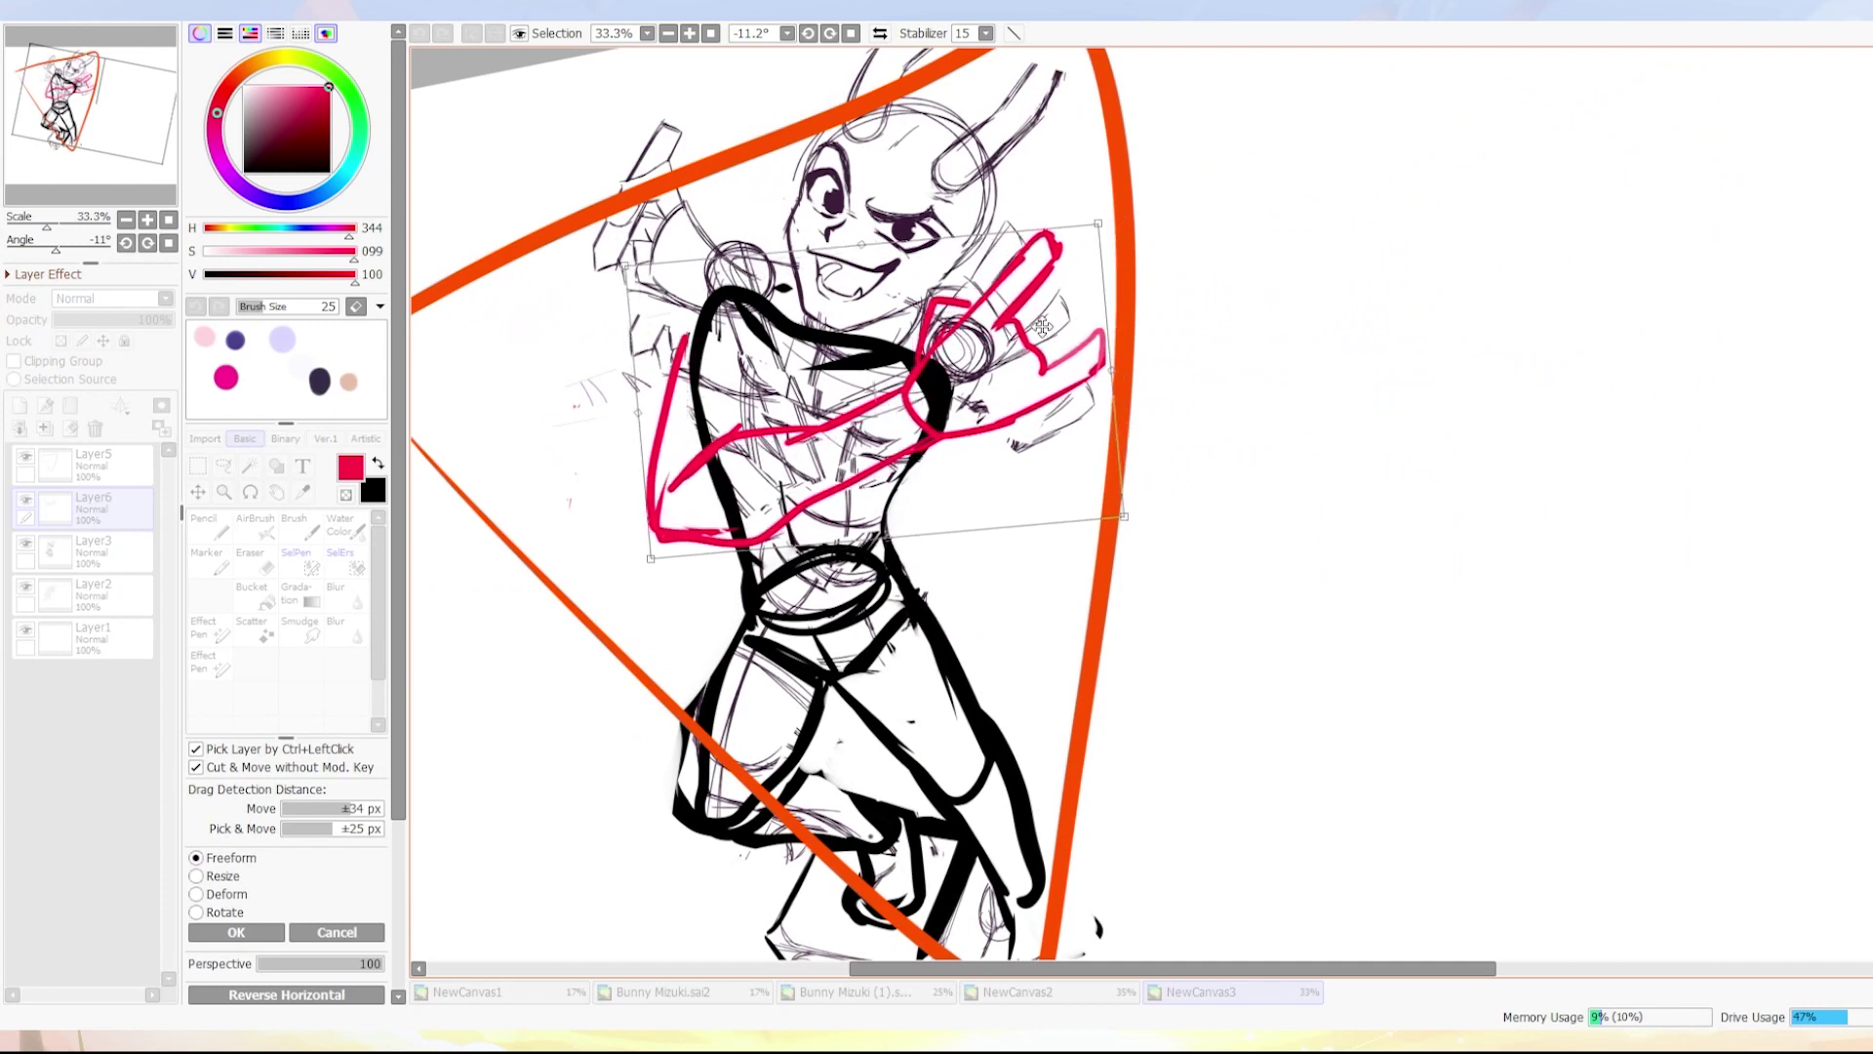
key("Return")
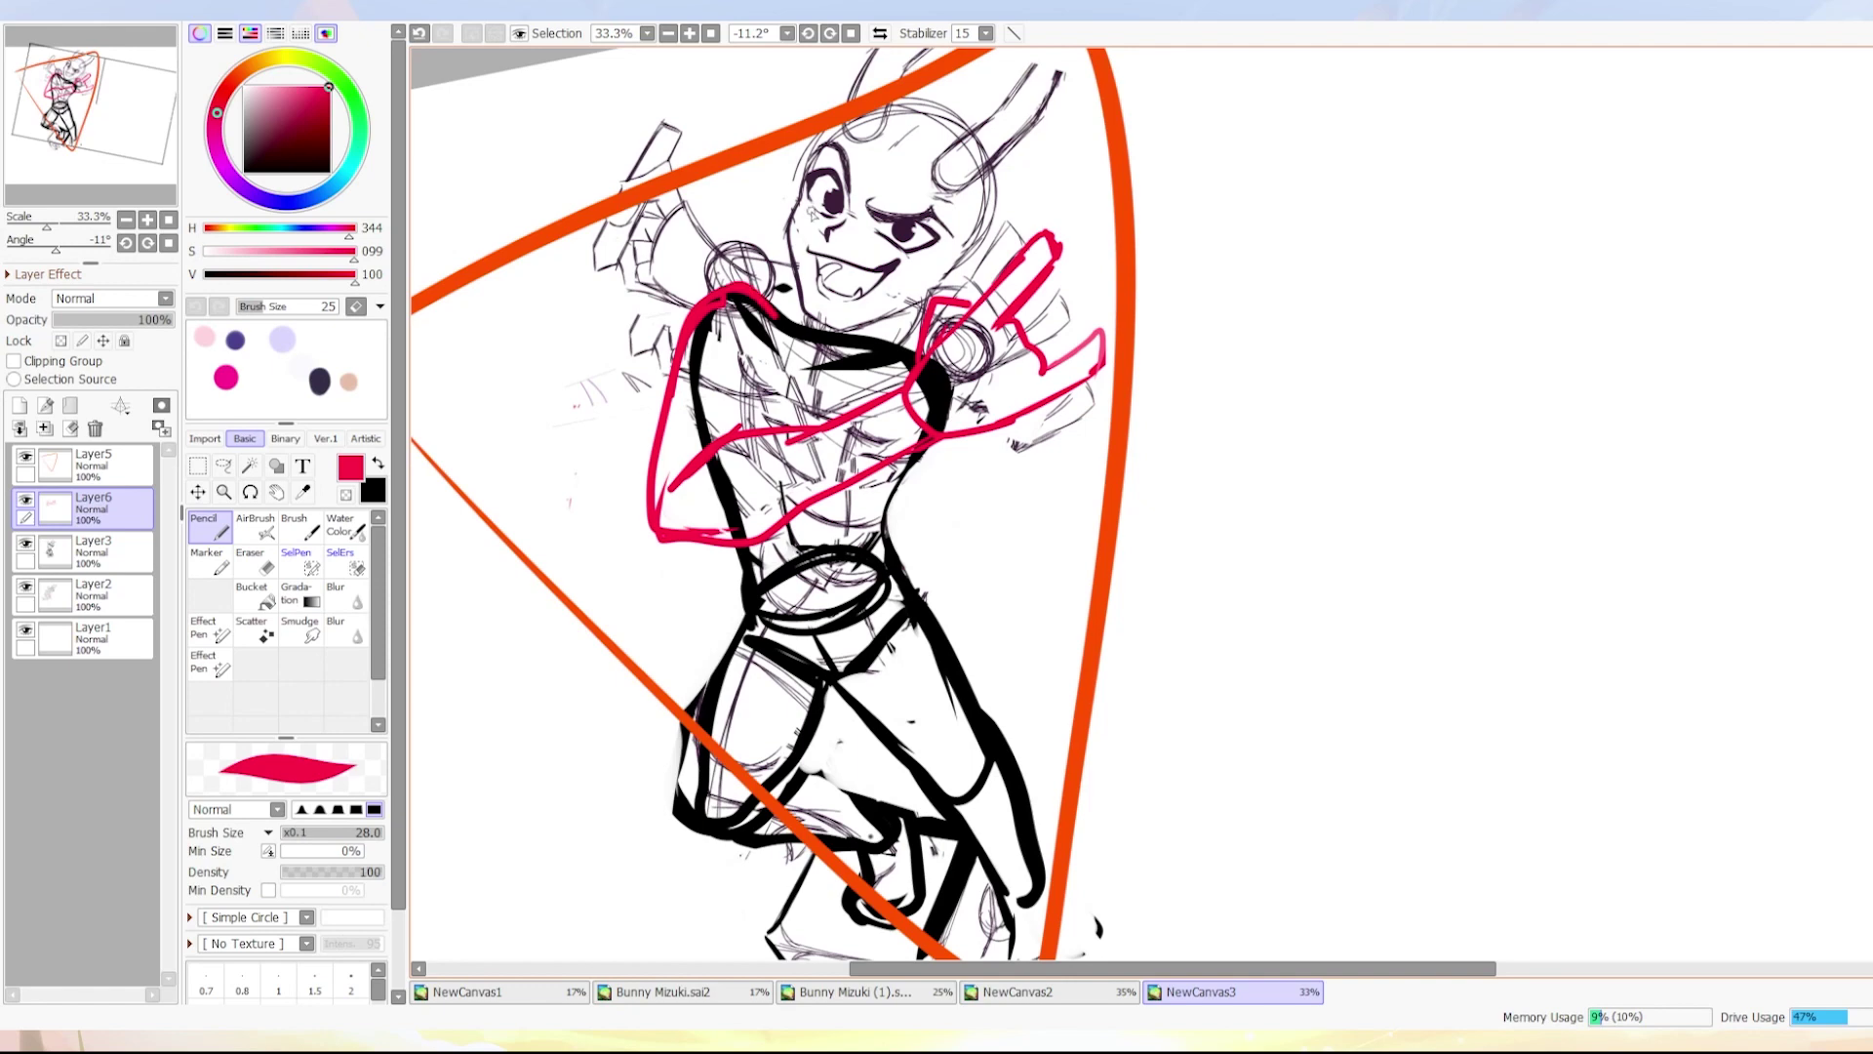
Mirror the view with rotation reset, add a layer above the body lines, and draw the other arm's raised fist in crimson.
left_click_drag(1556, 213, 1152, 224)
key("Home")
key("h")
left_click(20, 405)
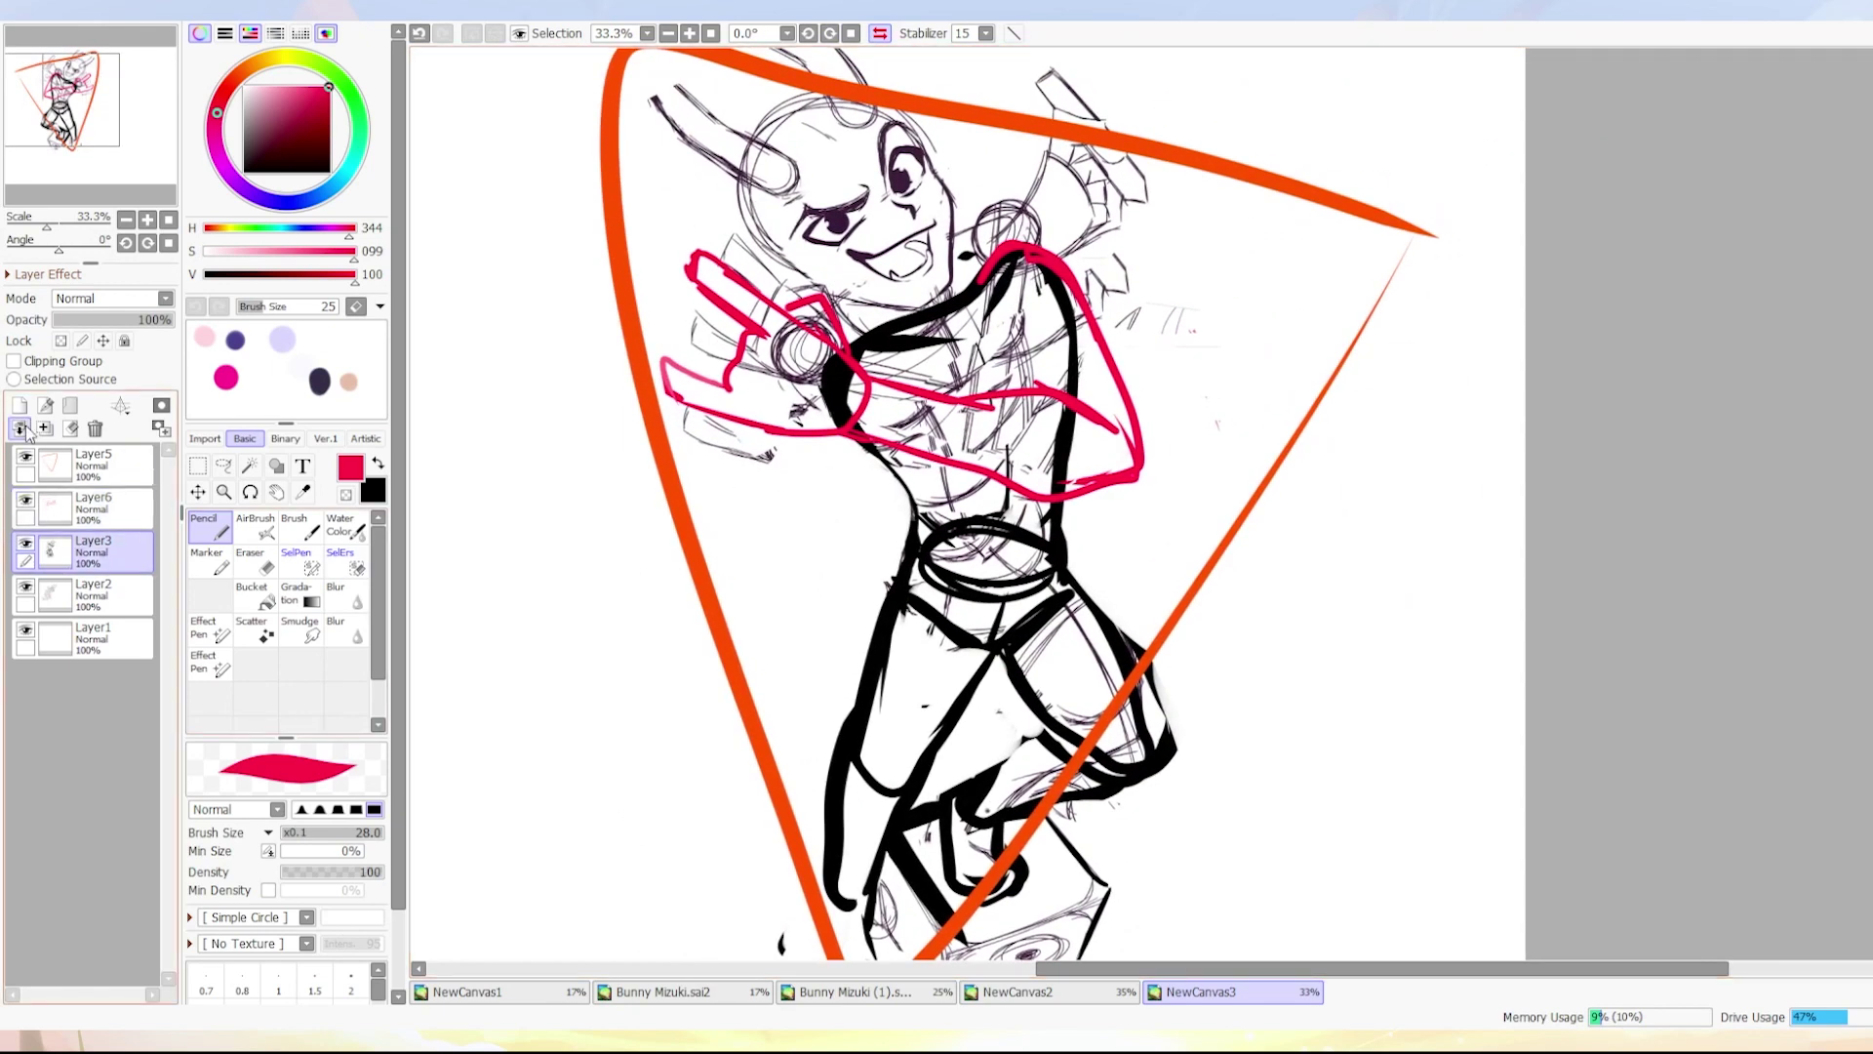
left_click_drag(1206, 149, 1147, 205)
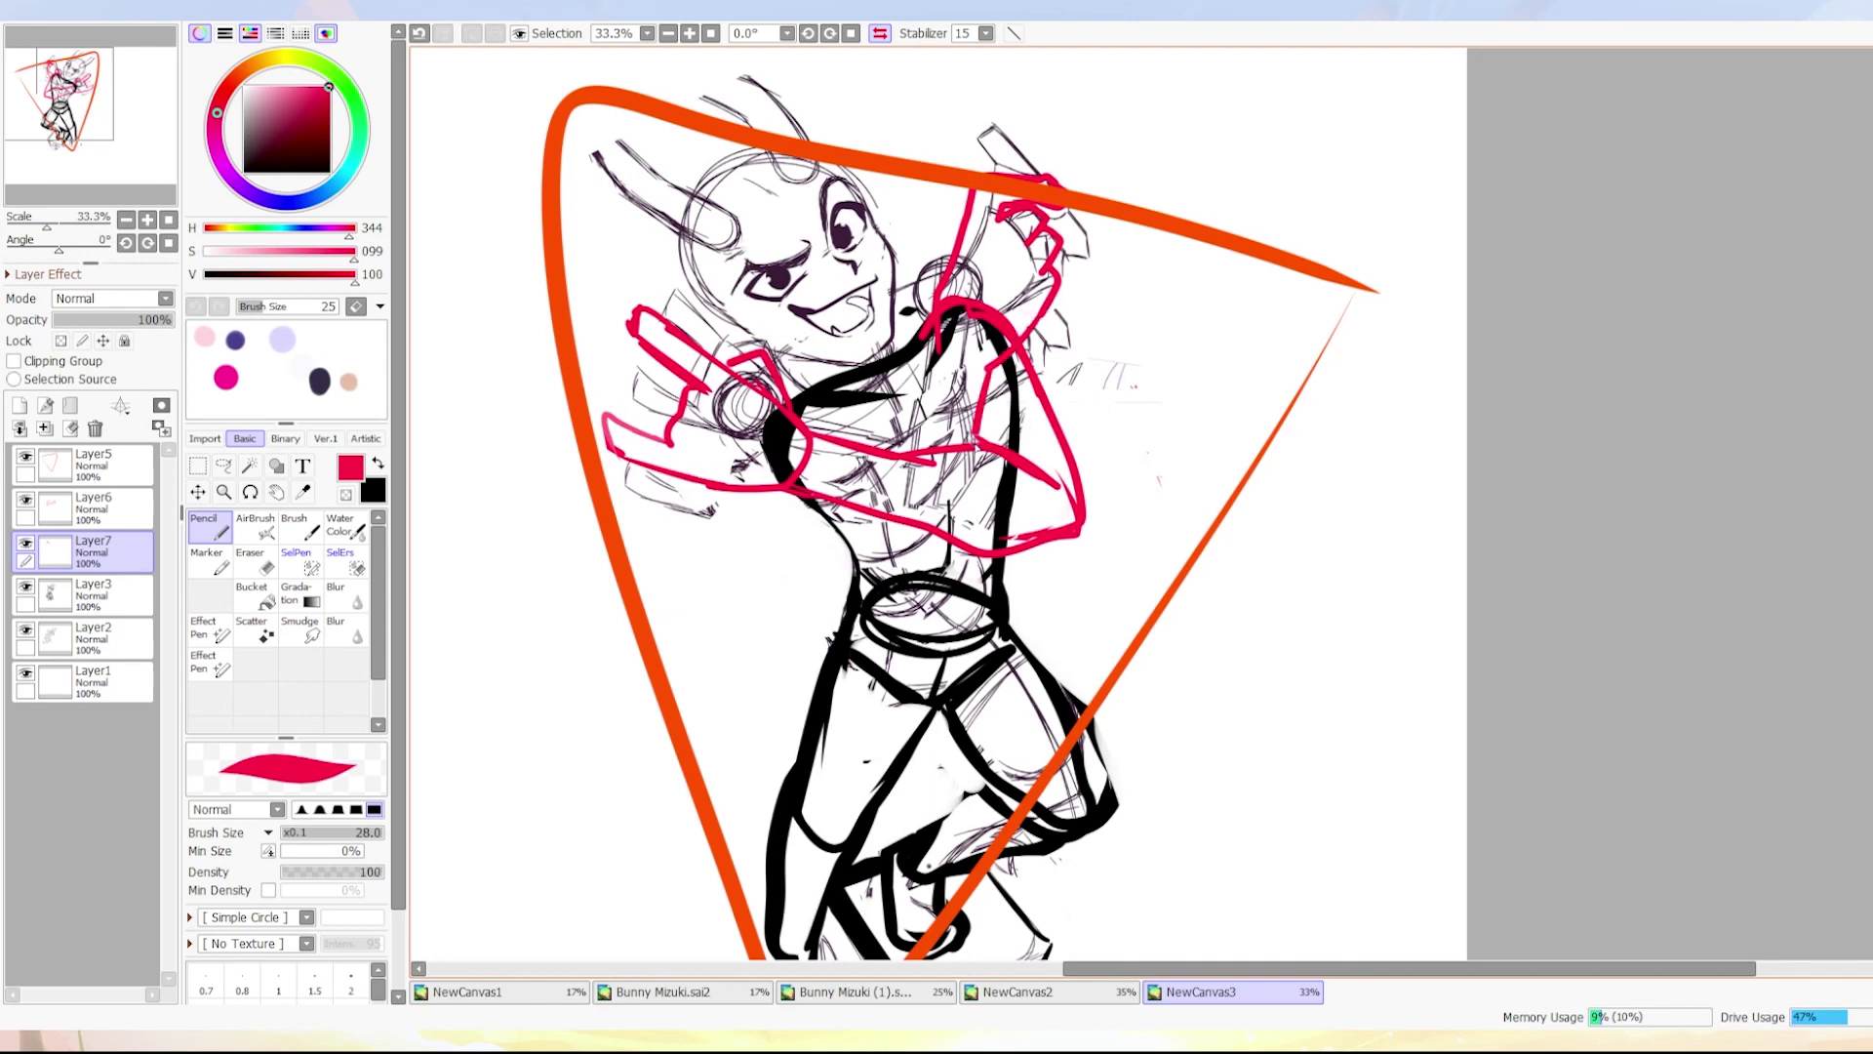
Transform the raised crimson fist slightly and draw its forearm's inner line down over the chest.
key("ctrl+t")
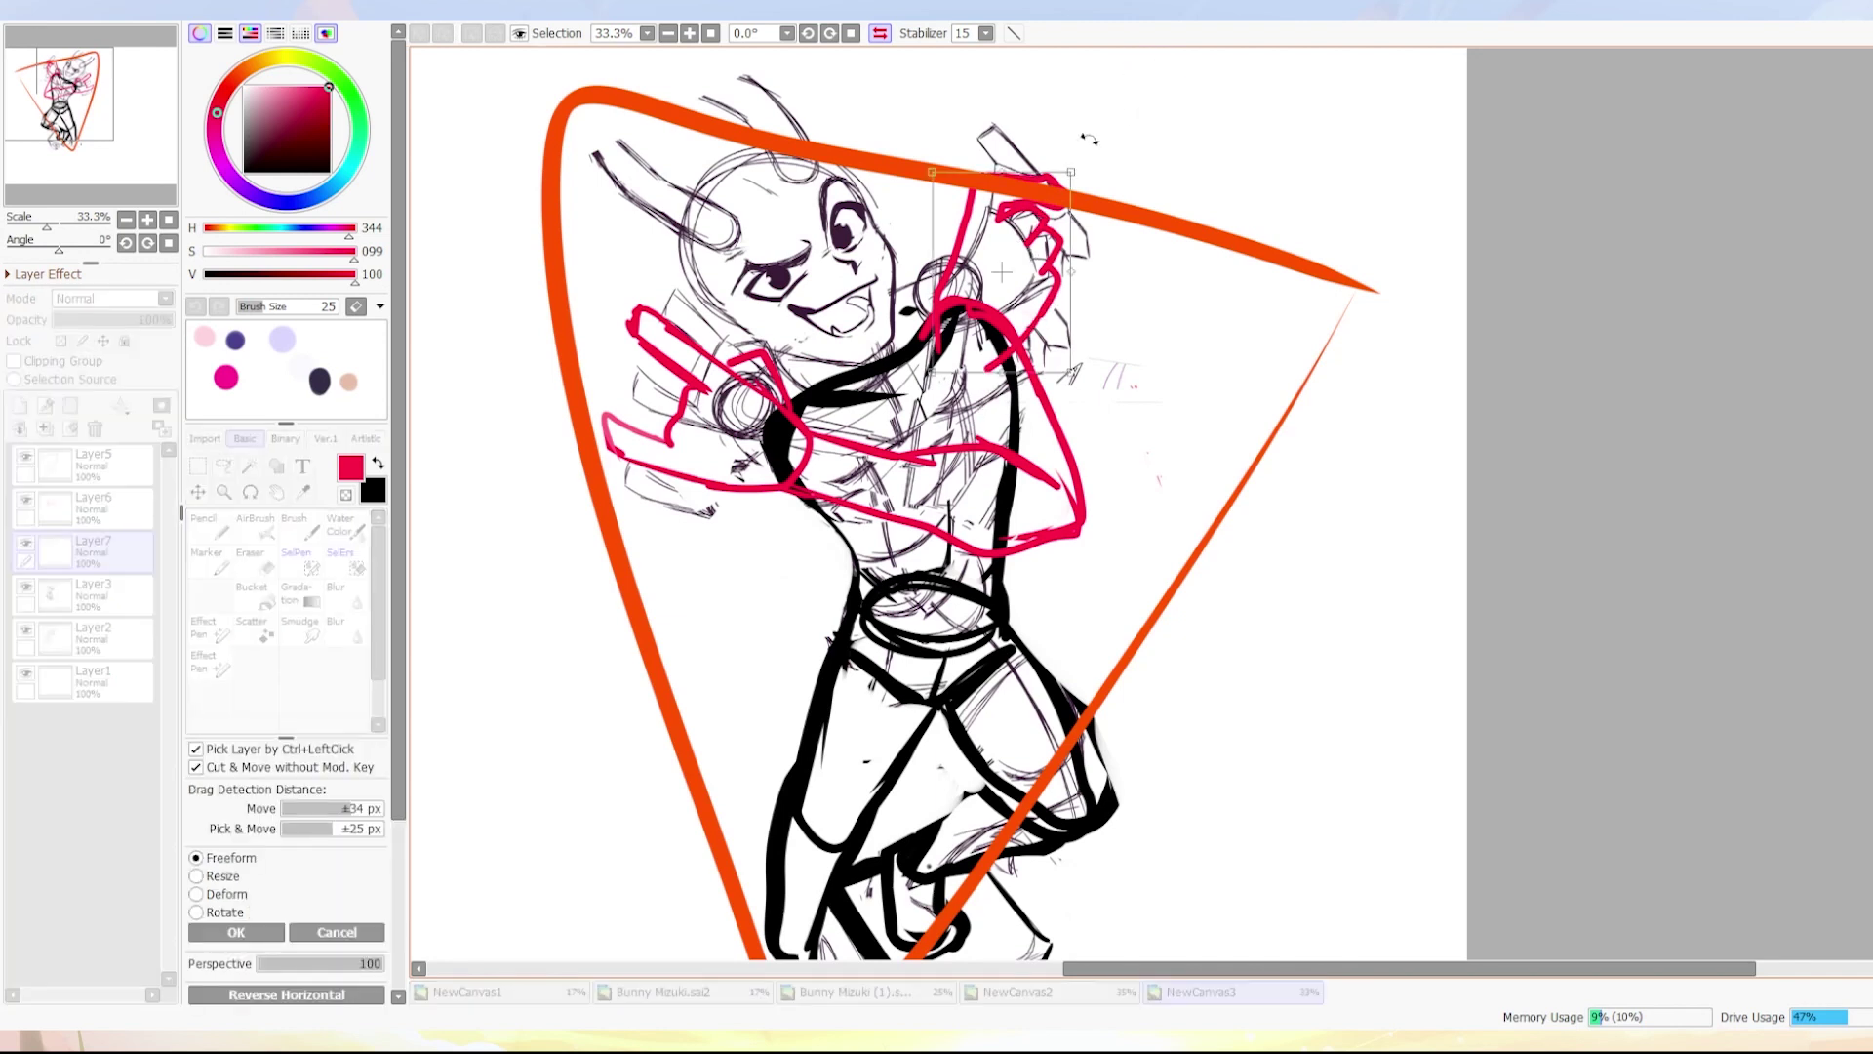
key("Return")
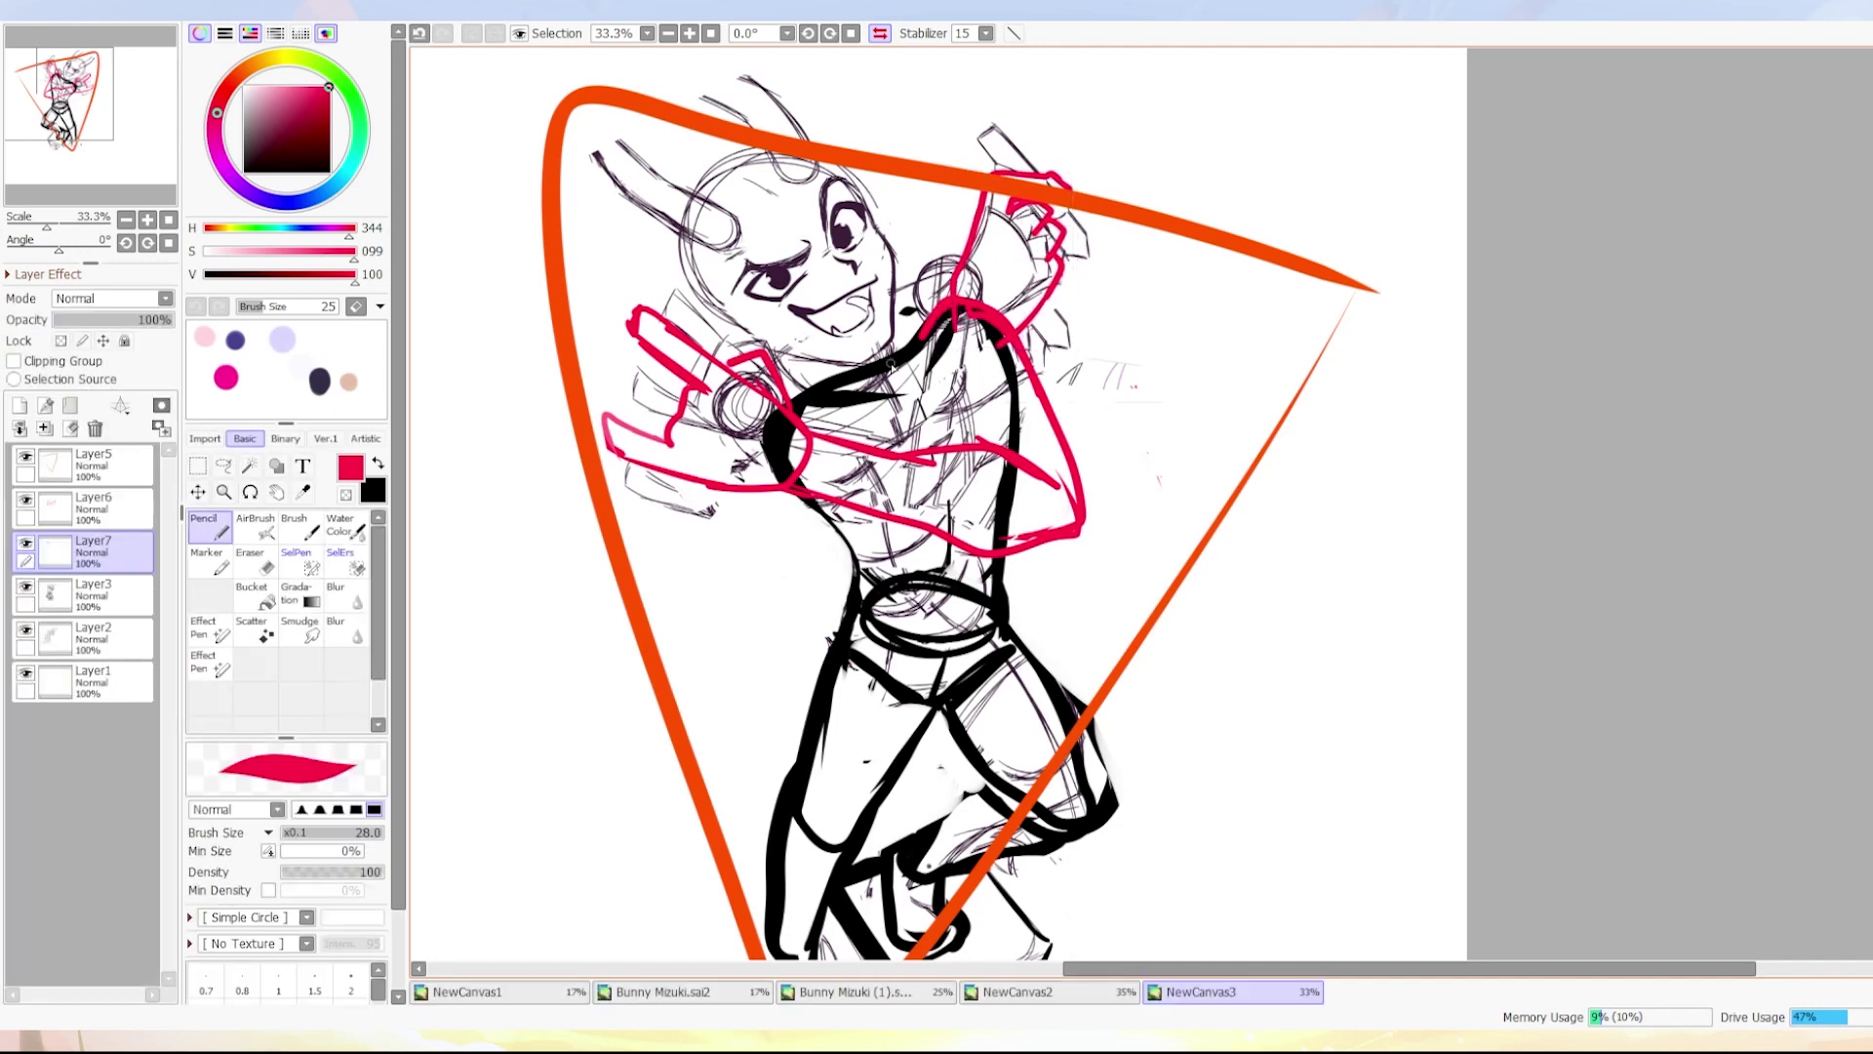
key("e")
key("n")
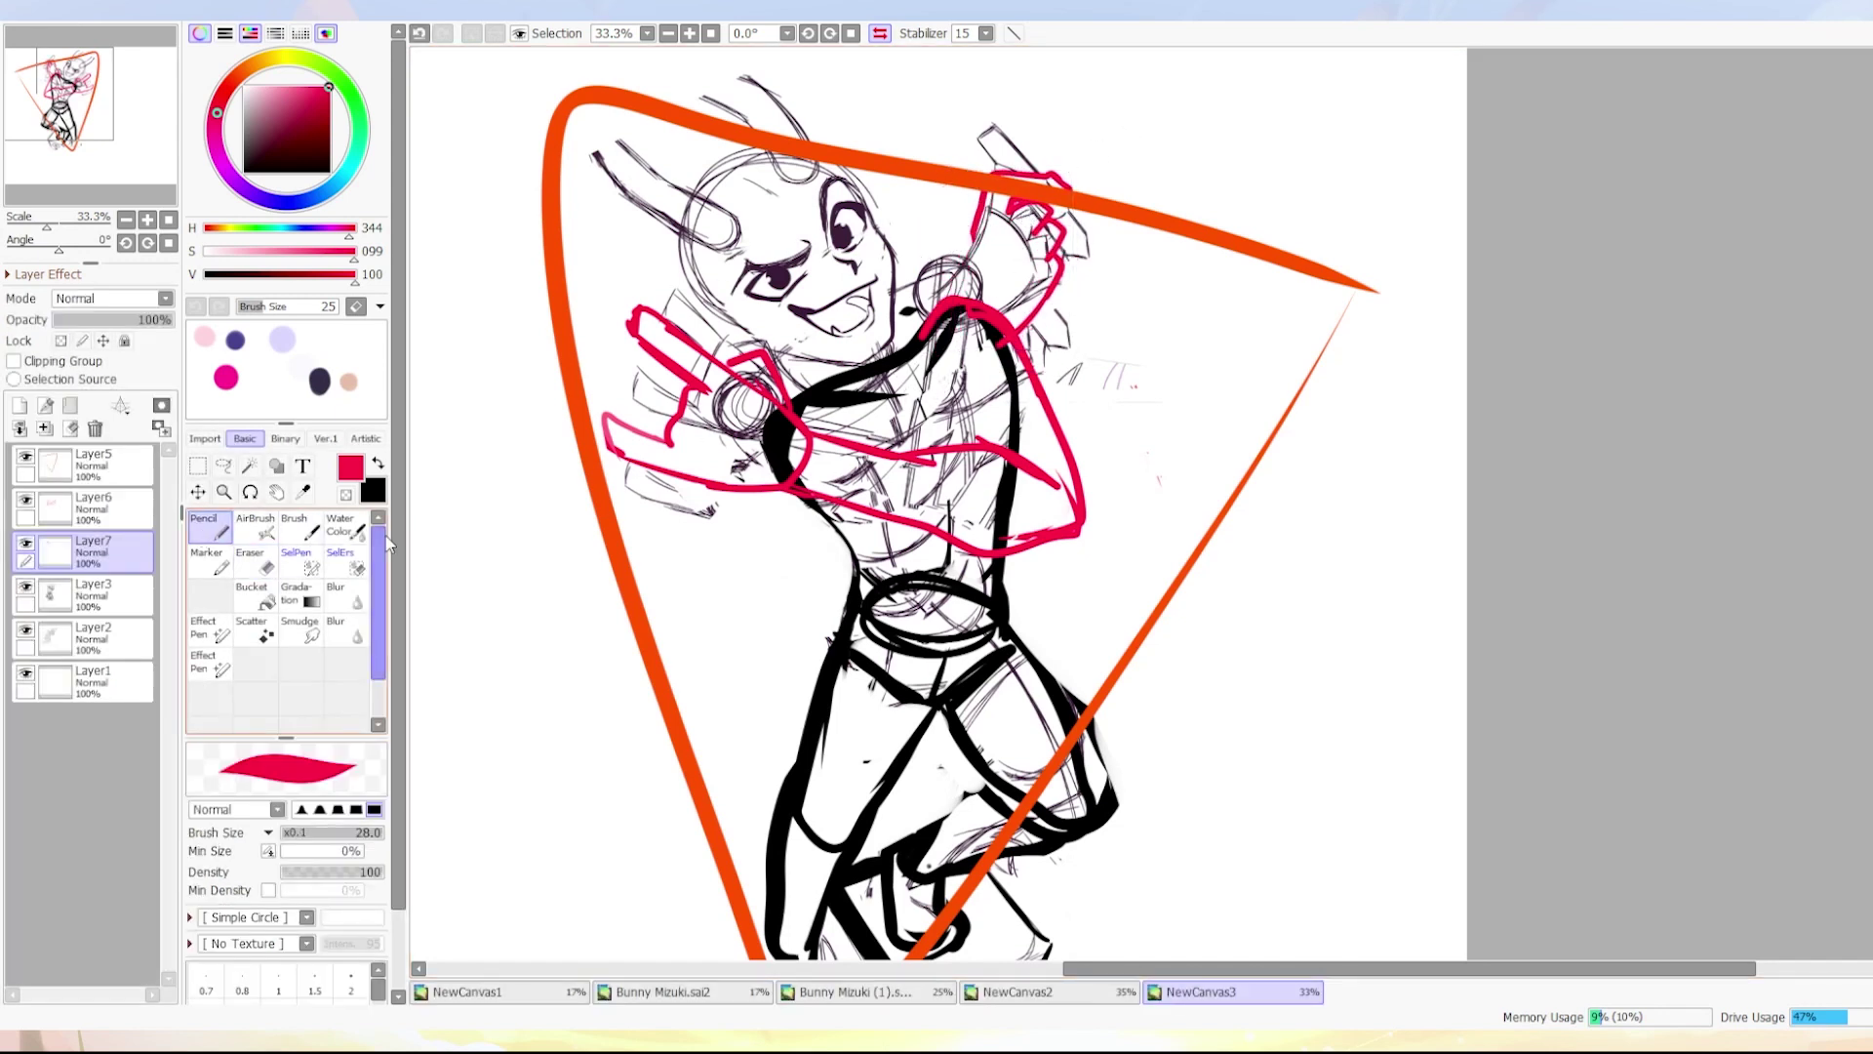
left_click_drag(950, 308, 946, 426)
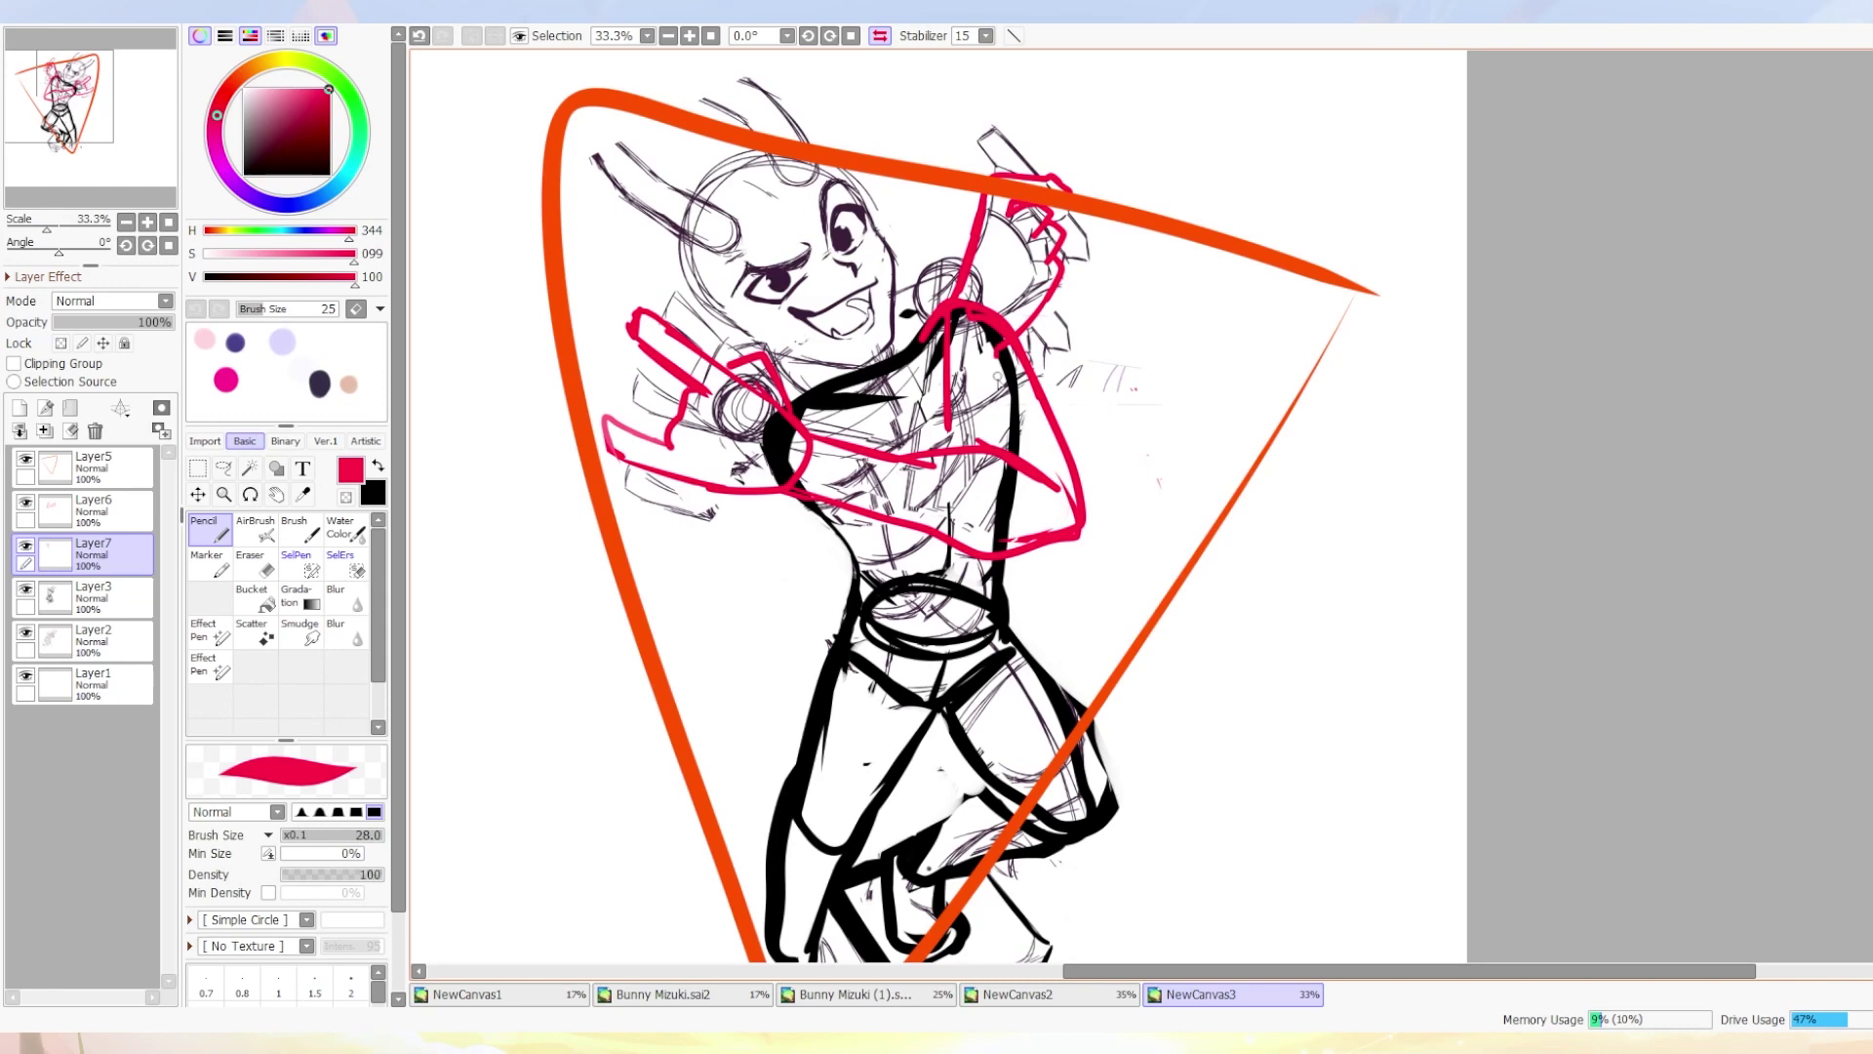
Transform the oversized foreground arm so it tilts and sits slightly higher across the torso, checking it in mirrored view.
left_click(1000, 415, "ctrl")
key("ctrl+t")
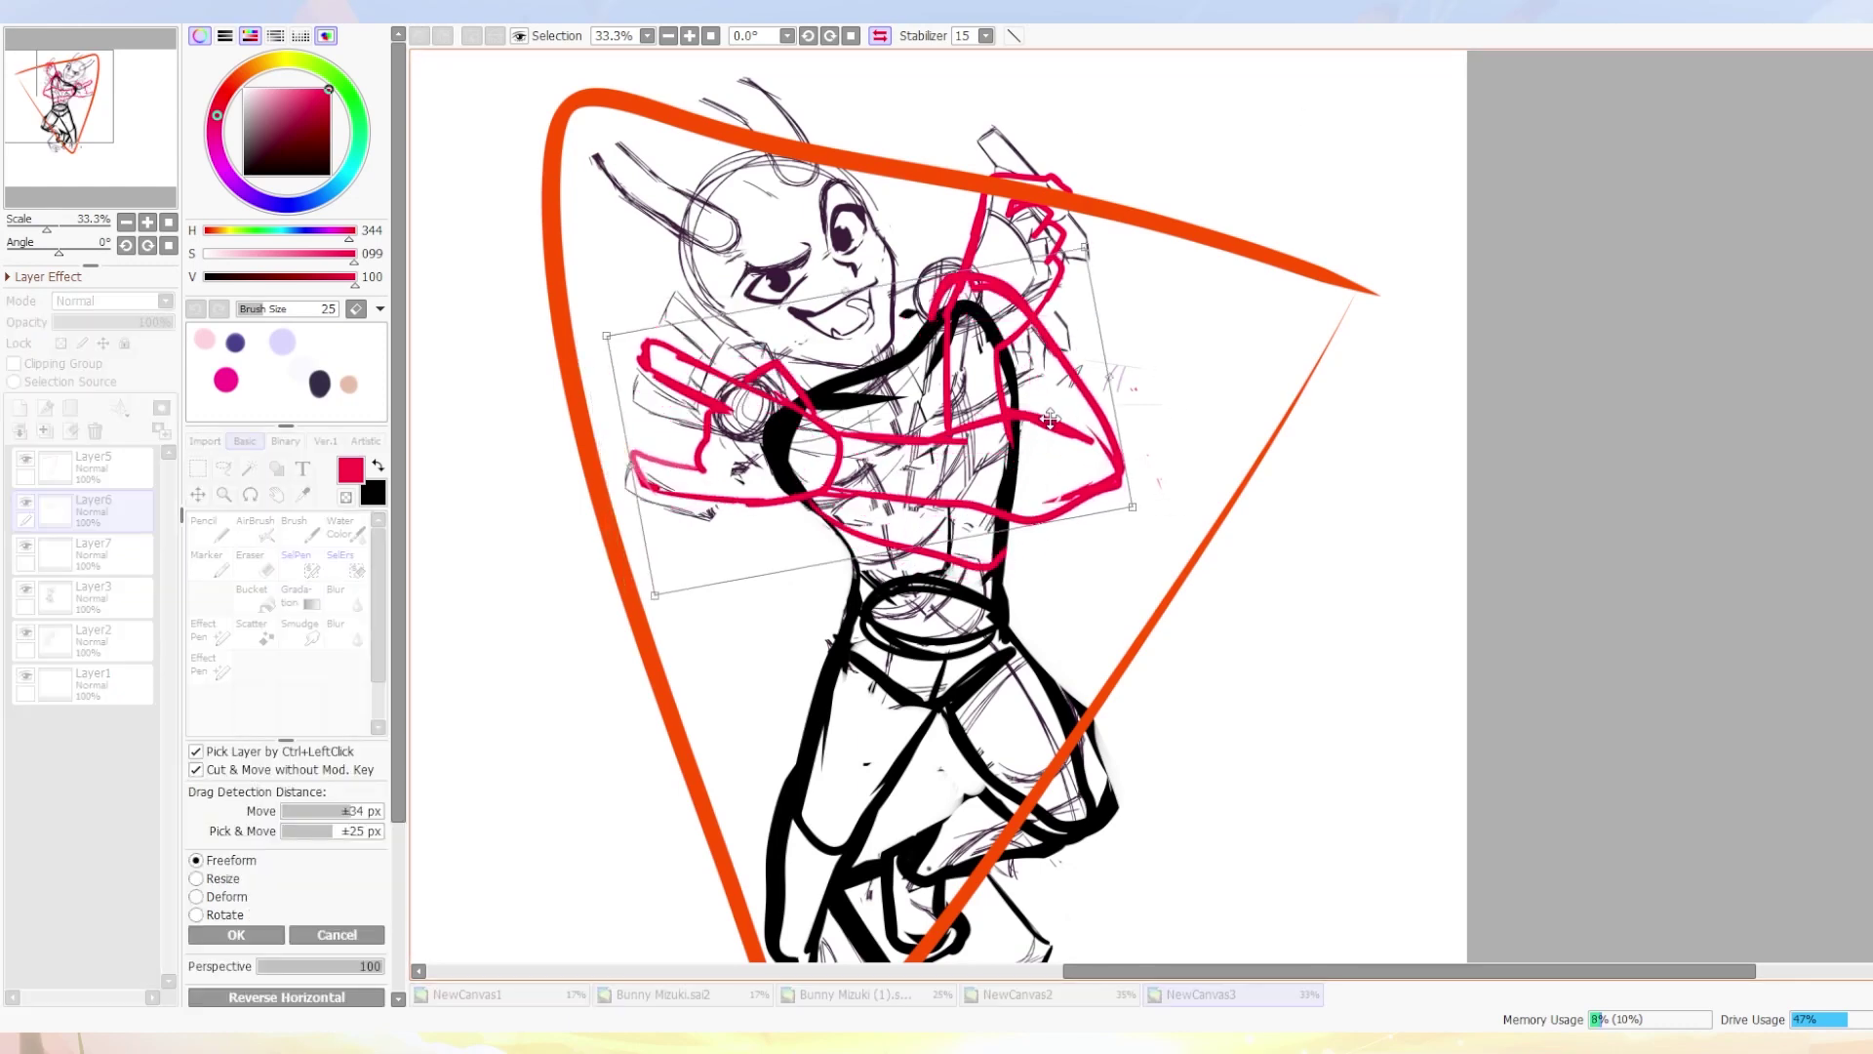
mouse_move(1000, 415)
left_mouse_down()
mouse_move(985, 400)
mouse_move(1000, 415)
left_mouse_up()
key("h")
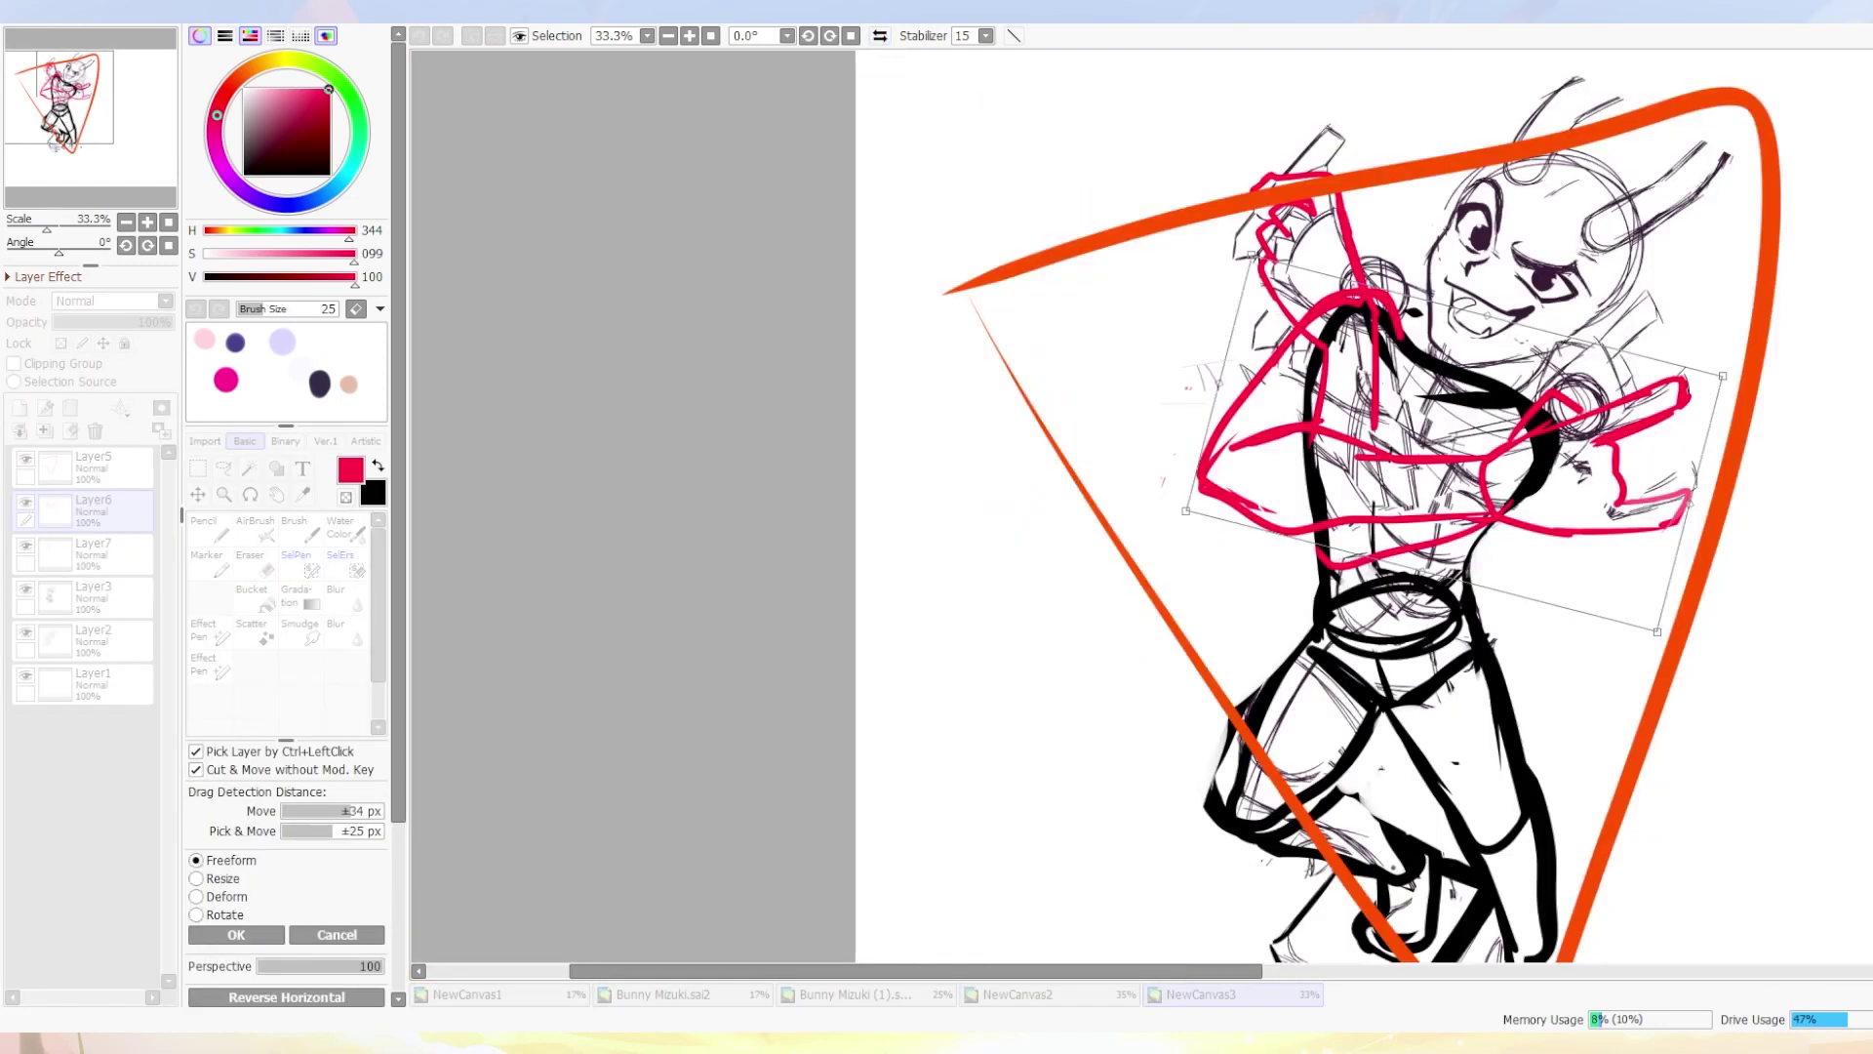
key("Return")
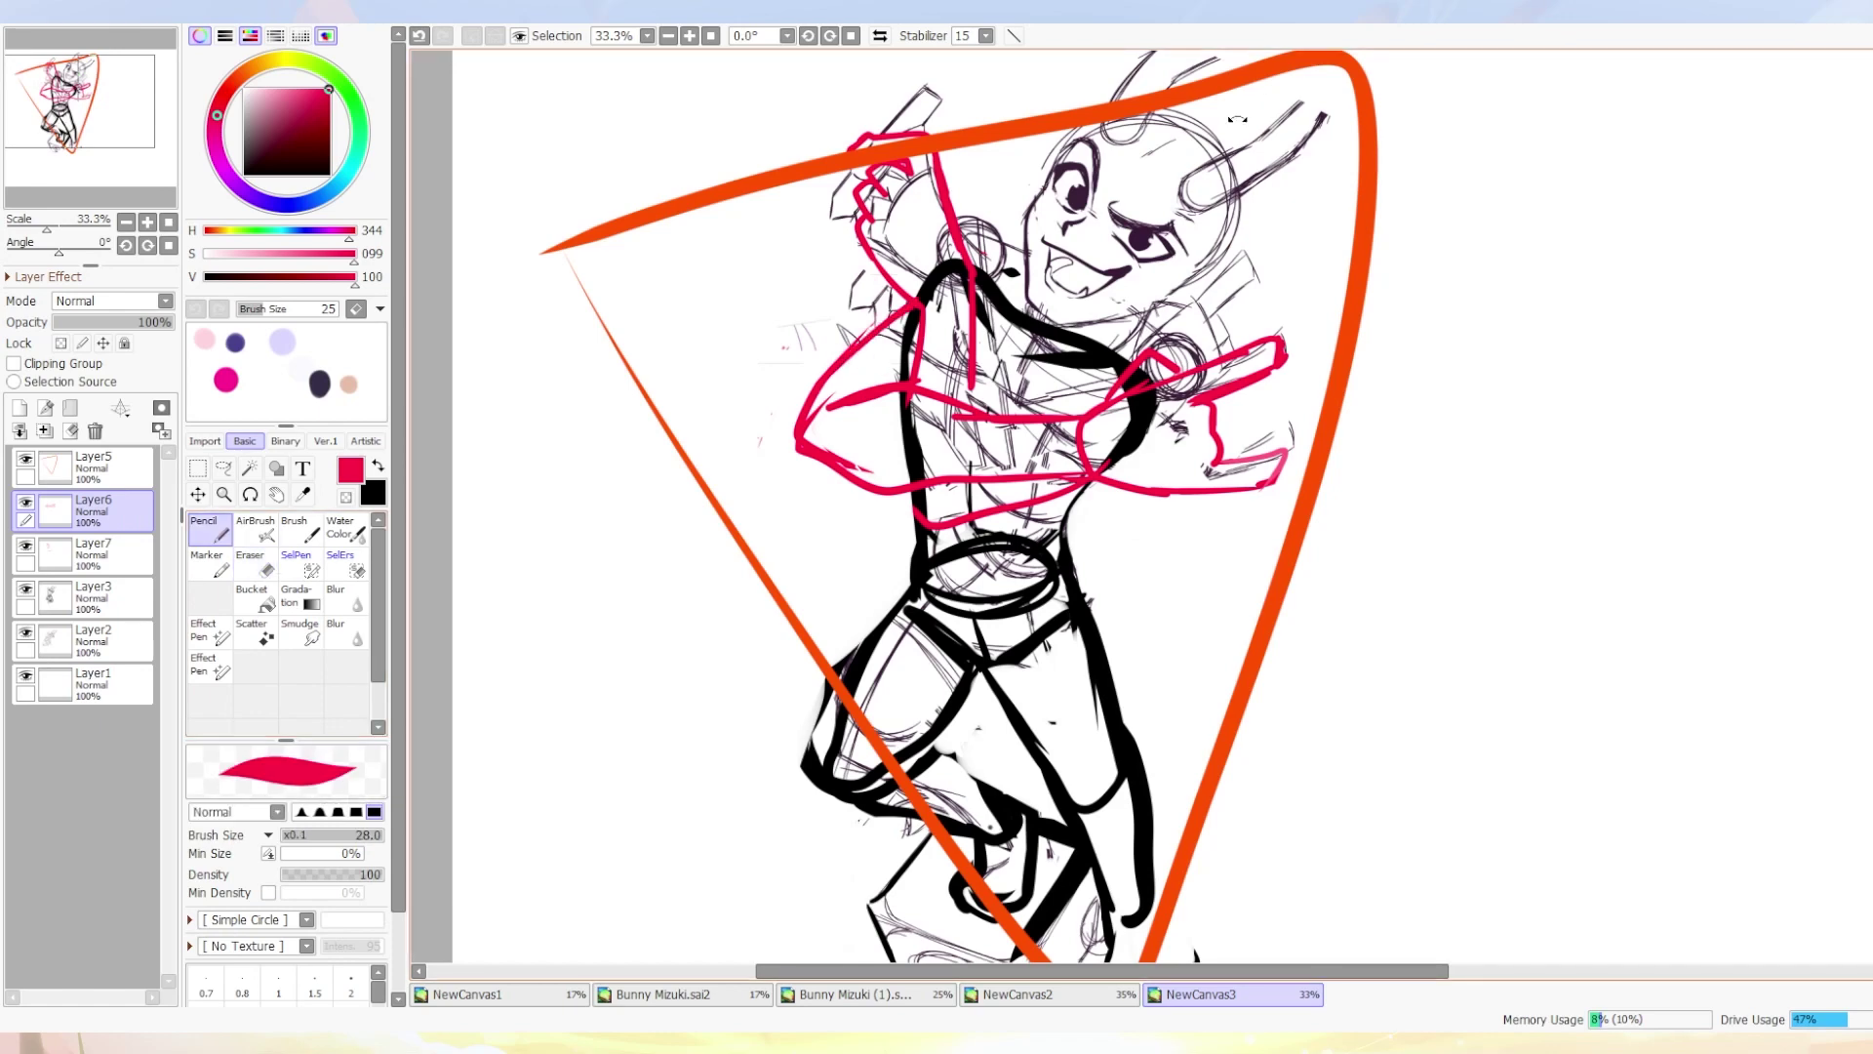
Clean up the raised fist's outline and erase the shoulder and torso lines overlapping the arms.
left_click_drag(780, 420, 815, 387)
left_click(853, 343, "ctrl")
left_click_drag(800, 322, 853, 343)
left_click(854, 344, "alt")
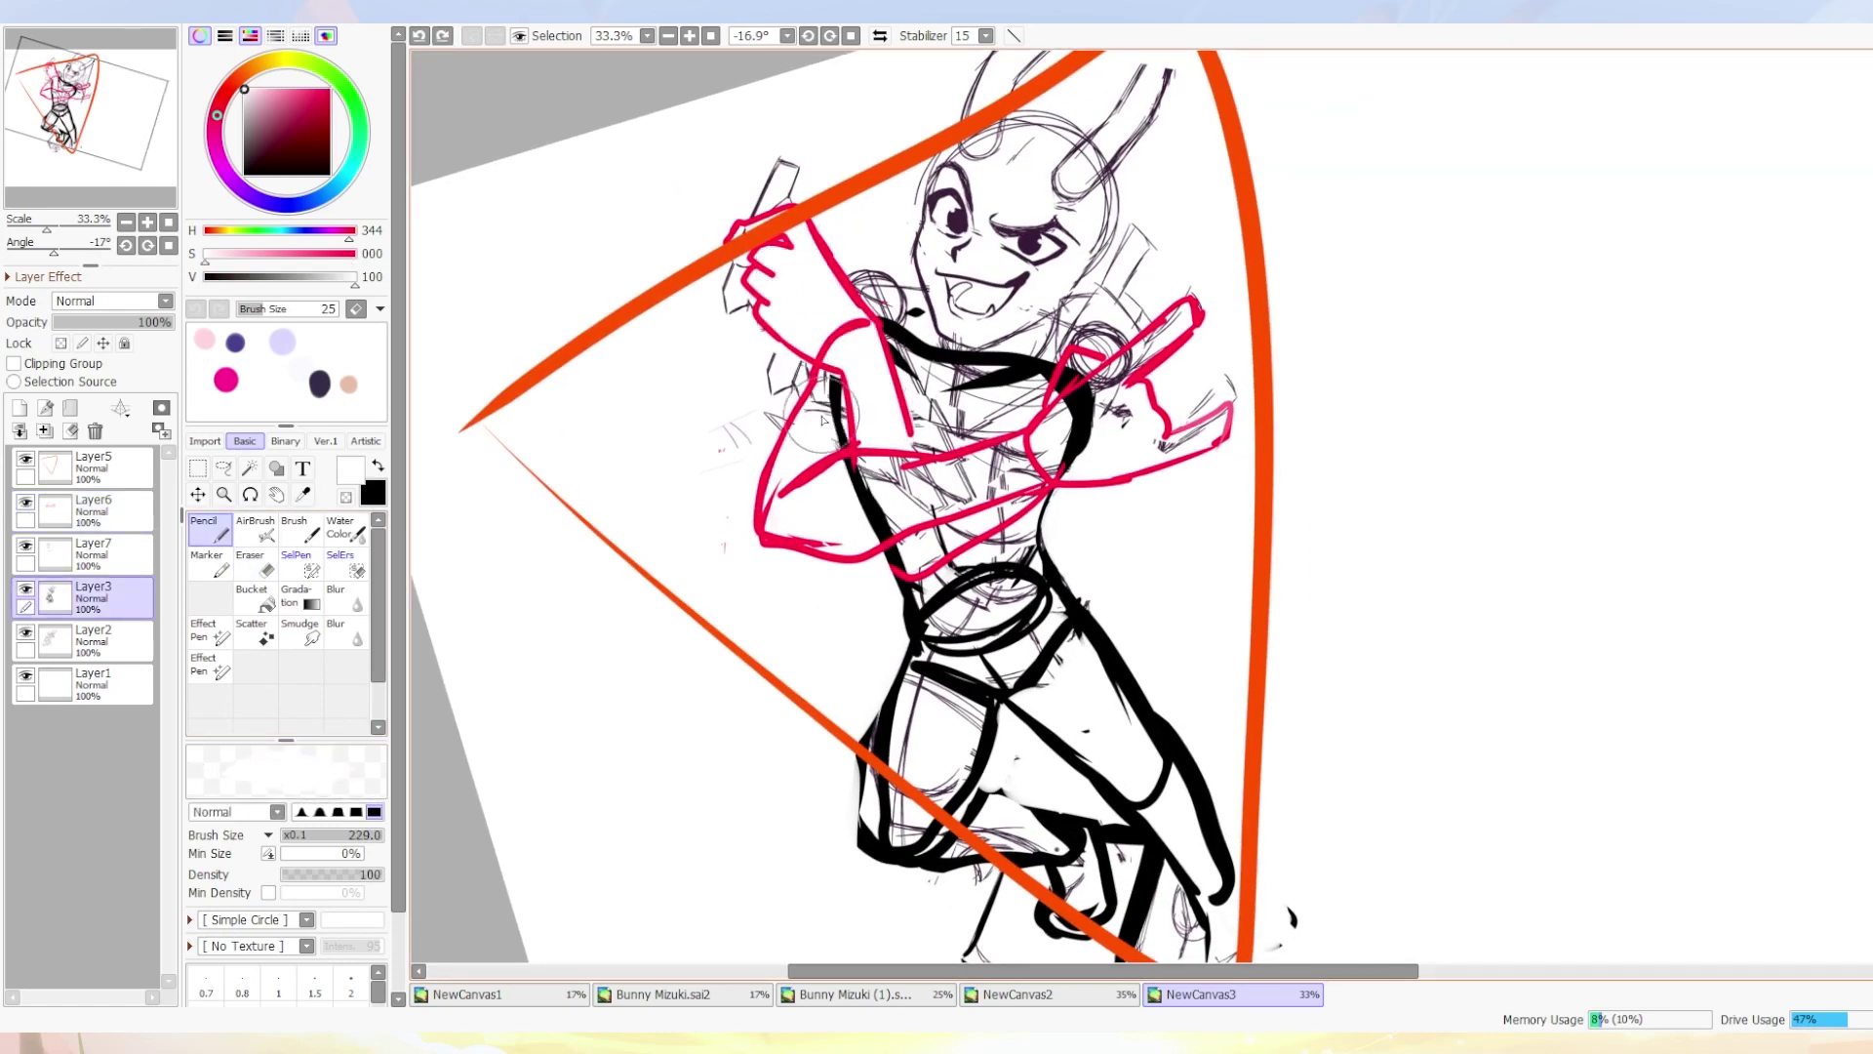
key("h")
left_click_drag(829, 409, 1146, 279)
left_click(1147, 279, "ctrl")
Merge the two crimson arm layers and rotate the lassoed raised fist counter-clockwise so it bends at the wrist.
key("a")
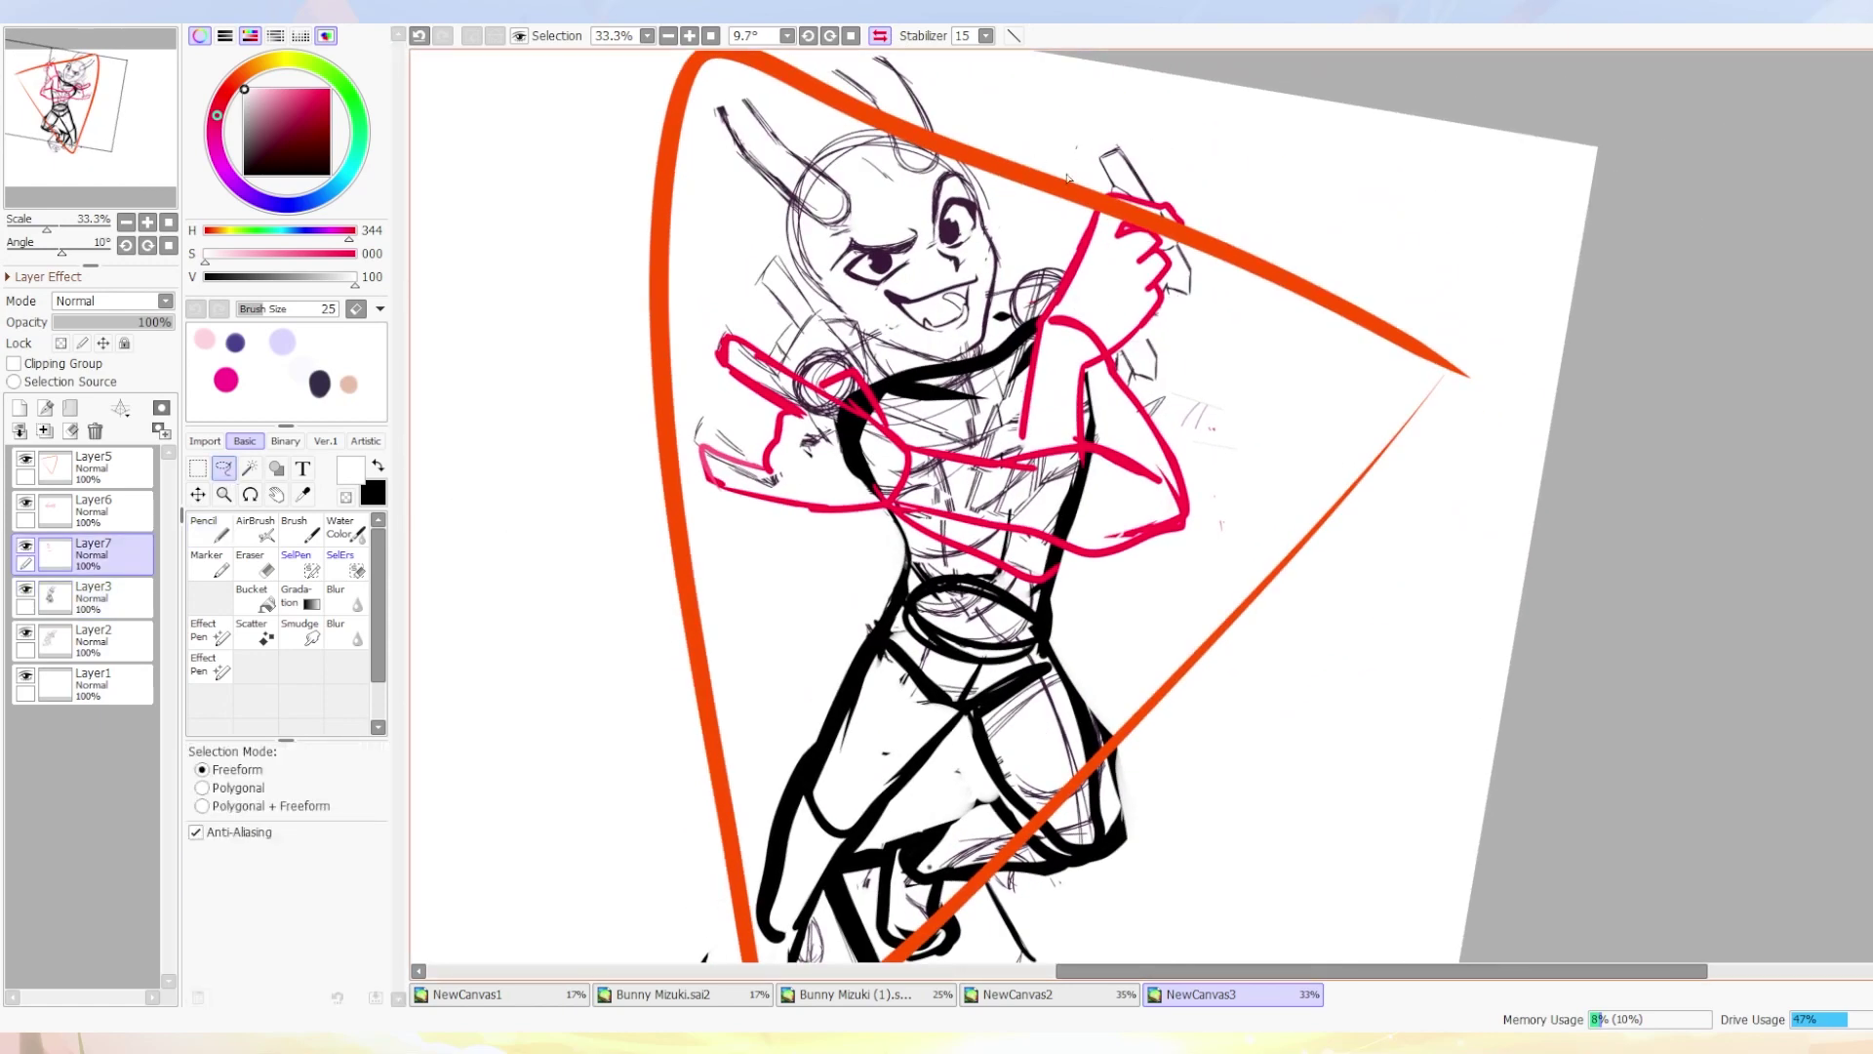
left_click(98, 527)
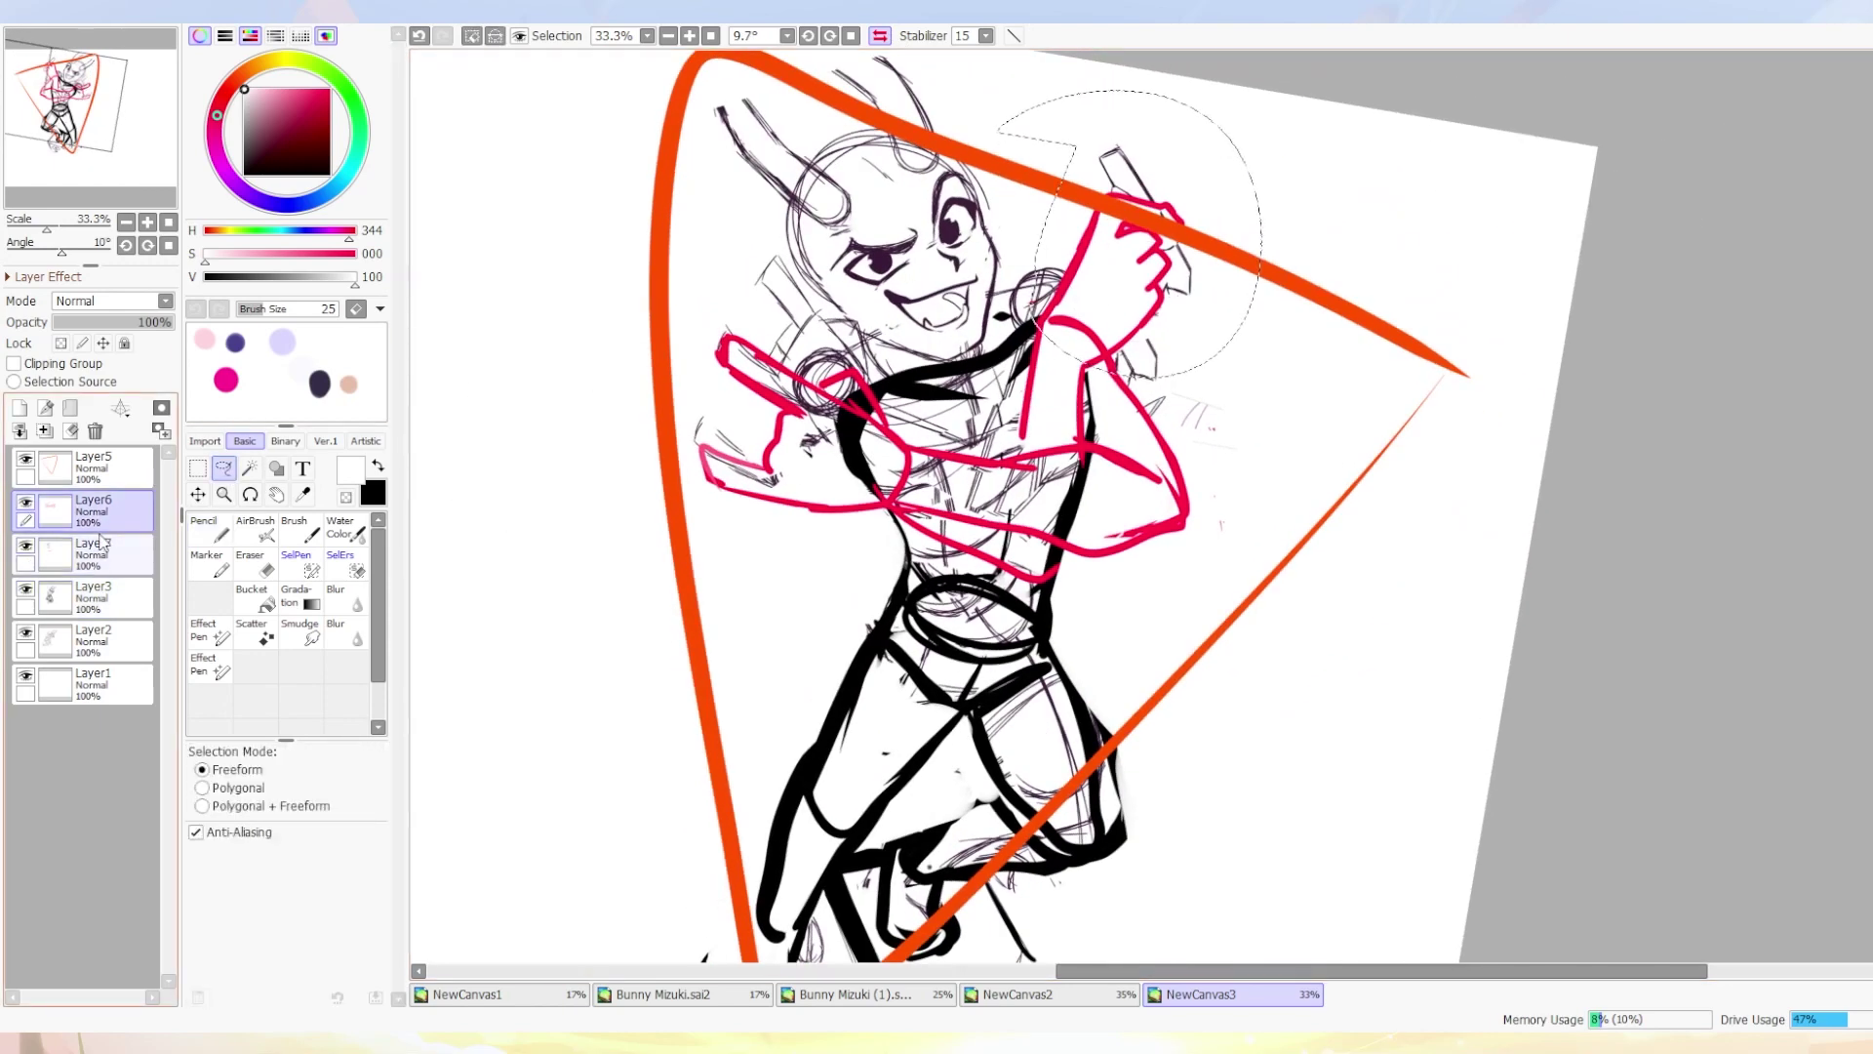
left_click(45, 432)
key("ctrl+t")
mouse_move(1237, 74)
left_mouse_down()
mouse_move(1214, 64)
mouse_move(1256, 125)
mouse_move(1213, 74)
left_mouse_up()
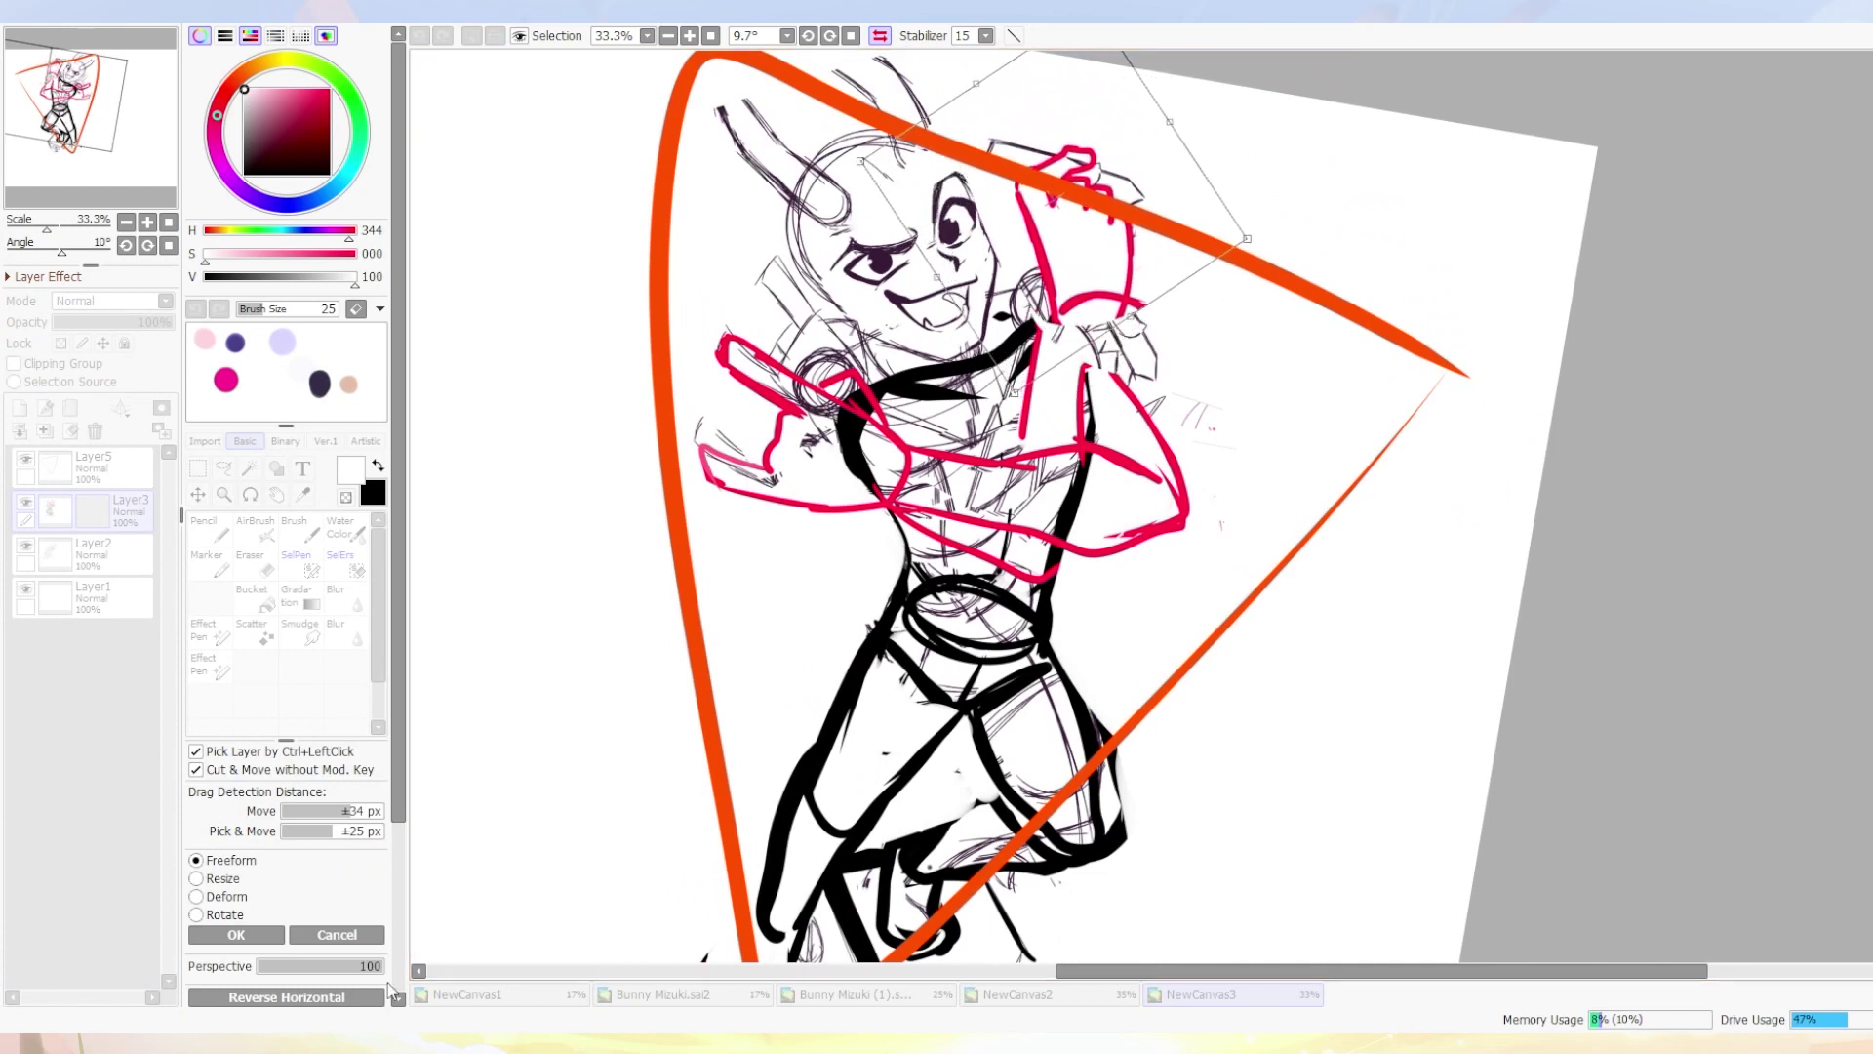
left_click(337, 933)
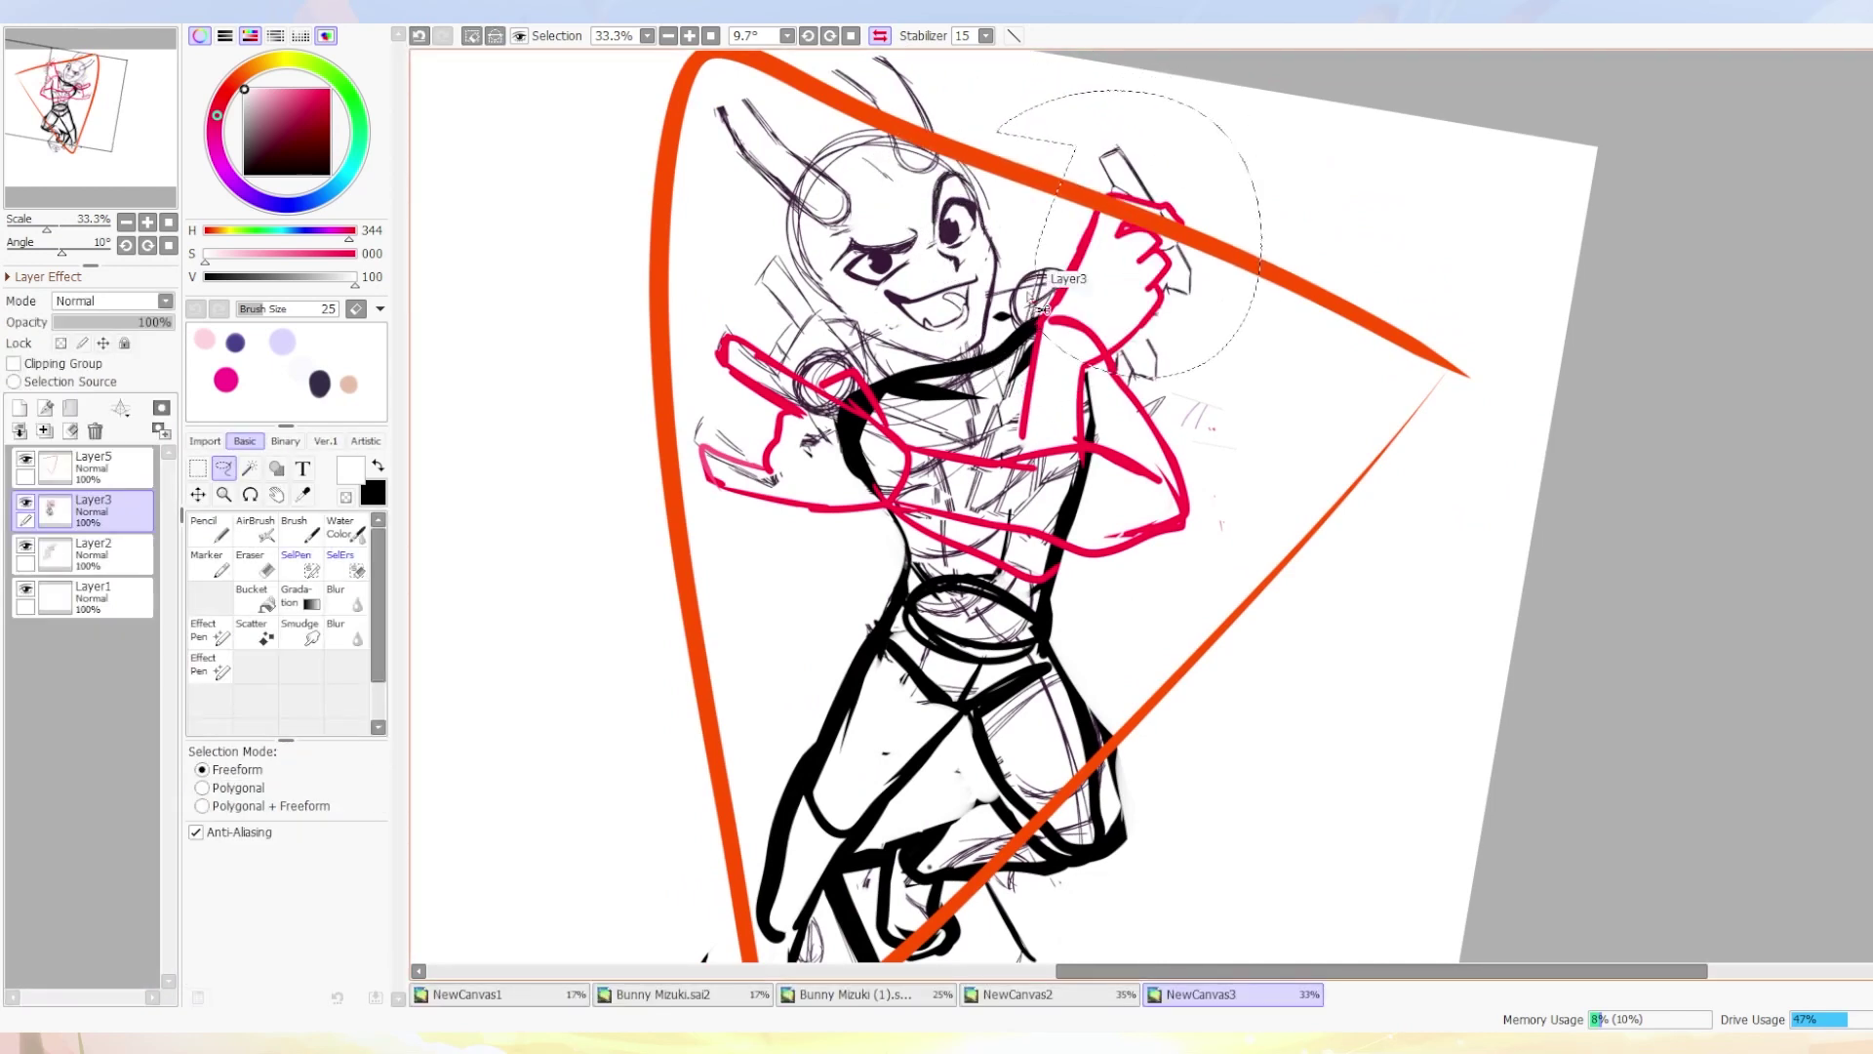
key("ctrl+z")
left_click_drag(1288, 217, 1164, 139)
Erase the overlapping lines at the raised hand's wrist and transform the hand to refine its placement.
key("e")
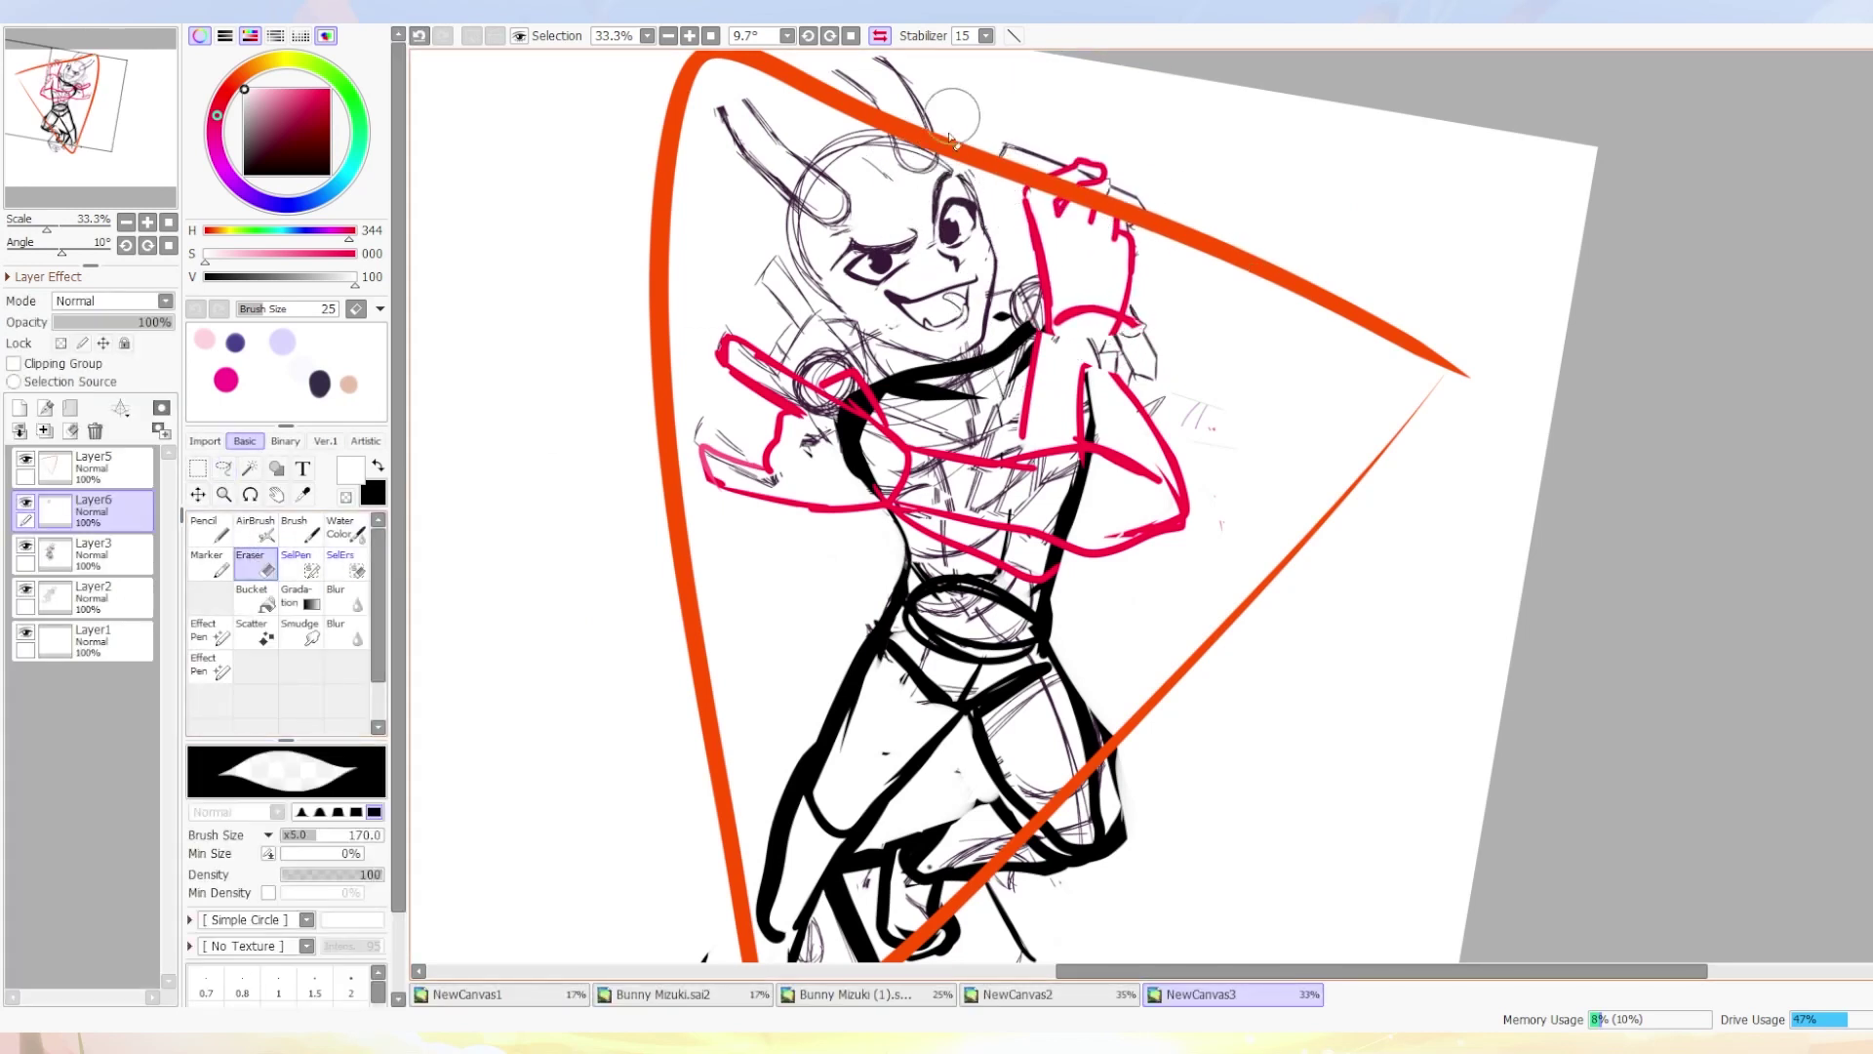
left_click_drag(1045, 459, 899, 442)
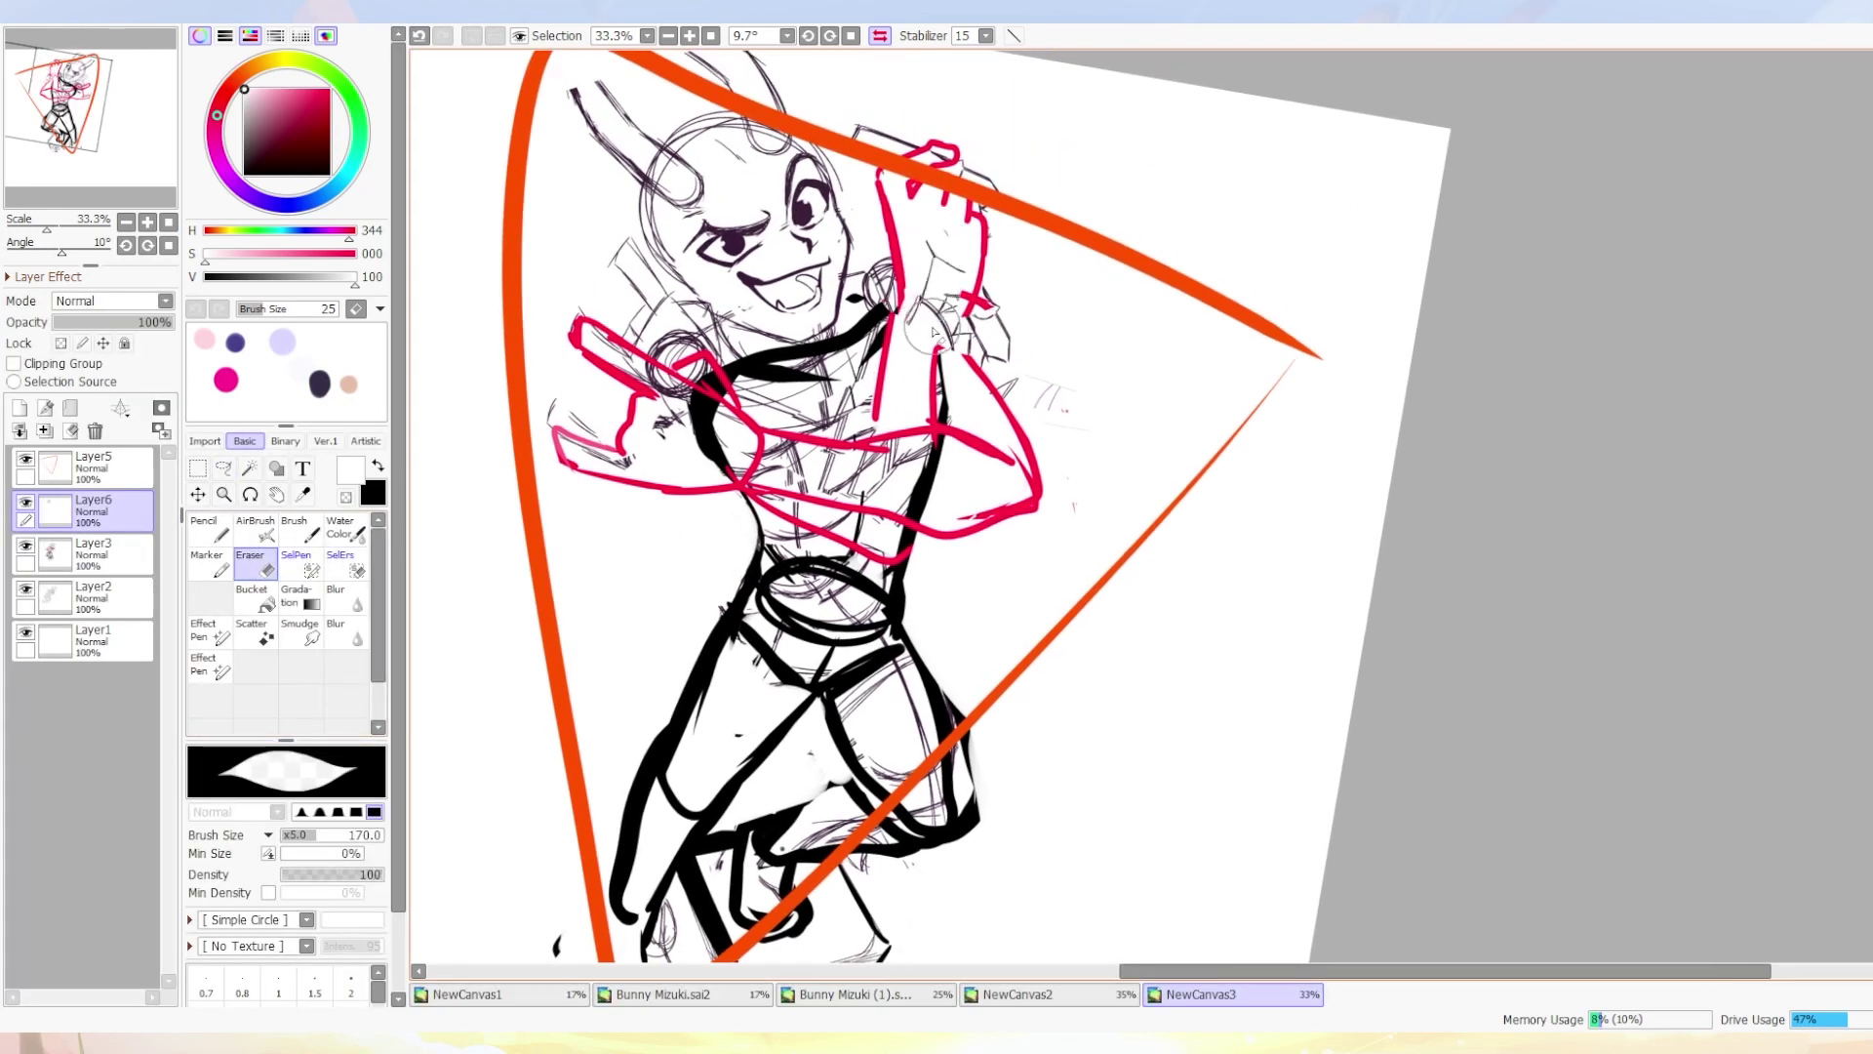
key("ctrl+t")
mouse_move(1014, 190)
left_mouse_down()
mouse_move(980, 212)
mouse_move(980, 176)
mouse_move(859, 392)
mouse_move(975, 244)
left_mouse_up()
key("Return")
Paste the foreground hand onto its own layer and transform it so it sits closer to the face.
key("ctrl+x")
key("ctrl+v")
key("ctrl+t")
left_click_drag(1122, 146, 1093, 196)
key("Return")
key("e")
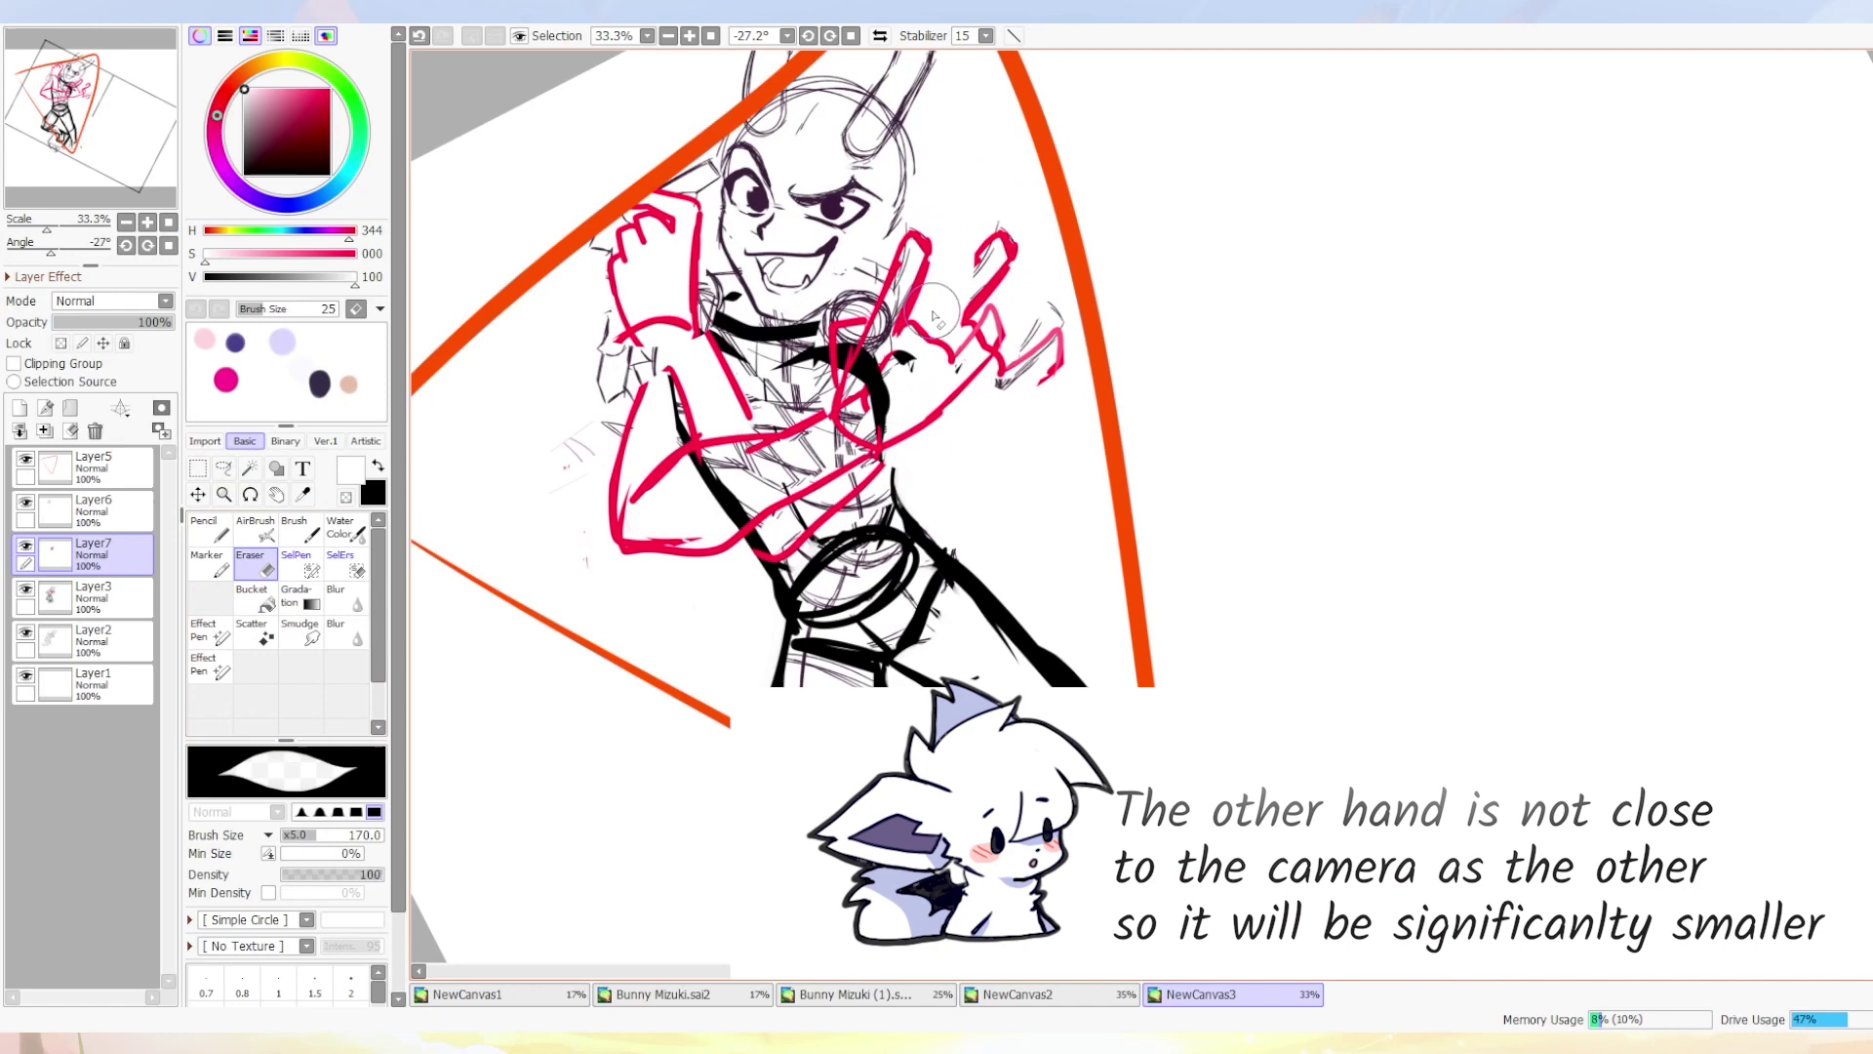
Erase the leftover duplicate fingers and the torso lines showing through the foreground hand and forearm.
key("n")
mouse_move(995, 244)
left_mouse_down()
mouse_move(976, 332)
mouse_move(919, 310)
left_mouse_up()
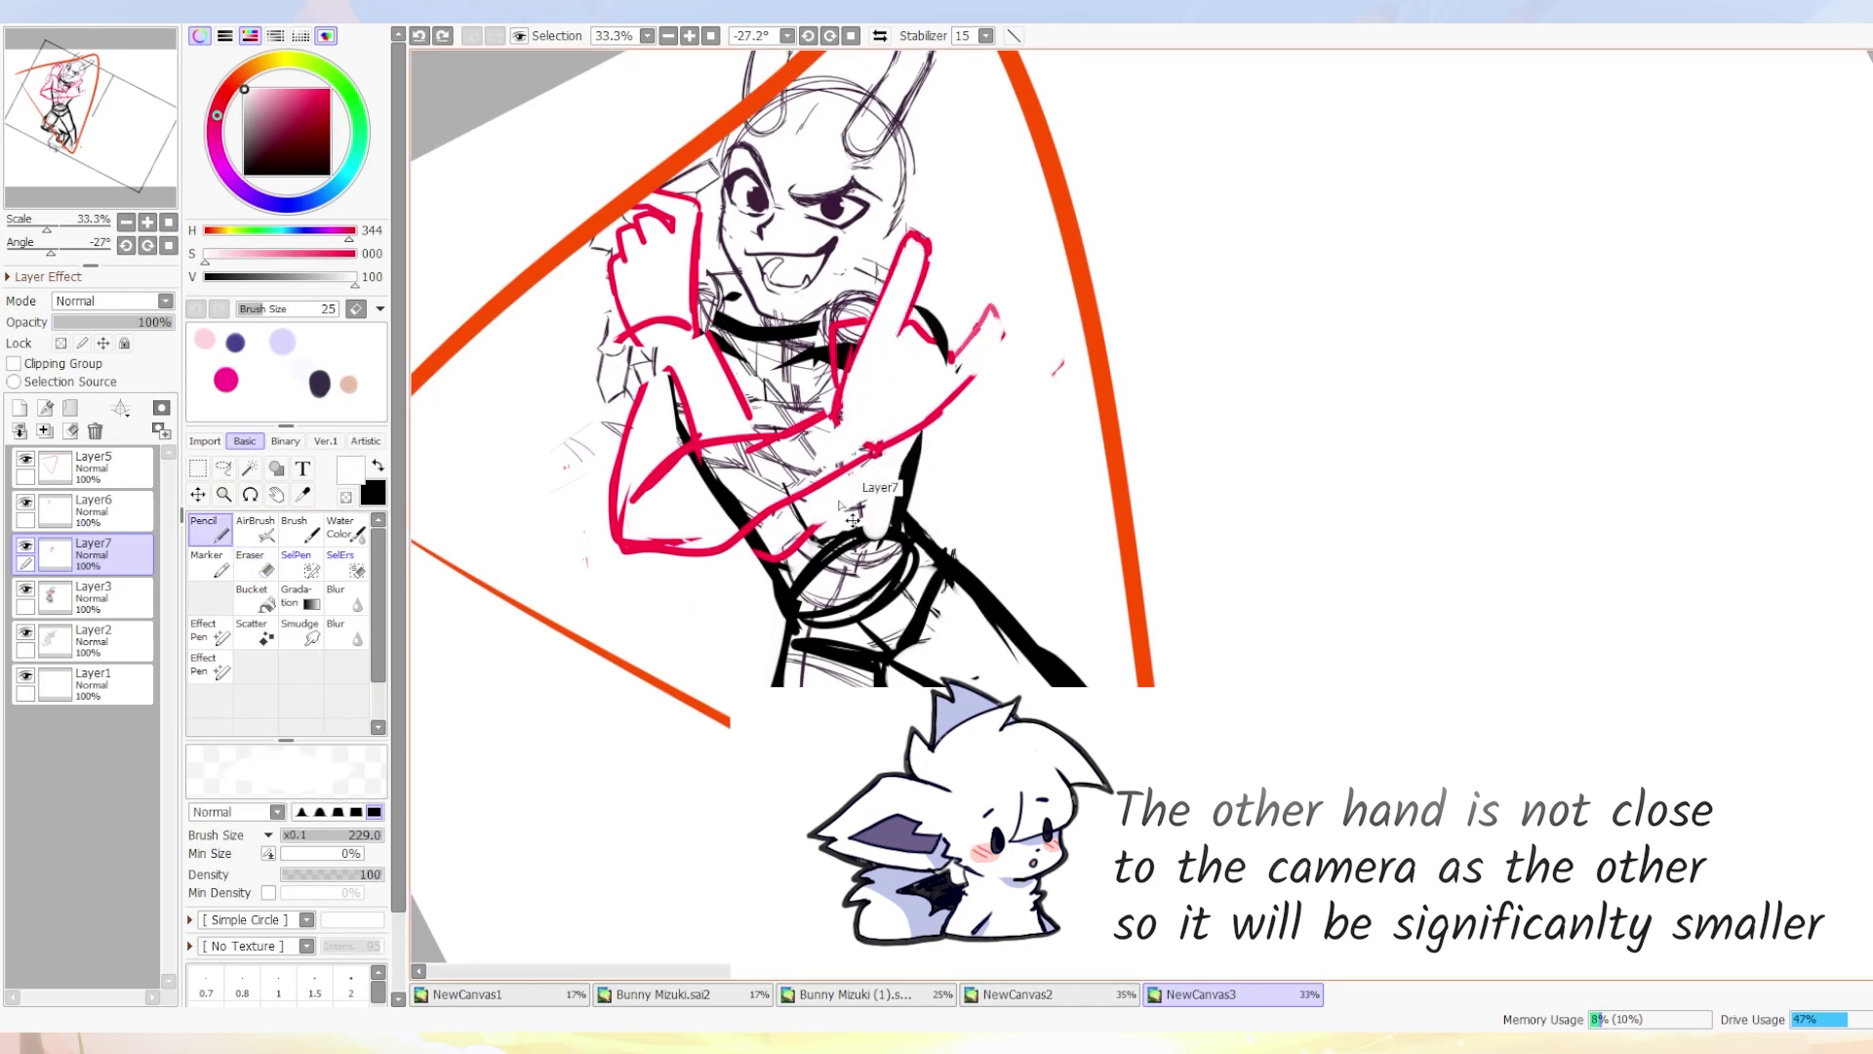
left_click(614, 459, "alt")
key("h")
mouse_move(1127, 101)
left_mouse_down()
mouse_move(990, 370)
mouse_move(895, 442)
left_mouse_up()
left_click(990, 370, "alt")
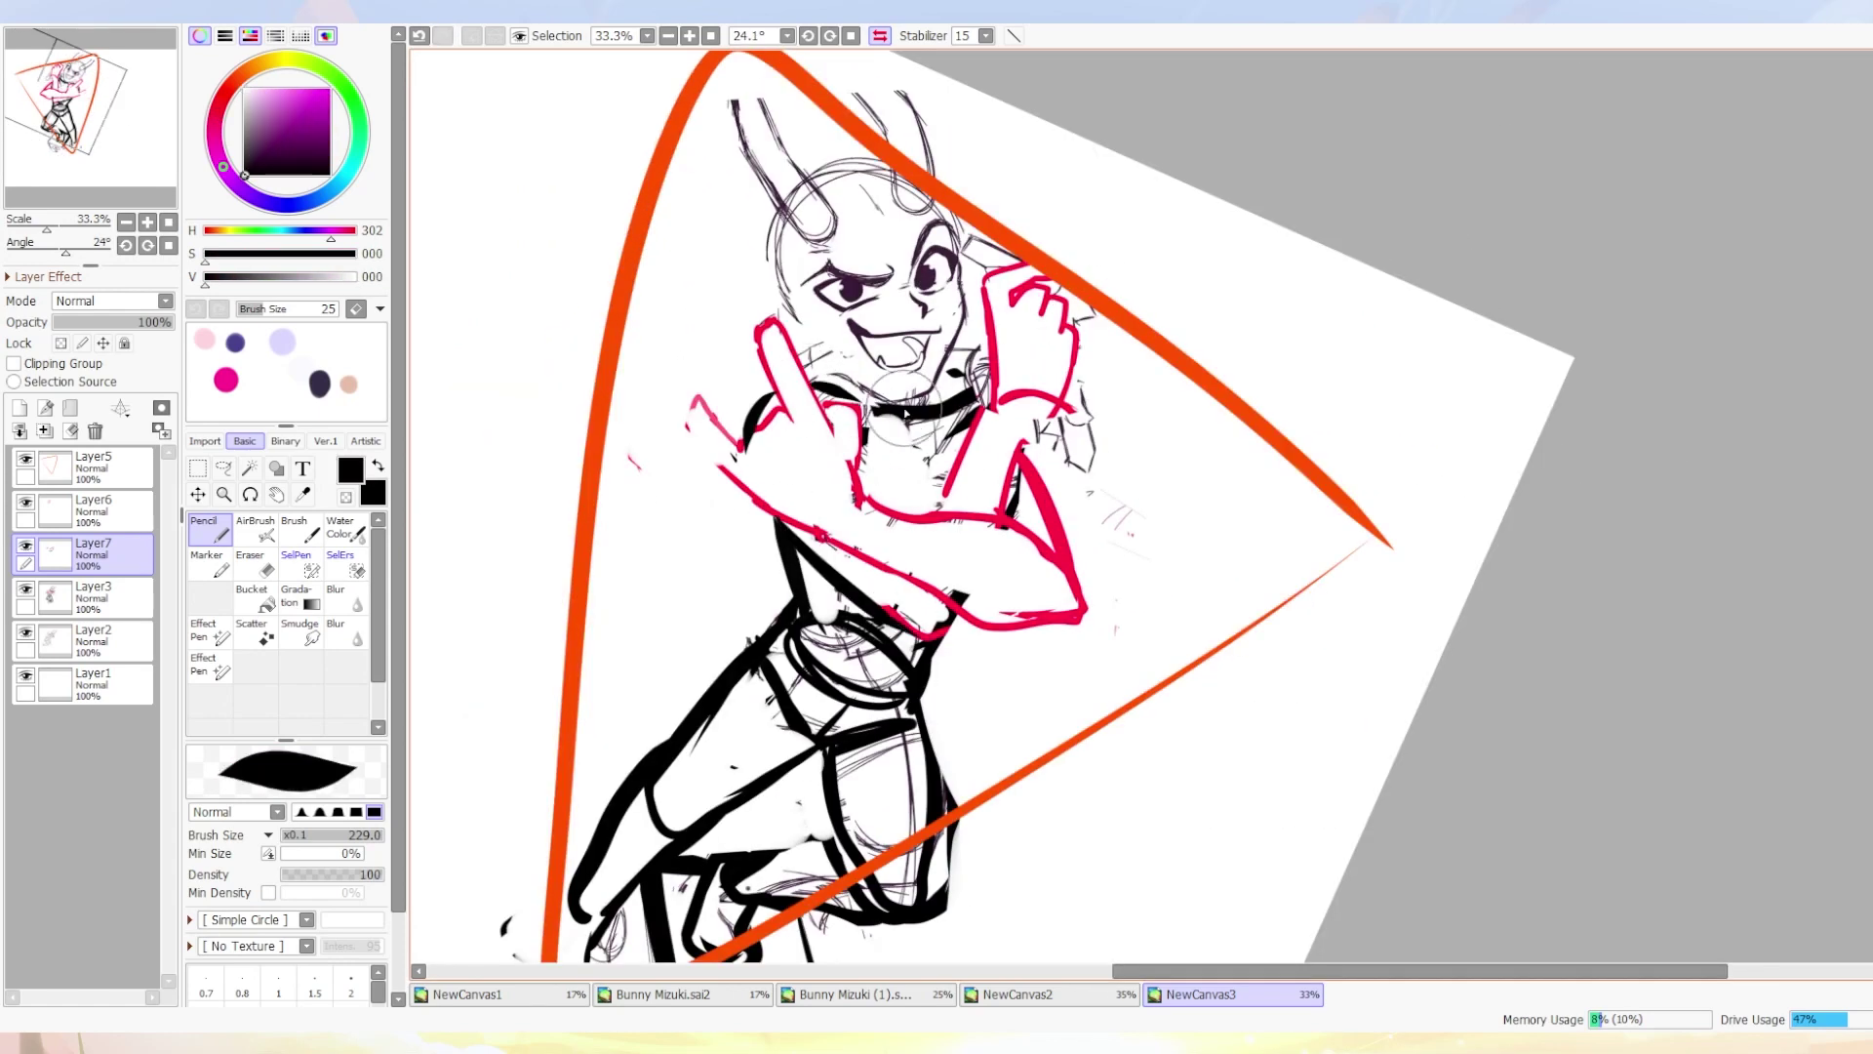
Merge the arm layers into the body line layer and transform the lassoed raised forearm and hand slightly lower and outward.
scroll(925, 502, "right", 2)
key("l")
key("ctrl+e")
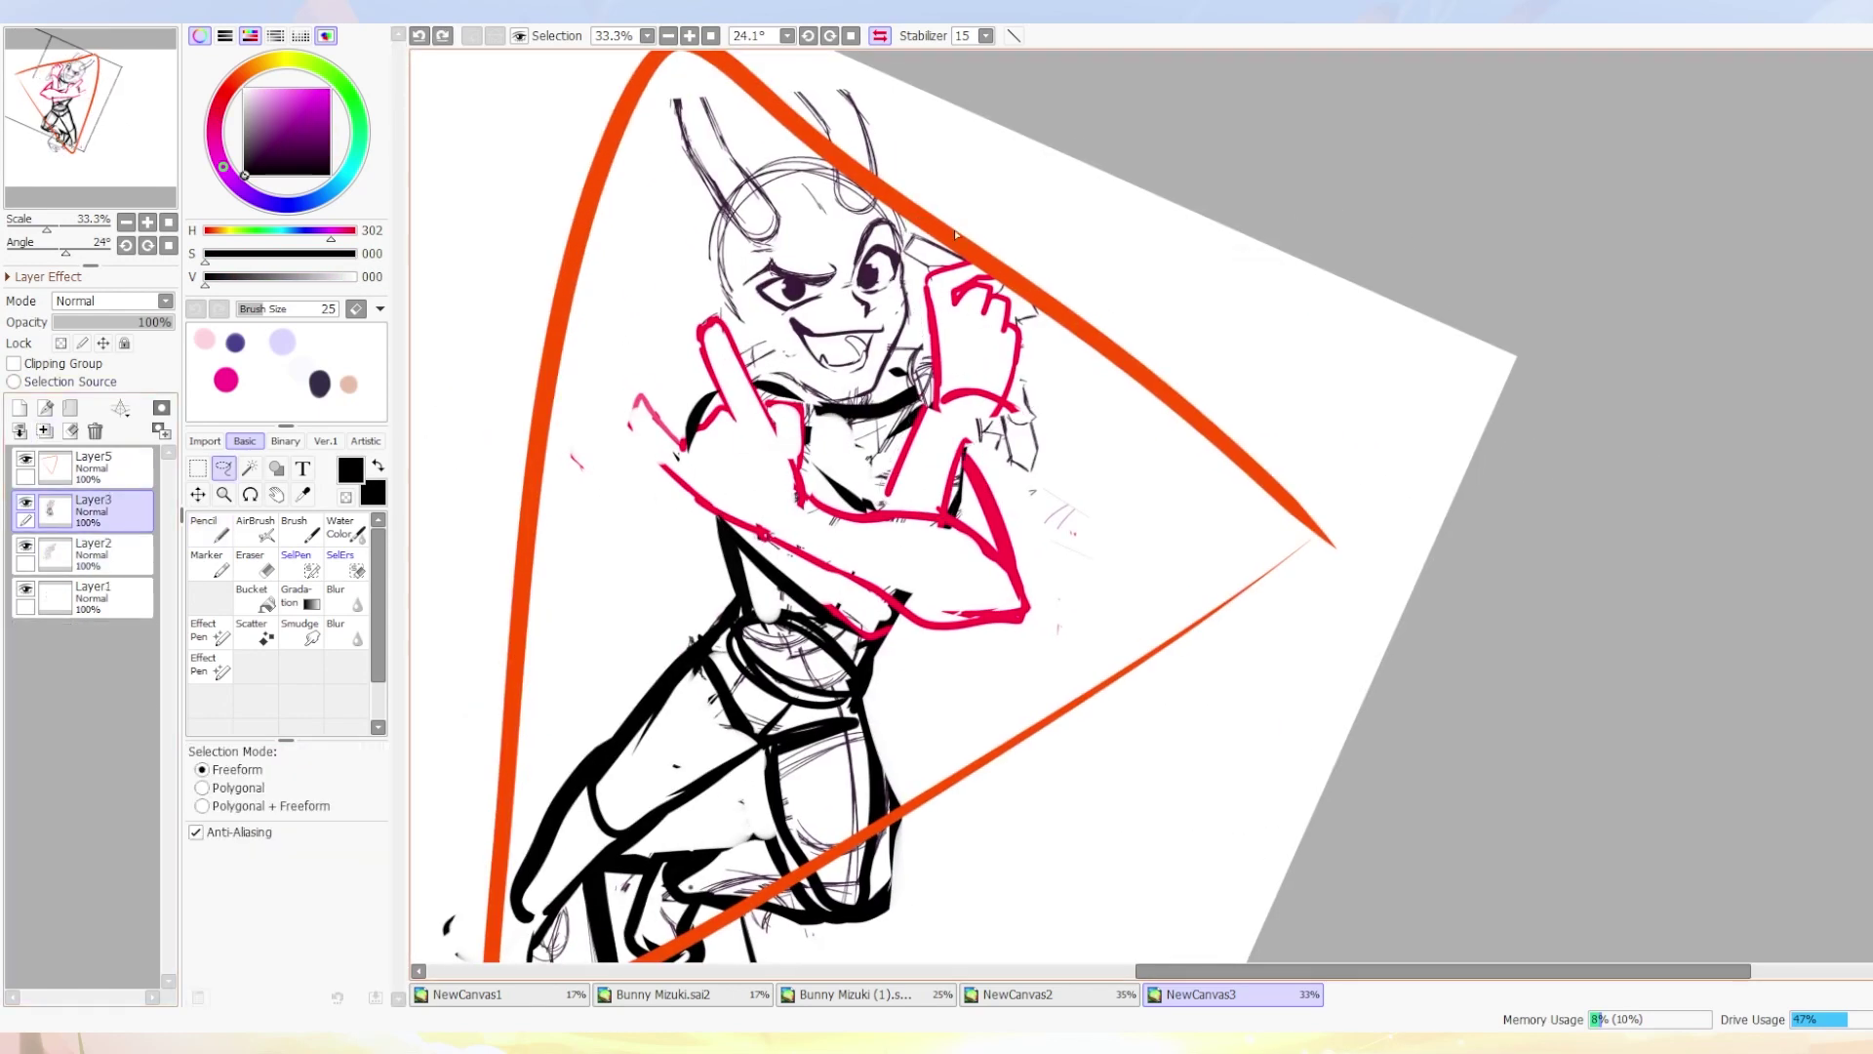
key("ctrl+t")
left_click_drag(1171, 390, 1122, 322)
key("Return")
key("h")
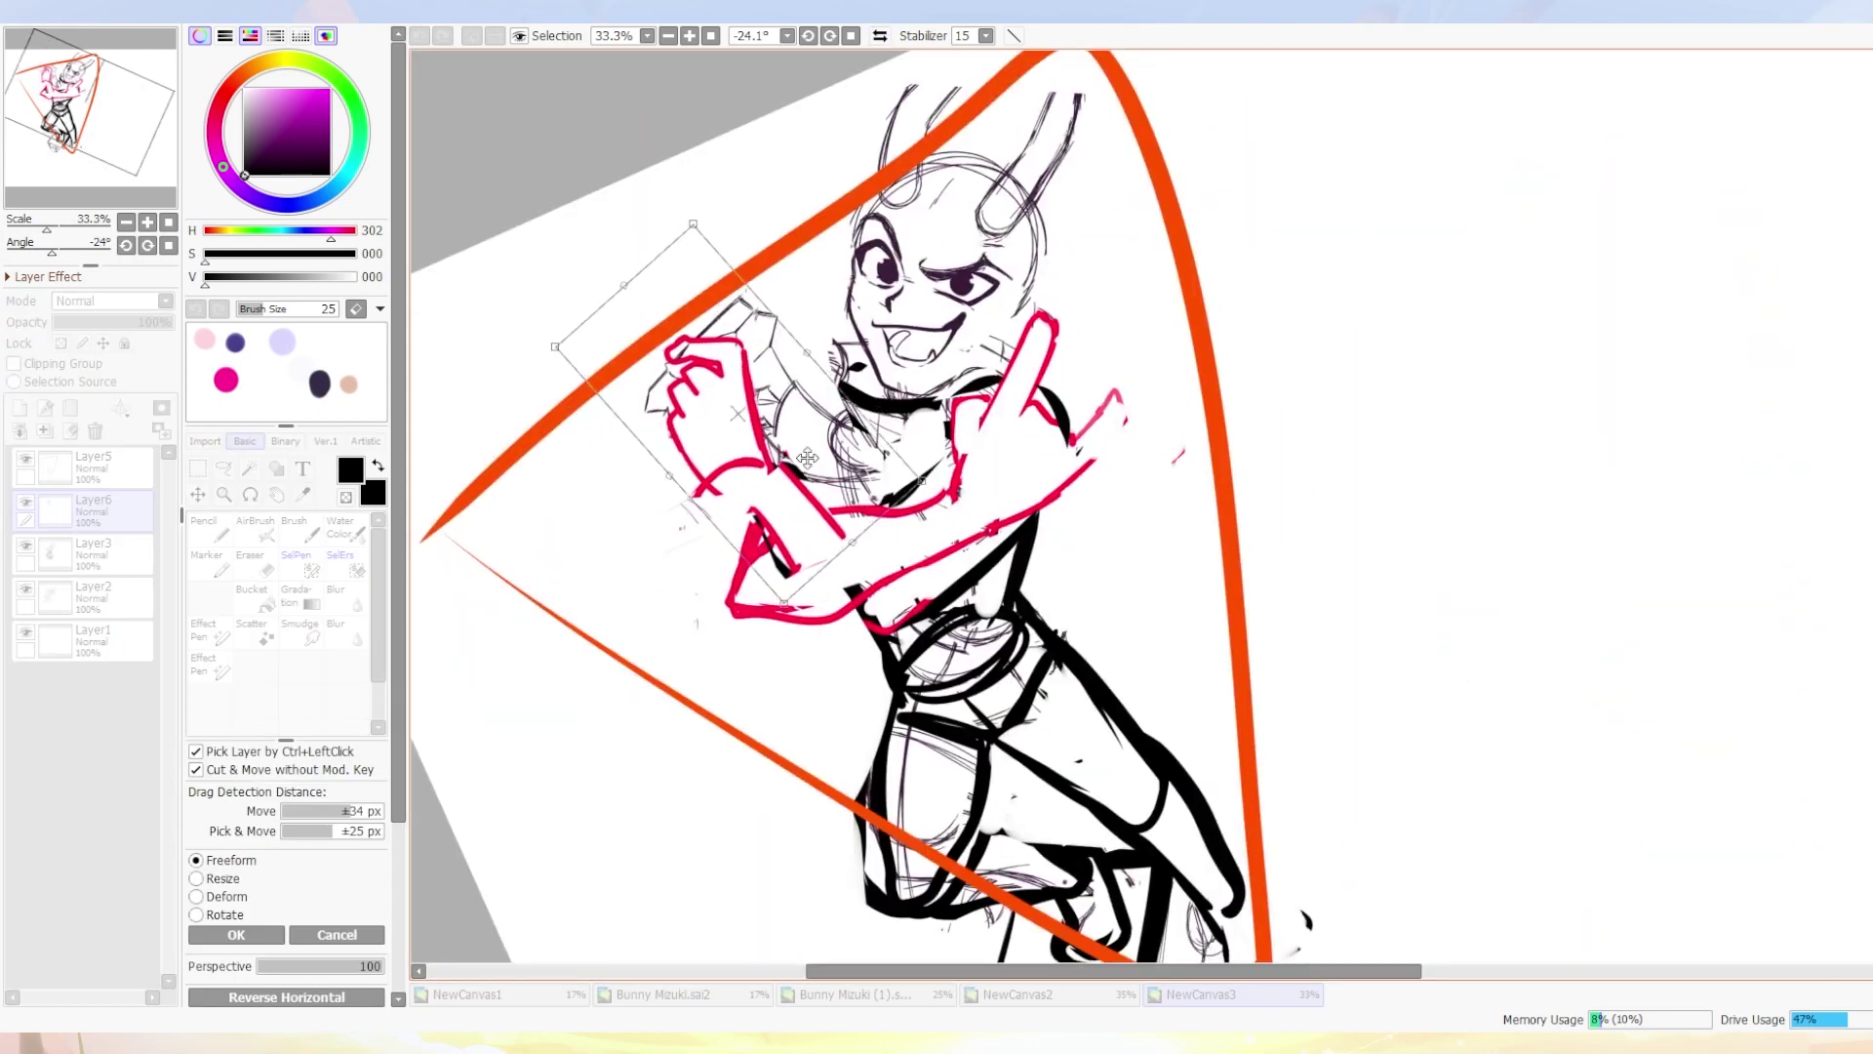
key("ctrl+shift+n")
left_click_drag(683, 234, 727, 450)
left_click_drag(781, 341, 761, 375)
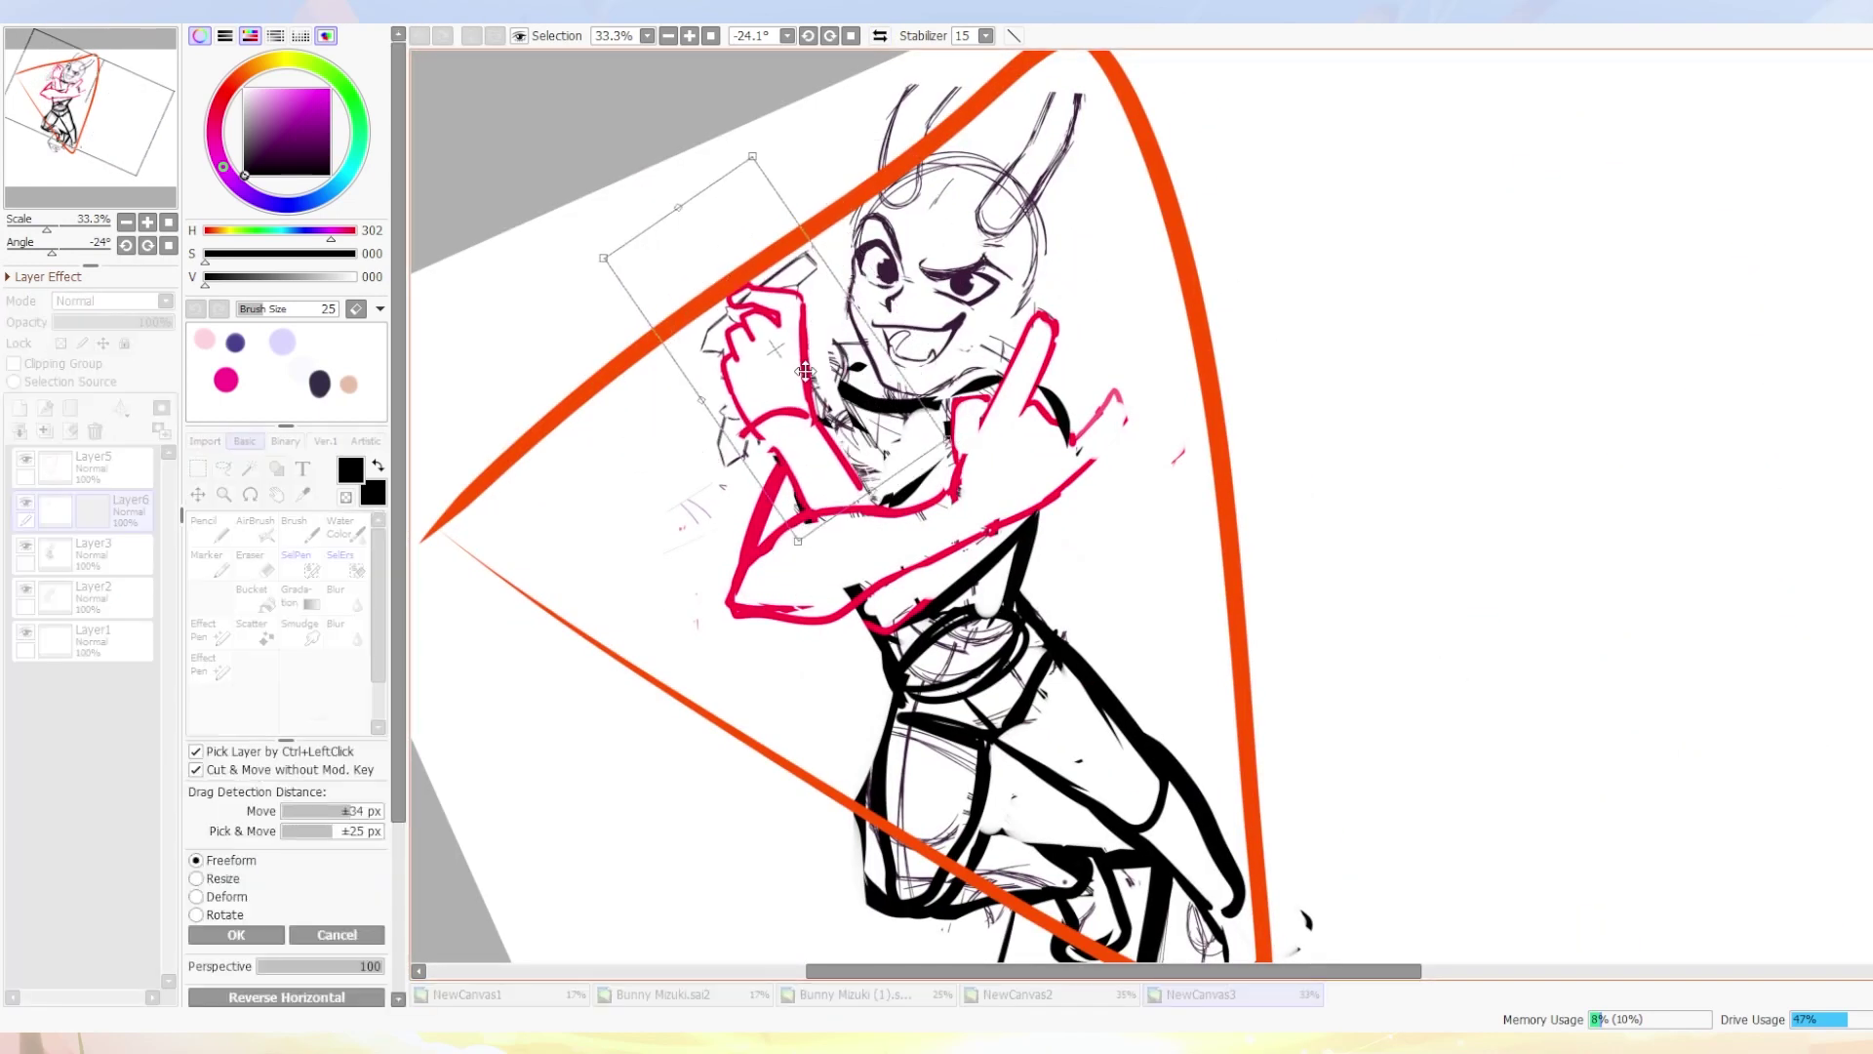
key("ctrl+d")
Redraw the foreground arm's outer upper-arm line and pointed elbow in dark purple.
key("h")
key("n")
left_click(907, 254, "alt")
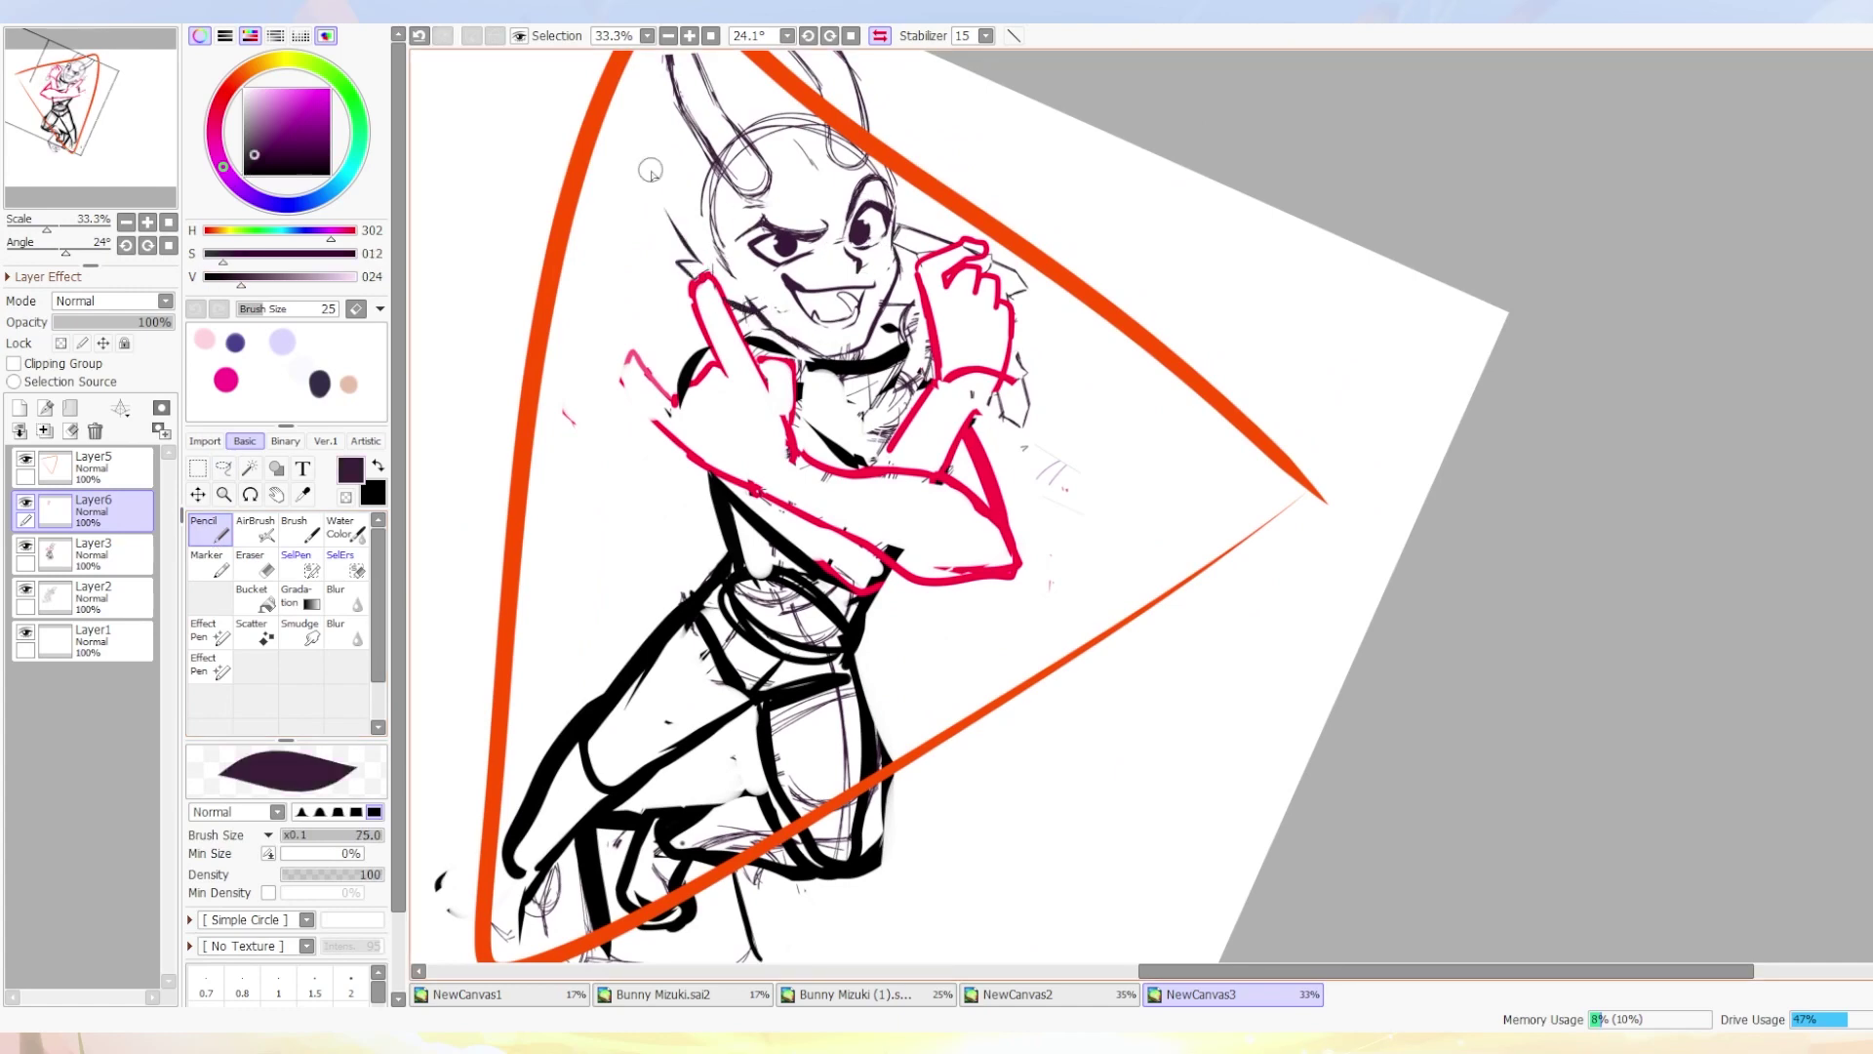
key("Delete")
mouse_move(920, 395)
left_mouse_down()
mouse_move(858, 536)
mouse_move(985, 530)
left_mouse_up()
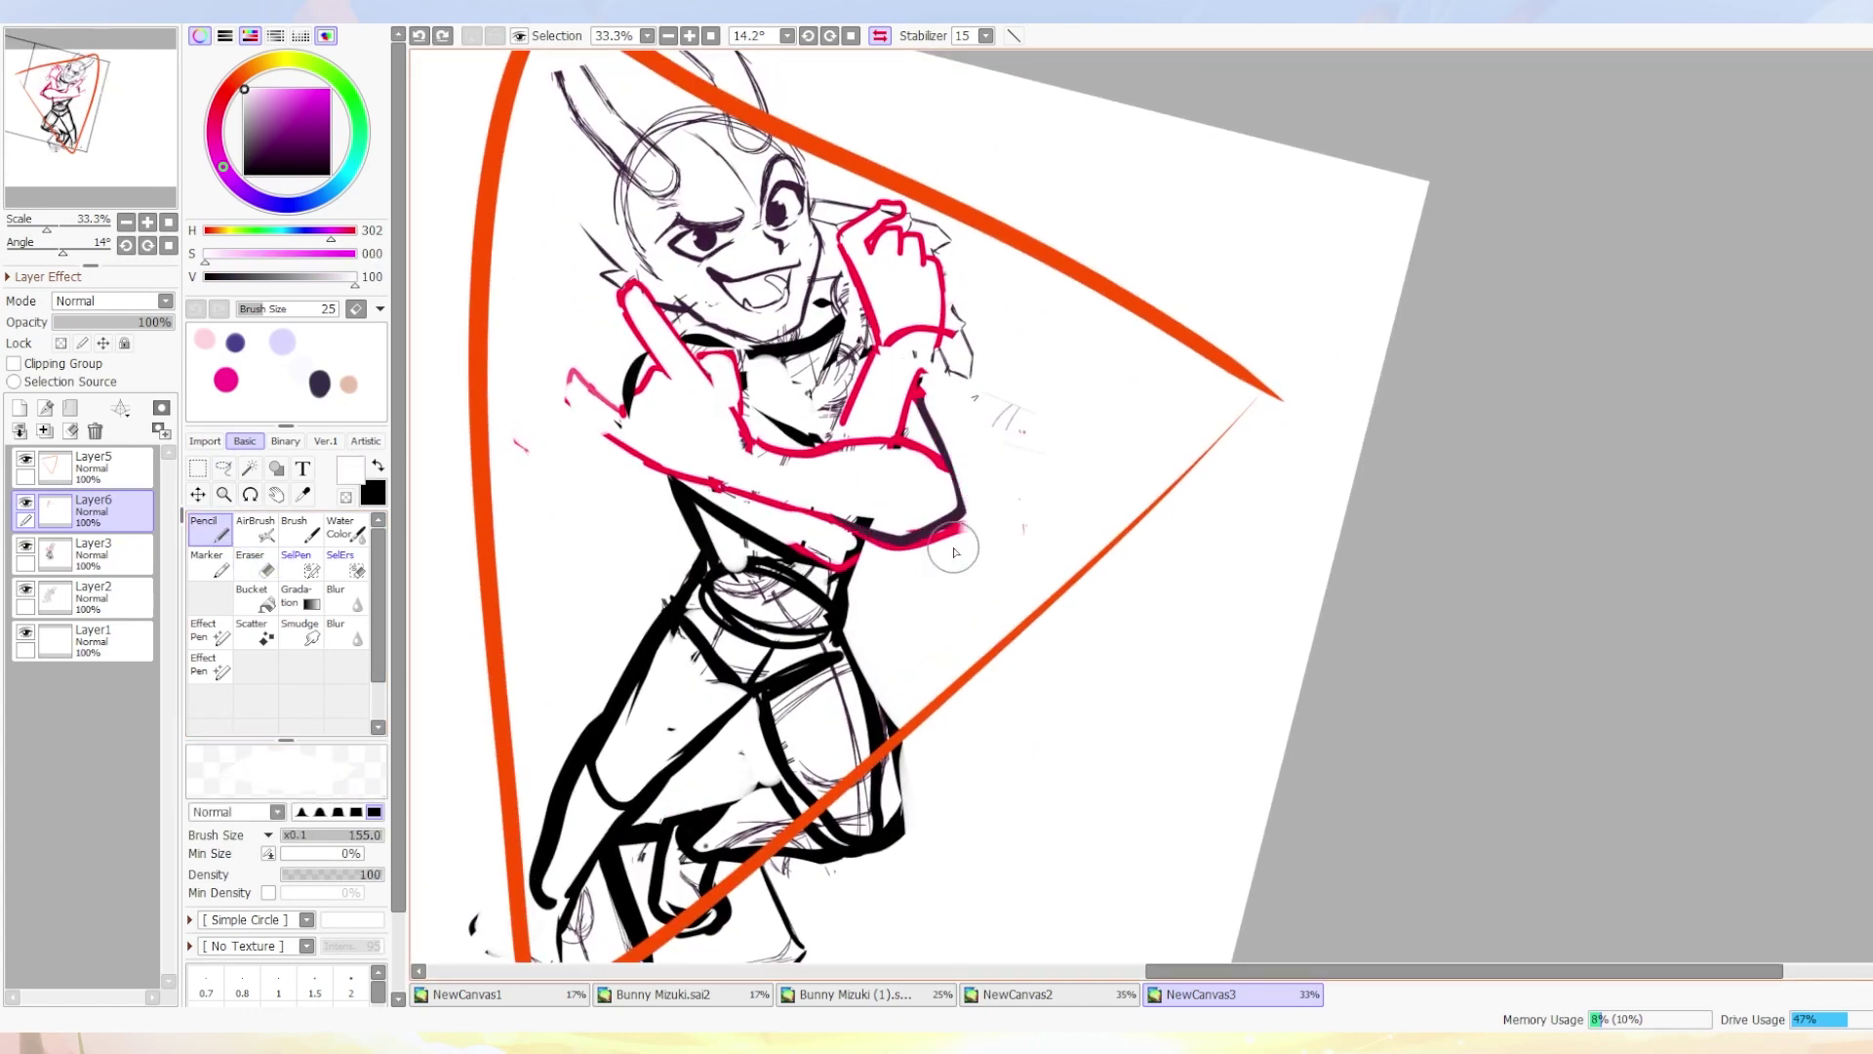
Redraw the raised forearm and the foreground hand's little finger in crimson, erasing the torso lines that overlap them.
key("h")
left_click(873, 292, "alt")
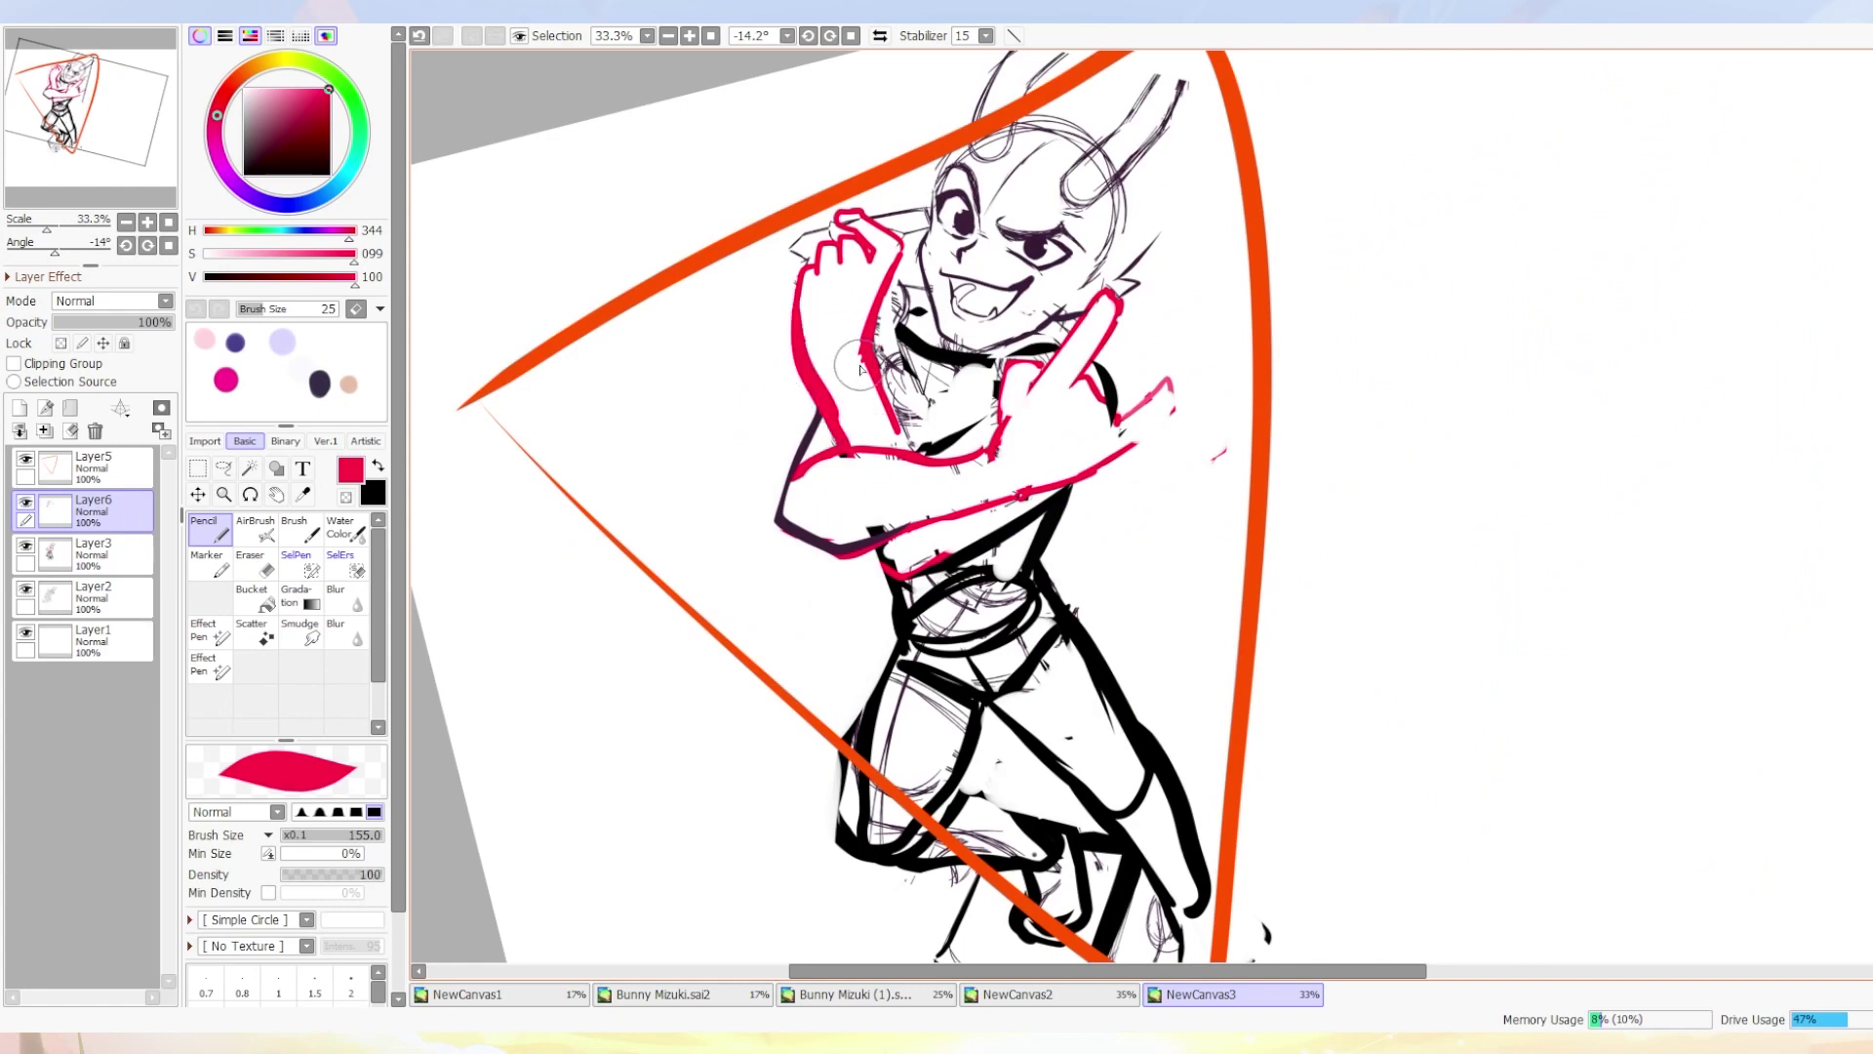
left_click(1034, 263, "alt")
mouse_move(1083, 332)
left_mouse_down()
mouse_move(1122, 391)
mouse_move(1180, 390)
left_mouse_up()
left_click(1102, 322, "alt")
left_click(995, 409, "alt")
mouse_move(997, 376)
left_mouse_down()
mouse_move(995, 429)
mouse_move(1074, 585)
left_mouse_up()
left_click(976, 450, "alt")
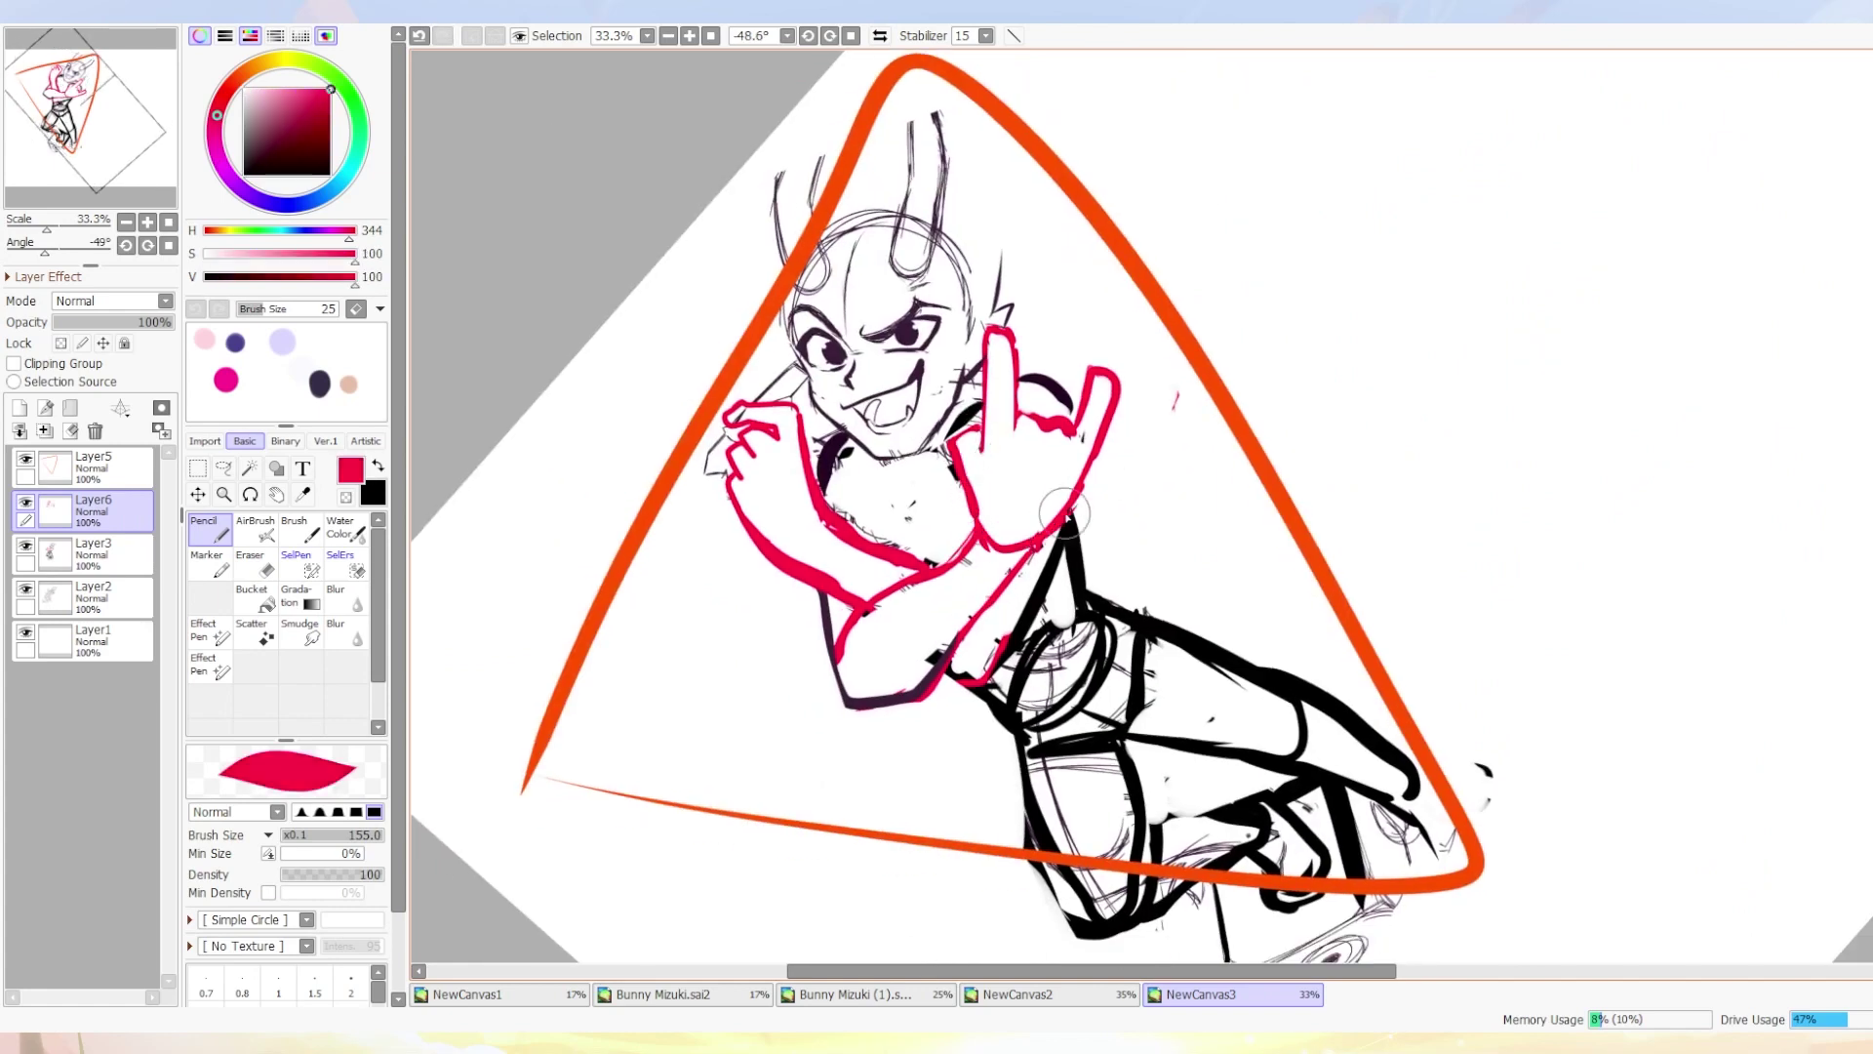
Erase the foreground wrist's crossing curve and the stray crimson strokes below the forearm.
left_click(1064, 512, "alt")
left_click_drag(1064, 512, 936, 459)
left_click(863, 451, "alt")
left_click(858, 390, "alt")
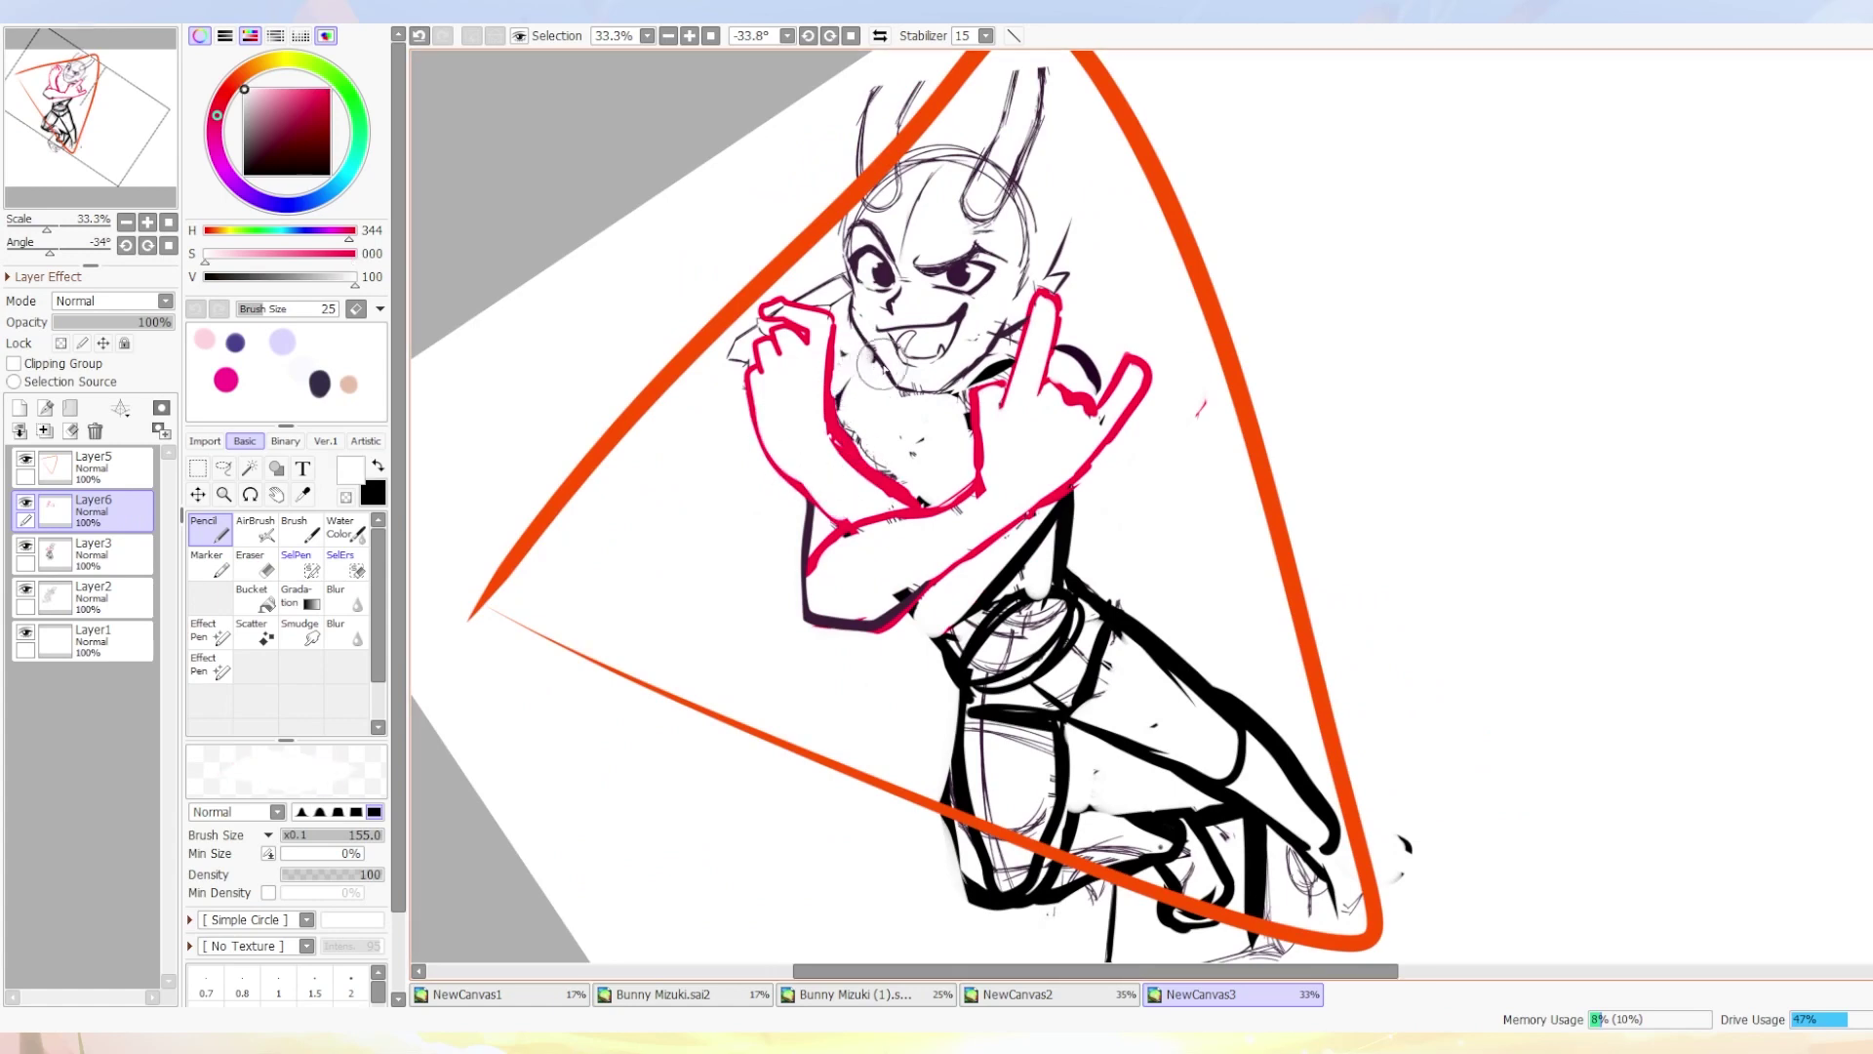
Draw the shoulder curve and the straight arm lines crossing the foreground forearm in dark purple.
left_click(896, 393, "alt")
left_click_drag(883, 346, 858, 420)
left_click_drag(834, 507, 795, 625)
key("h")
mouse_move(795, 624)
left_mouse_down()
mouse_move(926, 546)
mouse_move(975, 332)
left_mouse_up()
left_click_drag(976, 331, 932, 527)
mouse_move(912, 332)
left_mouse_down()
mouse_move(849, 498)
mouse_move(652, 407)
left_mouse_up()
Merge the arm drawing into the body line layer and transform the lassoed foreground hand slightly upward.
key("l")
key("ctrl+d")
key("ctrl+e")
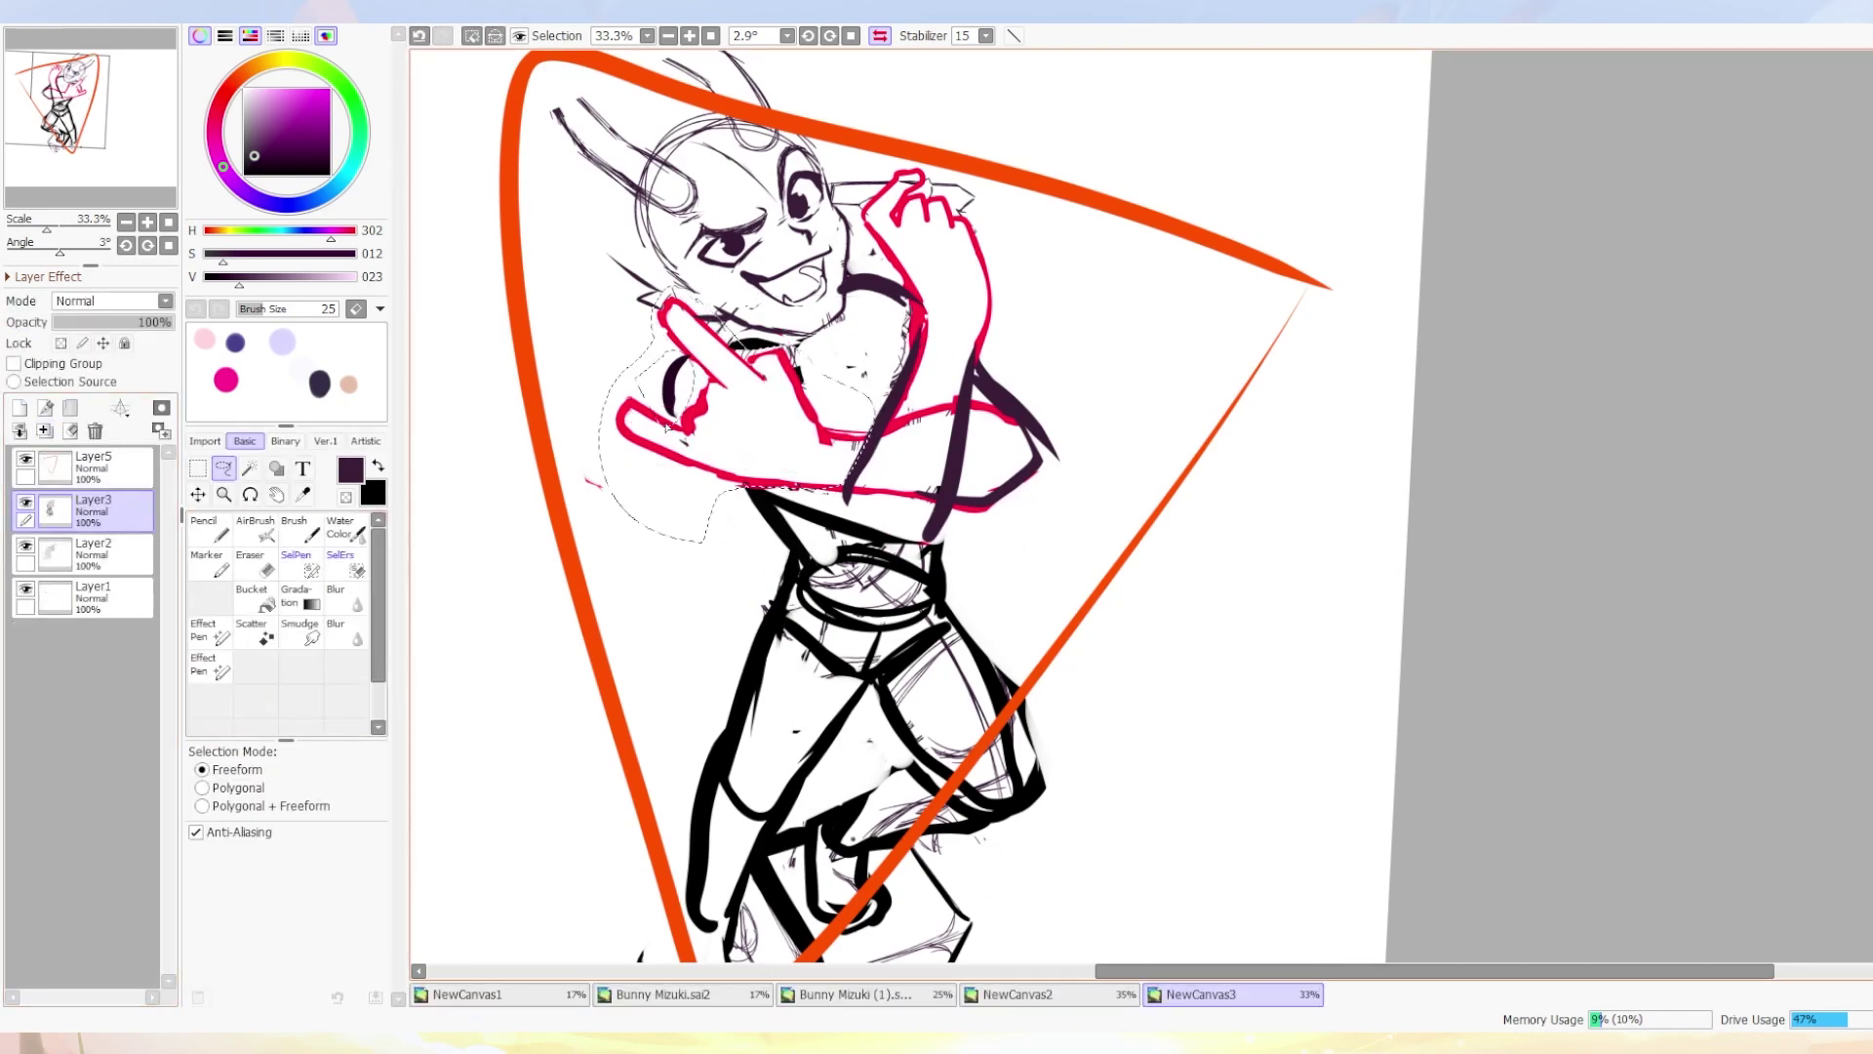
key("ctrl+t")
left_click_drag(666, 426, 673, 395)
key("Return")
key("n")
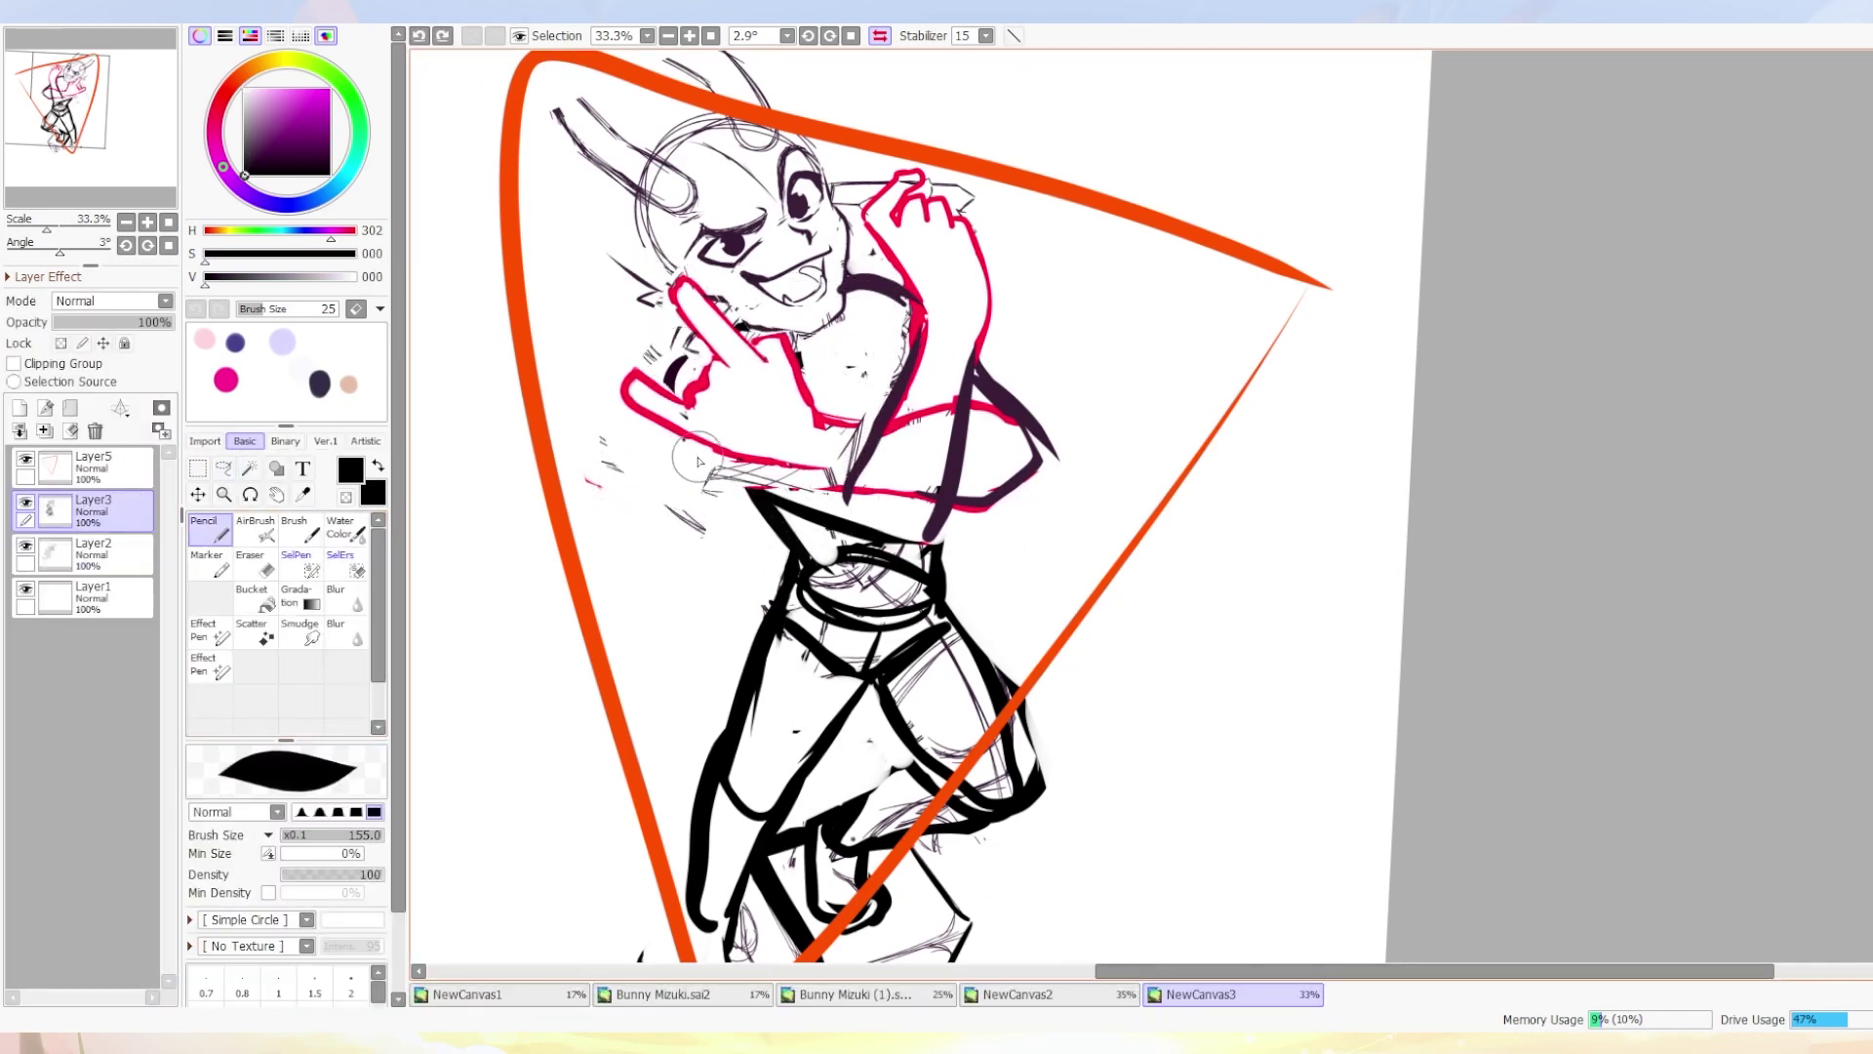
Redraw the raised forearm's inner edge as a crimson curve and transform the lassoed foreground hand slightly up and outward.
left_click(917, 322, "alt")
left_click_drag(917, 322, 855, 598)
key("l")
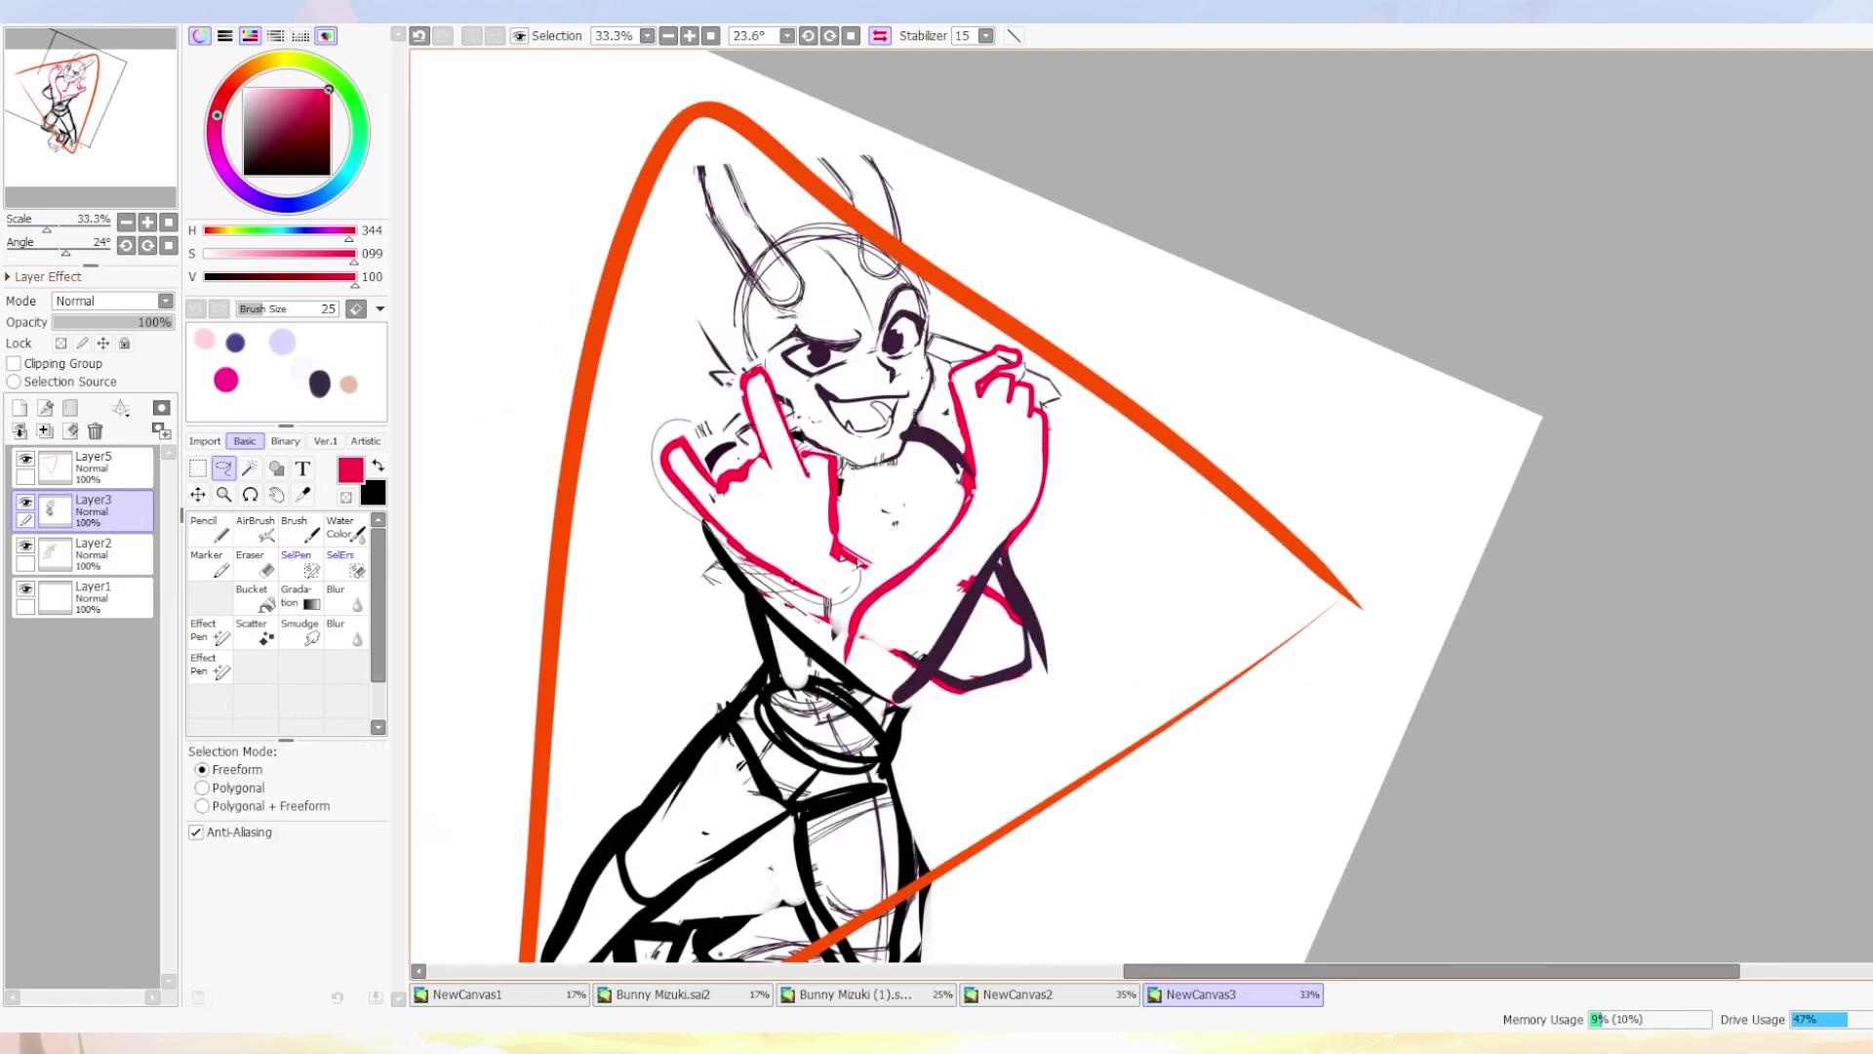
key("ctrl+t")
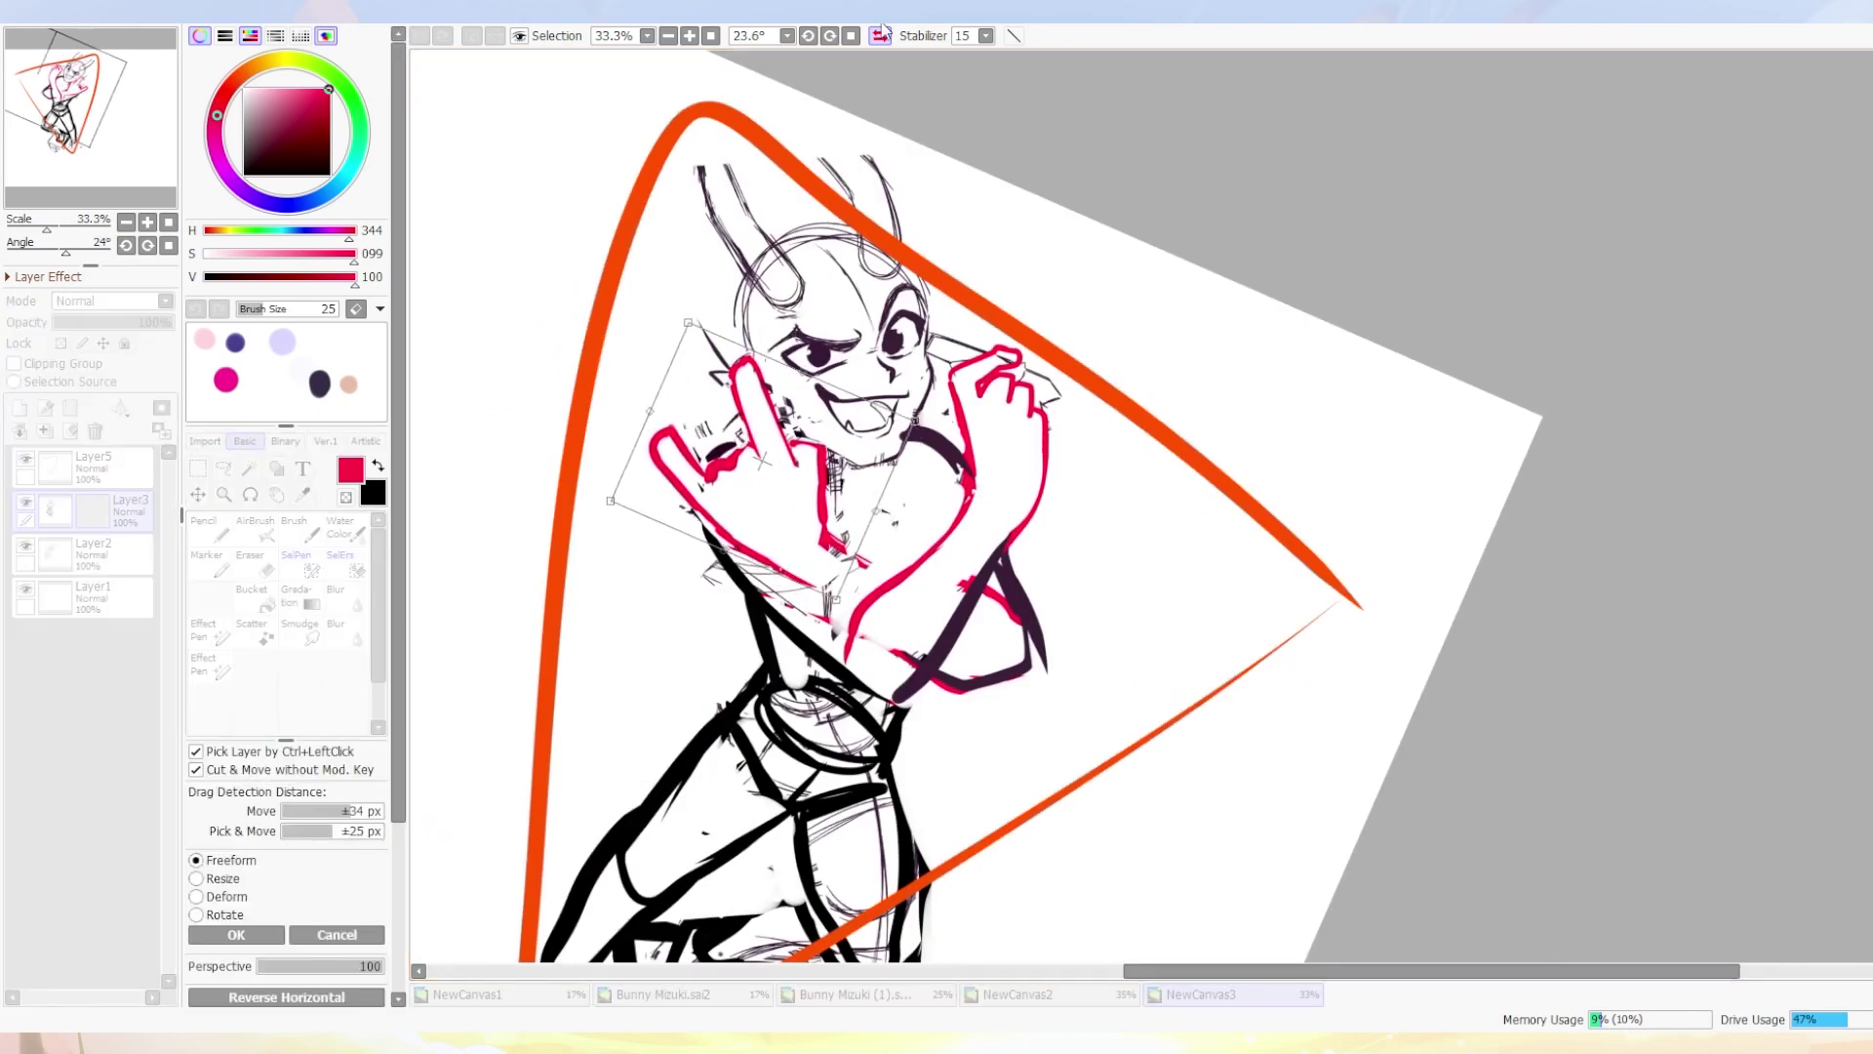
left_click(880, 35)
key("Return")
Redraw the raised arm's forearm and rounded elbow in black across the foreground arm, and extend the foreground forearm's lower edge.
key("n")
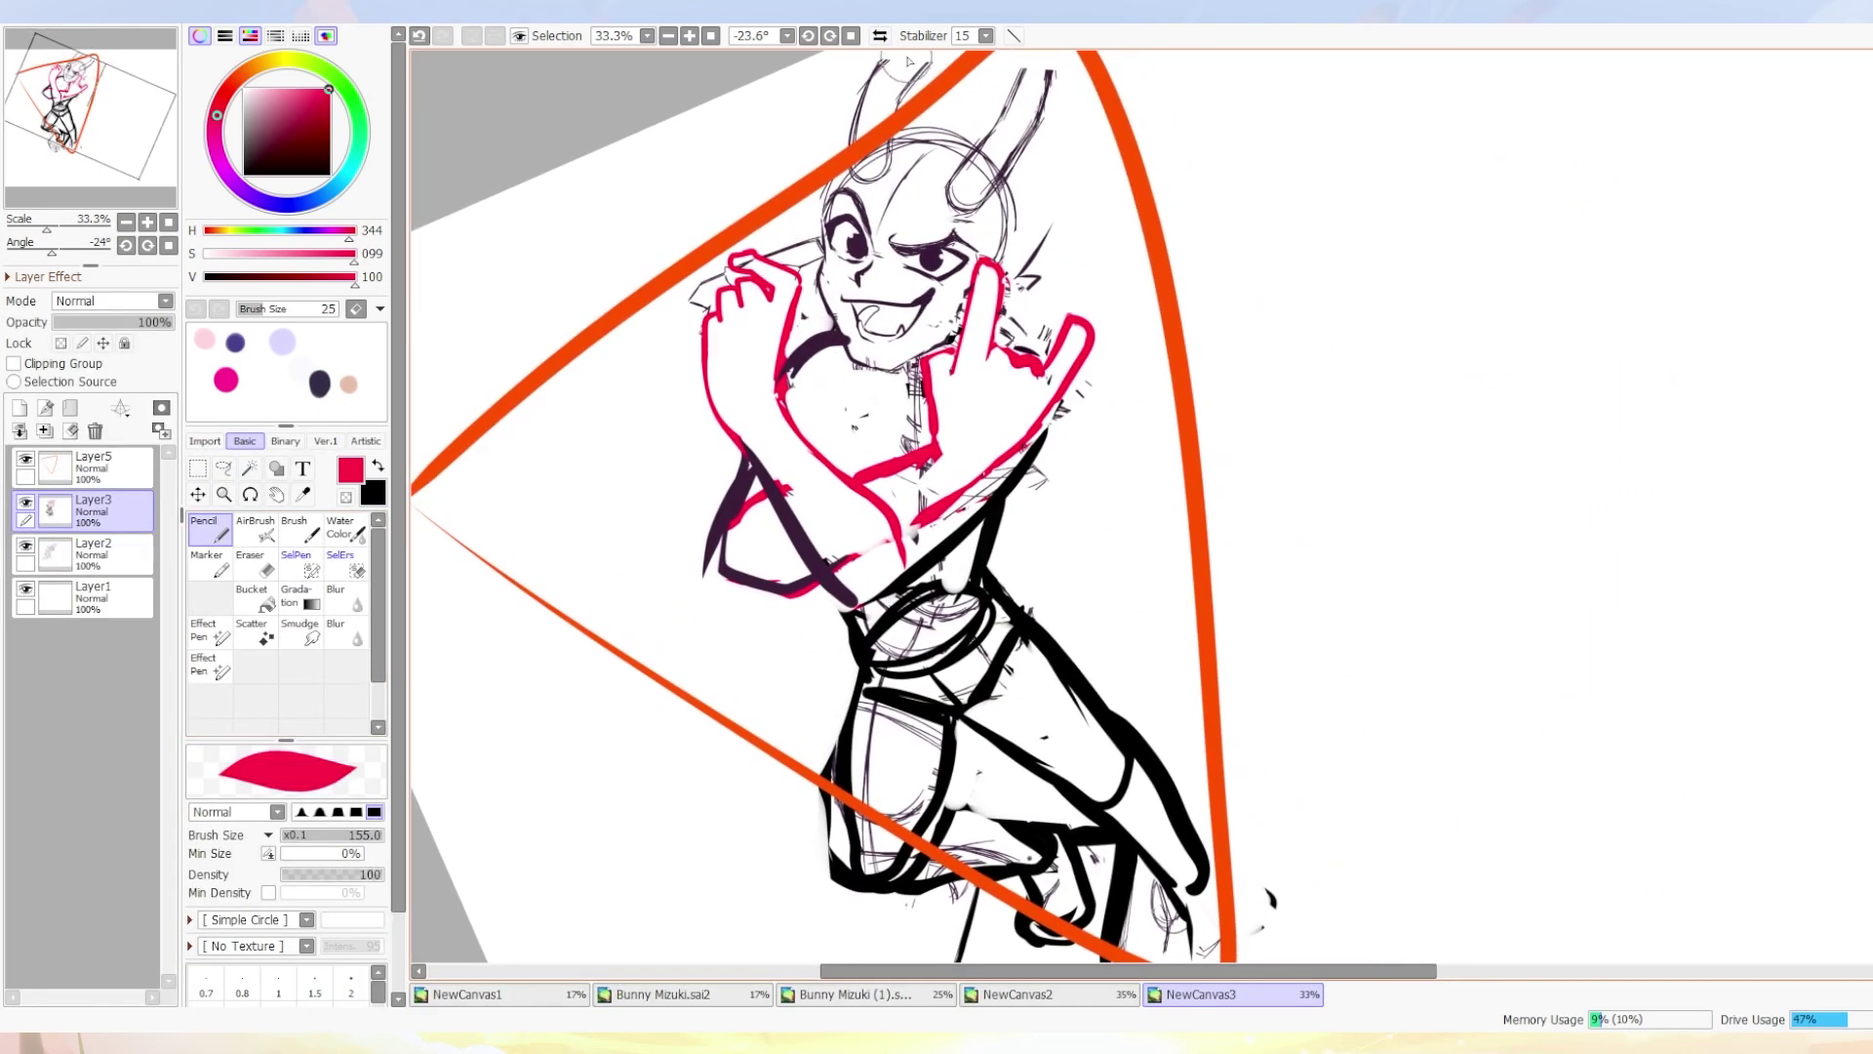
key("h")
left_click(780, 390, "alt")
left_click(766, 385, "alt")
mouse_move(866, 457)
left_mouse_down()
mouse_move(997, 332)
mouse_move(938, 454)
left_mouse_up()
left_click(918, 410, "alt")
left_click_drag(976, 292, 1015, 410)
left_click(1000, 195, "alt")
left_click_drag(995, 185, 1010, 324)
left_click(1010, 322, "alt")
key("h")
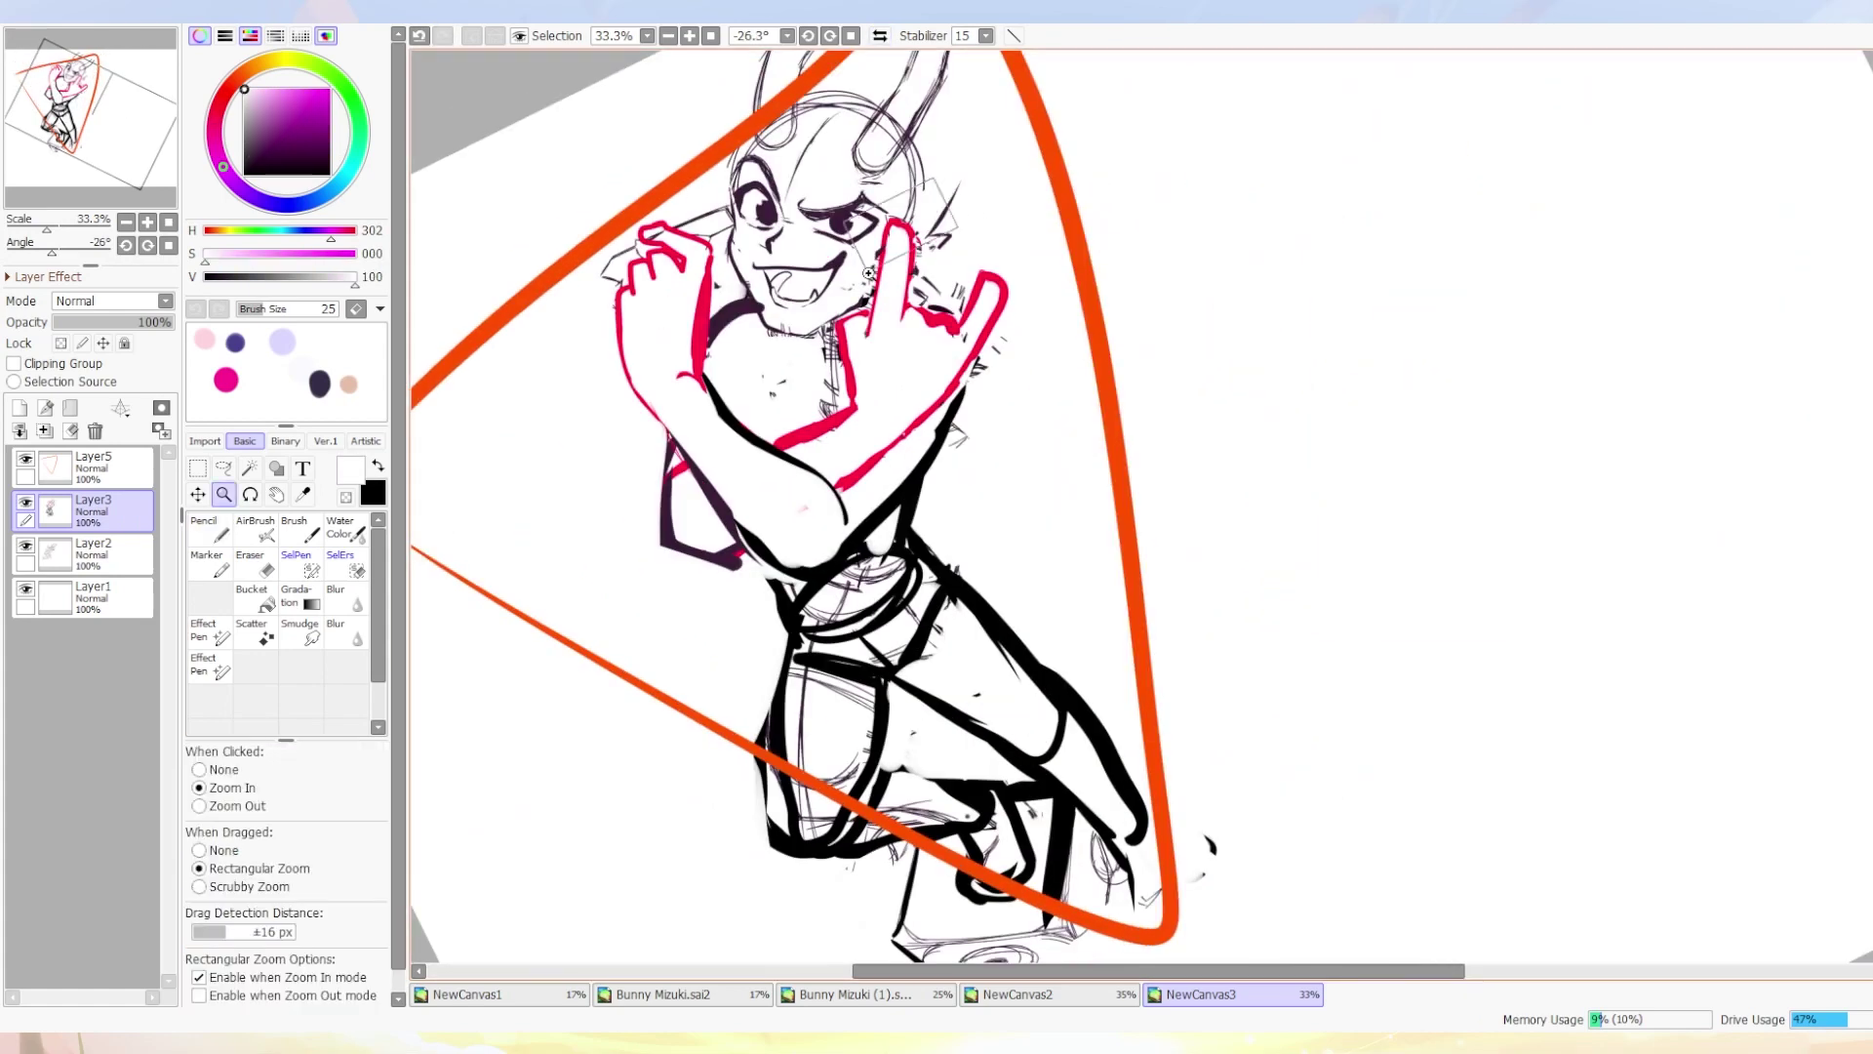
Transform the lassoed foreground hand with the perspective set to 100.
left_click(868, 273)
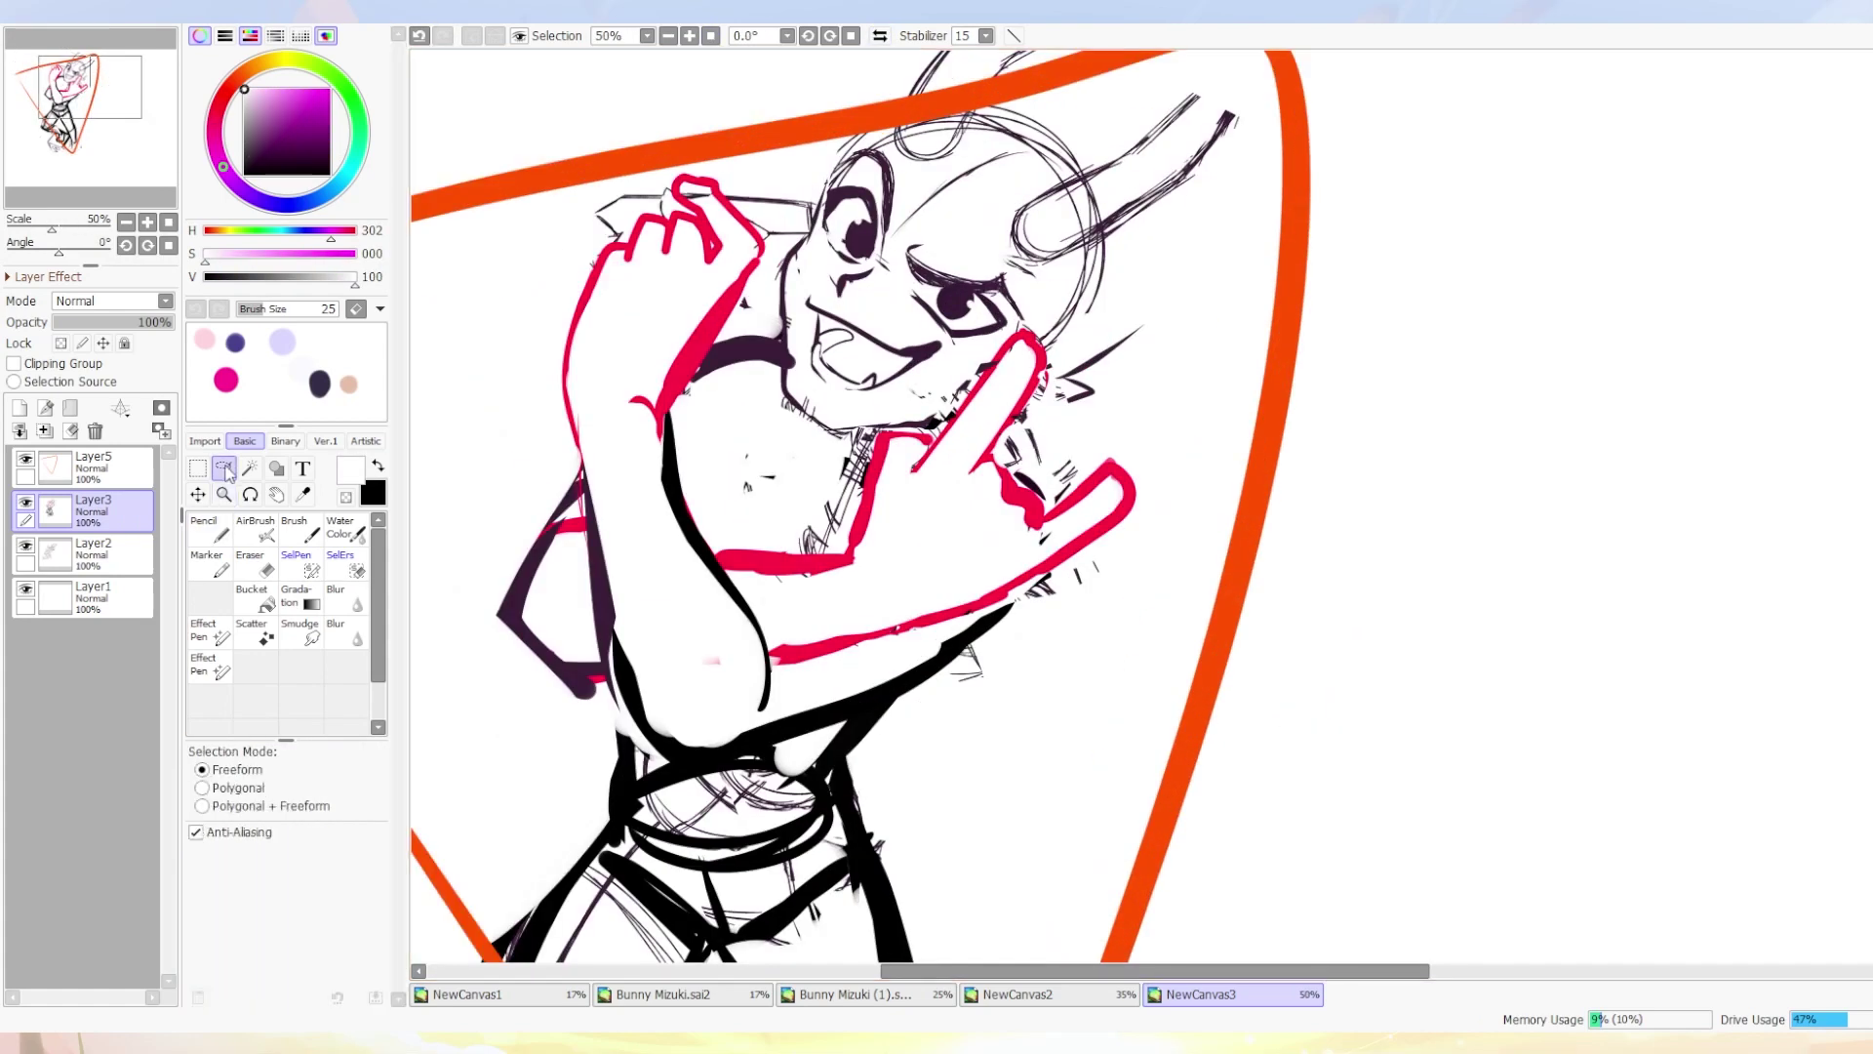
key("ctrl+t")
left_click_drag(259, 968, 383, 966)
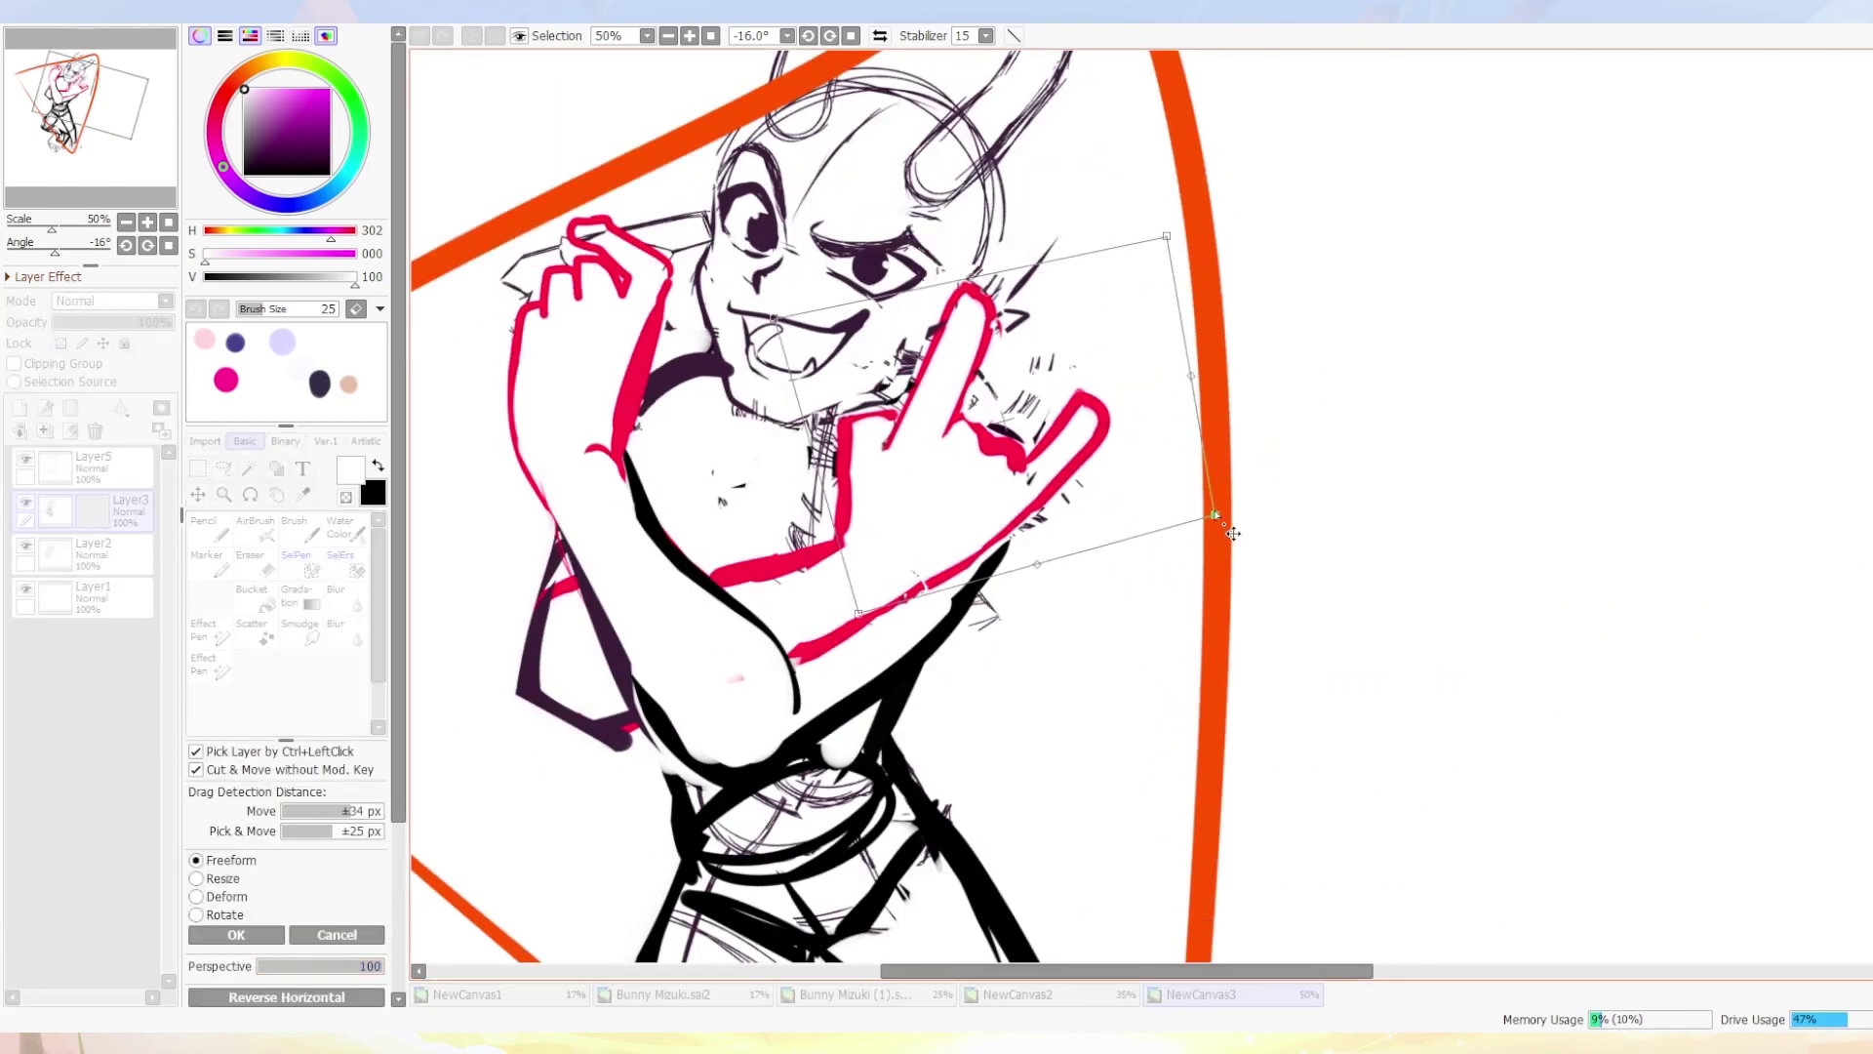
key("Home")
scroll(1451, 148, "down", 3)
key("Return")
scroll(975, 390, "up", 2)
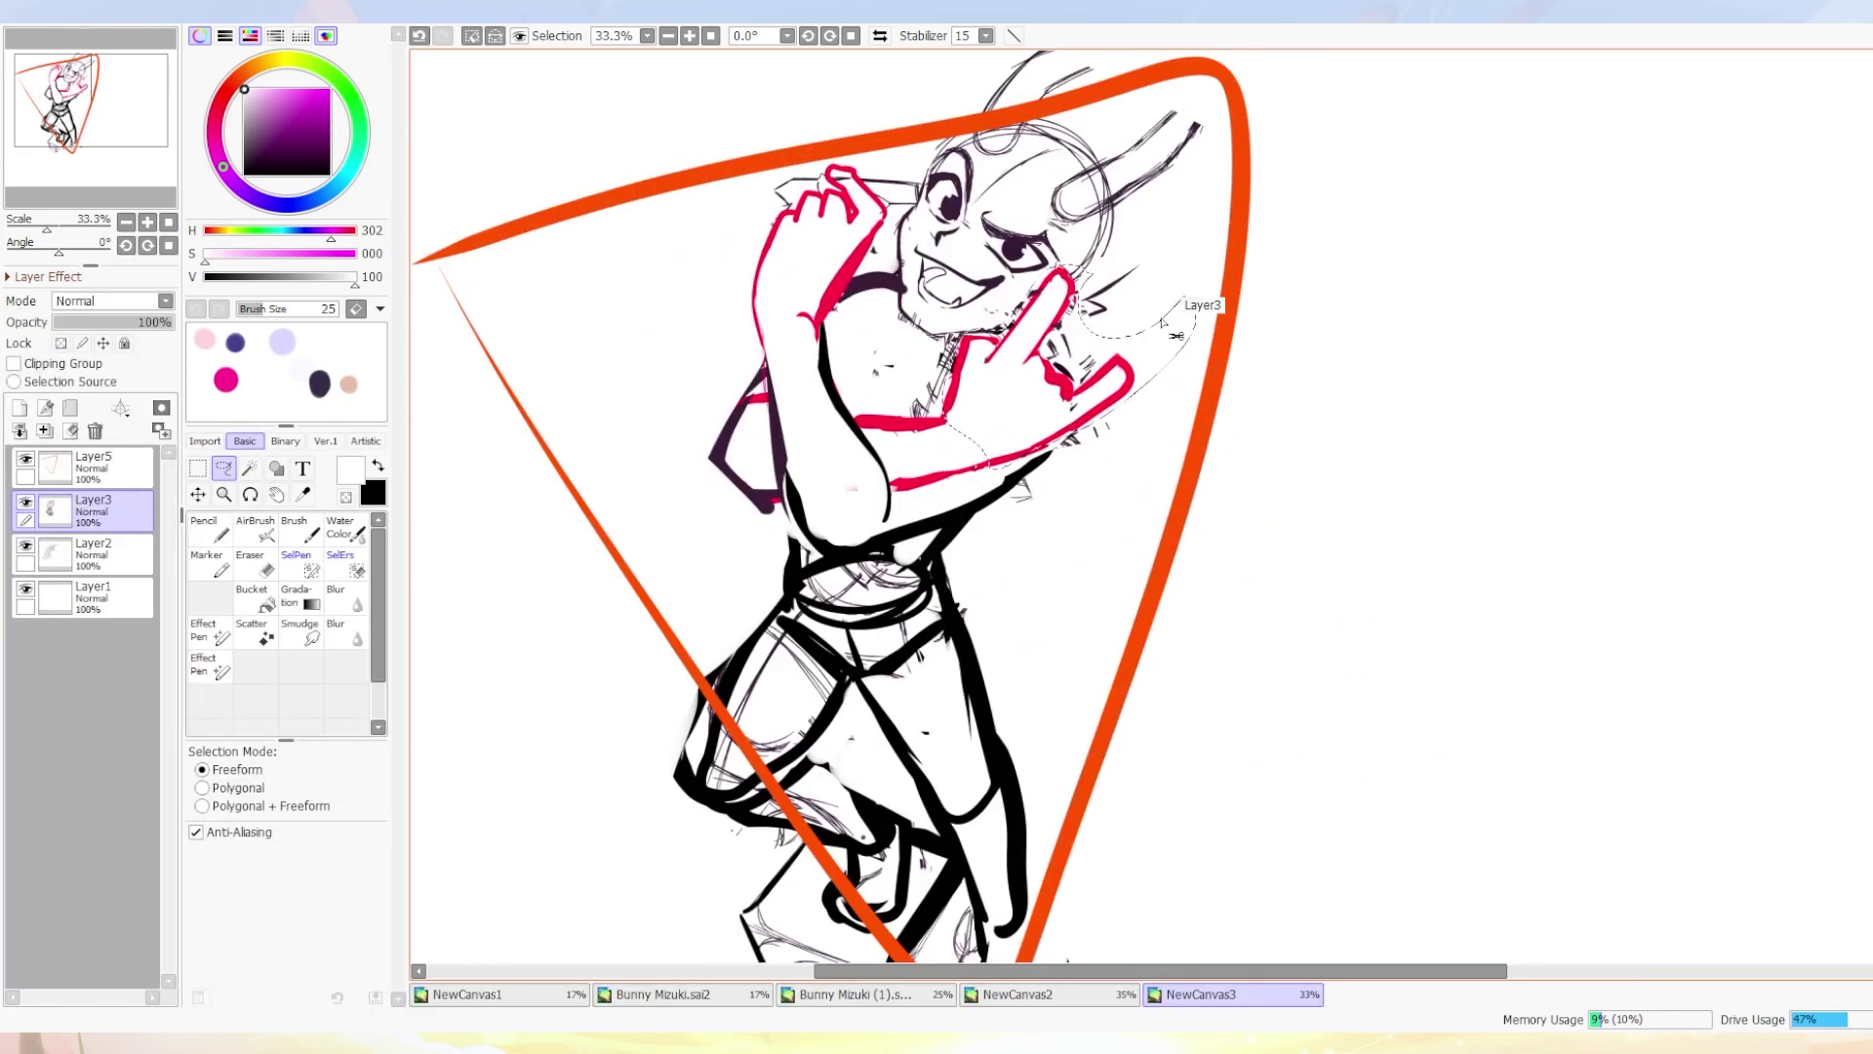
Erase the angular elbow of the rear arm and redraw it as a rounded dark purple curve.
scroll(702, 439, "up", 1)
key("e")
key("n")
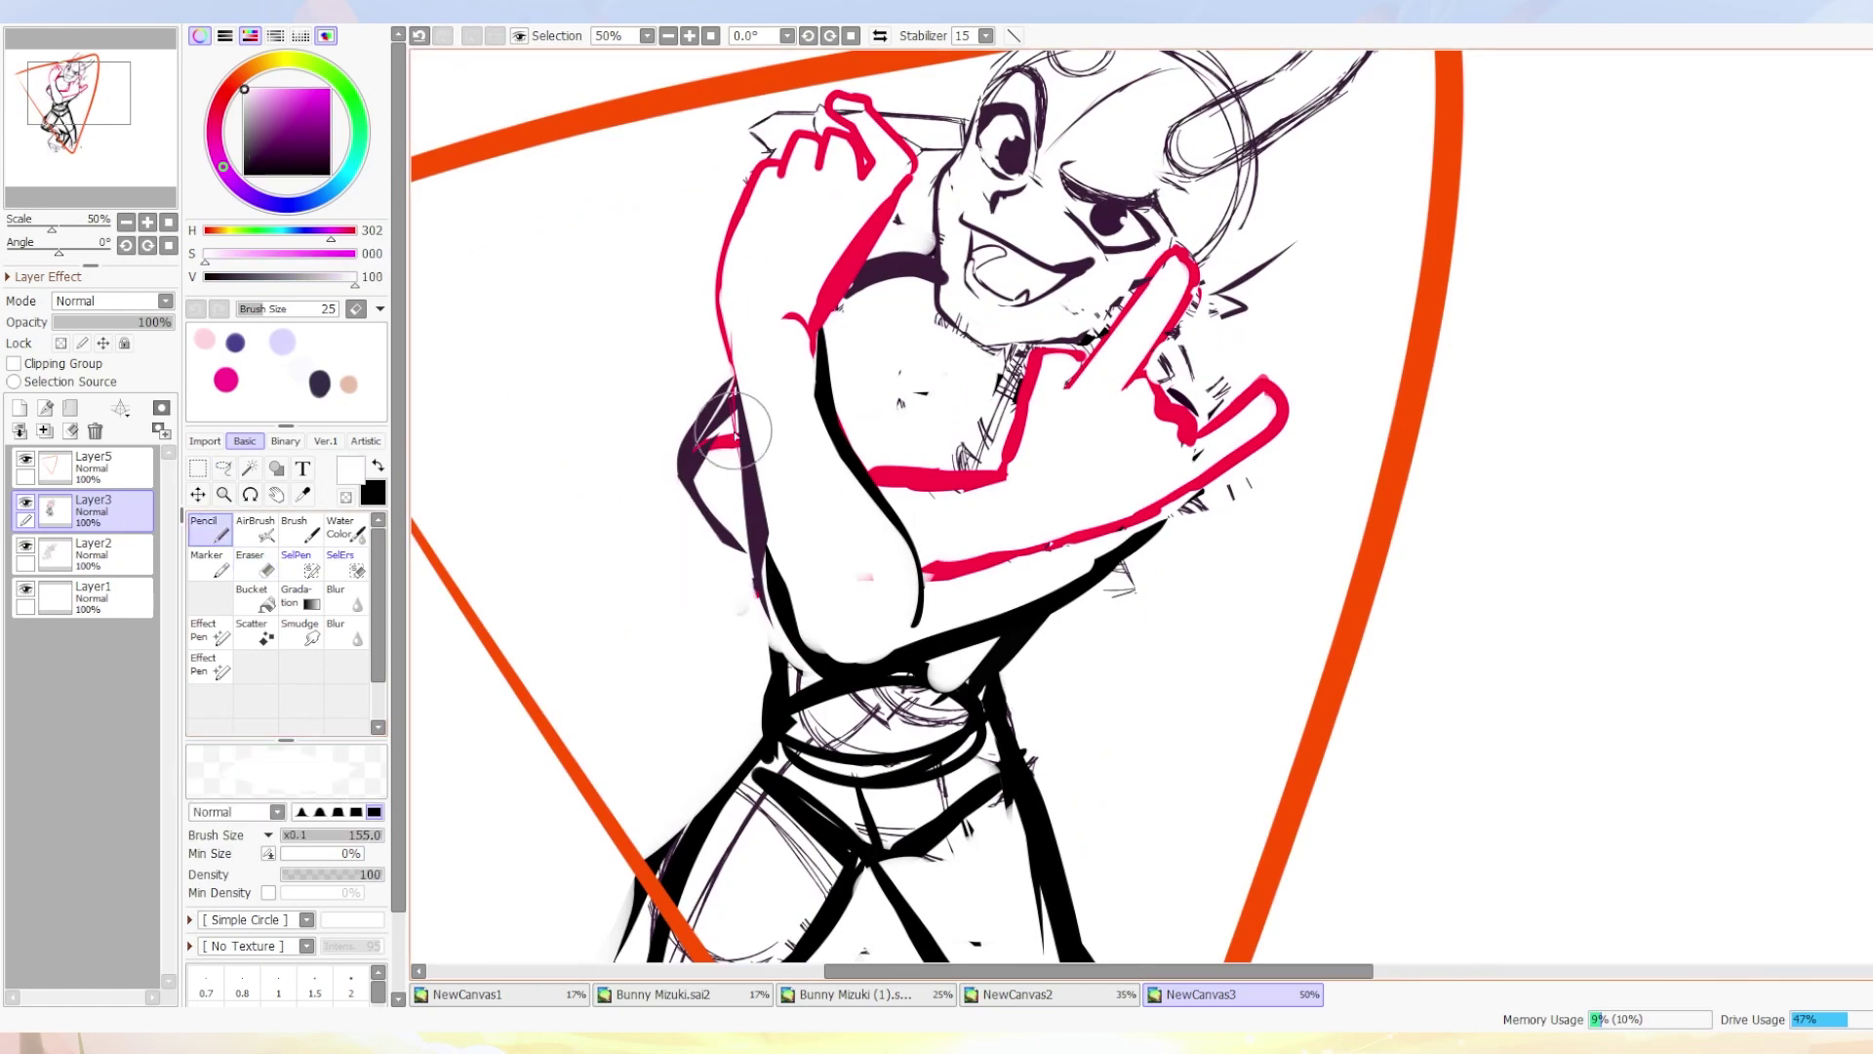
left_click_drag(878, 488, 1073, 341)
left_click(975, 410, "alt")
left_click_drag(1078, 469, 1014, 547)
key("End")
scroll(1324, 228, "down", 1)
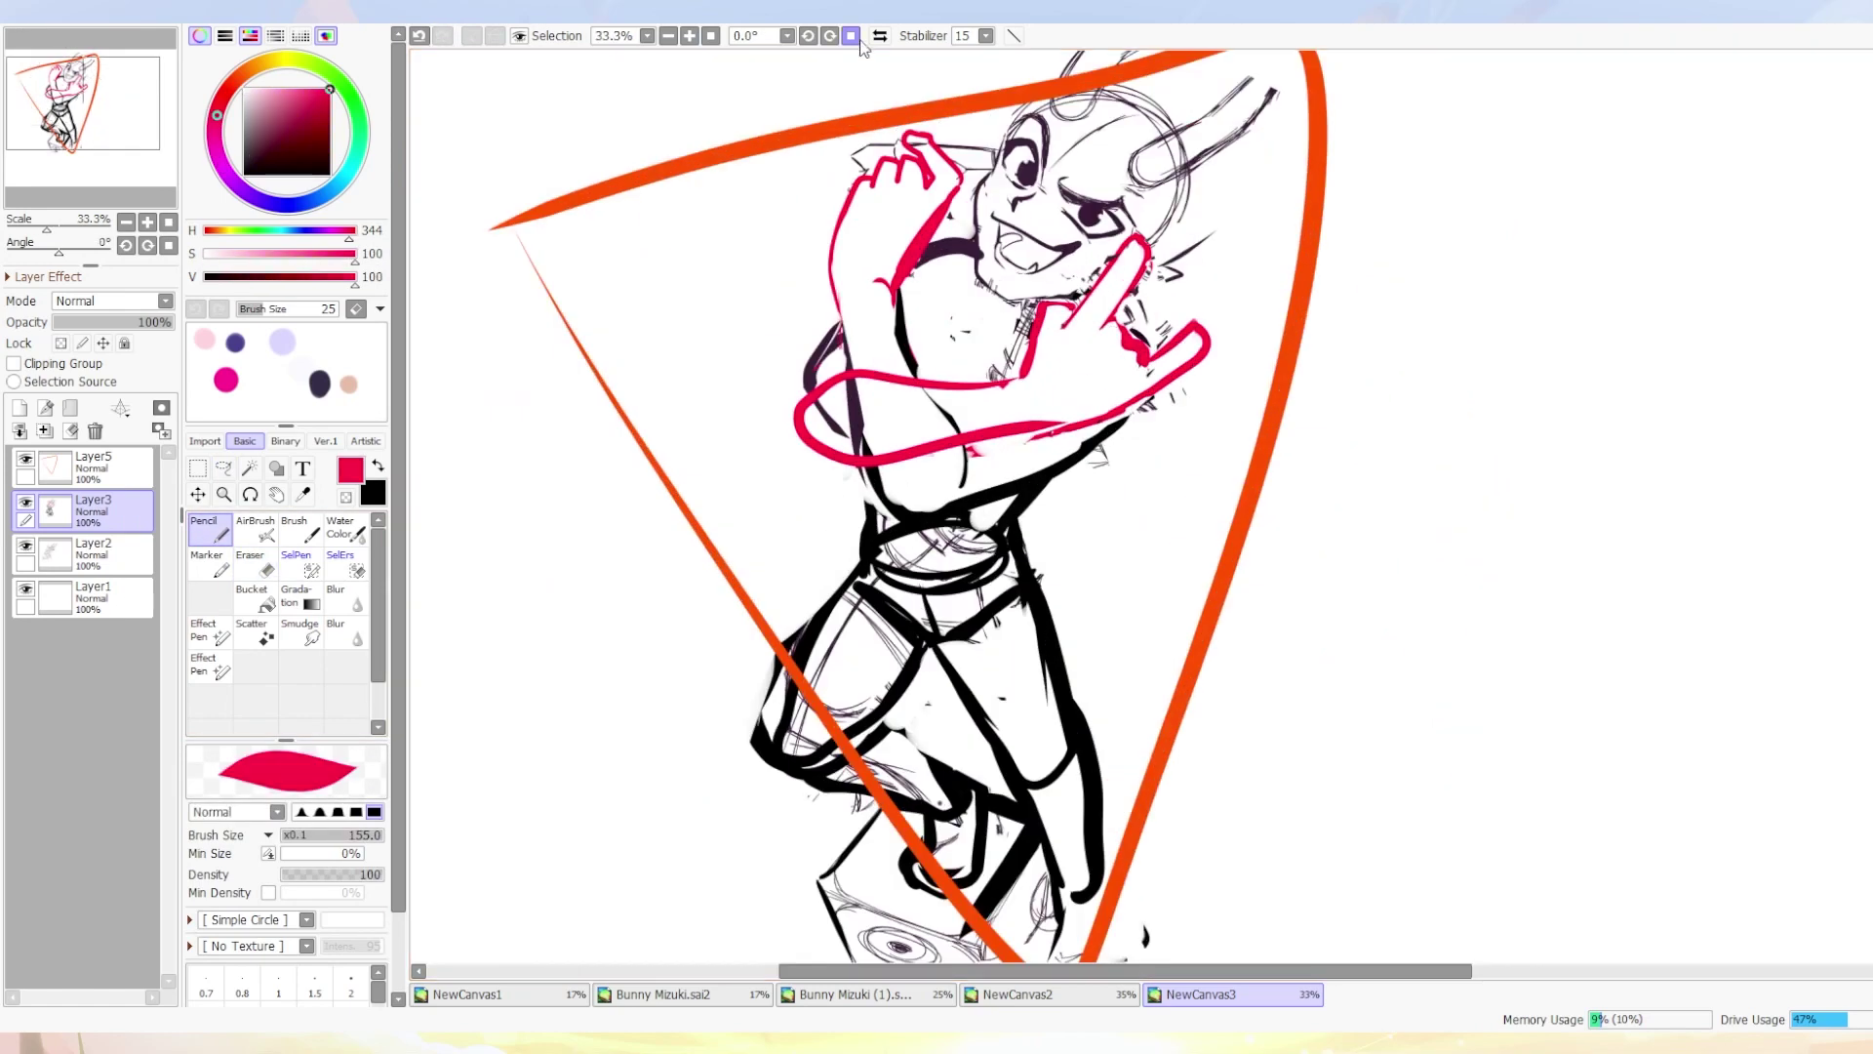
key("Home")
key("ctrl+z")
key("ctrl+z")
Lasso the foreground hand in the mirrored view and rotate it outward so its index finger points more sideways.
key("a")
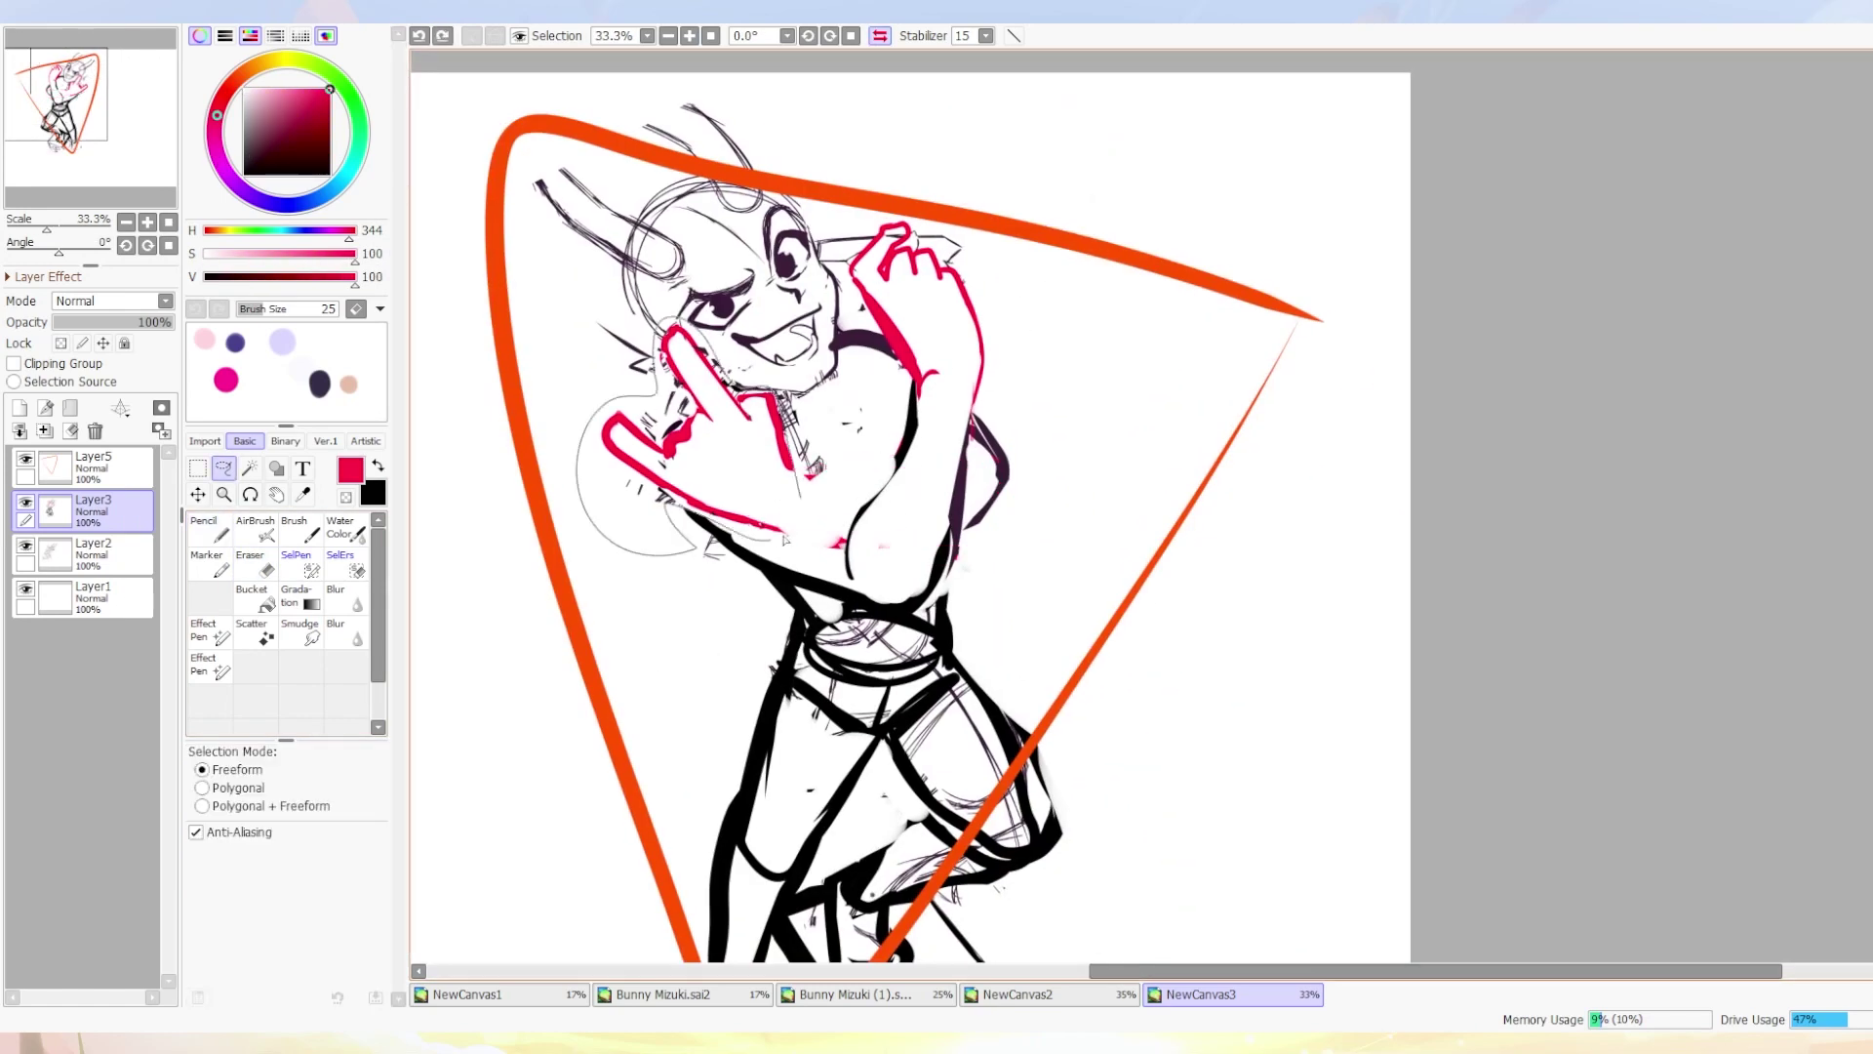
key("ctrl+t")
mouse_move(712, 429)
left_mouse_down()
mouse_move(683, 468)
mouse_move(810, 410)
mouse_move(659, 371)
left_mouse_up()
key("Return")
Add a new layer above the body lines and paint out the stray sketch marks around the hand and jaw in white.
left_click(19, 408)
key("n")
left_click(656, 480, "alt")
left_click(727, 391, "alt")
left_click(831, 301, "alt")
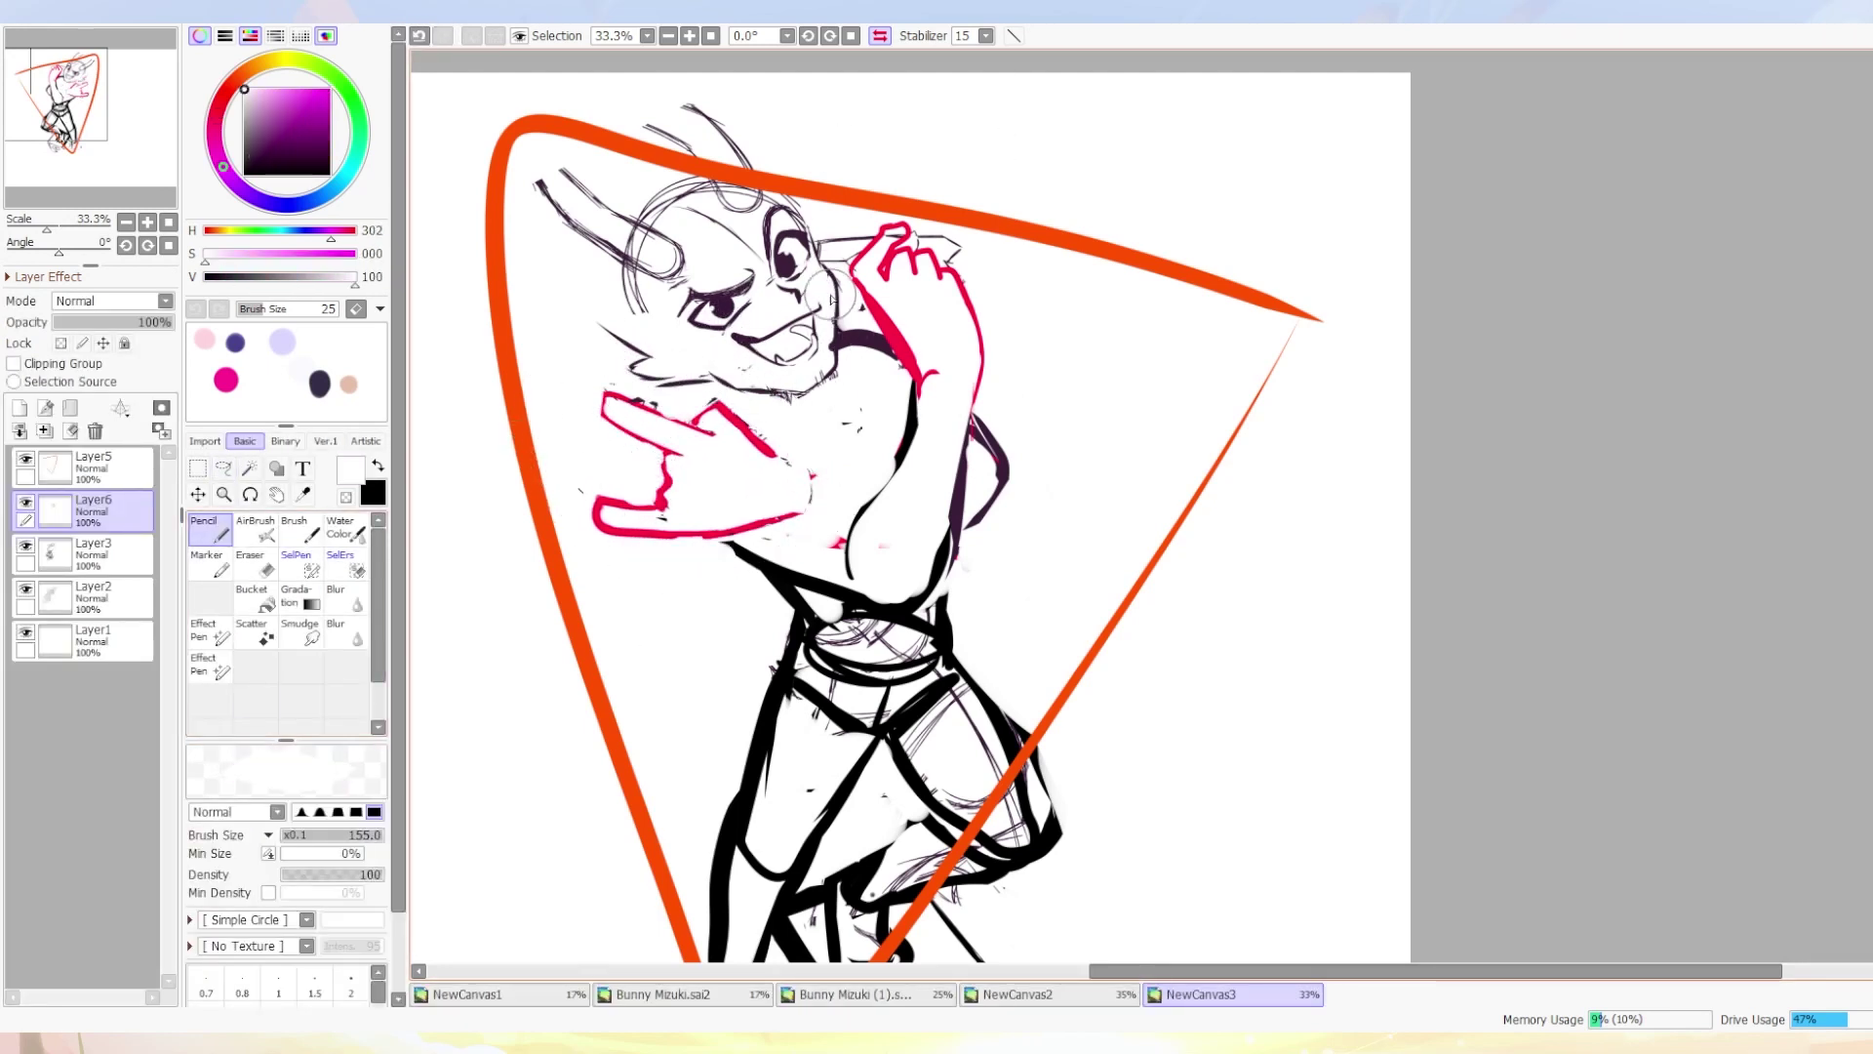
Draw the chest curve and the foreground arm's contours beneath the hand in dark purple.
left_click(739, 381, "alt")
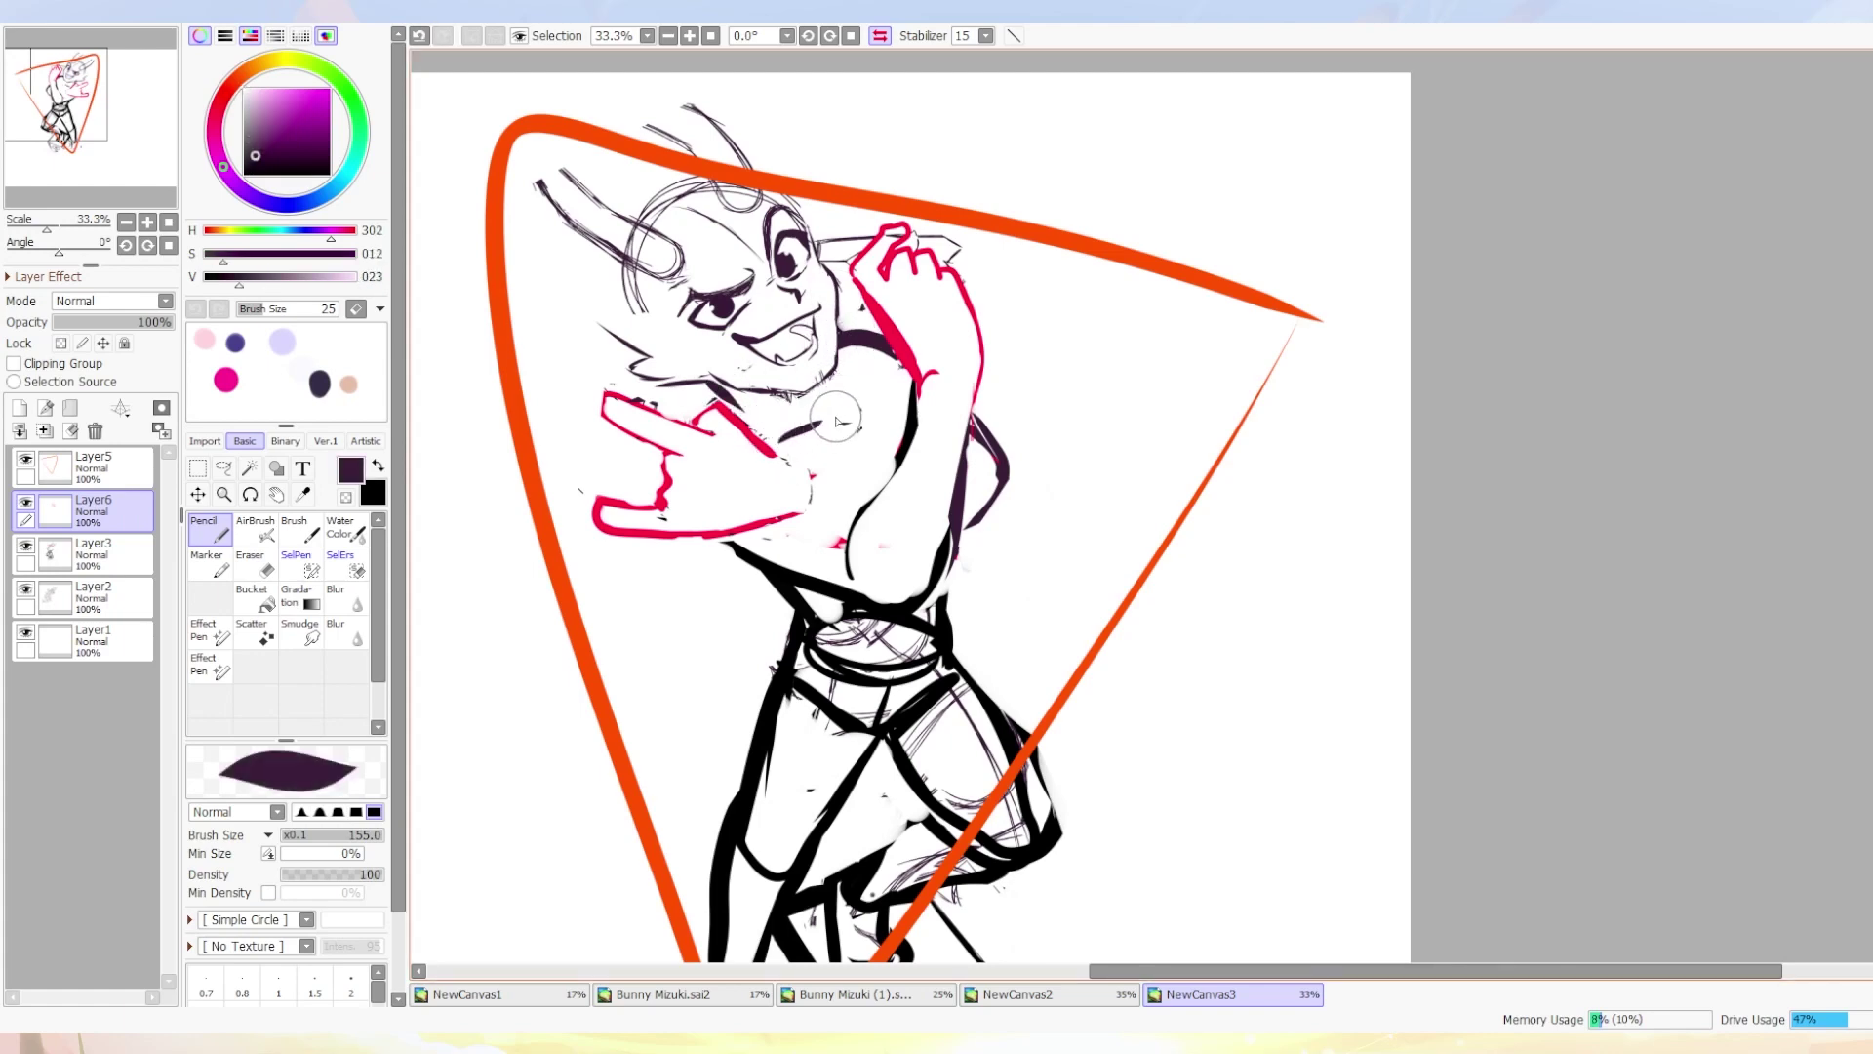
left_click_drag(836, 421, 994, 379)
mouse_move(823, 524)
left_mouse_down()
mouse_move(1329, 201)
mouse_move(1133, 454)
mouse_move(840, 736)
mouse_move(736, 922)
left_mouse_up()
Paint out the sketchy waist ellipses in white and clean up the torso between the crossed arms and the hips.
key("Insert")
left_click(743, 830, "alt")
key("ctrl+z")
left_click_drag(796, 770, 761, 907)
key("ctrl+z")
mouse_move(927, 724)
left_mouse_down()
mouse_move(770, 802)
mouse_move(857, 67)
left_mouse_up()
key("ctrl+z")
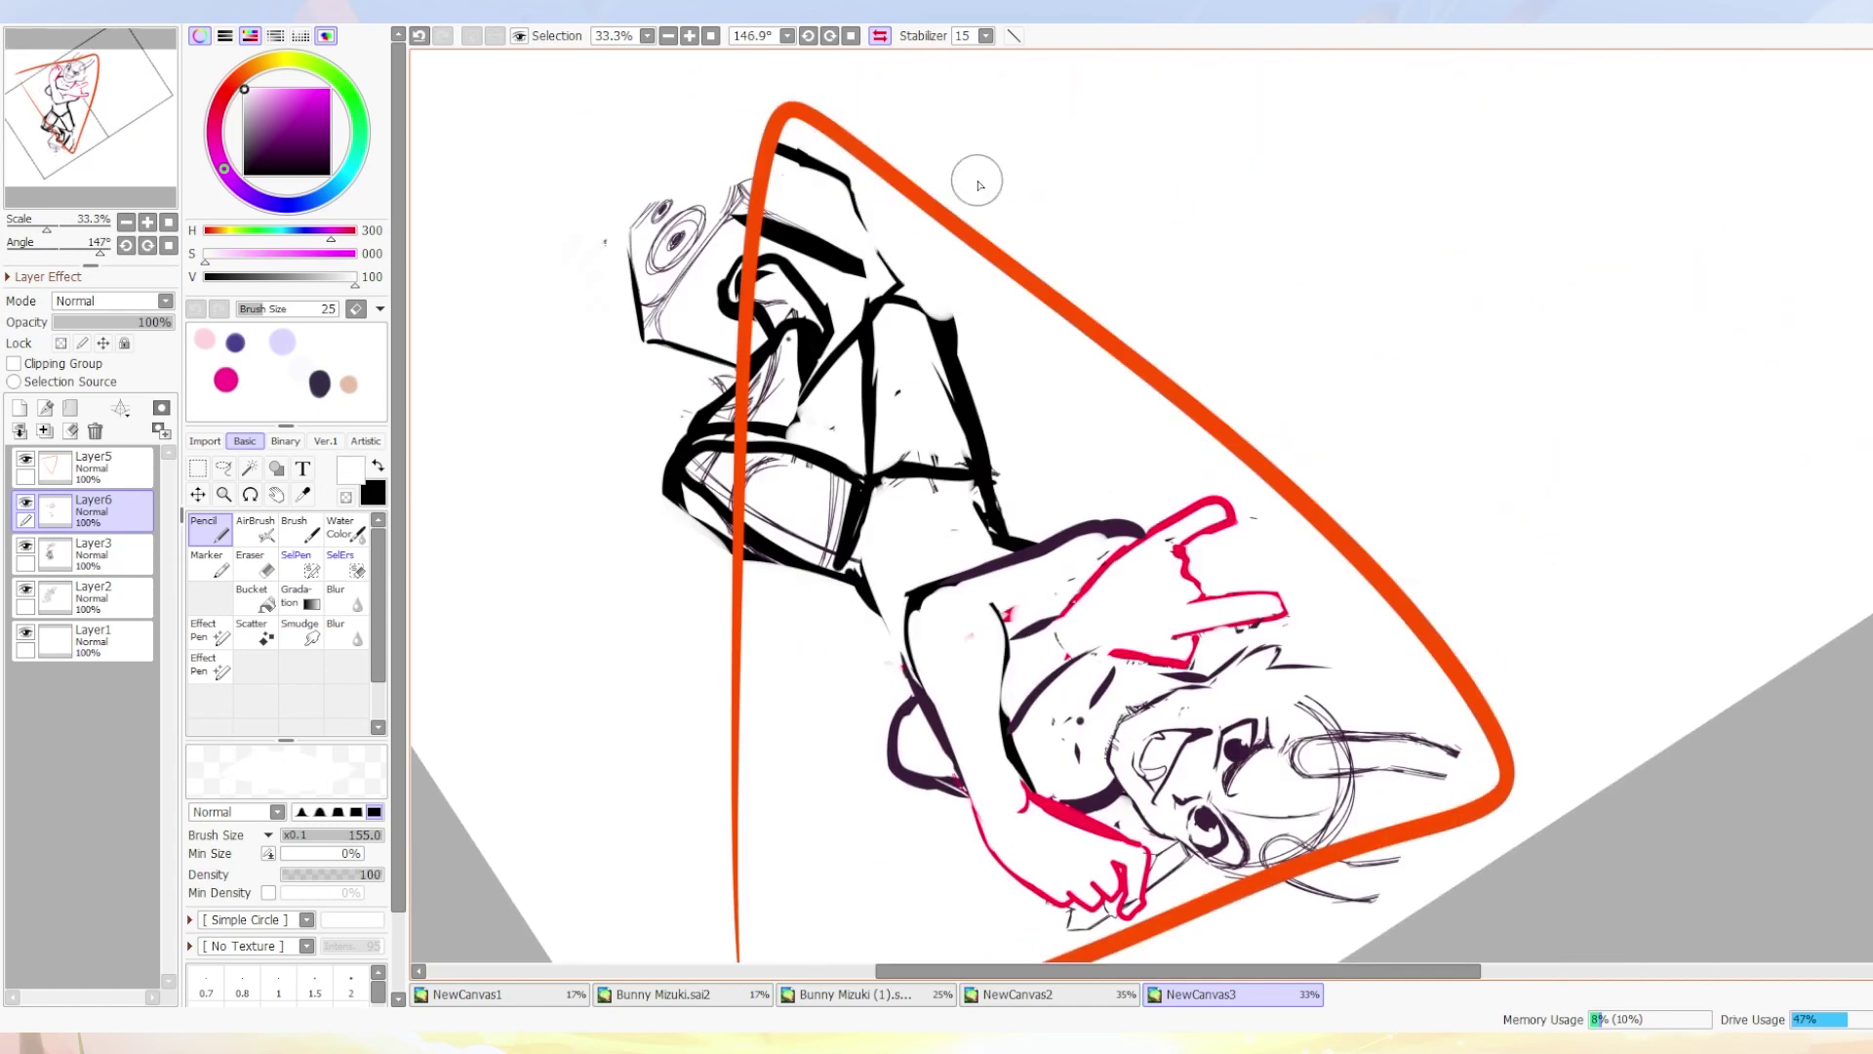
left_click_drag(1003, 67, 818, 652)
left_click(814, 259, "alt")
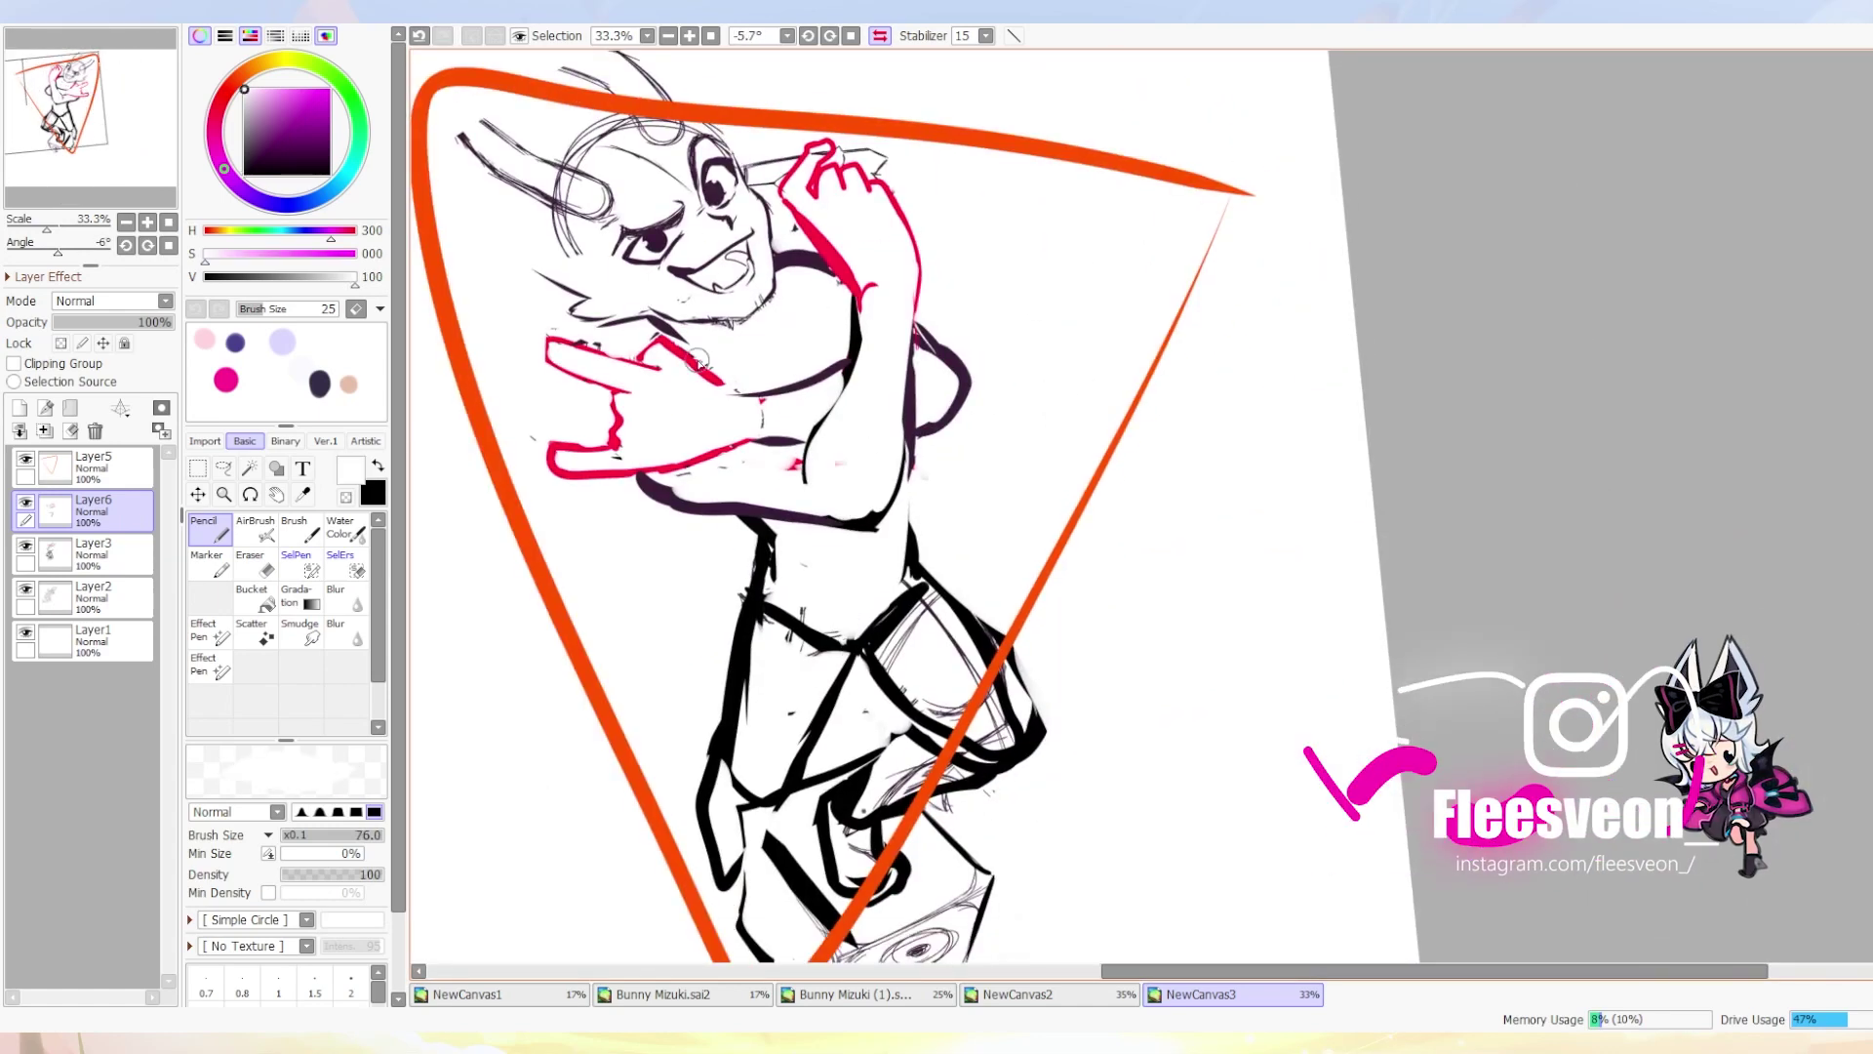
Redraw the hip line and the bent leg in dark purple and black, slimming the old thick leg lines with white.
left_click(786, 639, "alt")
mouse_move(785, 639)
left_mouse_down()
mouse_move(878, 507)
mouse_move(776, 651)
mouse_move(731, 588)
mouse_move(858, 617)
left_mouse_up()
left_click(776, 651, "alt")
left_click(859, 617, "alt")
left_click(859, 617, "alt")
left_click_drag(860, 683, 873, 742)
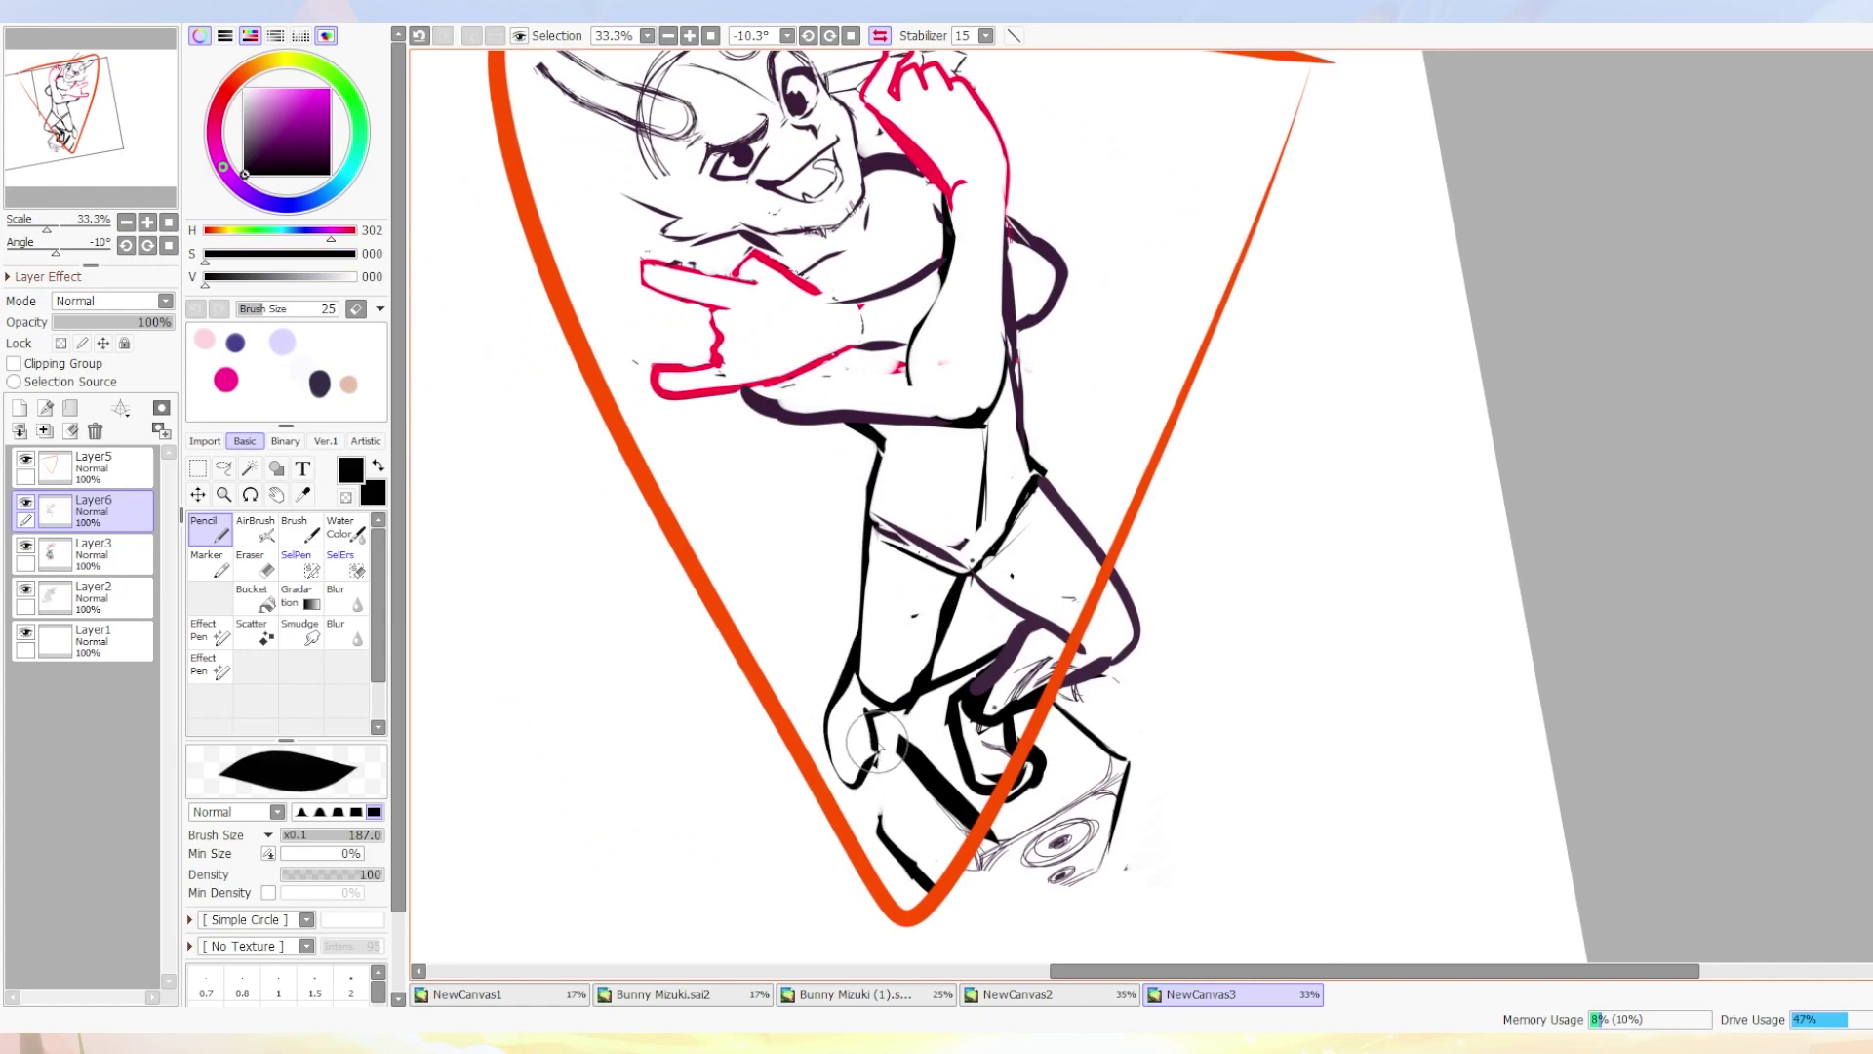
Refine the standing leg's calf and foot in dark purple and black, covering leftover lines with white.
left_click(906, 746, "alt")
left_click_drag(966, 702, 997, 482)
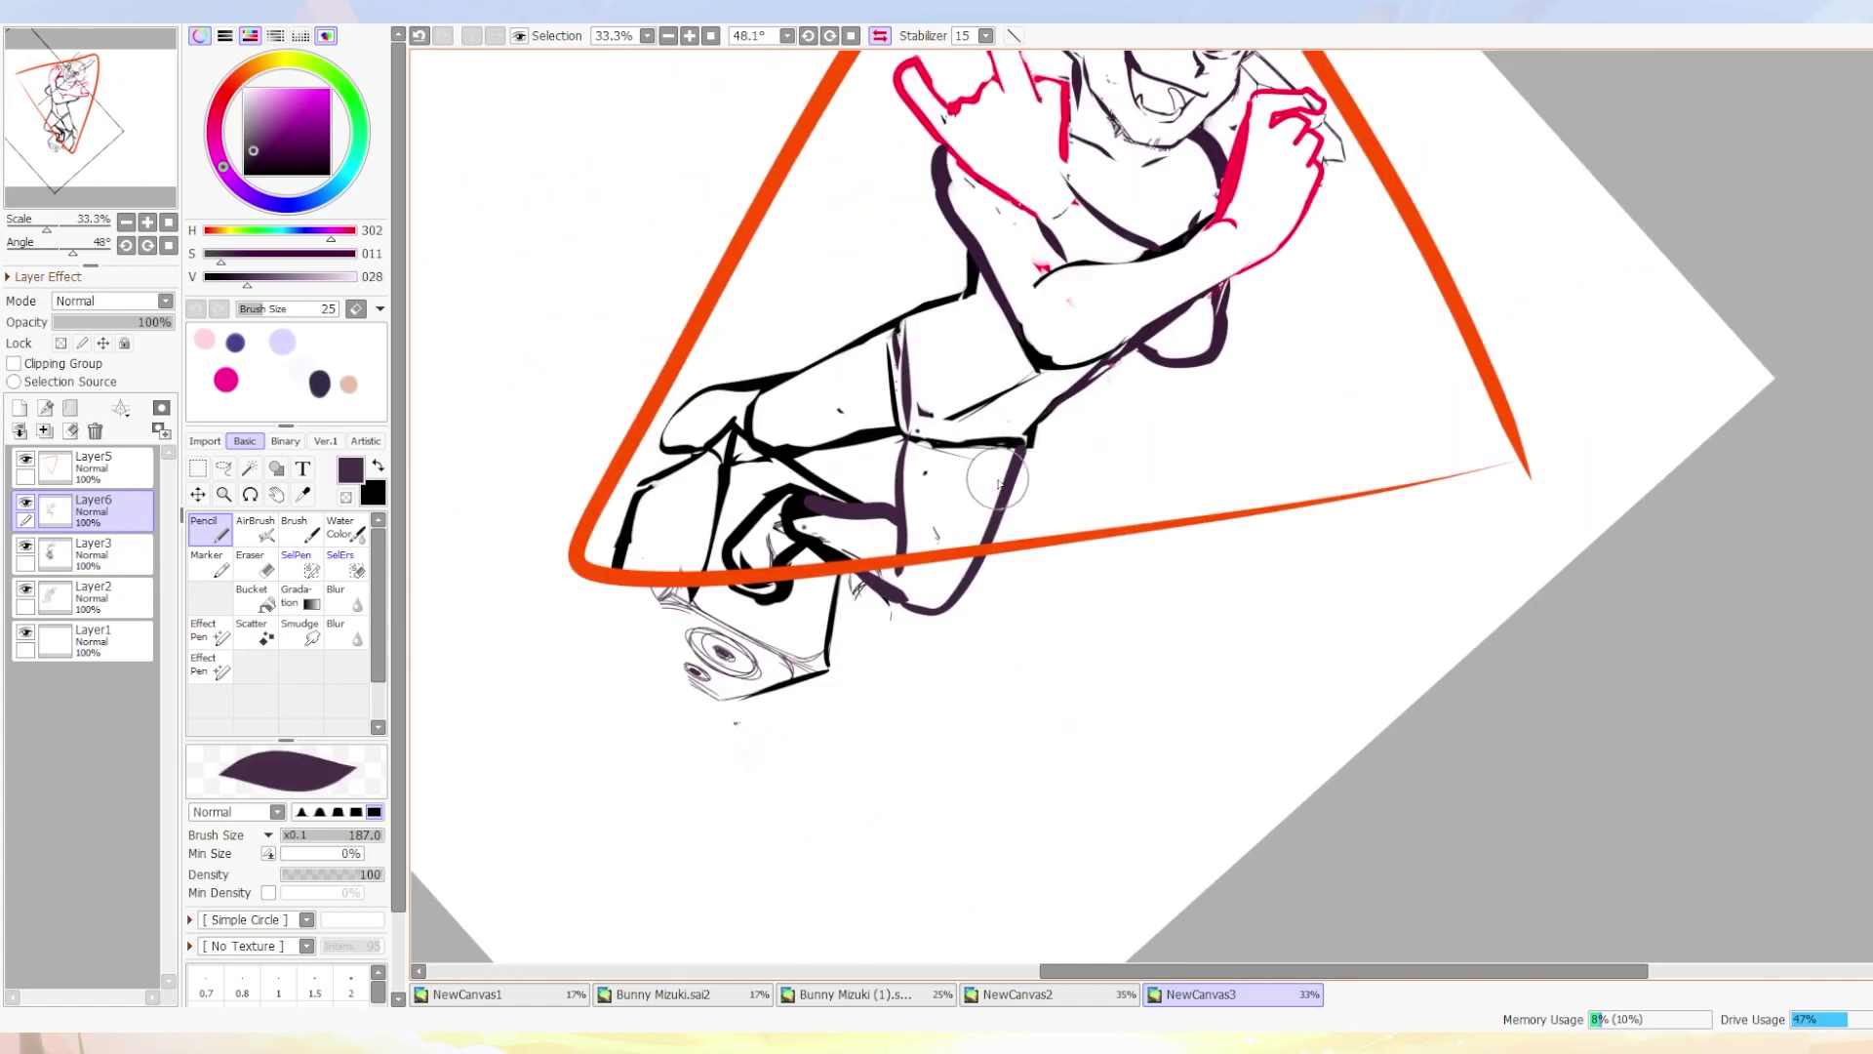
key("Home")
left_click(829, 683, "alt")
left_click_drag(829, 683, 632, 330)
left_click(632, 330, "alt")
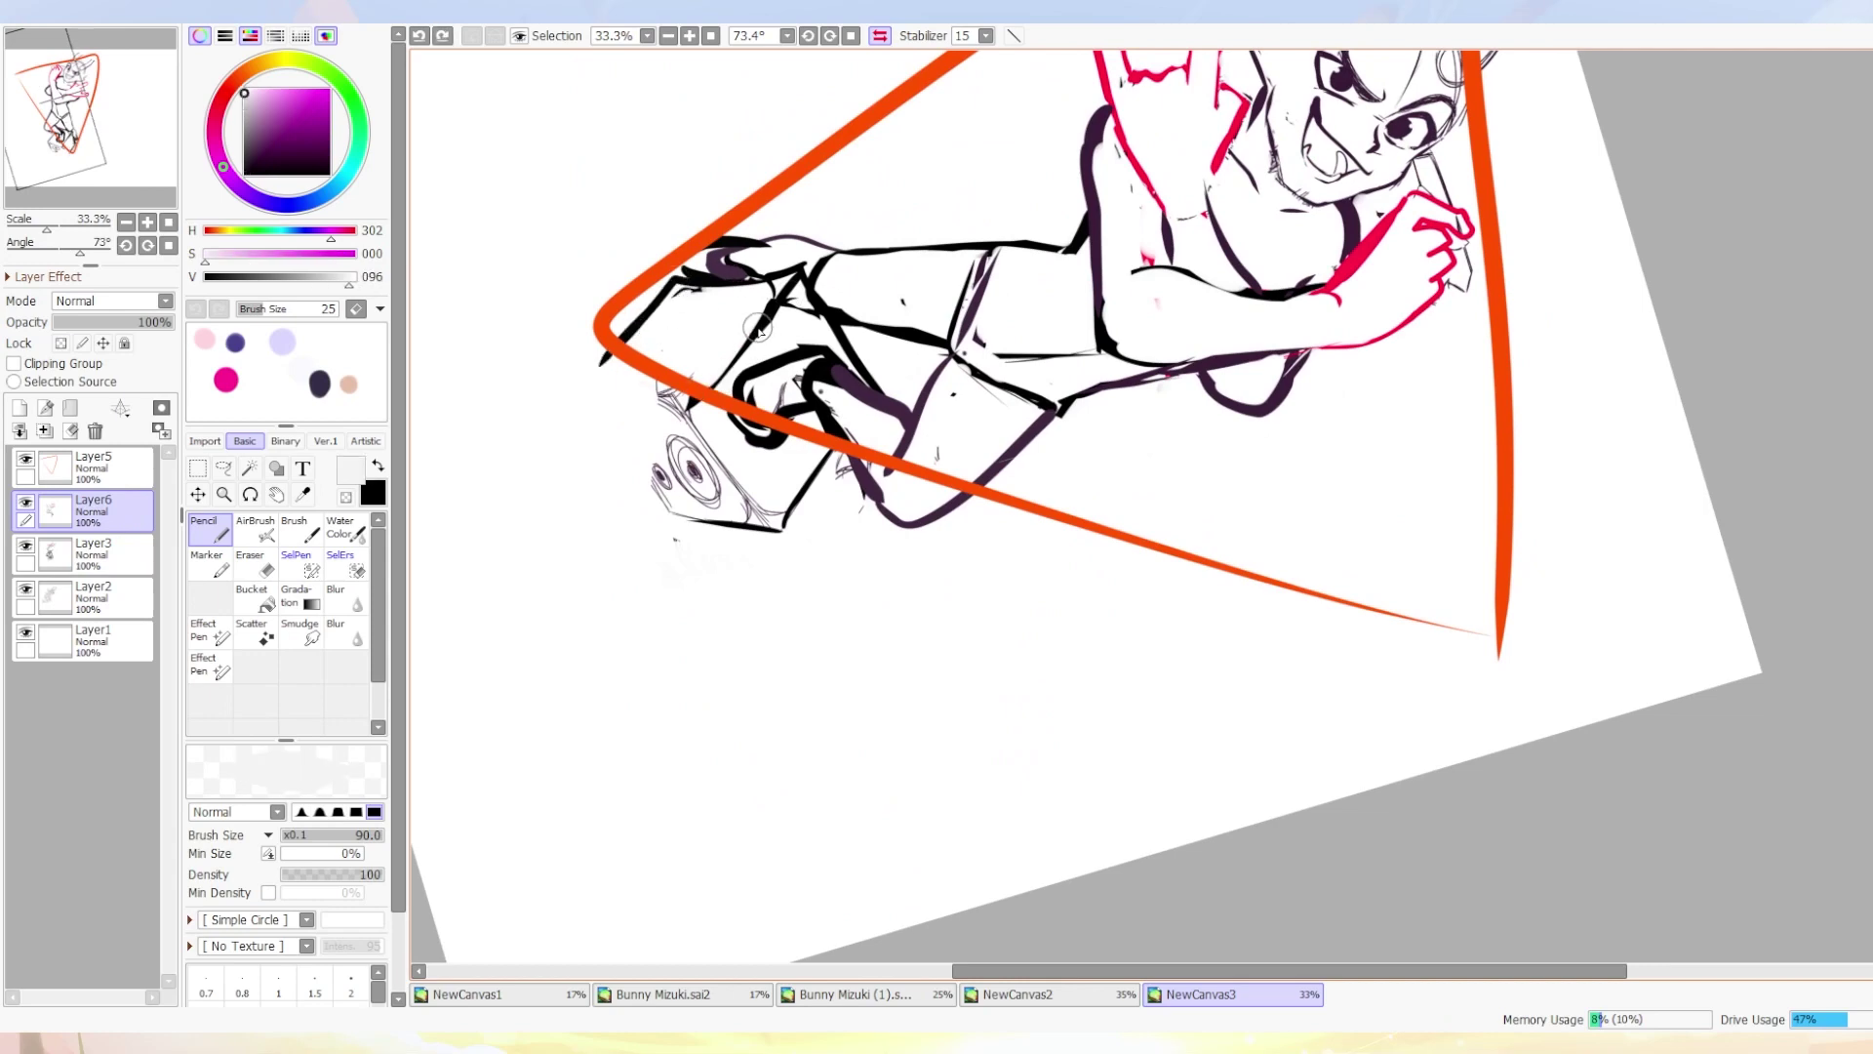
Redraw the edges and oval speaker cones of the box under the feet in black, cleaning overlaps with white.
left_click_drag(722, 376, 966, 612)
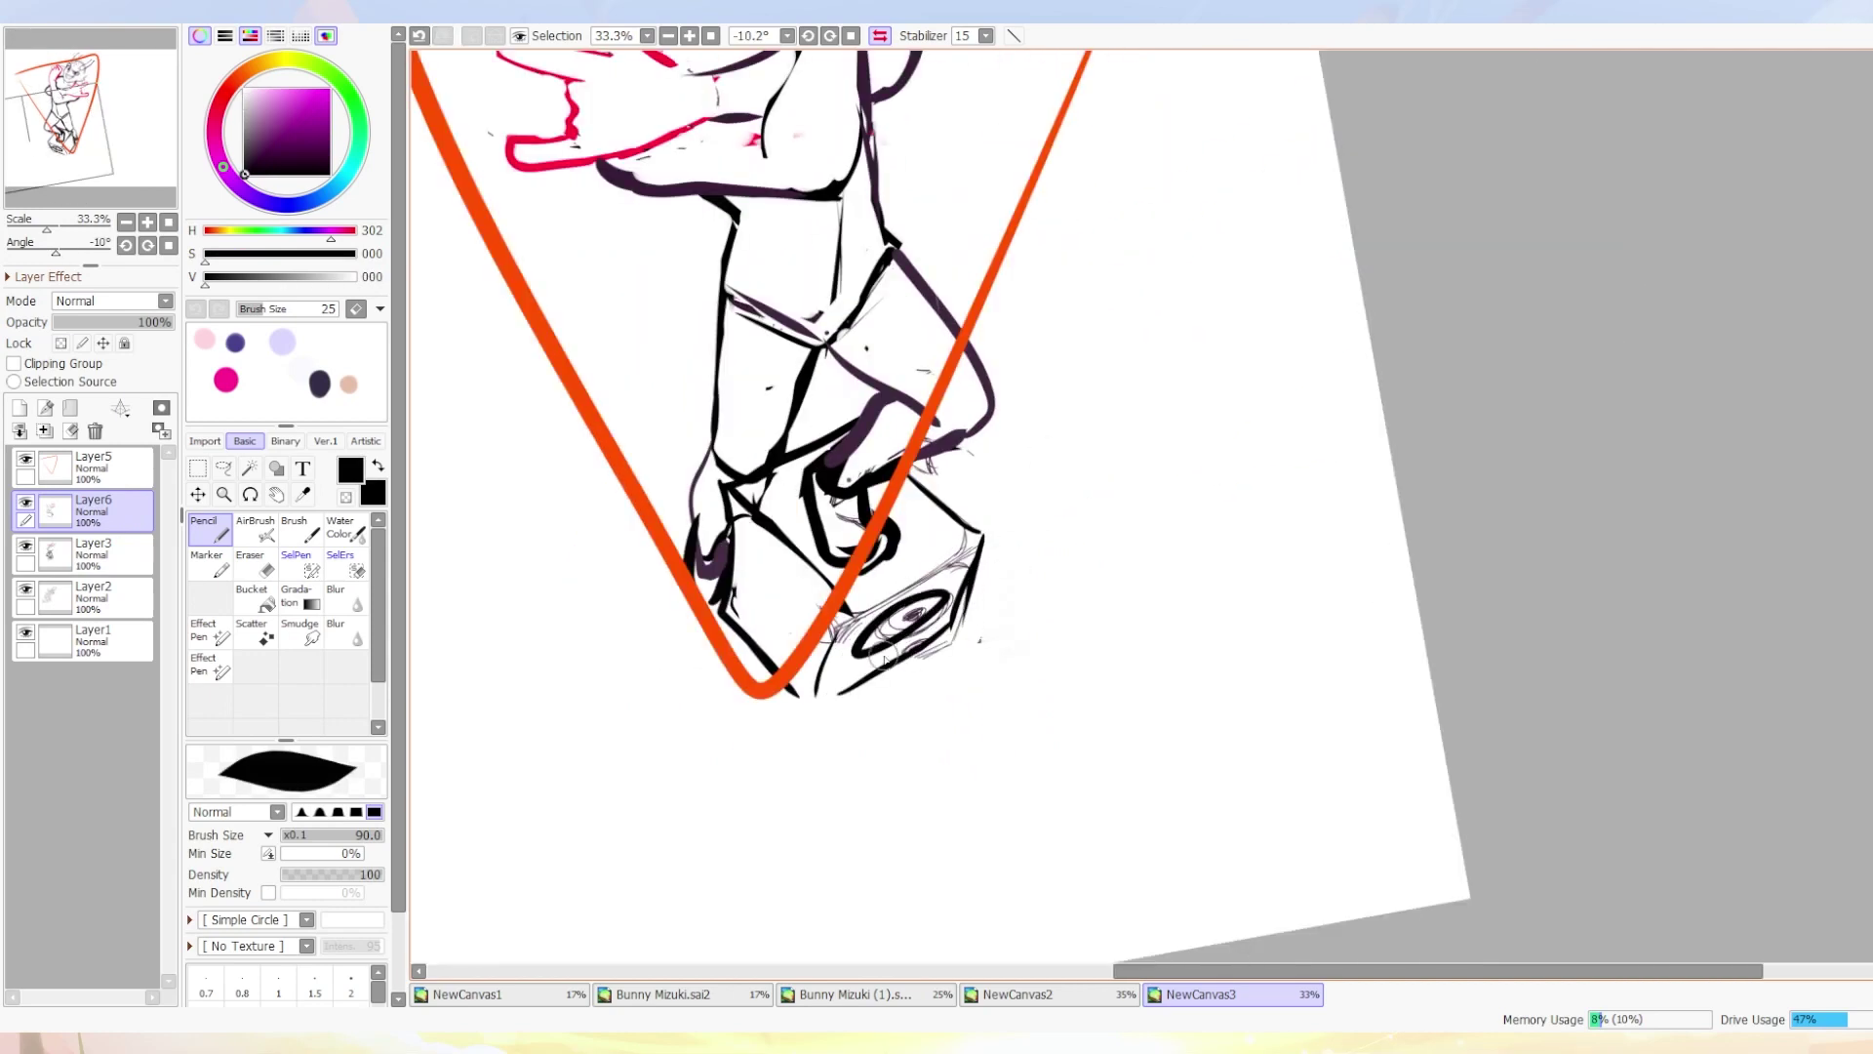
left_click_drag(885, 661, 851, 651)
left_click(958, 665, "alt")
left_click(898, 420, "alt")
left_click(758, 492, "alt")
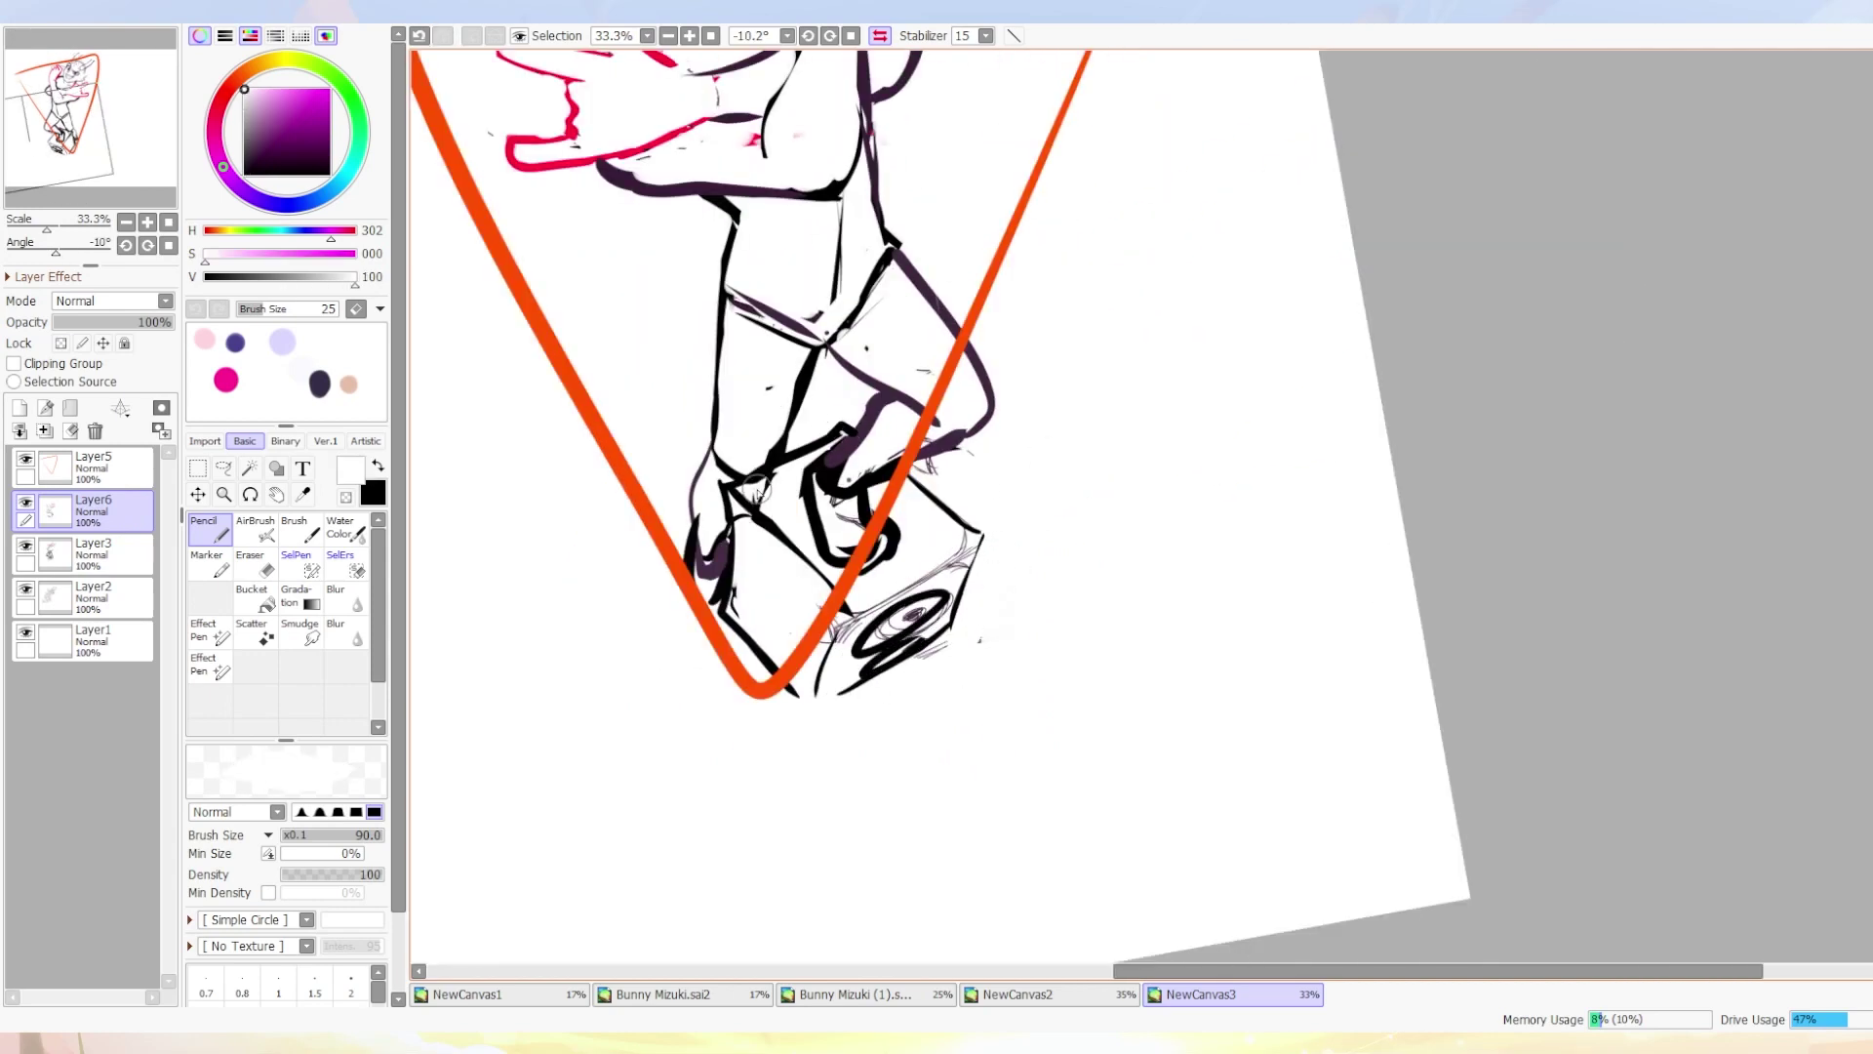
left_click(764, 517, "alt")
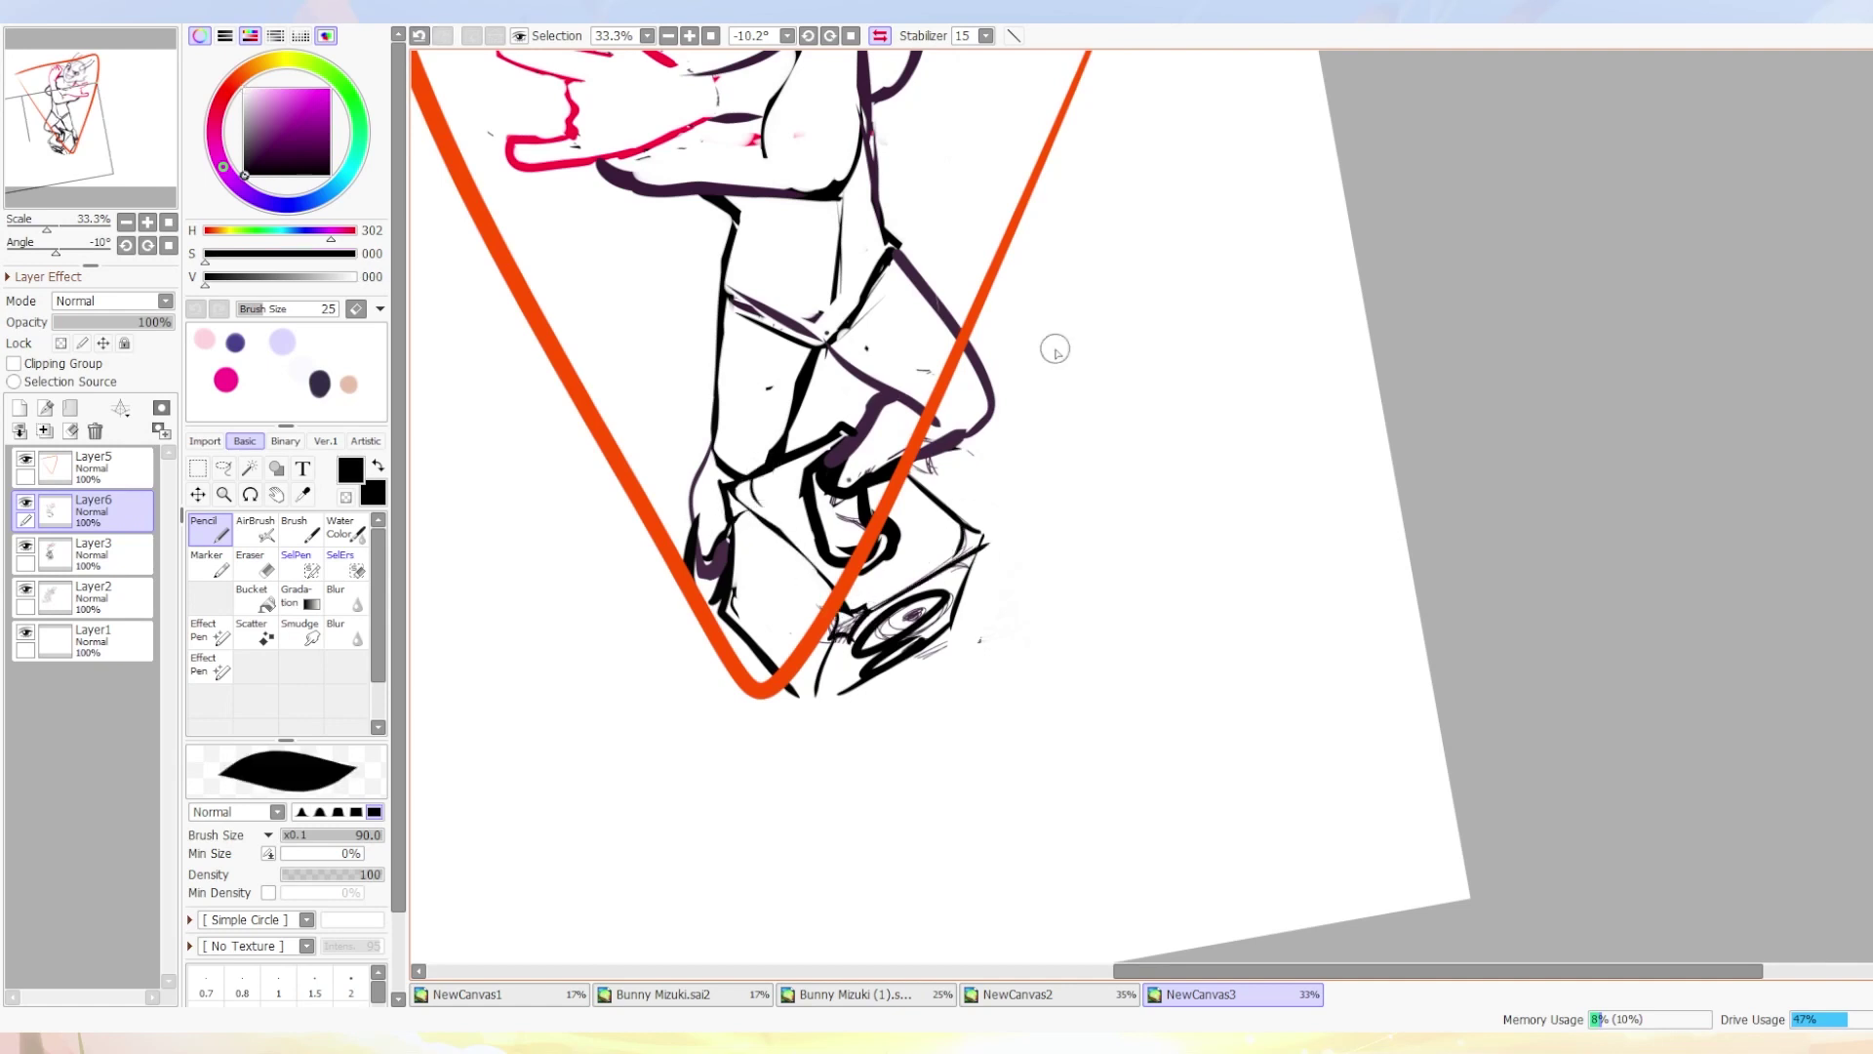
left_click(912, 666, "alt")
left_click(752, 375, "alt")
Outline the top of the head and the upper edge of the pointed ear with black curves.
scroll(841, 599, "up", 5)
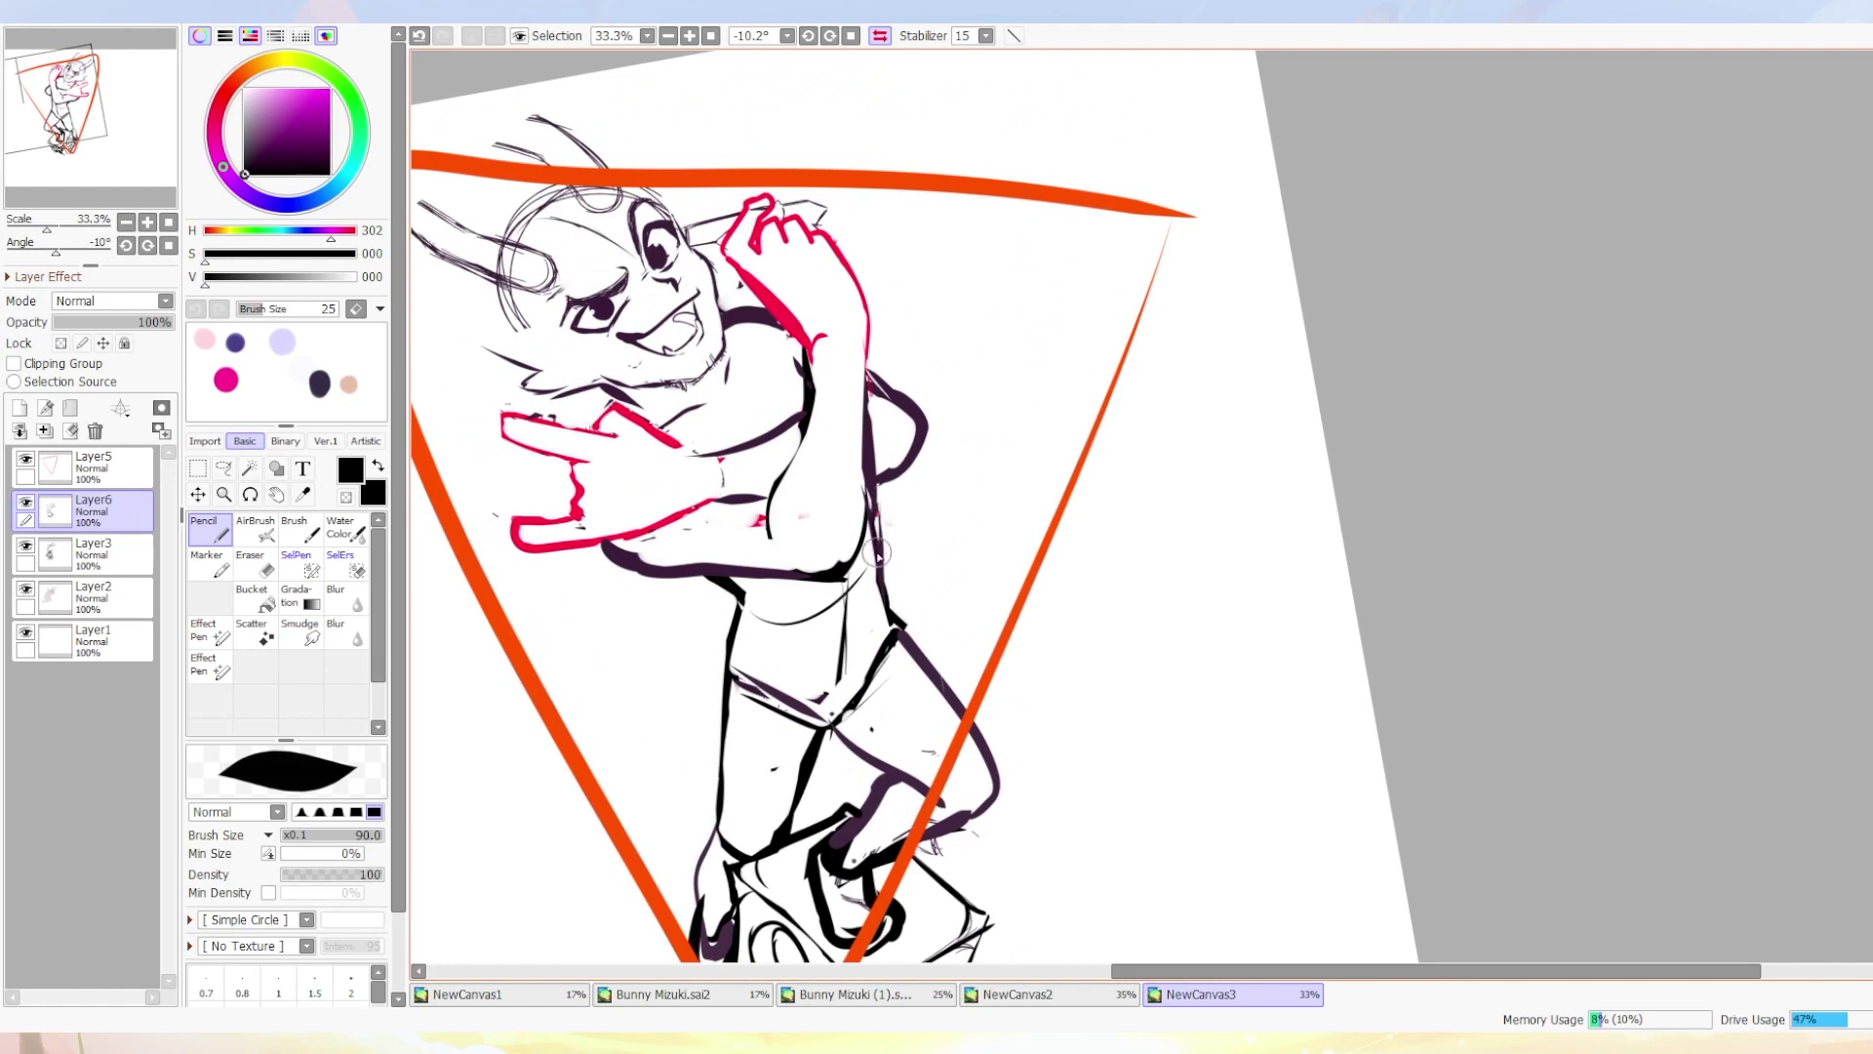
scroll(814, 709, "left", 5)
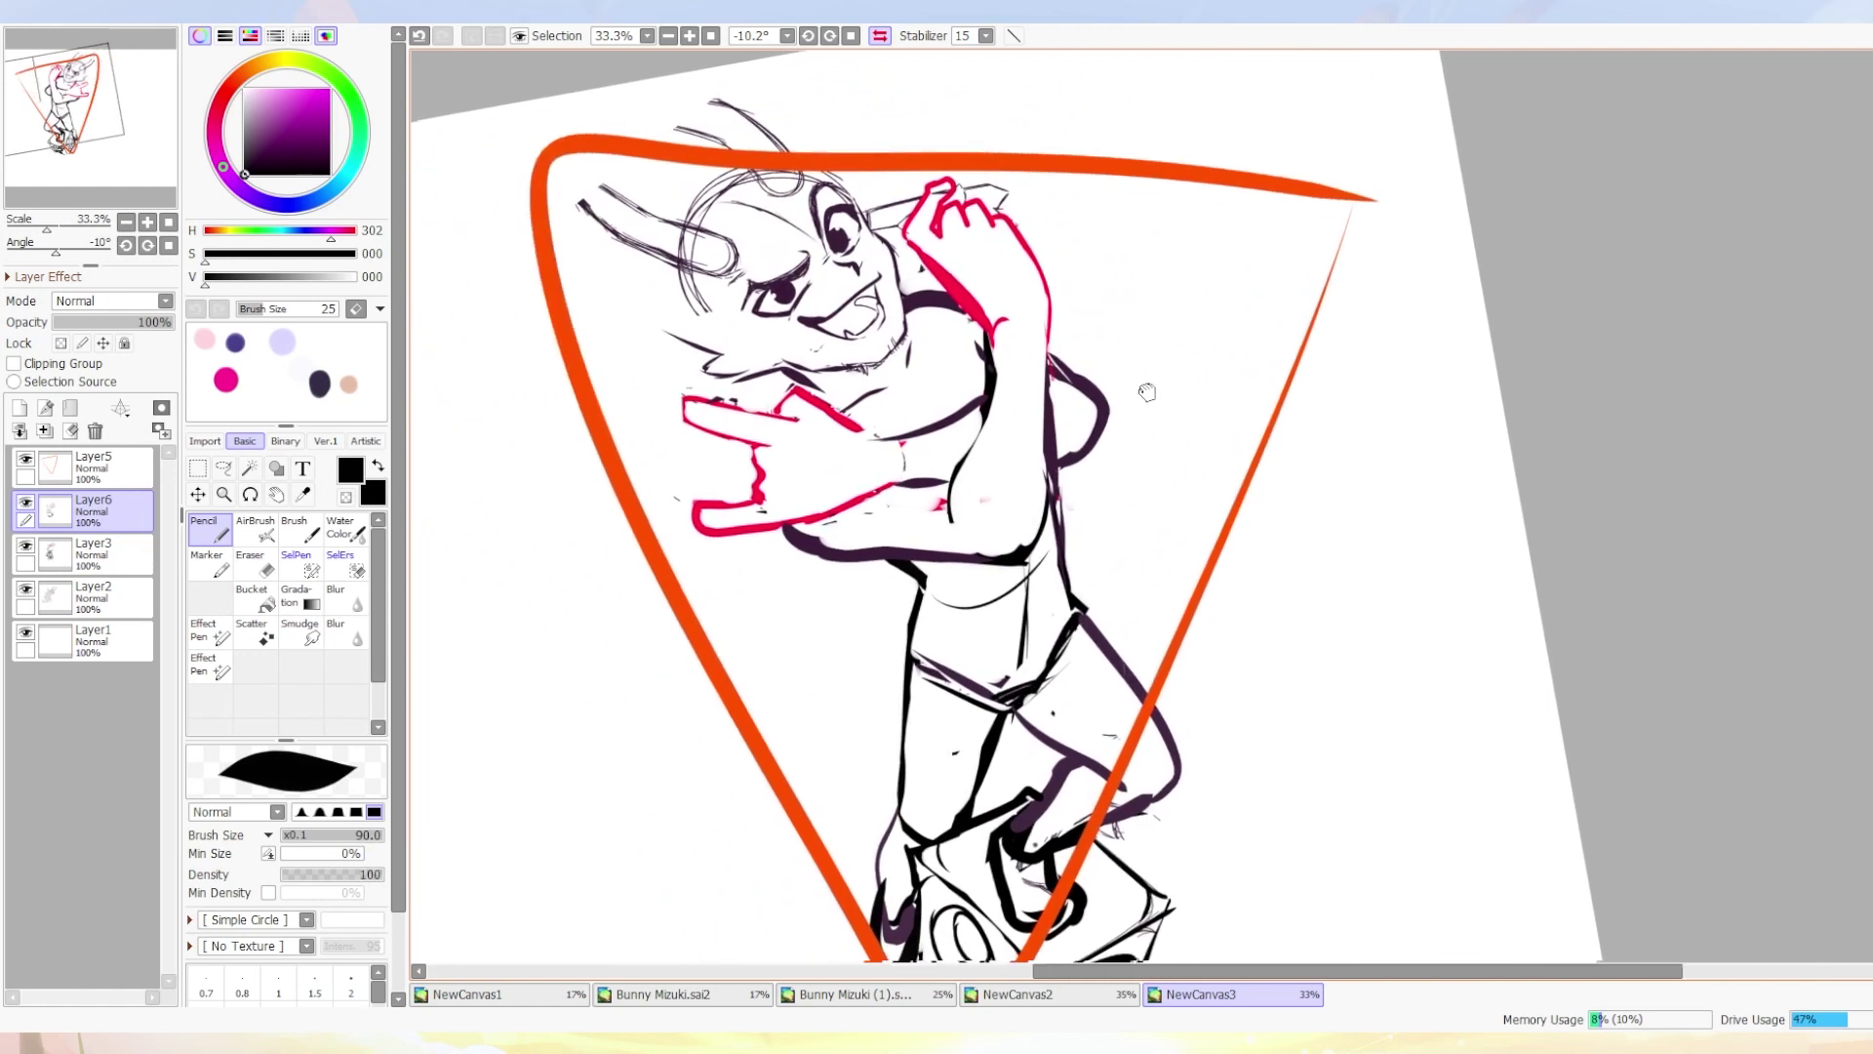
mouse_move(675, 272)
left_mouse_down()
mouse_move(702, 322)
mouse_move(694, 307)
left_mouse_up()
key("ctrl+z")
key("ctrl+z")
mouse_move(706, 195)
left_mouse_down()
mouse_move(749, 166)
mouse_move(688, 278)
mouse_move(751, 336)
mouse_move(618, 286)
left_mouse_up()
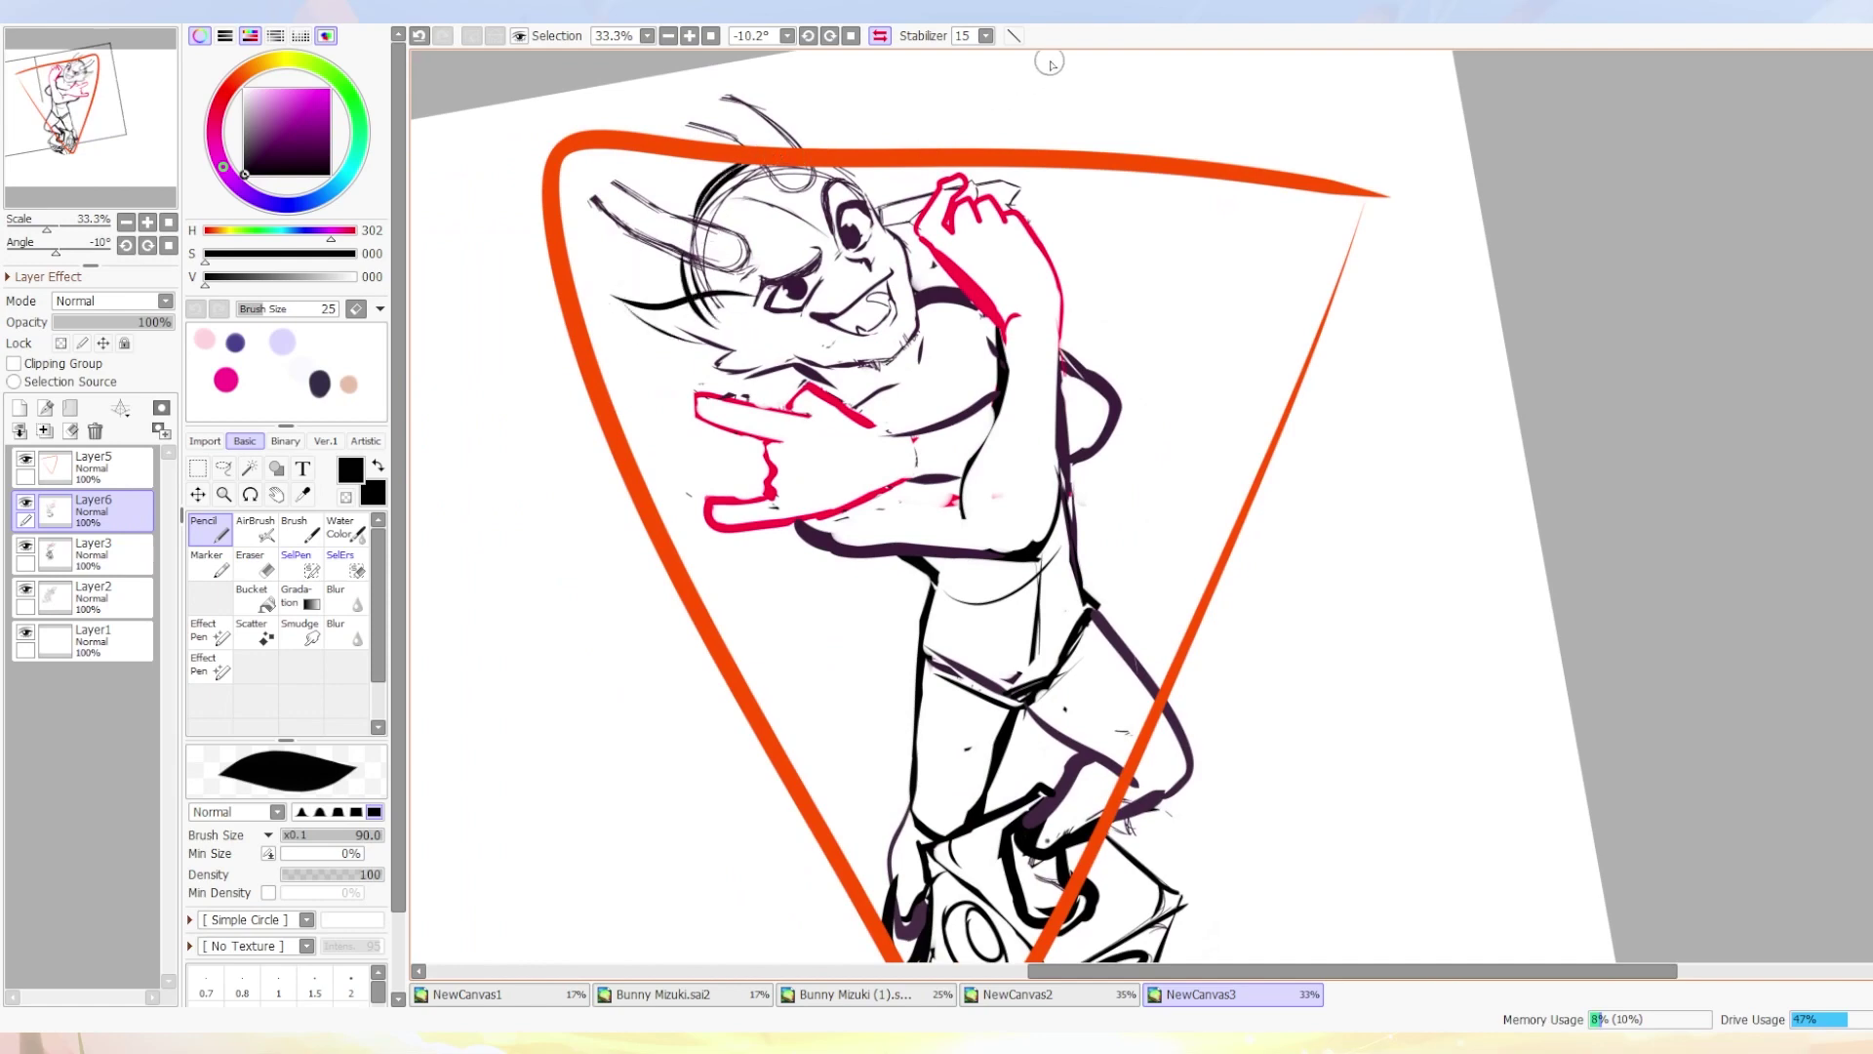
Unflip the canvas view and paint out the nearer bunny ear and the skull sketch lines beside it in white.
left_click(879, 35)
left_click_drag(1202, 232, 1031, 237)
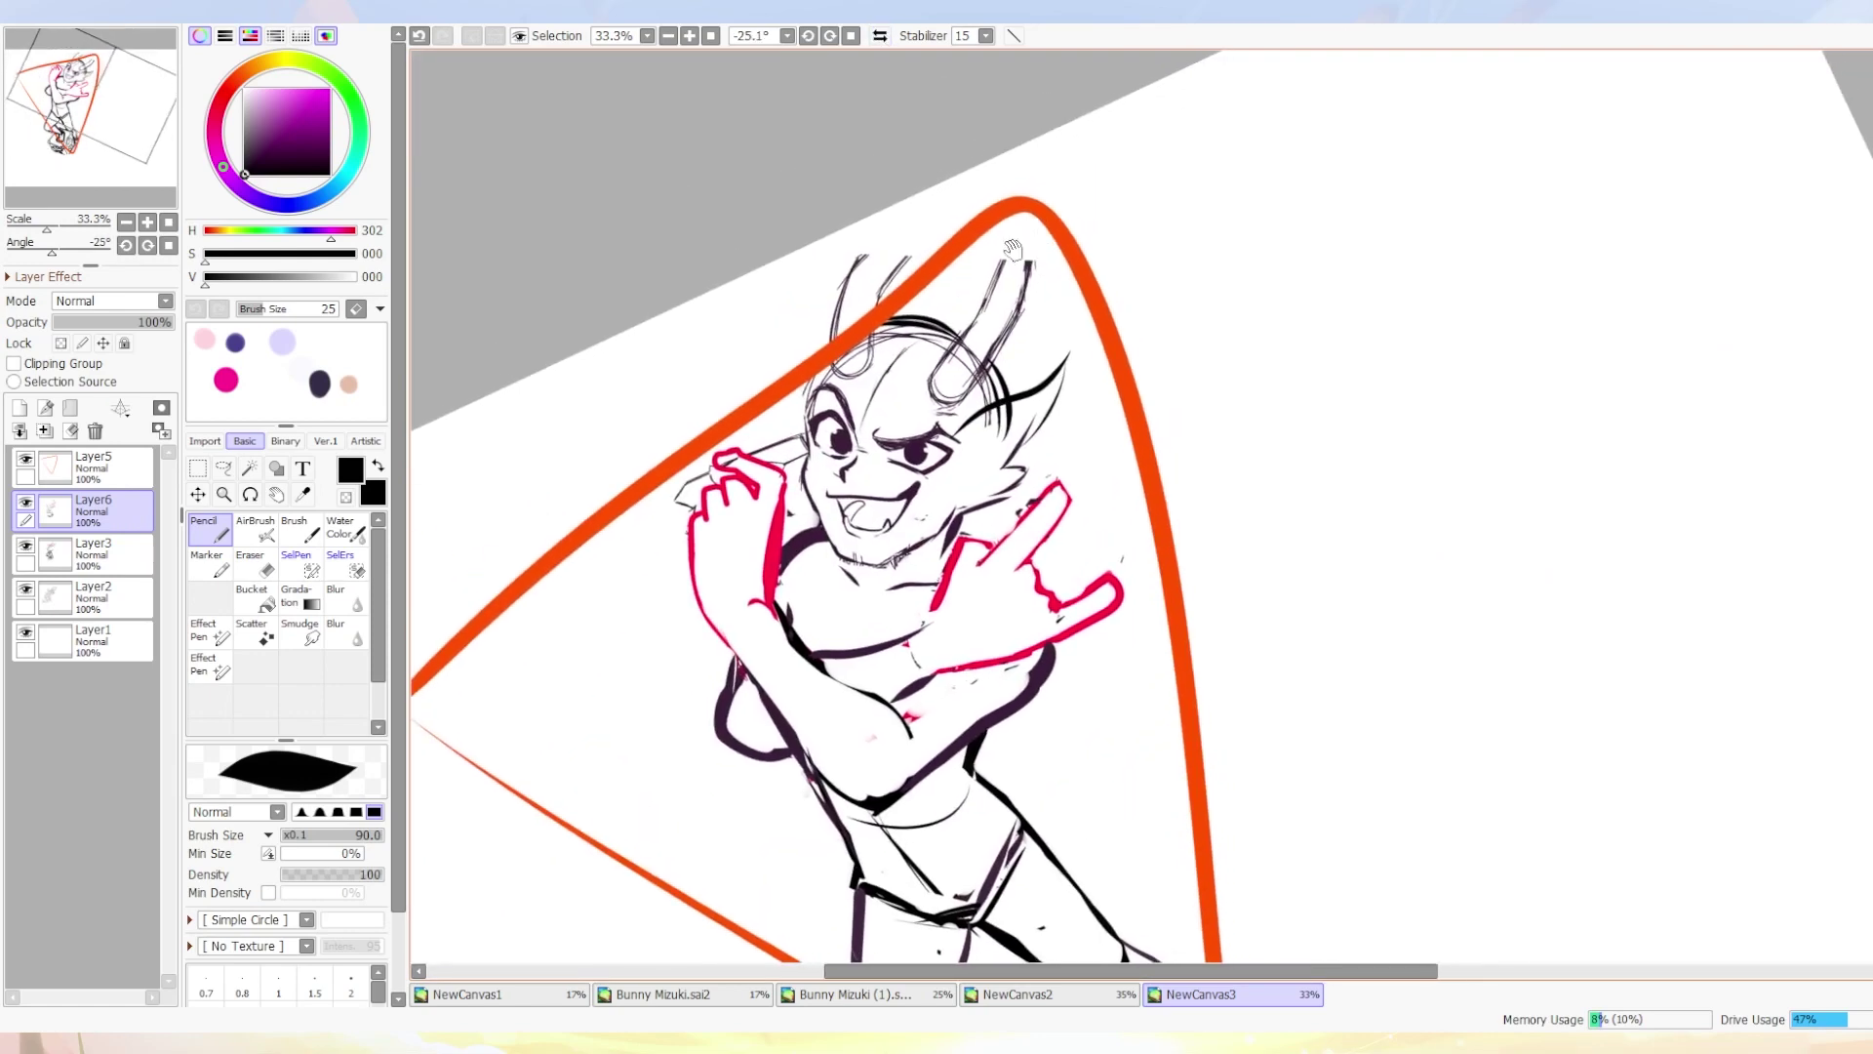
key("minus")
left_click(1031, 312, "alt")
mouse_move(1029, 322)
left_mouse_down()
mouse_move(1037, 283)
mouse_move(1004, 260)
mouse_move(970, 322)
mouse_move(946, 325)
left_mouse_up()
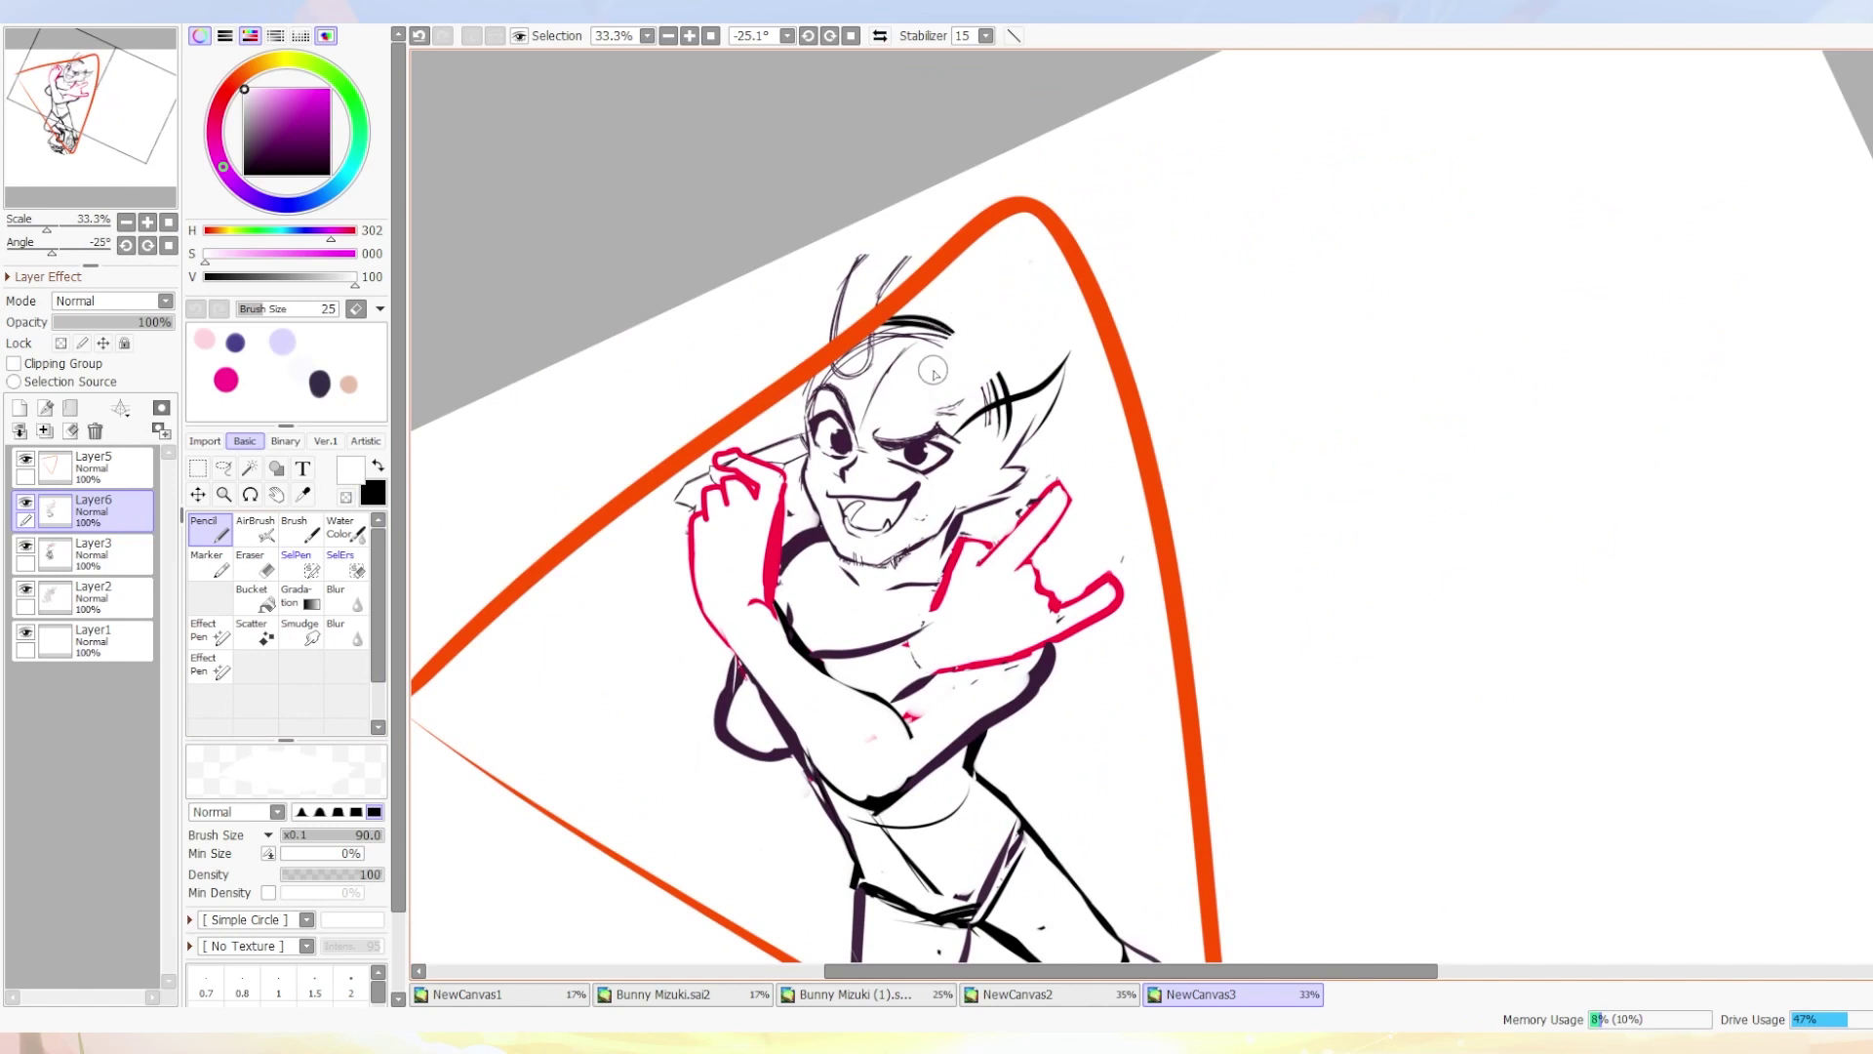
left_click(960, 330, "alt")
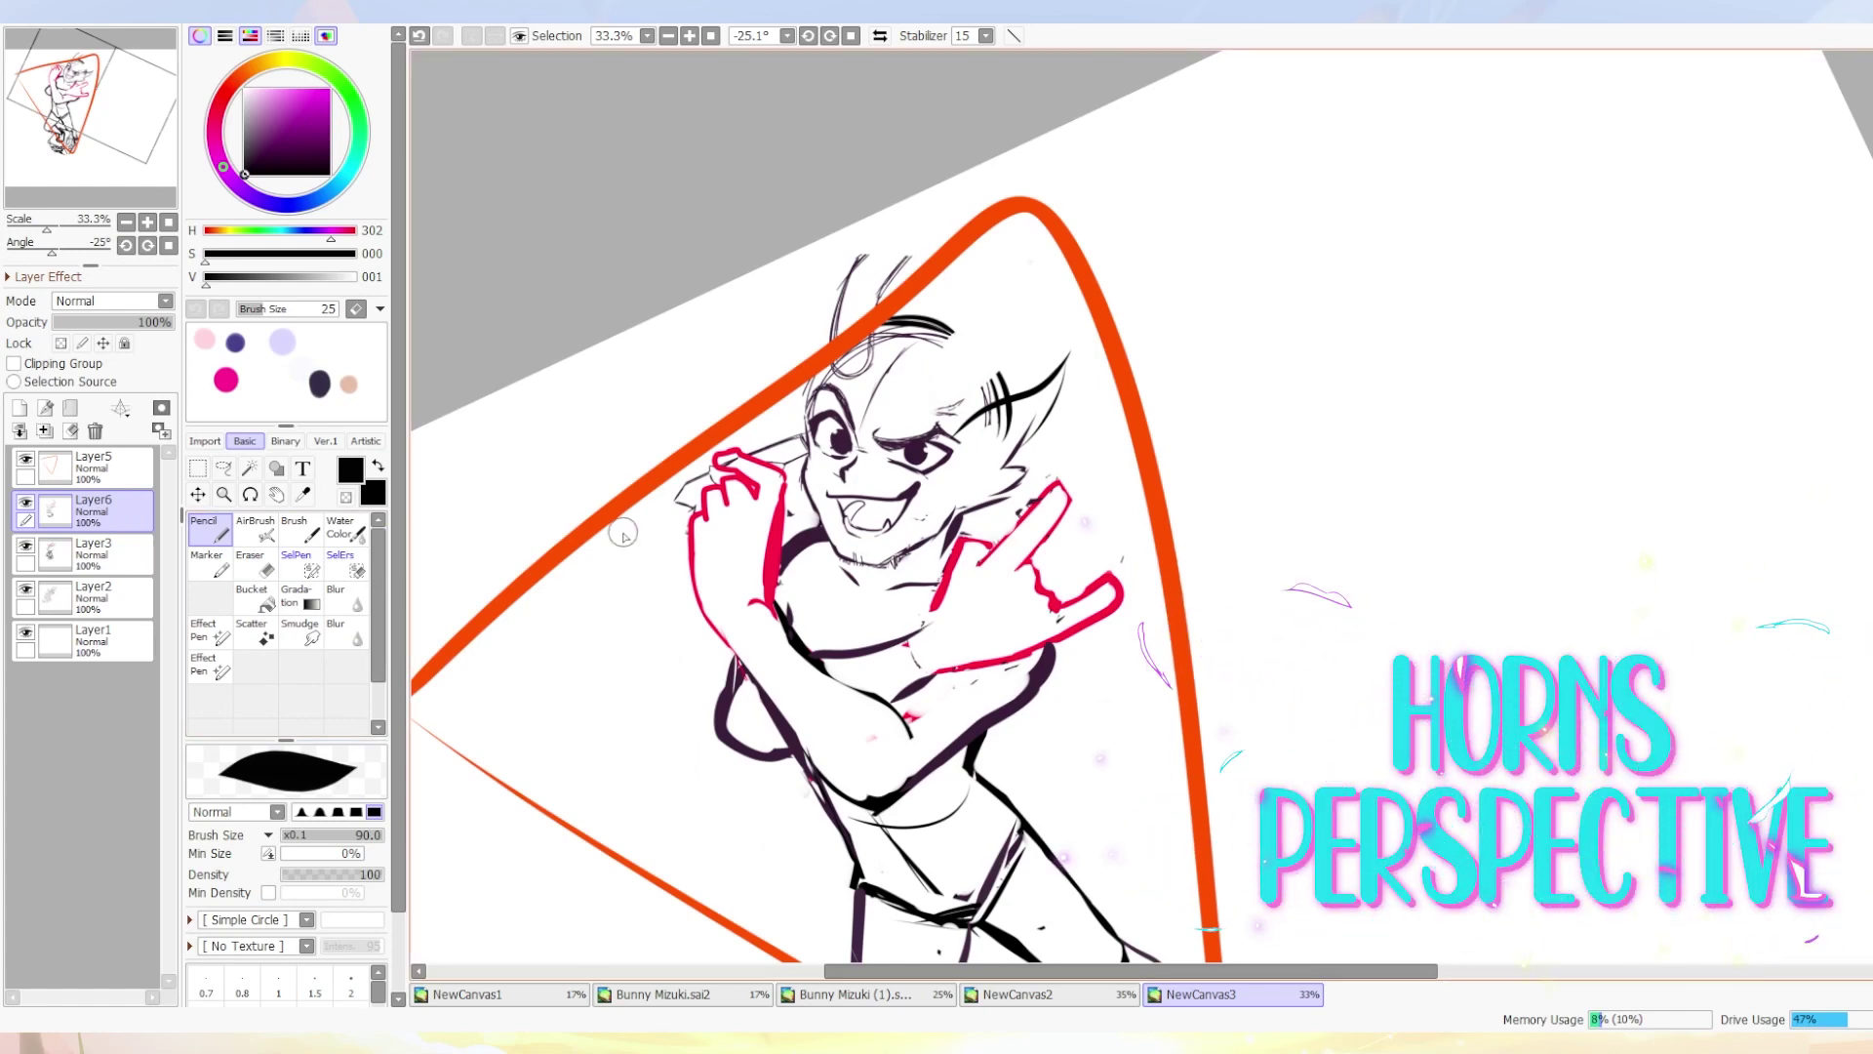
Draw two curved black horns on the head and paint out the remaining bunny ear sketch in white.
mouse_move(939, 400)
left_mouse_down()
mouse_move(978, 380)
mouse_move(973, 264)
mouse_move(927, 391)
mouse_move(952, 391)
mouse_move(931, 404)
mouse_move(980, 366)
left_mouse_up()
right_click(1003, 286)
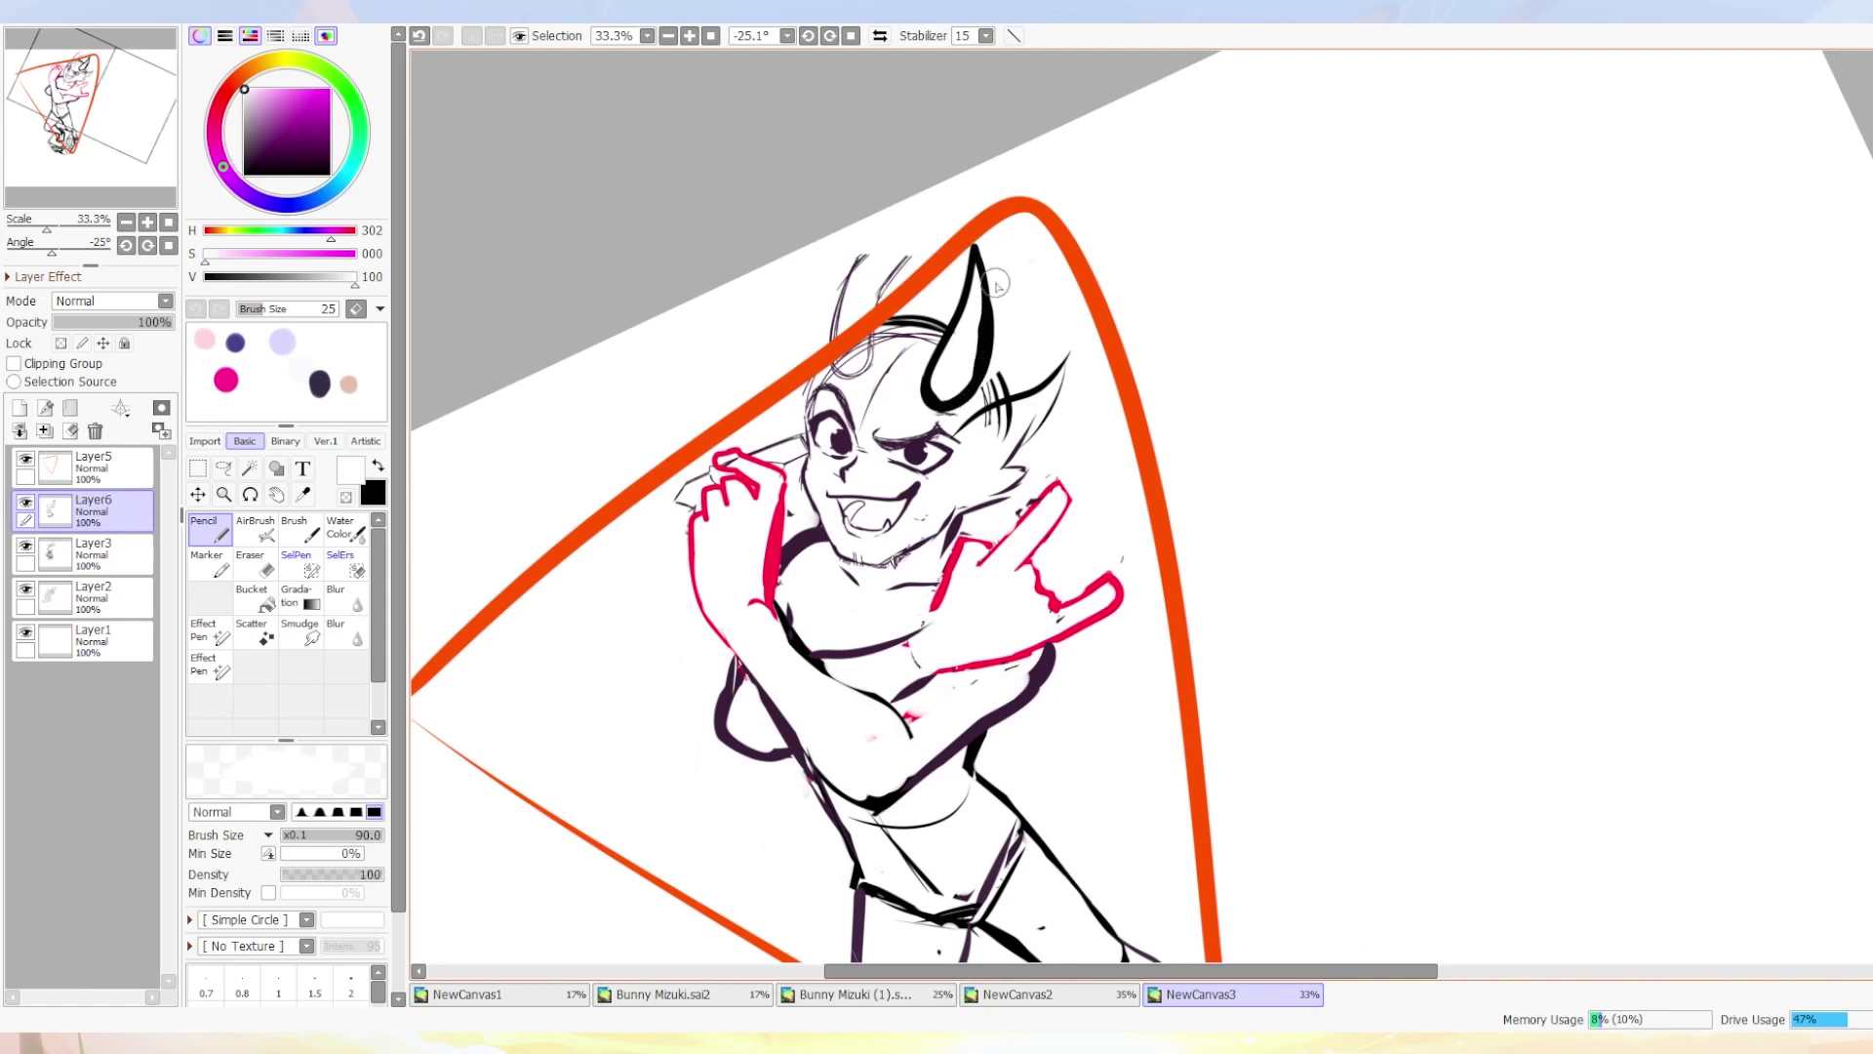
left_click_drag(857, 323, 902, 291)
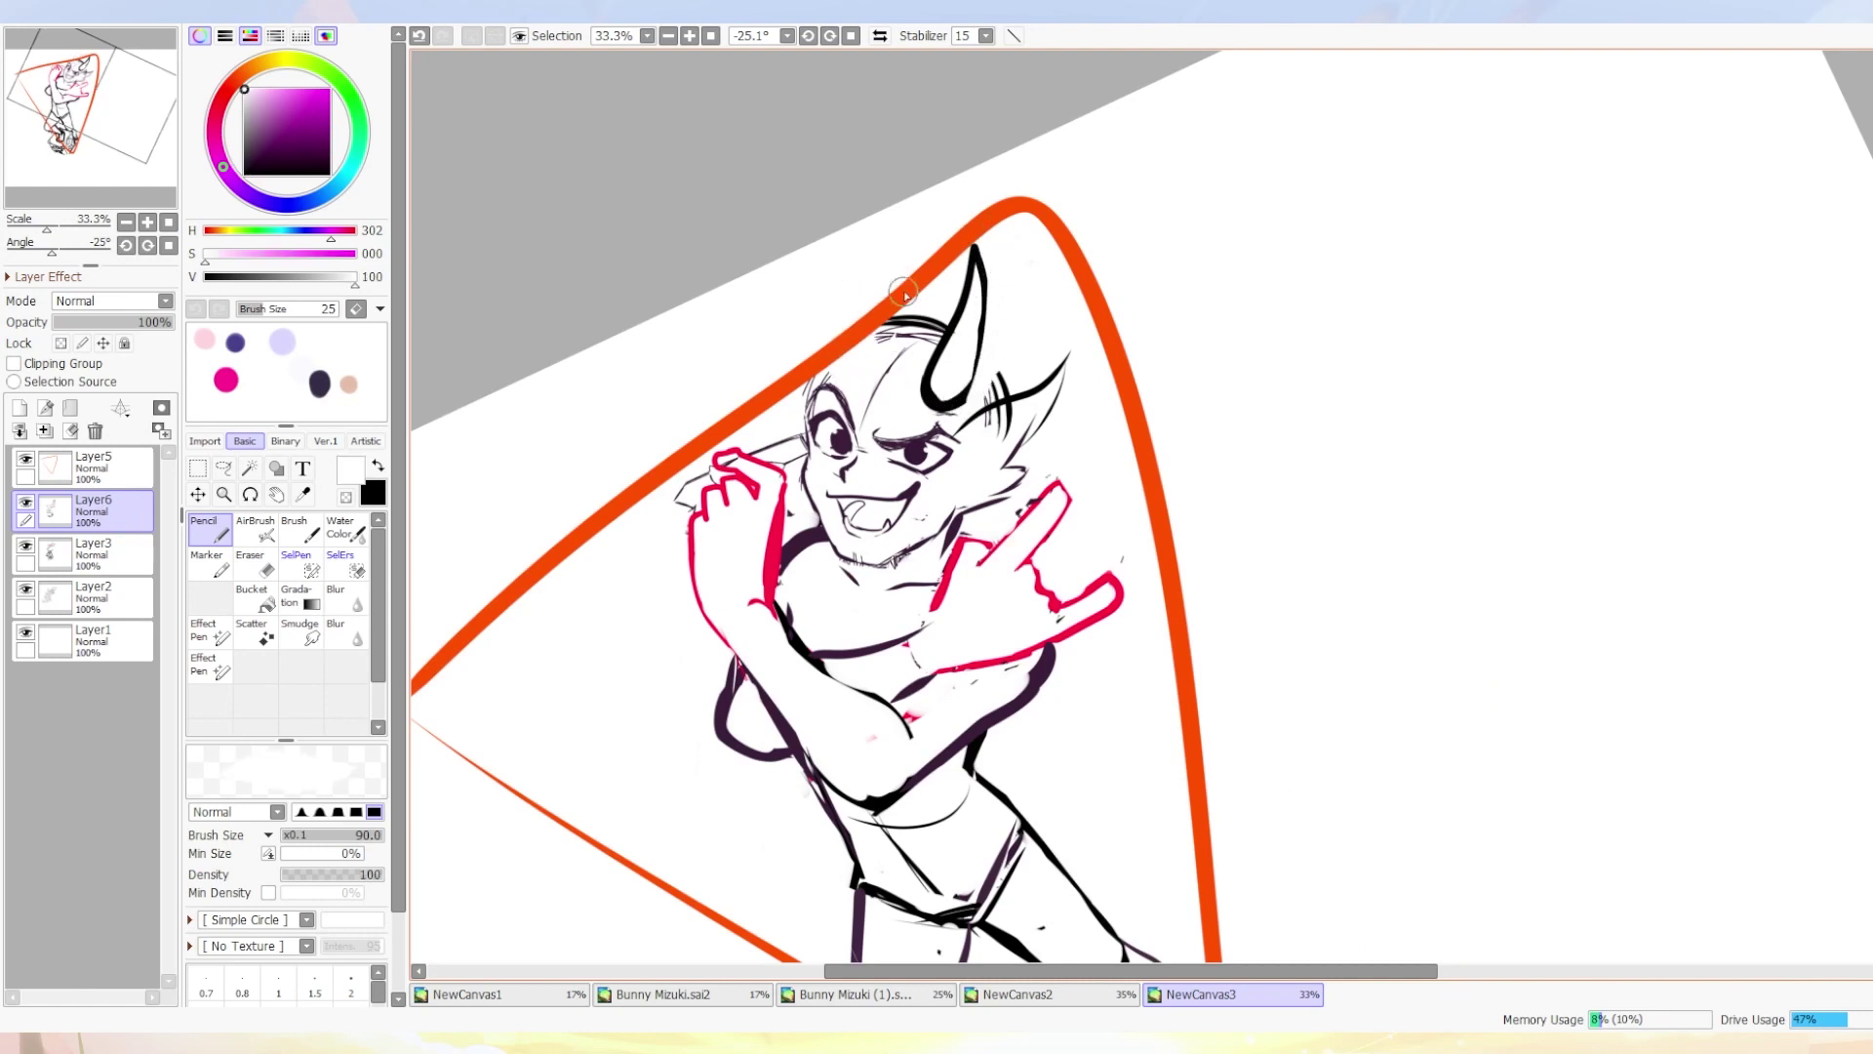
right_click(895, 293)
left_click_drag(839, 385, 819, 292)
right_click(906, 327)
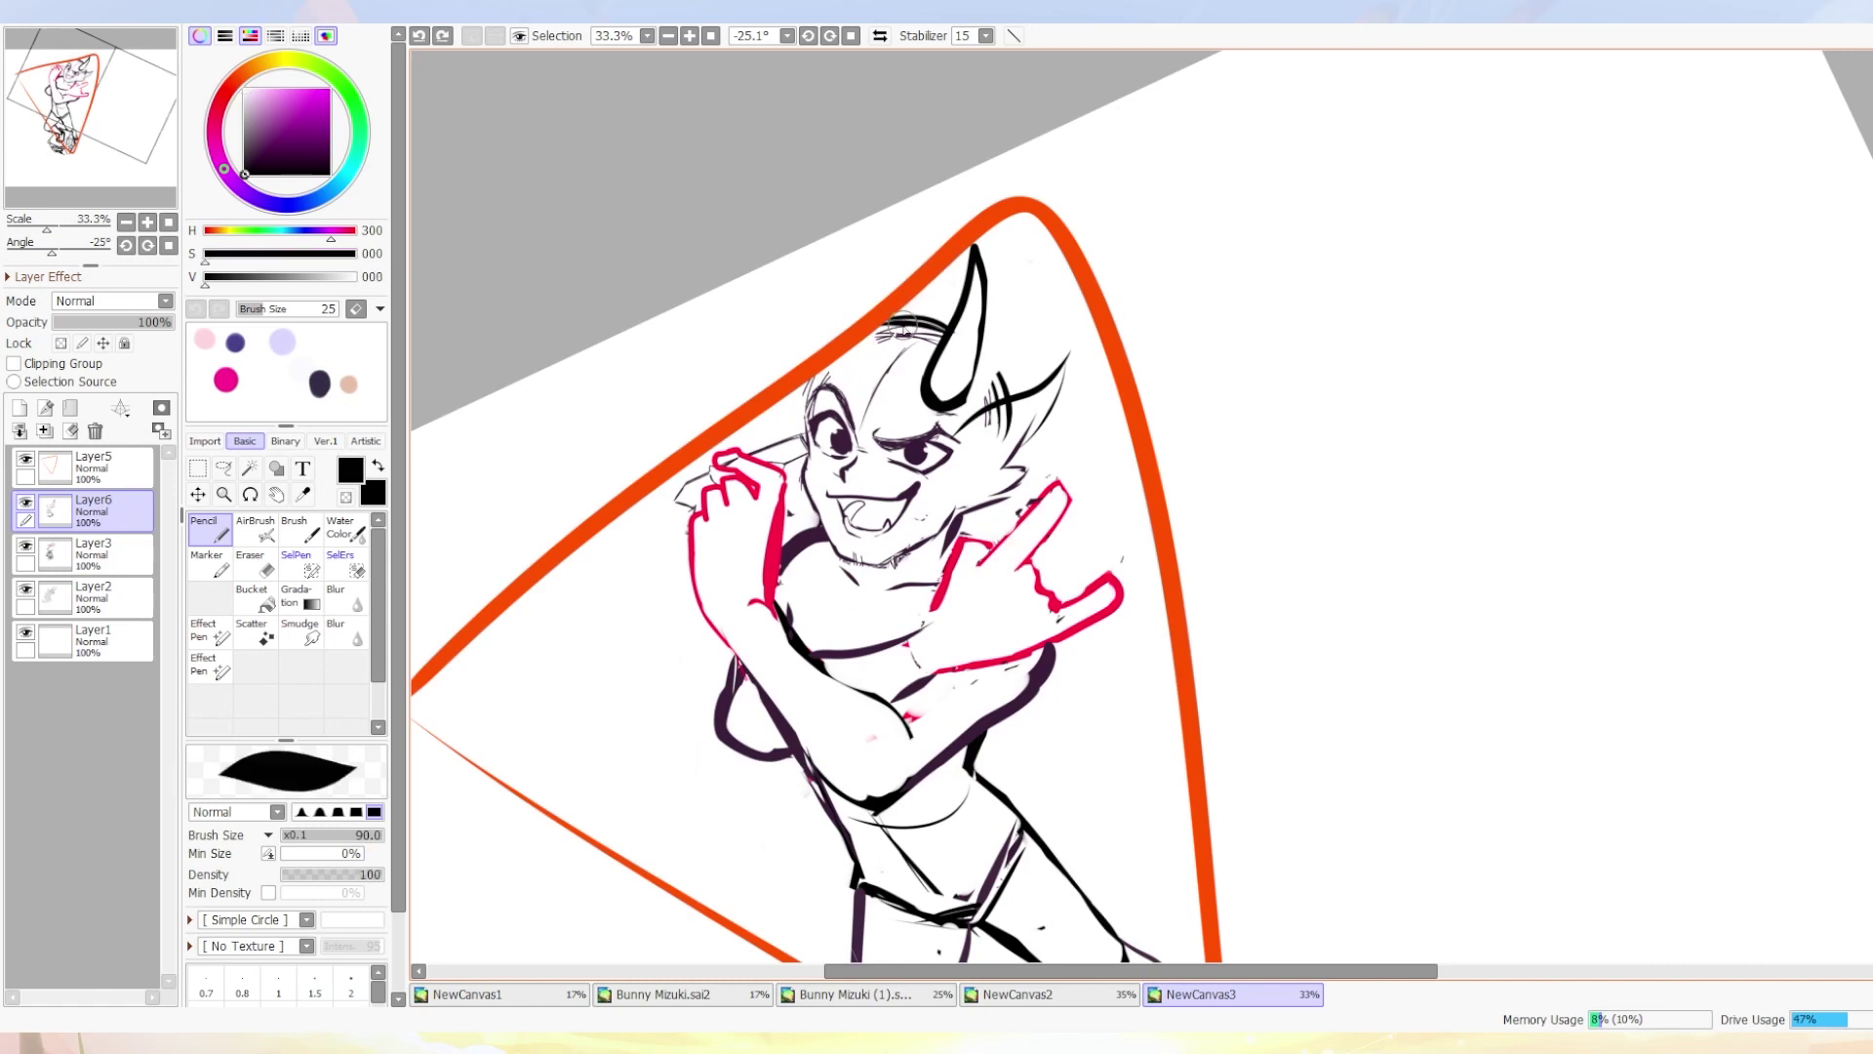
mouse_move(827, 366)
left_mouse_down()
mouse_move(888, 234)
mouse_move(849, 308)
mouse_move(864, 390)
mouse_move(845, 263)
left_mouse_up()
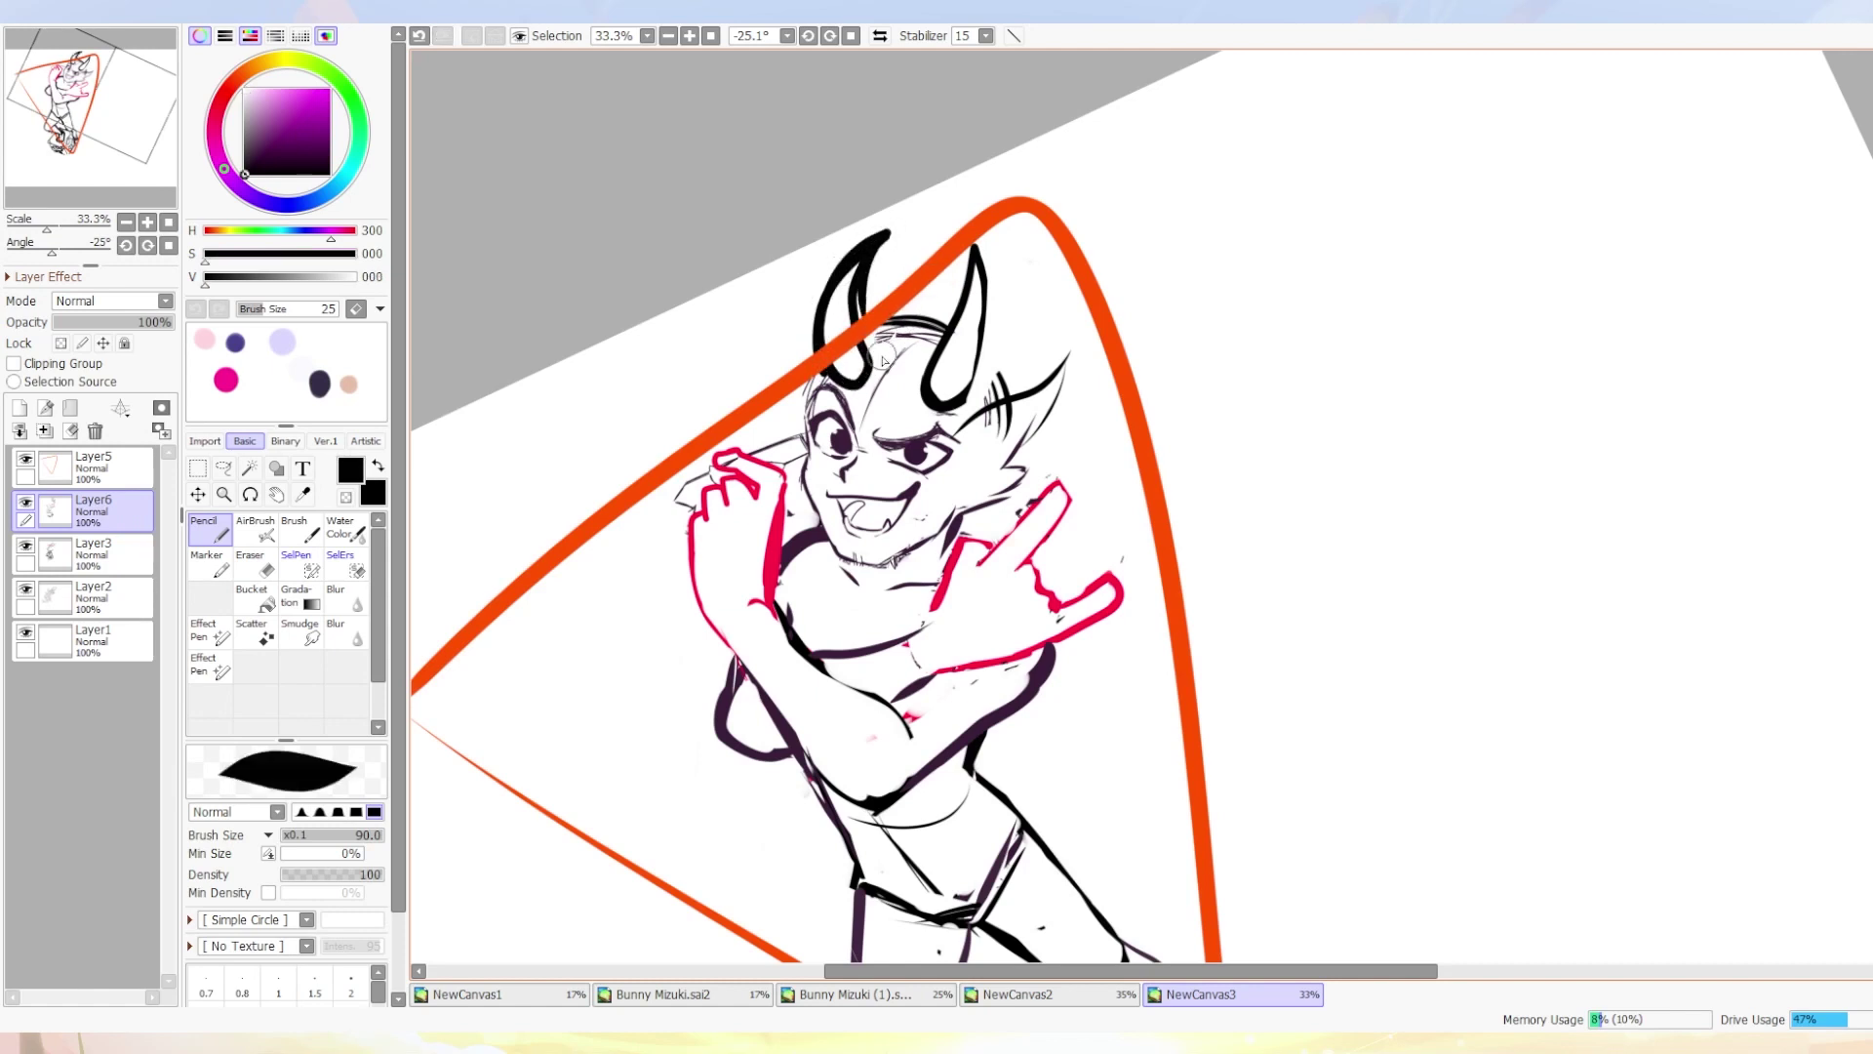
Mirror the canvas view and reshape the nearer horn with thicker black strokes, extending the head outline behind it.
key("h")
left_click_drag(1613, 202, 1224, 158)
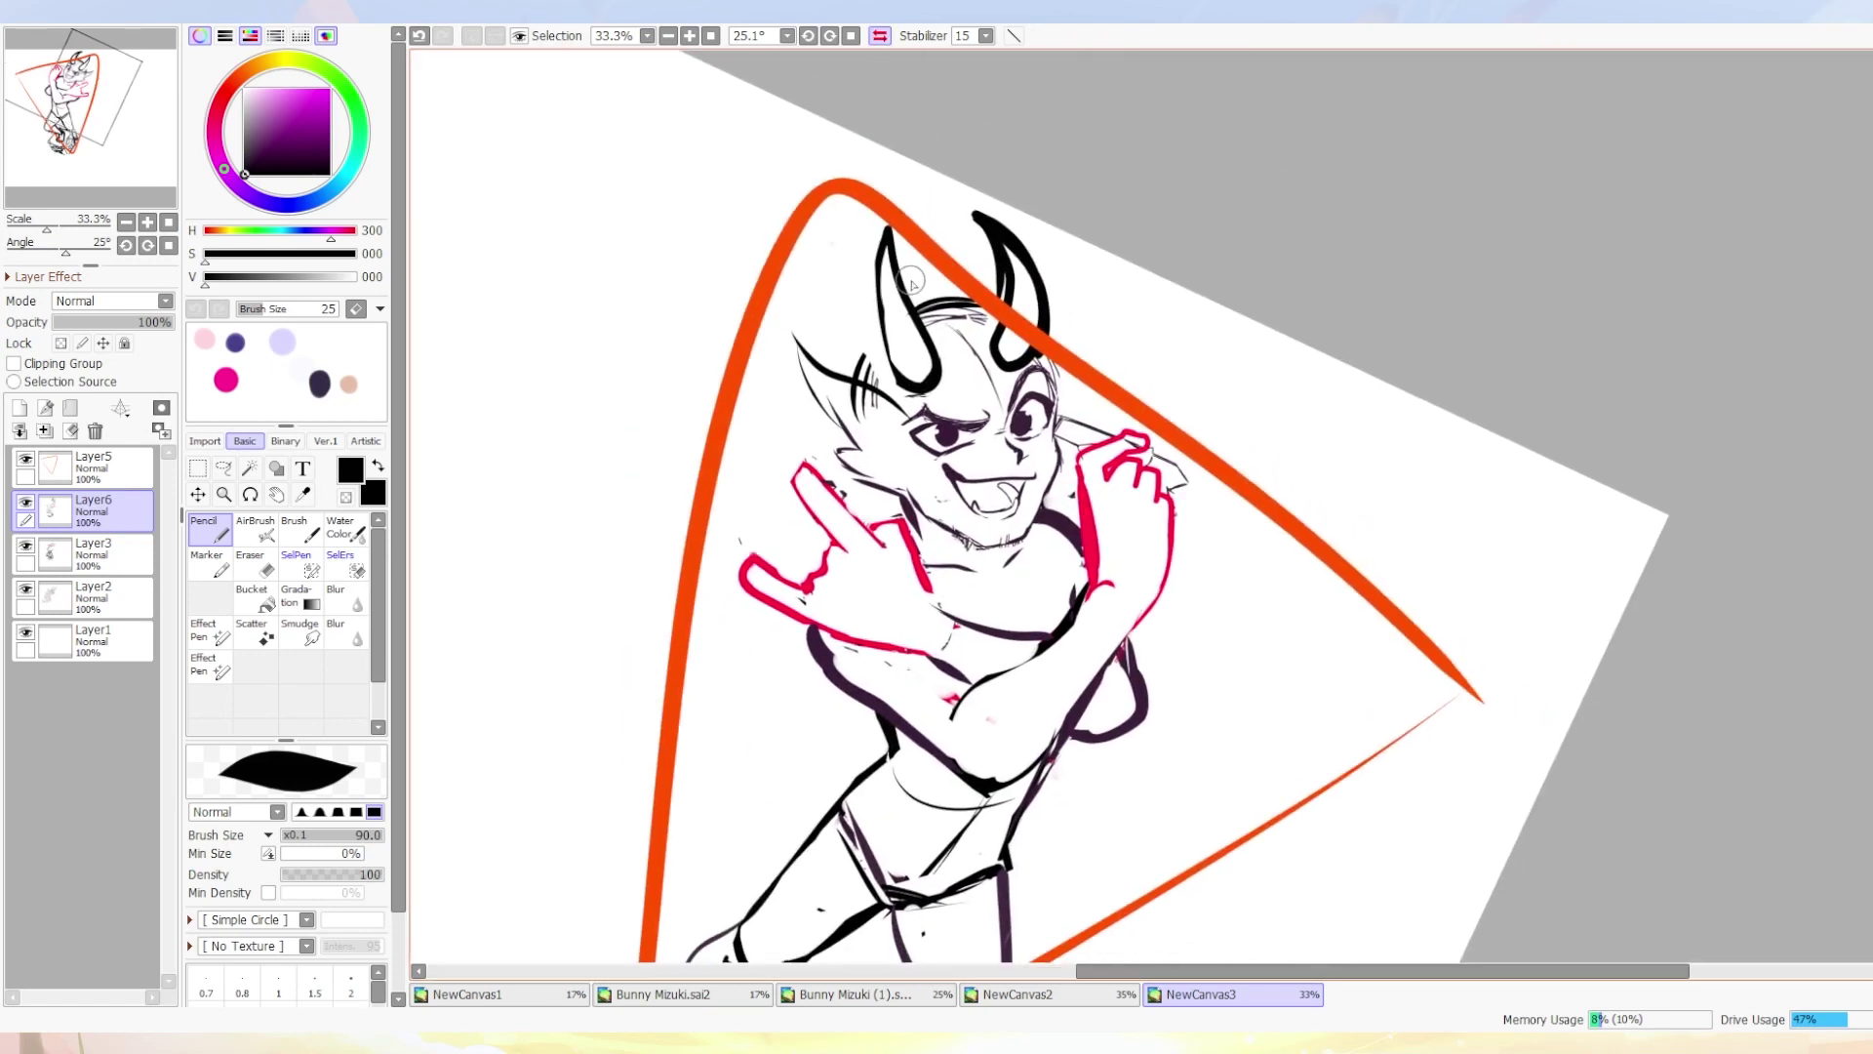
right_click(908, 278)
right_click(889, 242)
mouse_move(876, 266)
left_mouse_down()
mouse_move(888, 322)
mouse_move(928, 365)
mouse_move(922, 303)
mouse_move(883, 337)
mouse_move(925, 288)
left_mouse_up()
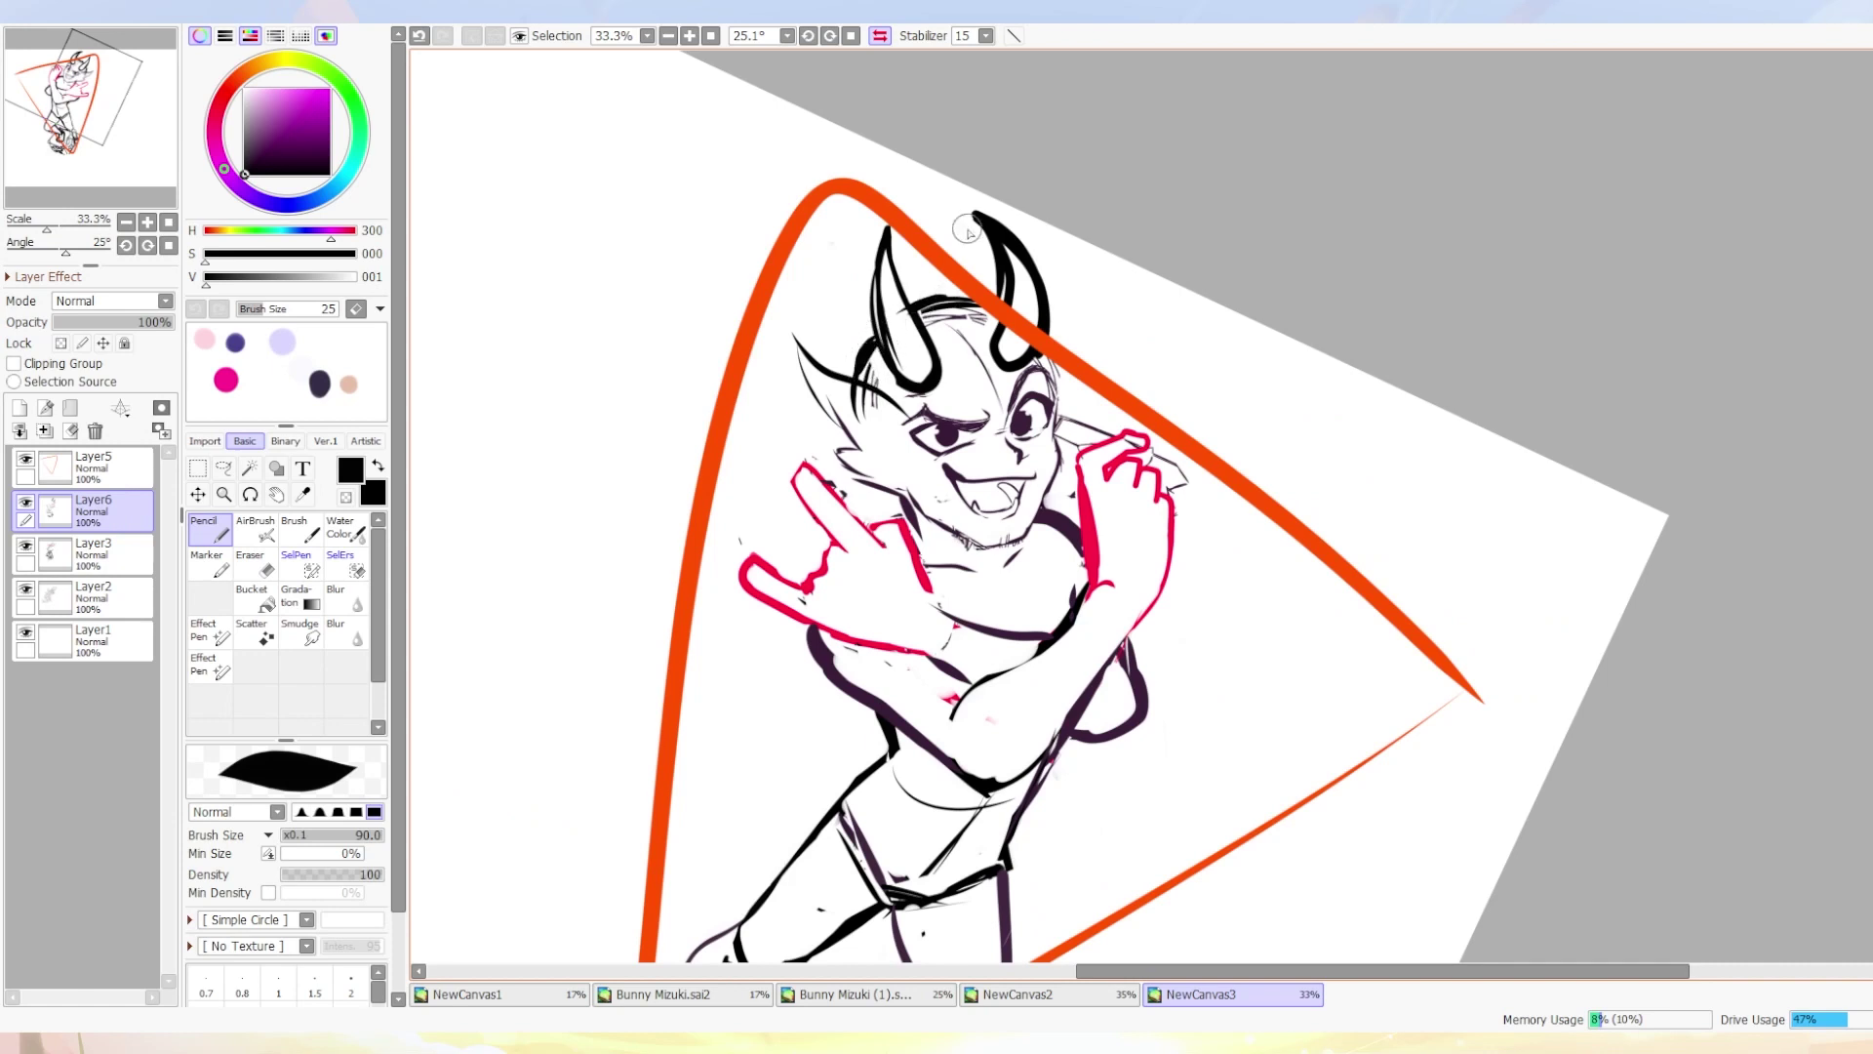
mouse_move(934, 363)
left_mouse_down()
mouse_move(889, 247)
mouse_move(878, 314)
mouse_move(895, 291)
mouse_move(883, 239)
left_mouse_up()
key("e")
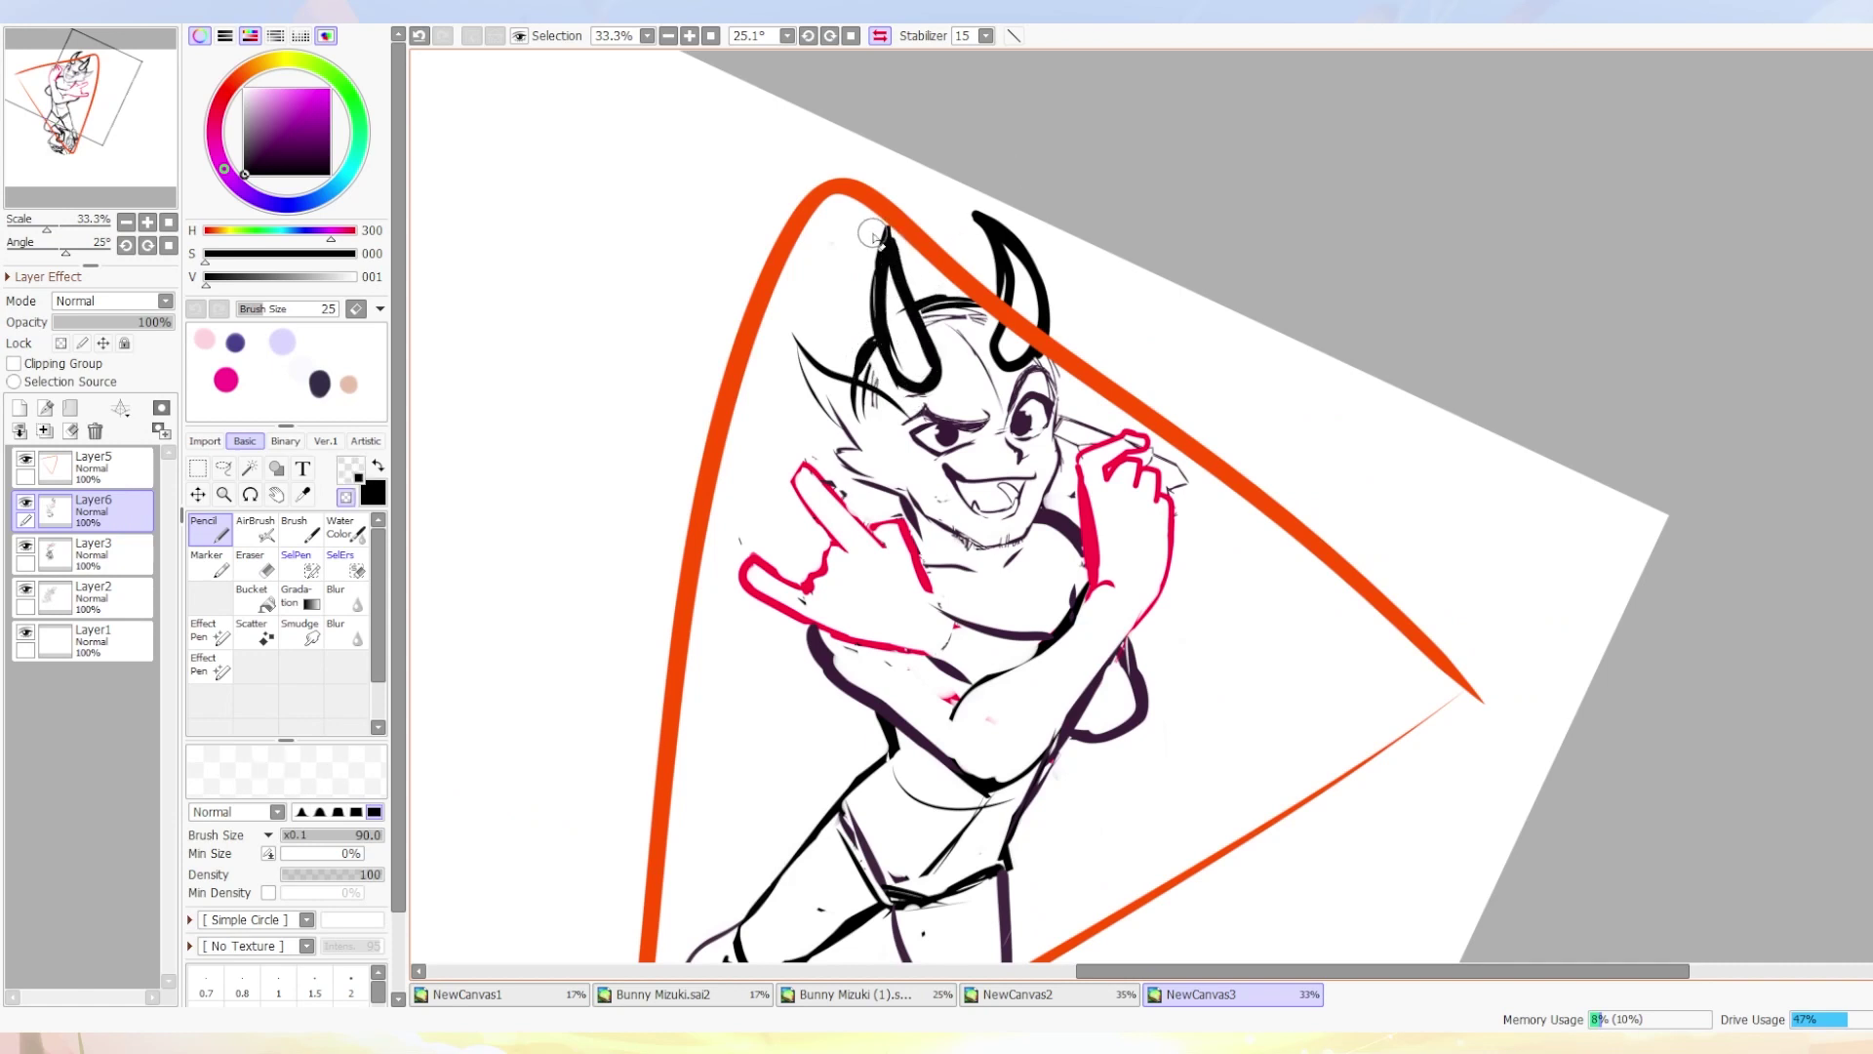
left_click(853, 268, "alt")
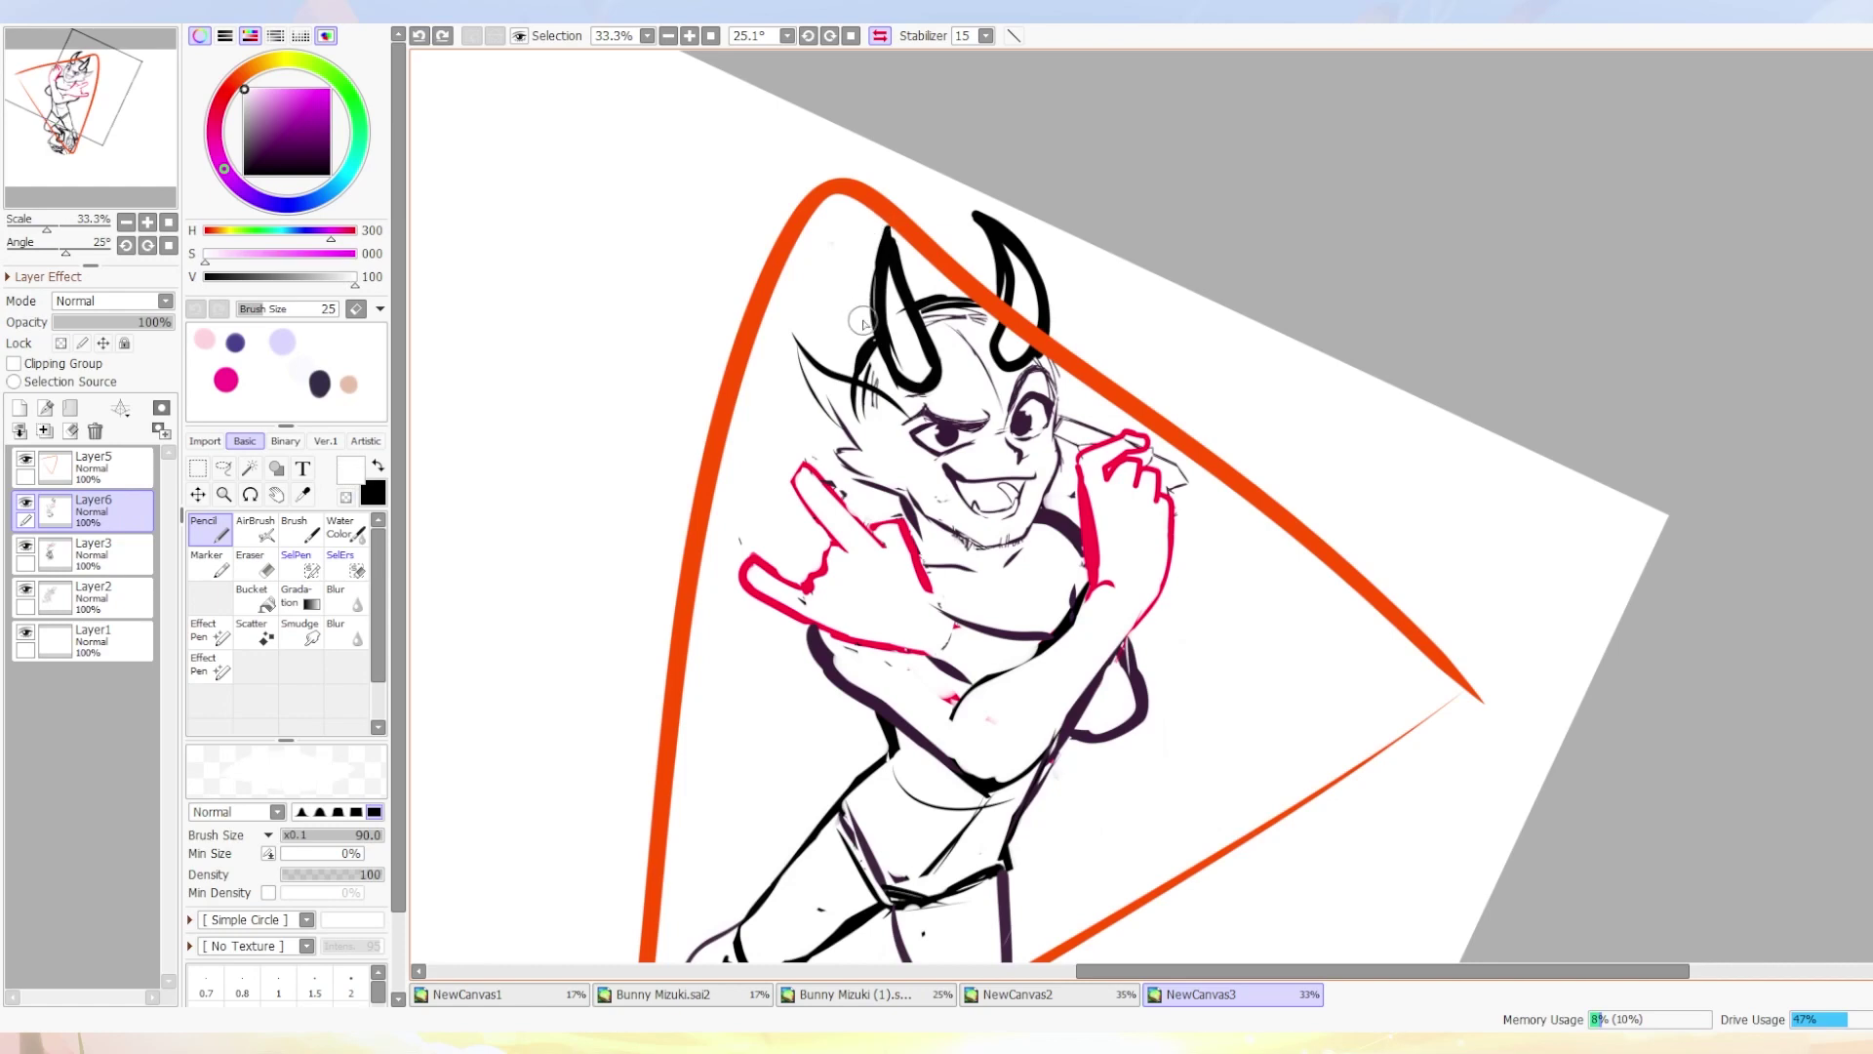
Trim the outlines of both horns with white so they taper to slim, sharp points.
mouse_move(913, 258)
left_mouse_down()
mouse_move(1044, 92)
mouse_move(1005, 195)
mouse_move(999, 289)
left_mouse_up()
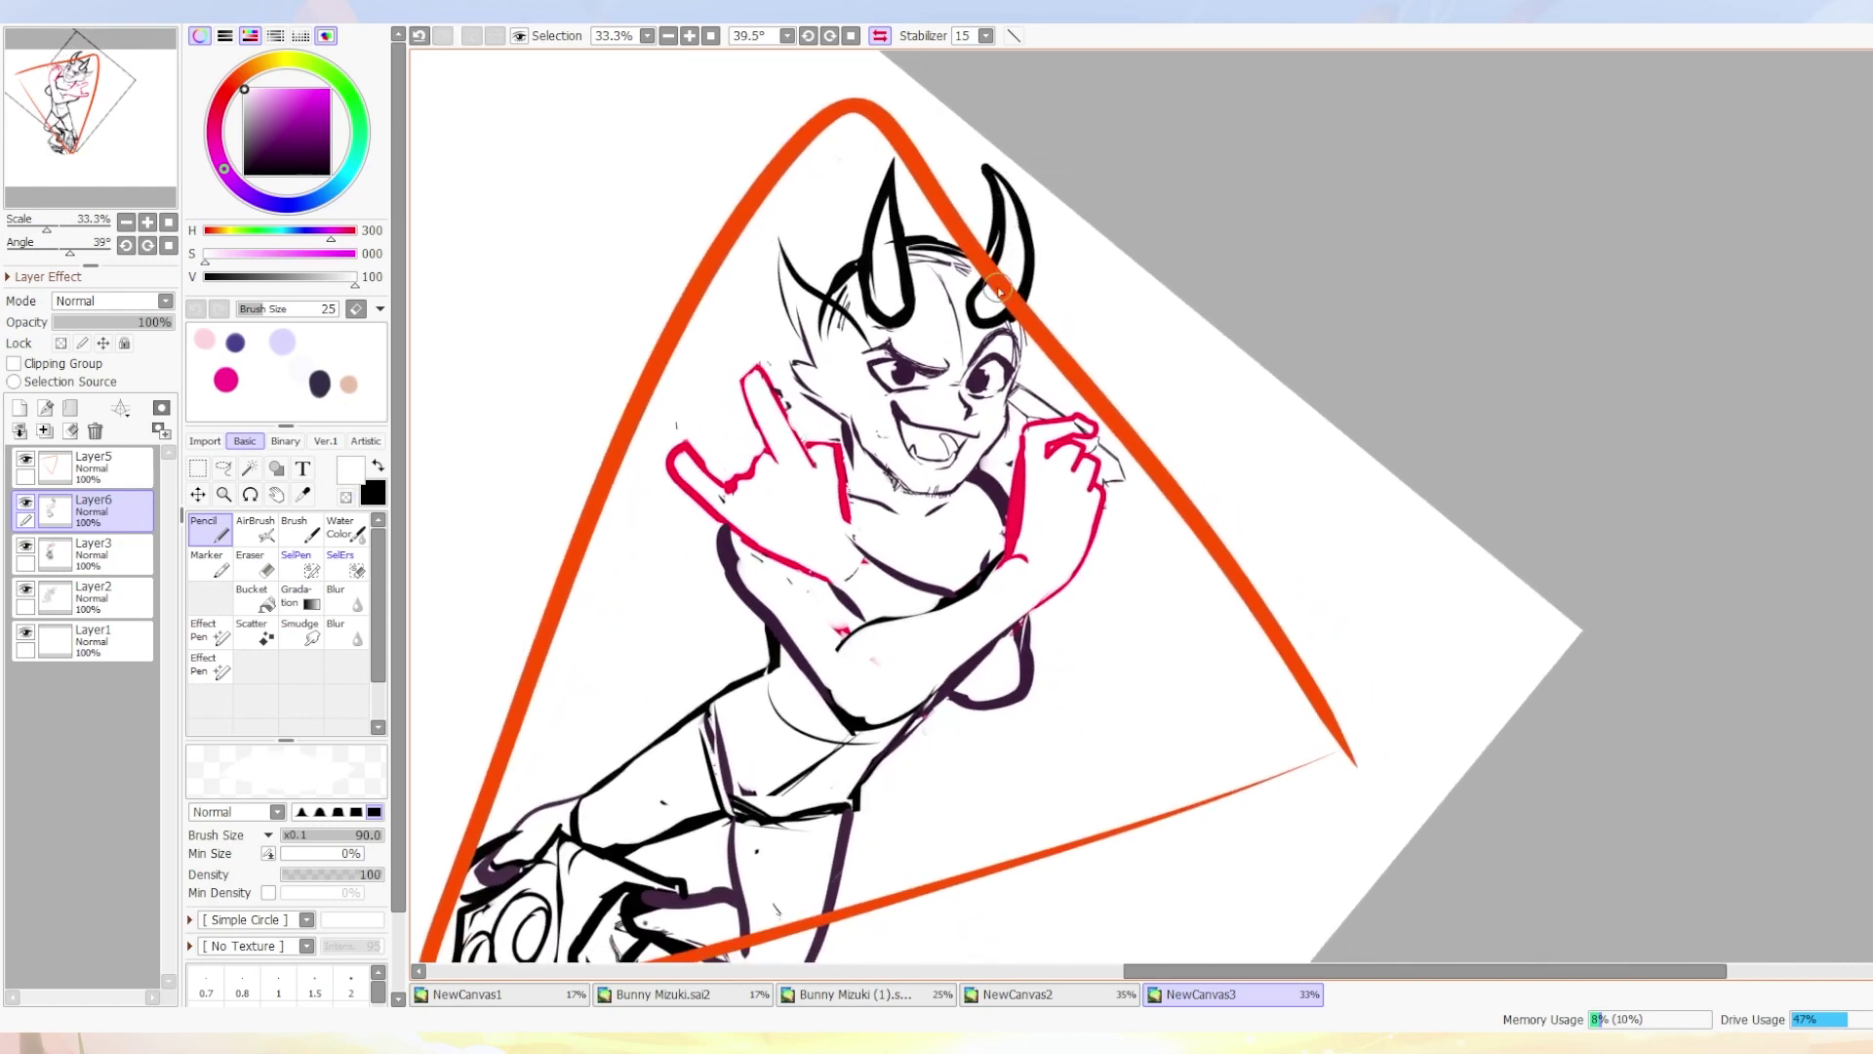
mouse_move(892, 185)
left_mouse_down()
mouse_move(883, 268)
mouse_move(936, 186)
mouse_move(914, 200)
left_mouse_up()
scroll(949, 283, "down", 2)
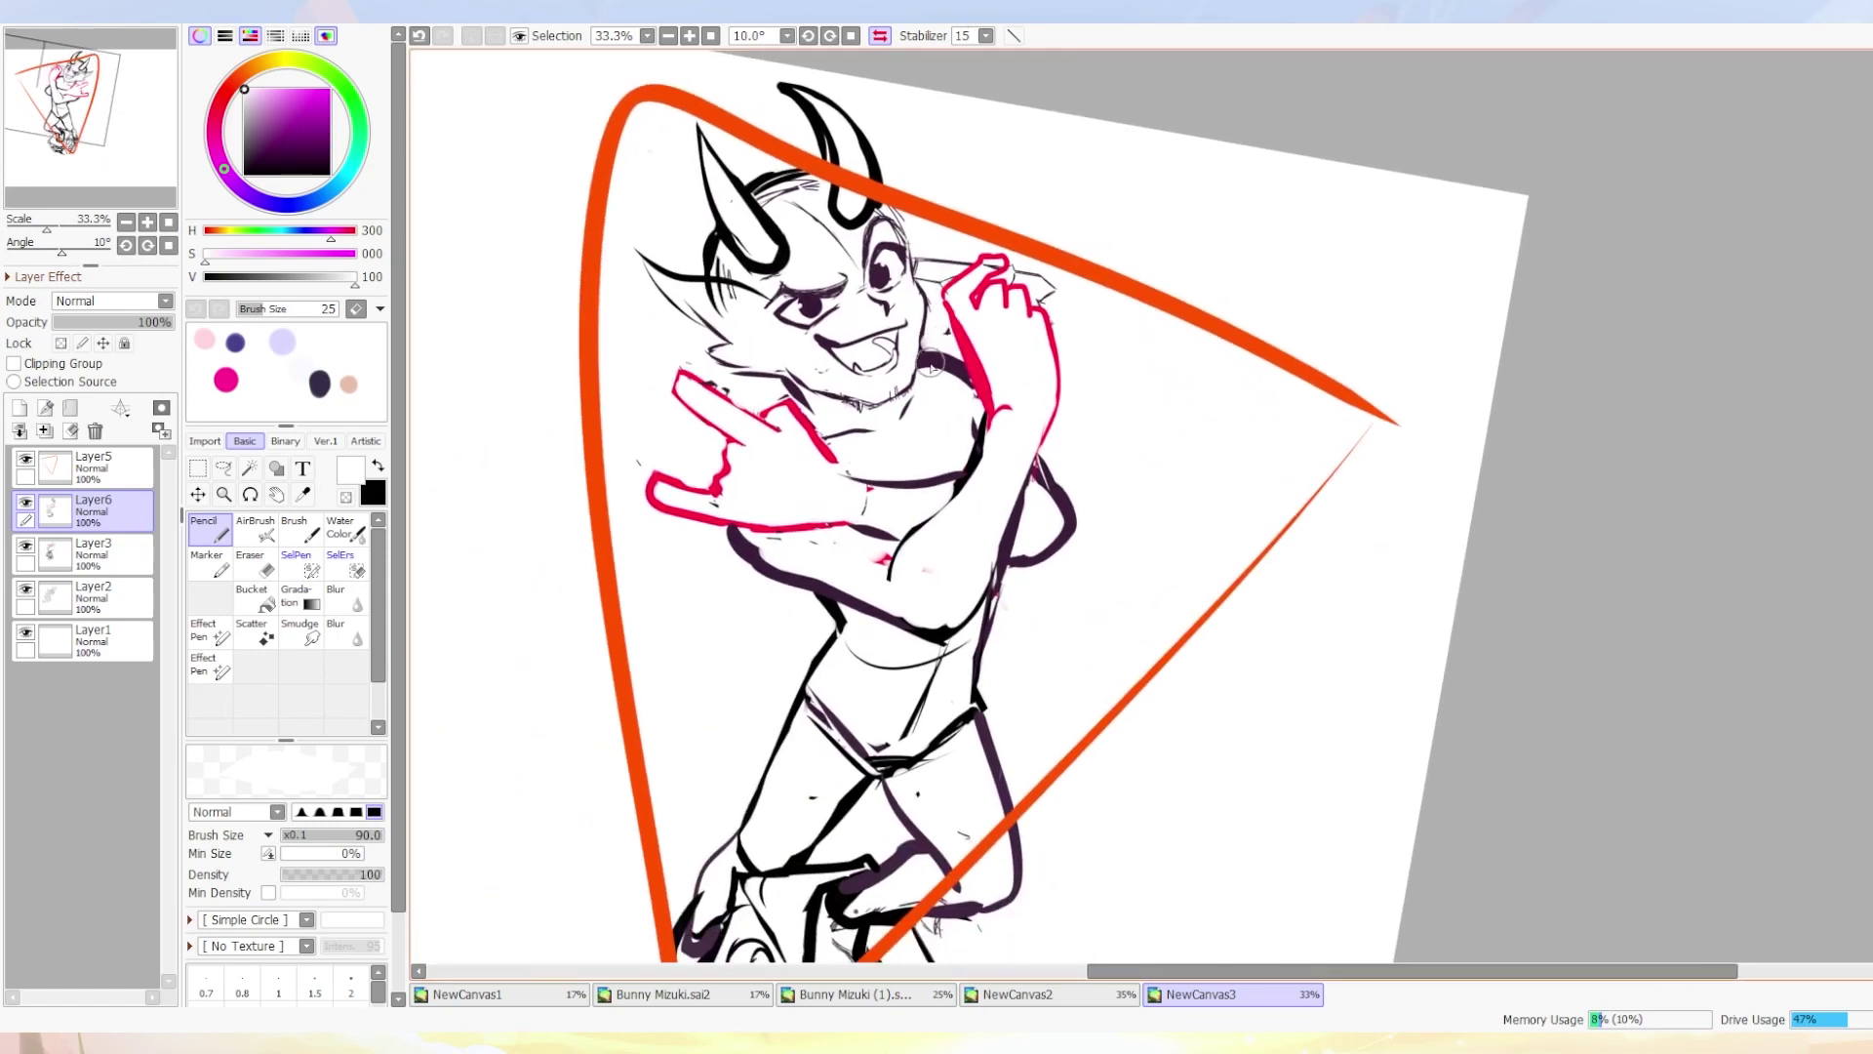
Refine the open mouth's outline on the face with white and the dark purple sampled from its linework.
scroll(883, 347, "up", 3)
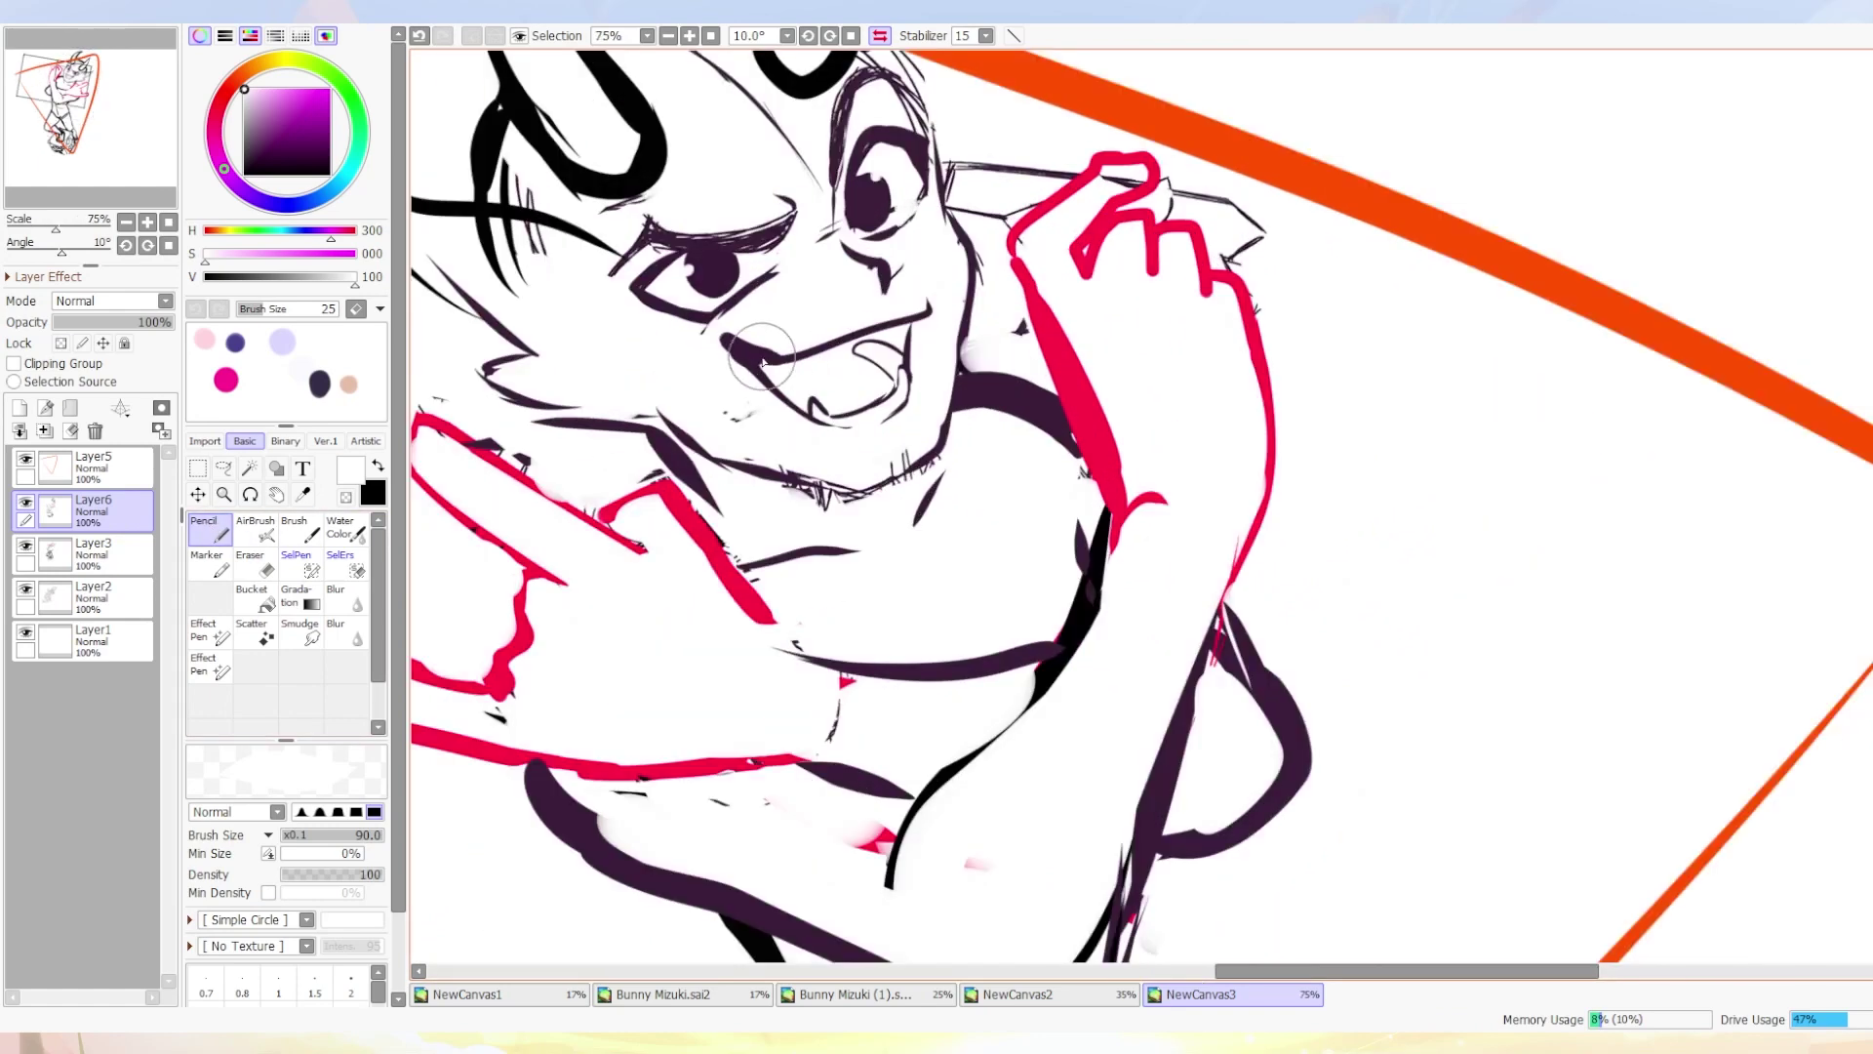
left_click(917, 341, "alt")
mouse_move(918, 341)
left_mouse_down()
mouse_move(868, 357)
mouse_move(863, 340)
mouse_move(896, 353)
mouse_move(860, 412)
mouse_move(855, 348)
mouse_move(879, 353)
mouse_move(848, 383)
mouse_move(881, 348)
mouse_move(846, 387)
mouse_move(868, 387)
mouse_move(795, 378)
left_mouse_up()
key("ctrl+z")
left_click(873, 359, "alt")
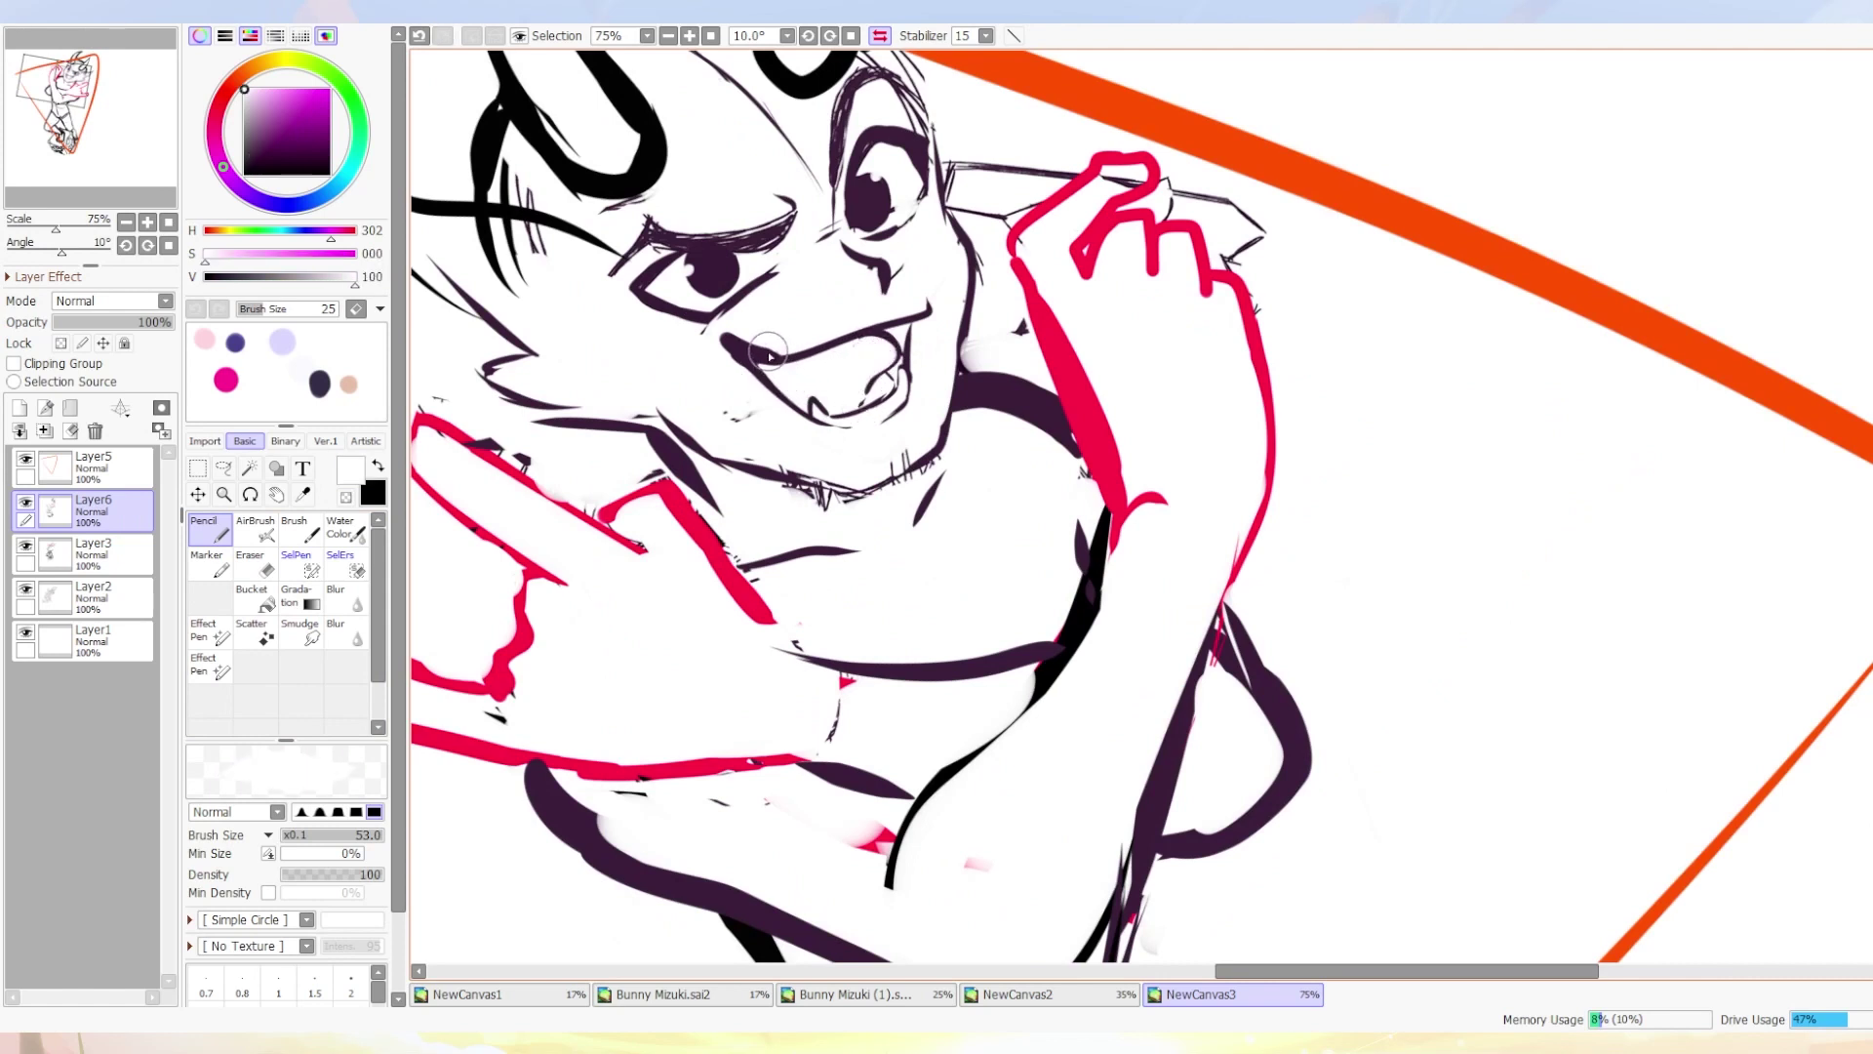
left_click(771, 357, "alt")
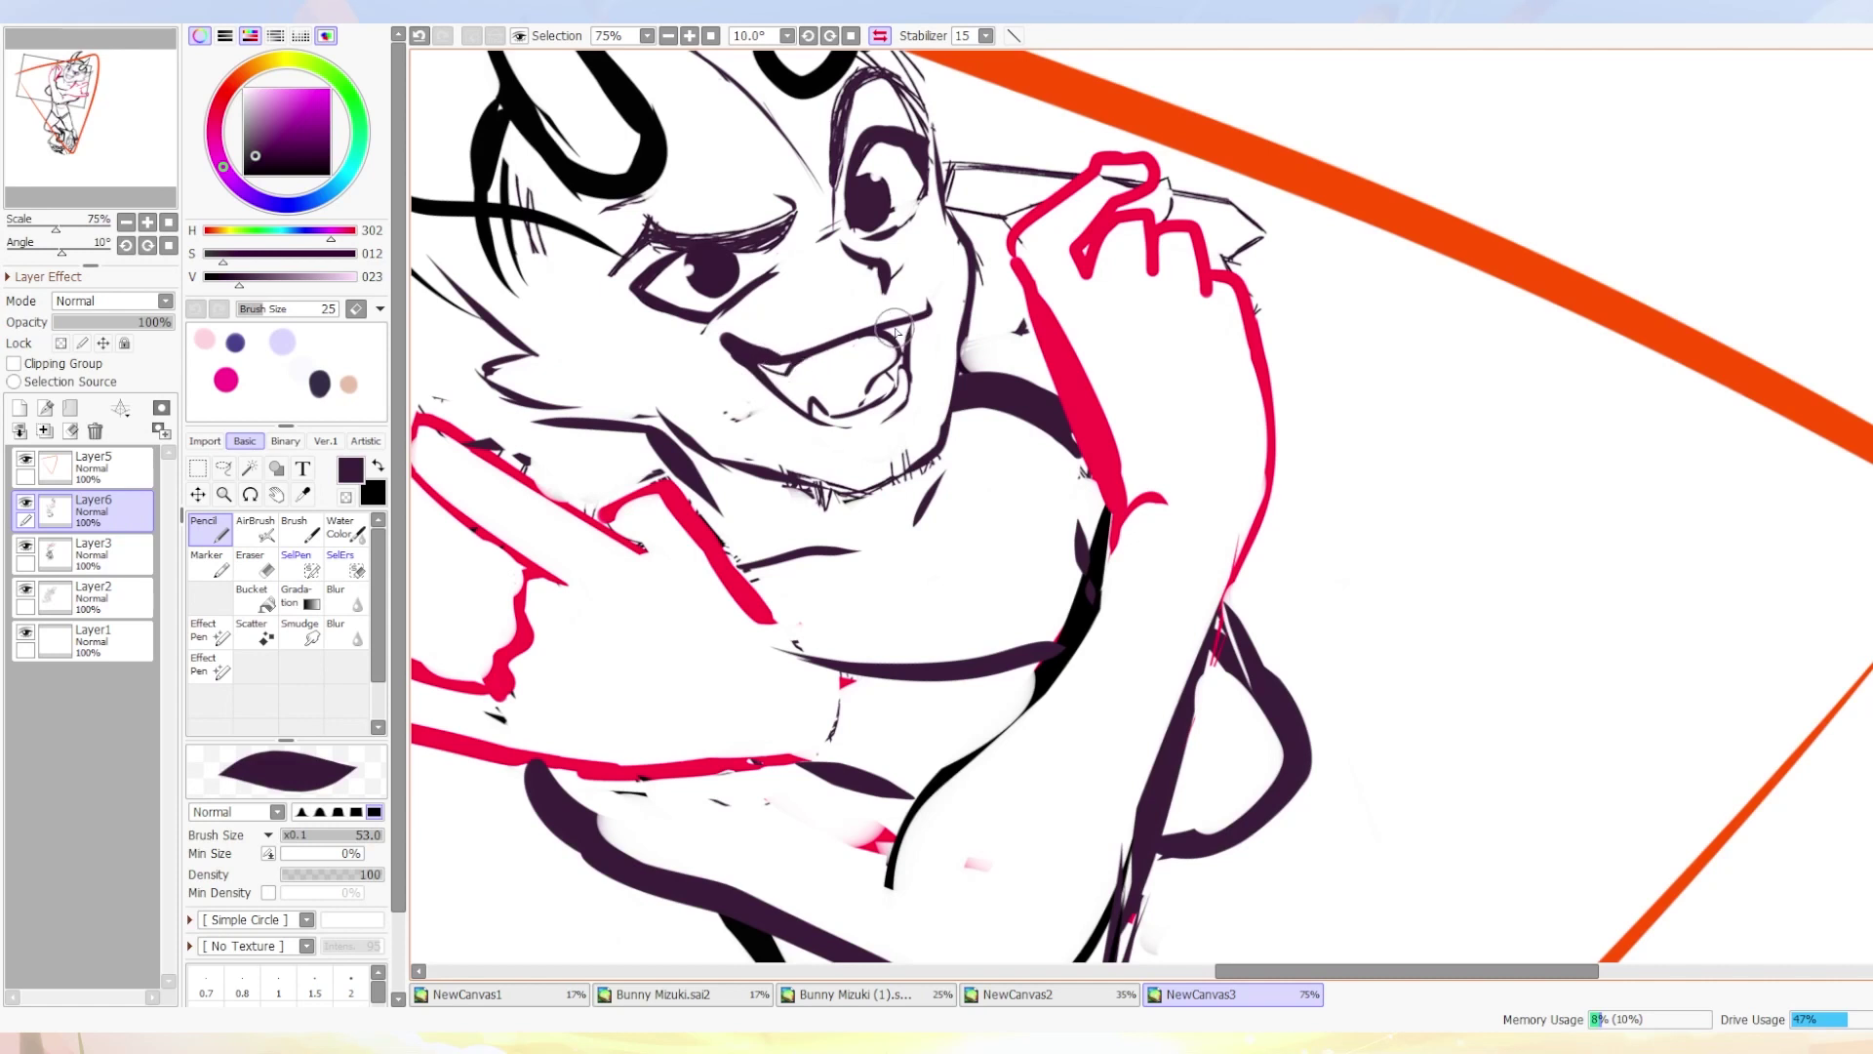
left_click_drag(896, 327, 873, 449)
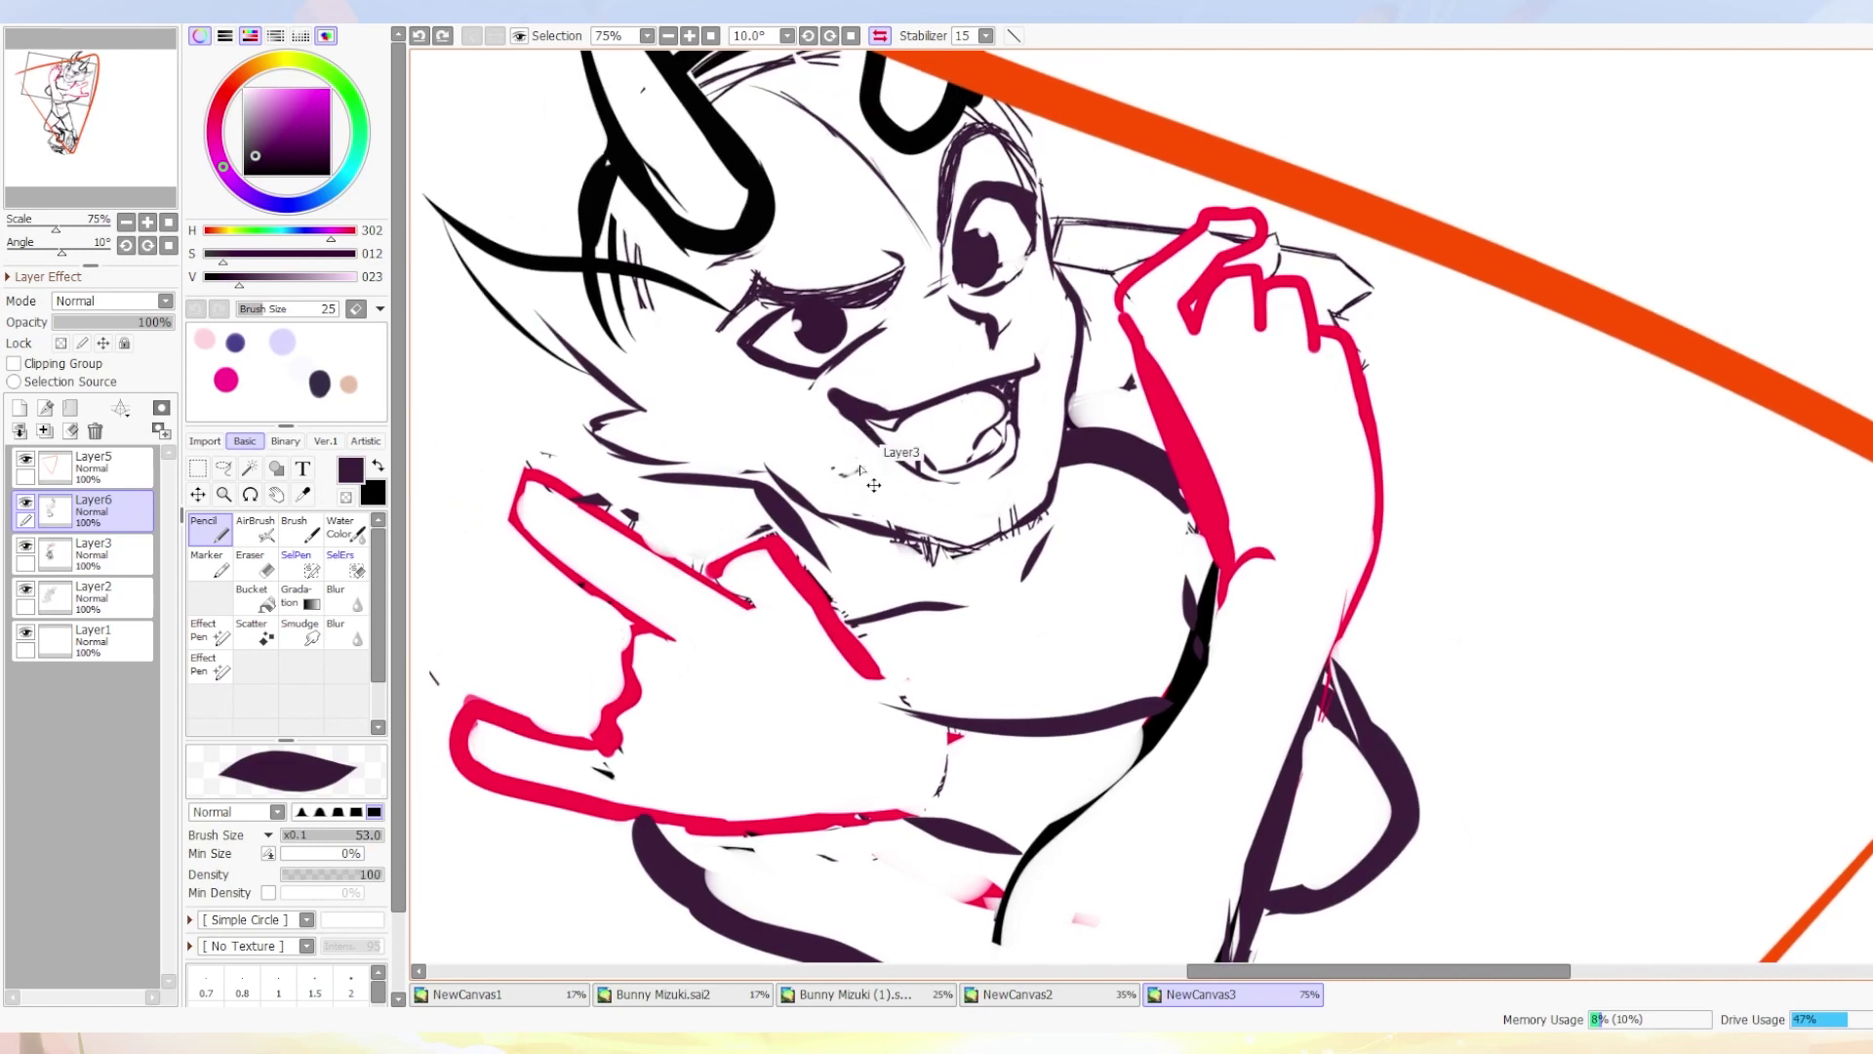
Paint out the stray sketch marks around the chin, foreground hand and crossed forearm in white, slimming the forearm's lower outline.
left_click(815, 432, "alt")
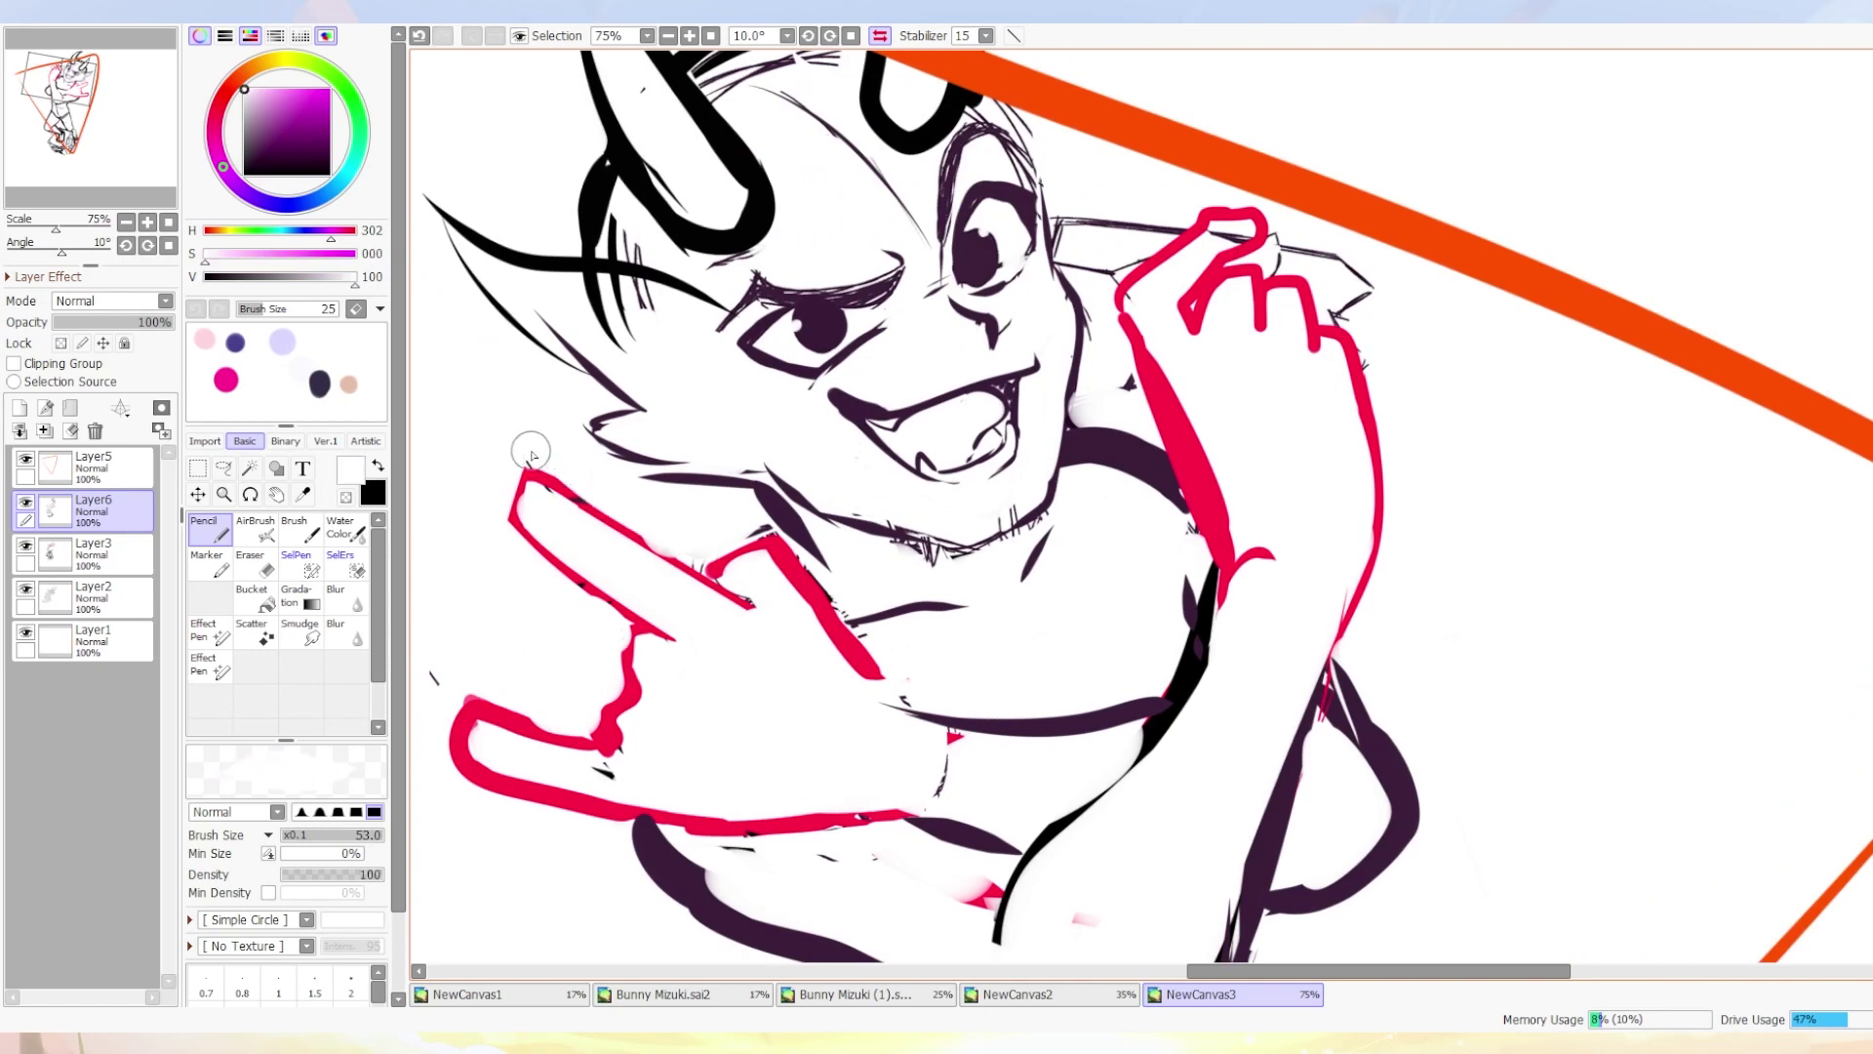
left_click_drag(967, 778, 808, 503)
left_click_drag(875, 650, 902, 610)
left_click_drag(561, 556, 683, 644)
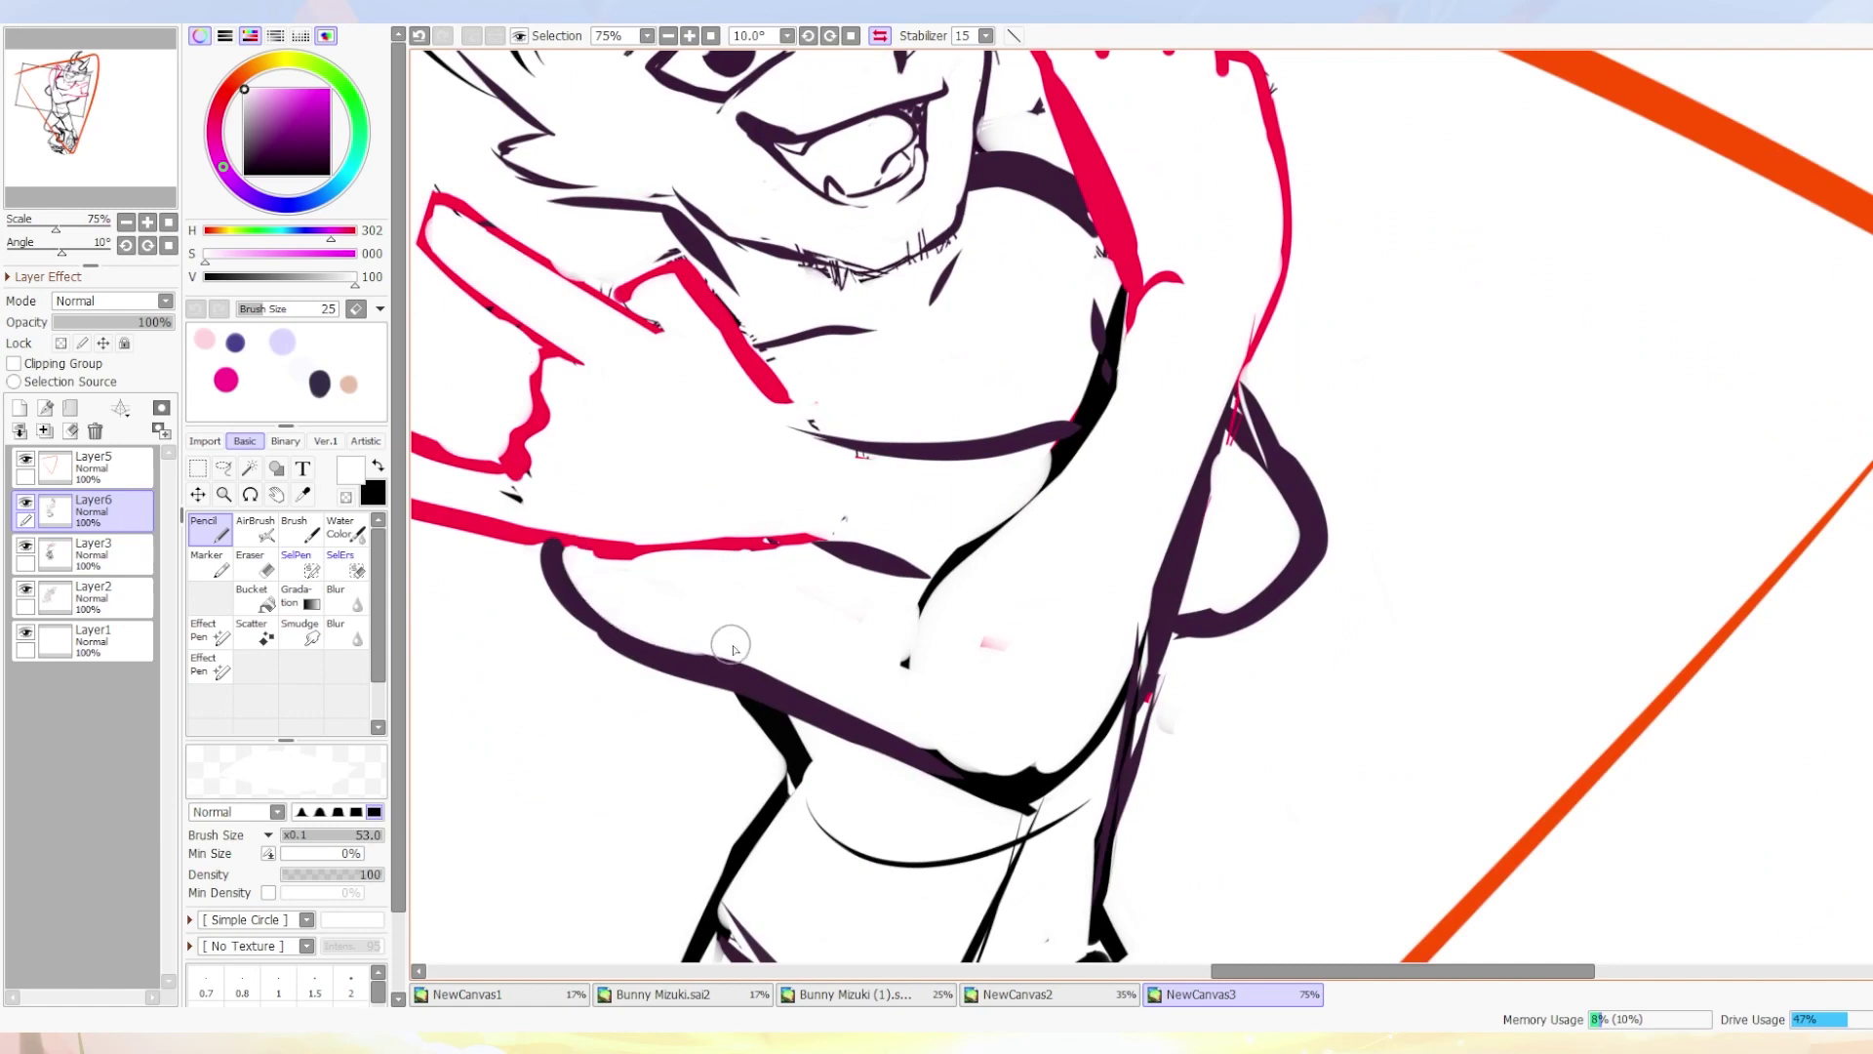
mouse_move(576, 566)
left_mouse_down()
mouse_move(613, 623)
mouse_move(871, 717)
mouse_move(1025, 708)
left_mouse_up()
left_click_drag(1024, 708, 973, 566)
Redraw the inner elbow curve of the raised arm in black and trim the line's edge with white.
left_click(925, 475, "alt")
left_click_drag(910, 496, 886, 610)
left_click_drag(981, 460, 1035, 435)
key("ctrl+z")
key("ctrl+z")
mouse_move(947, 475)
left_mouse_down()
mouse_move(864, 625)
mouse_move(1156, 364)
left_mouse_up()
key("x")
mouse_move(1051, 475)
left_mouse_down()
mouse_move(1206, 347)
mouse_move(1104, 380)
mouse_move(1143, 361)
left_mouse_up()
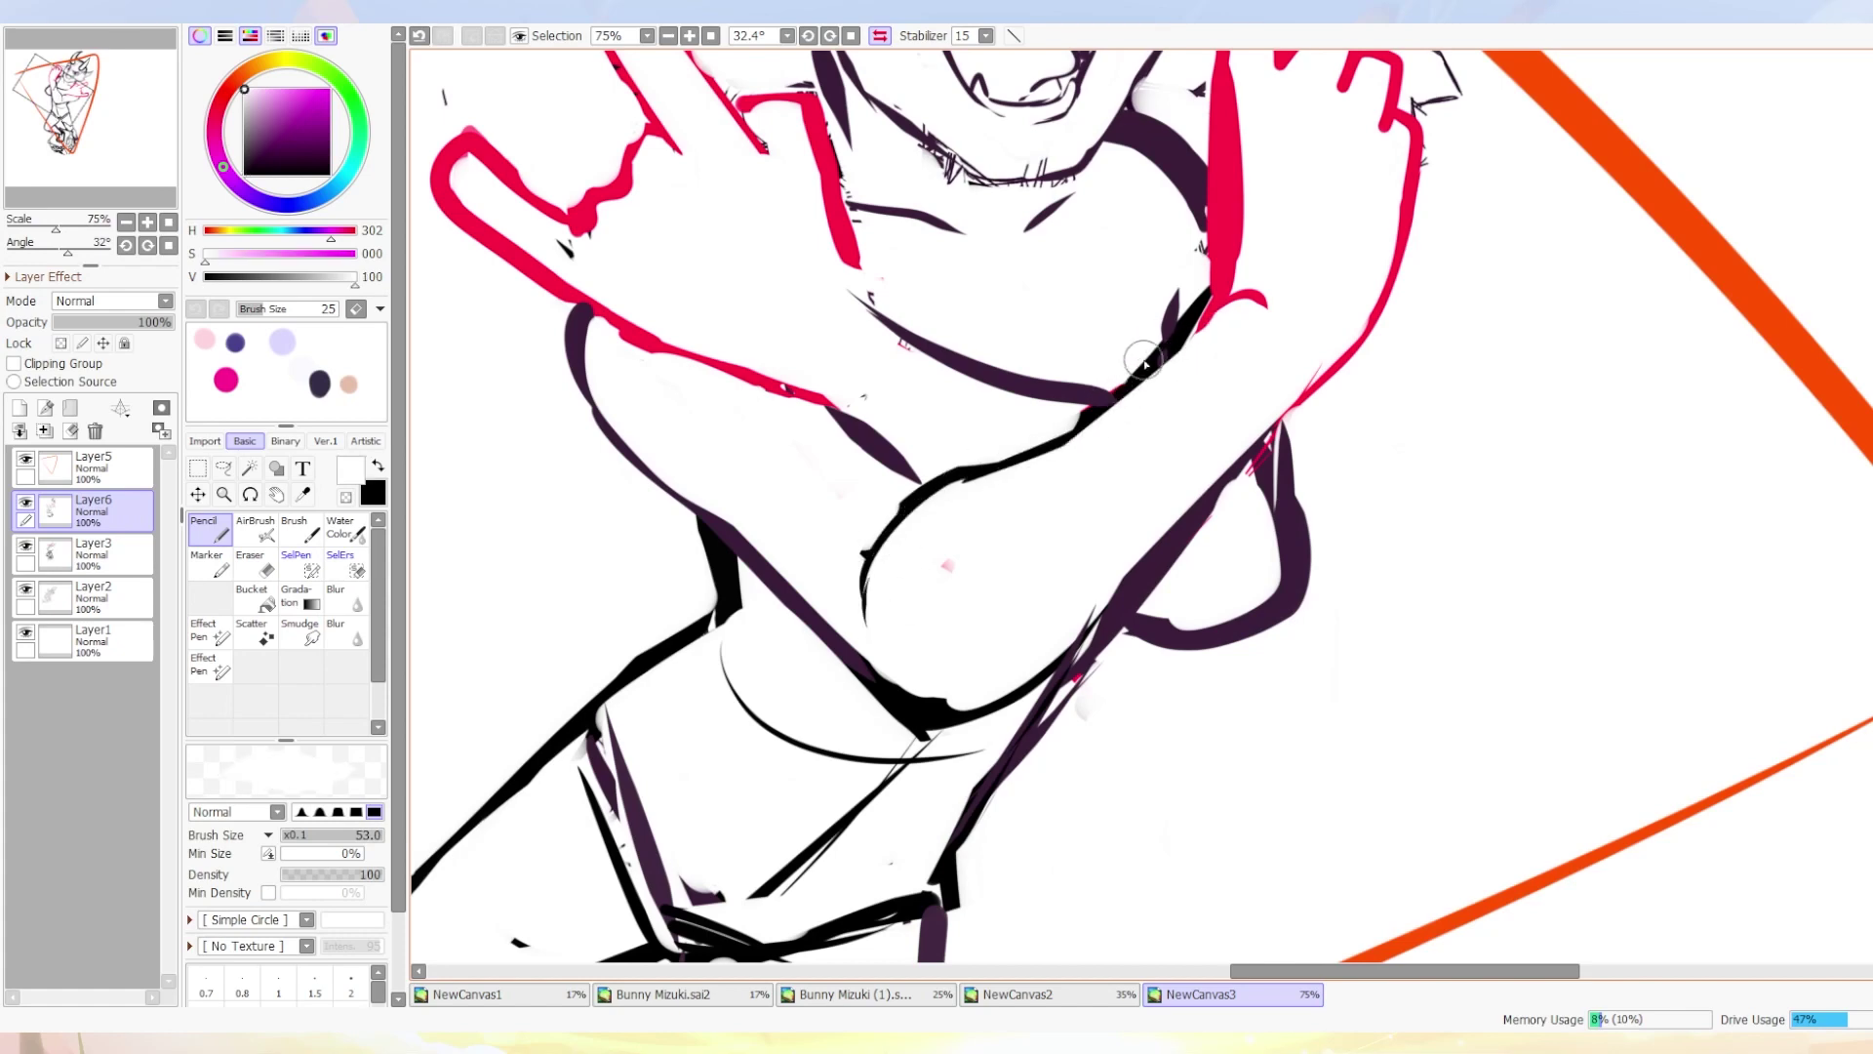
Restore the unrotated, unmirrored canvas view, merge Layer6 into Layer3 and delete Layer5 with the orange triangle guide.
key("Delete")
scroll(1219, 322, "down", 5)
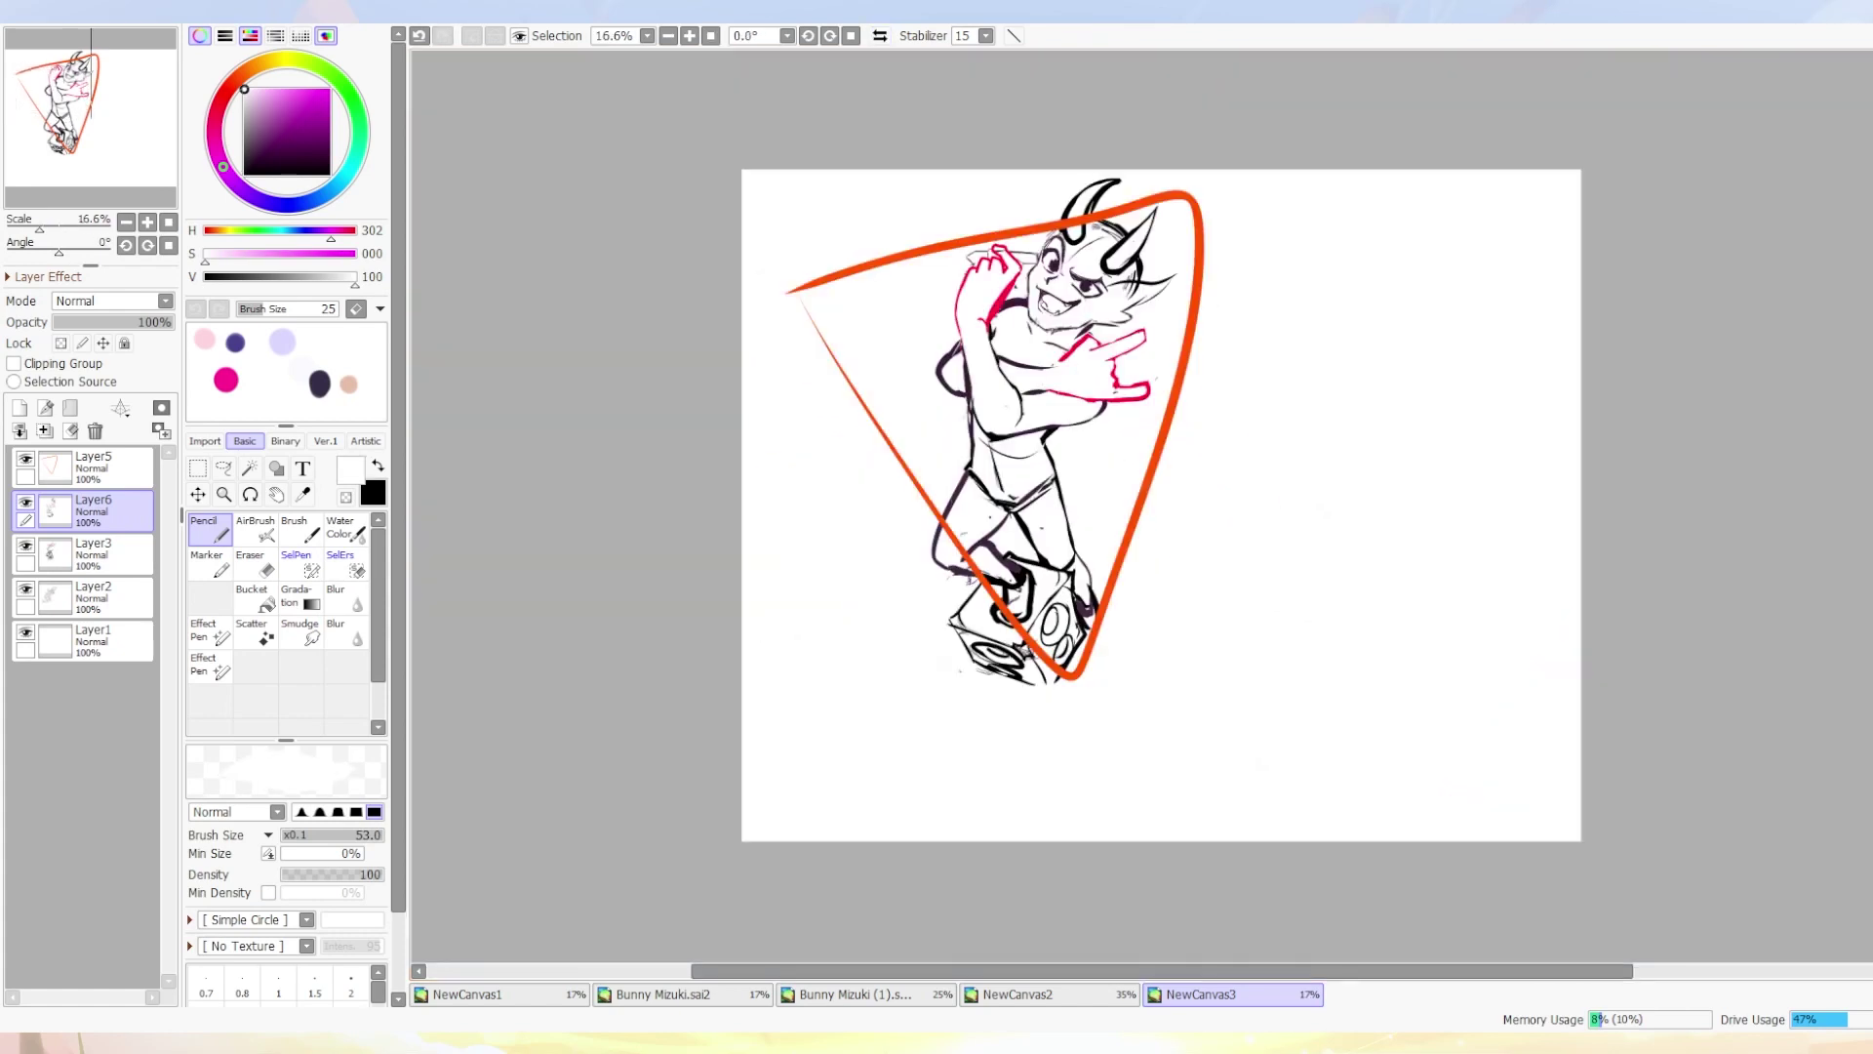
scroll(1268, 306, "up", 1)
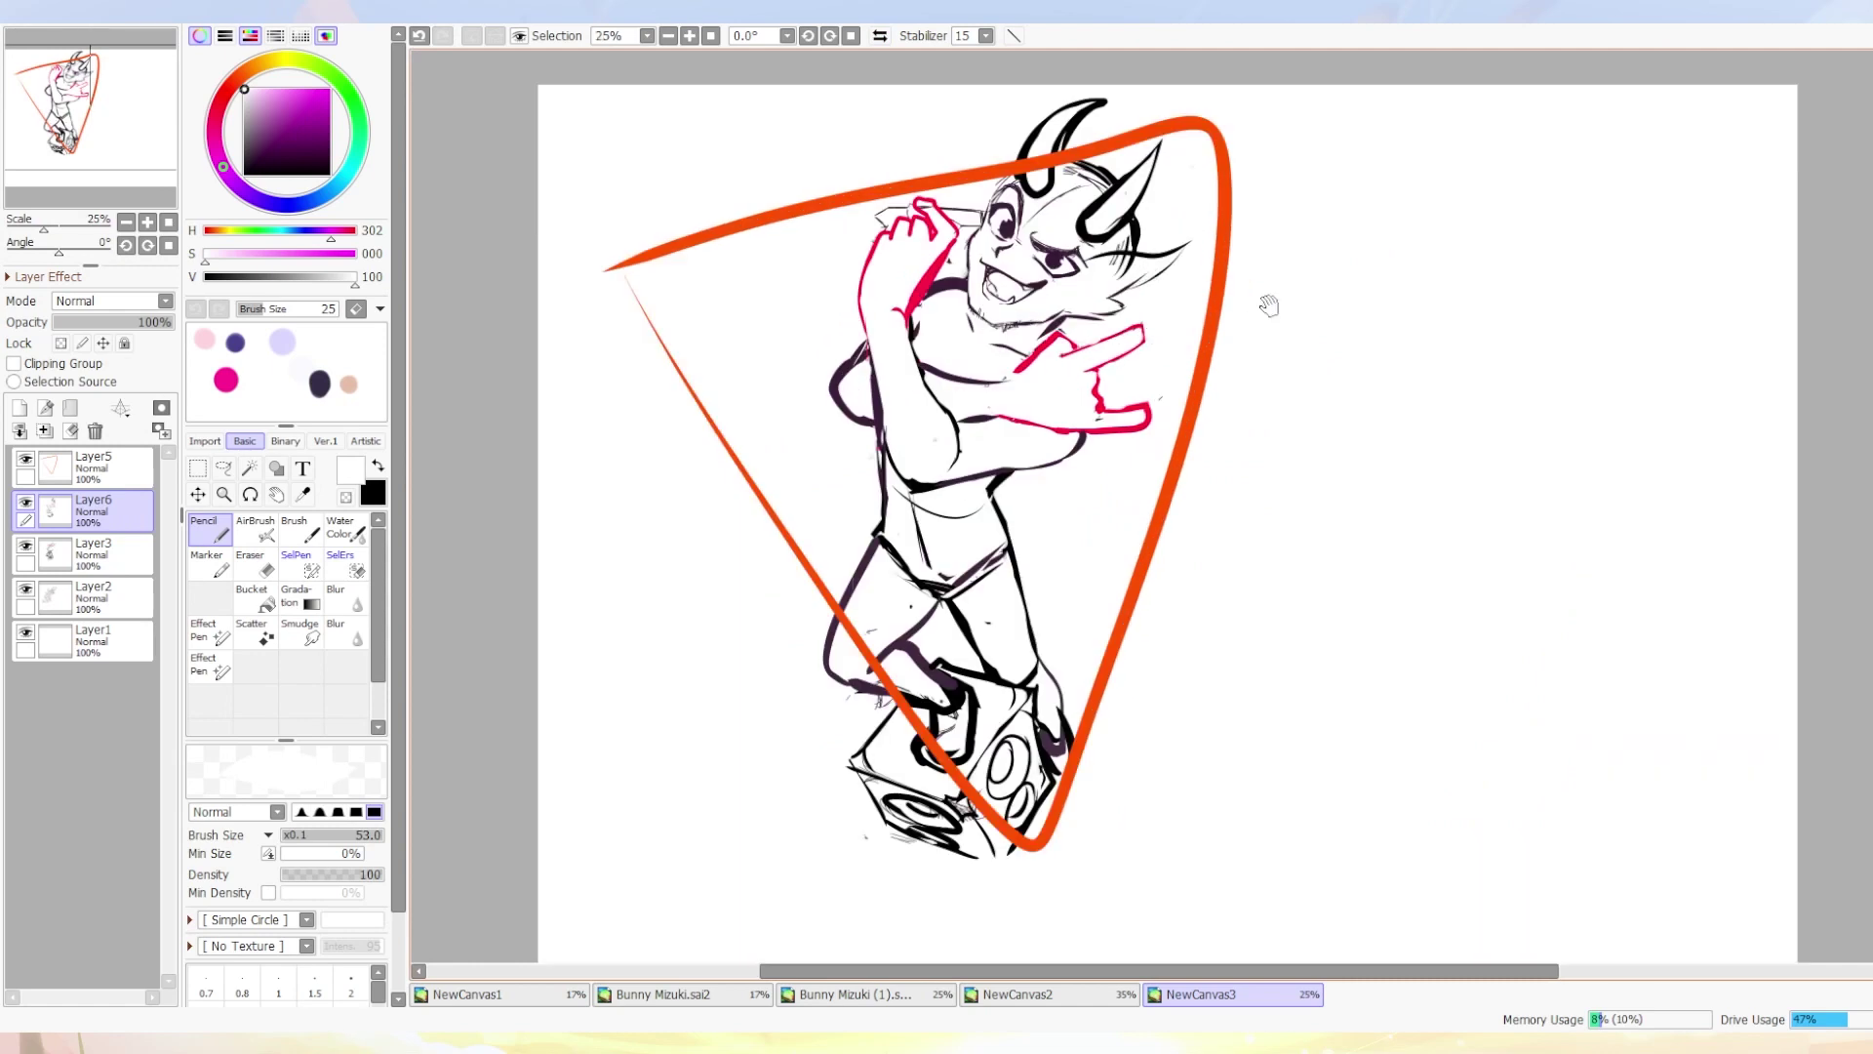
left_click(44, 430)
left_click(101, 475)
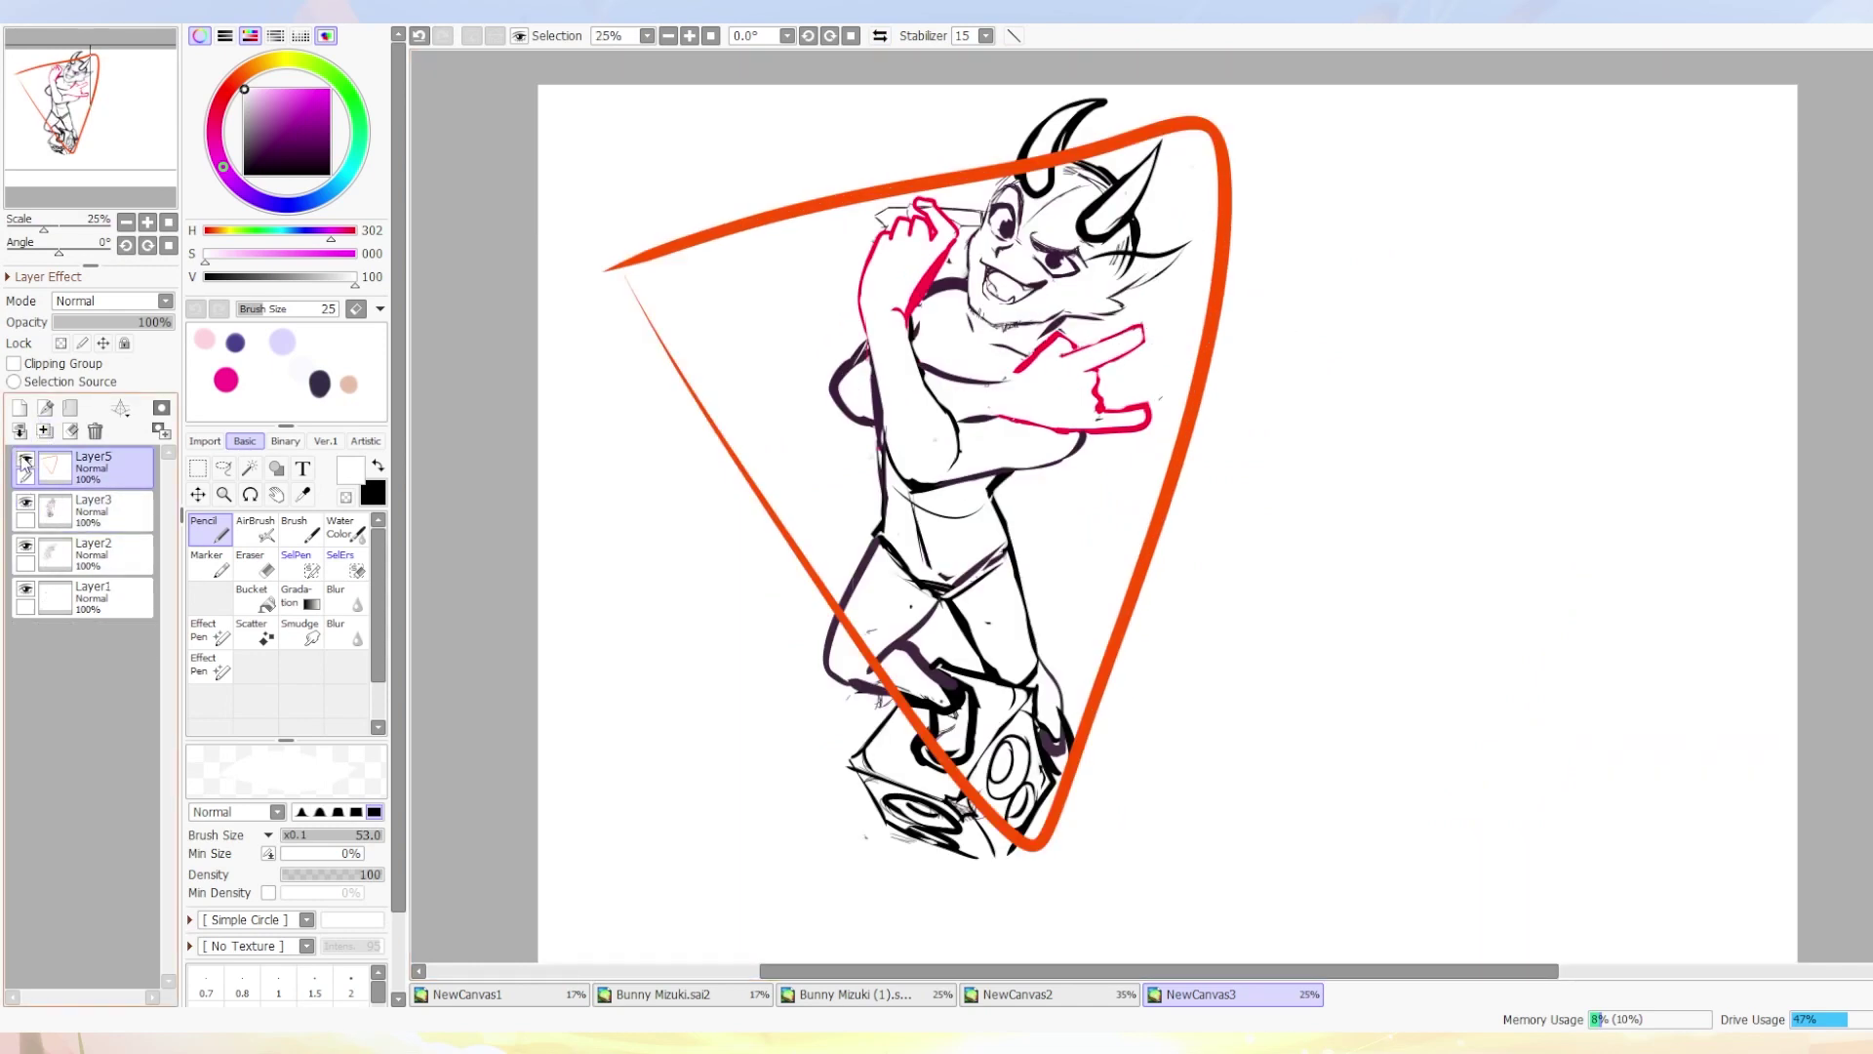
left_click(95, 431)
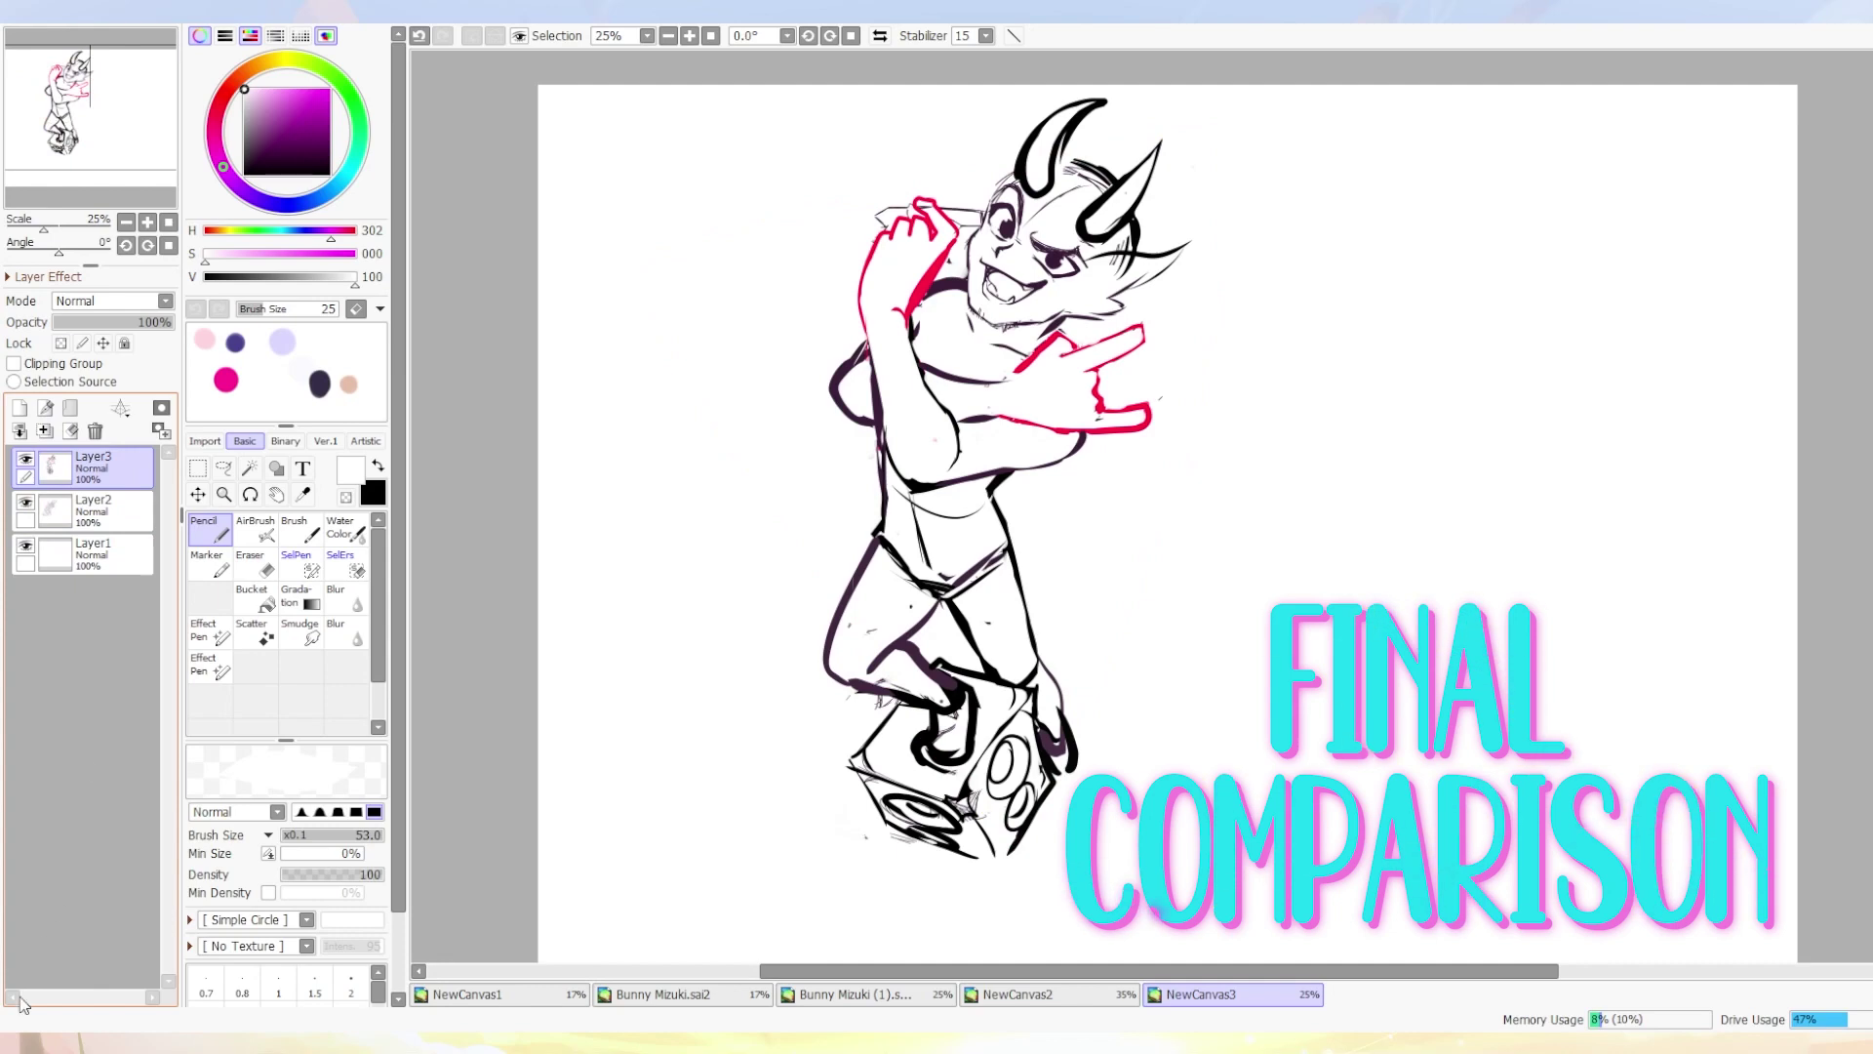
Toggle Layer3's visibility to compare the reworked pose with the original sketch.
left_click(27, 459)
left_click(28, 459)
left_click(27, 460)
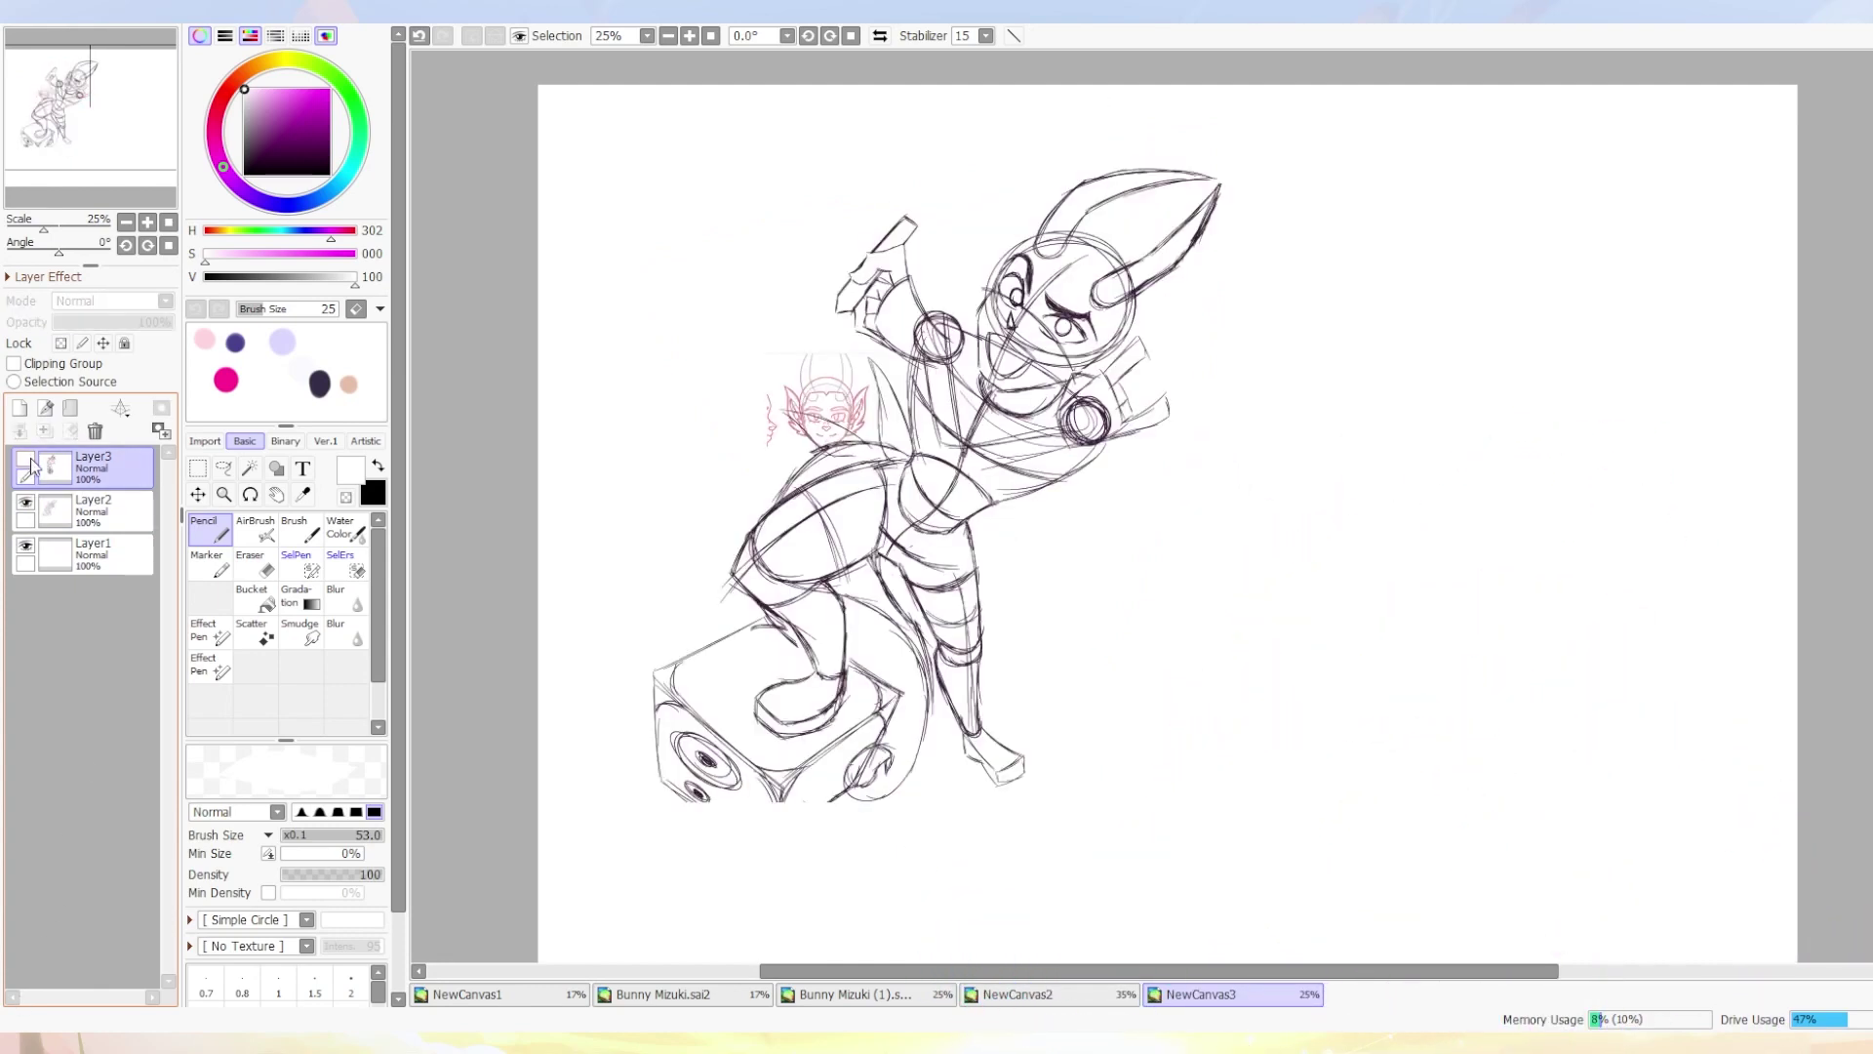
left_click(28, 460)
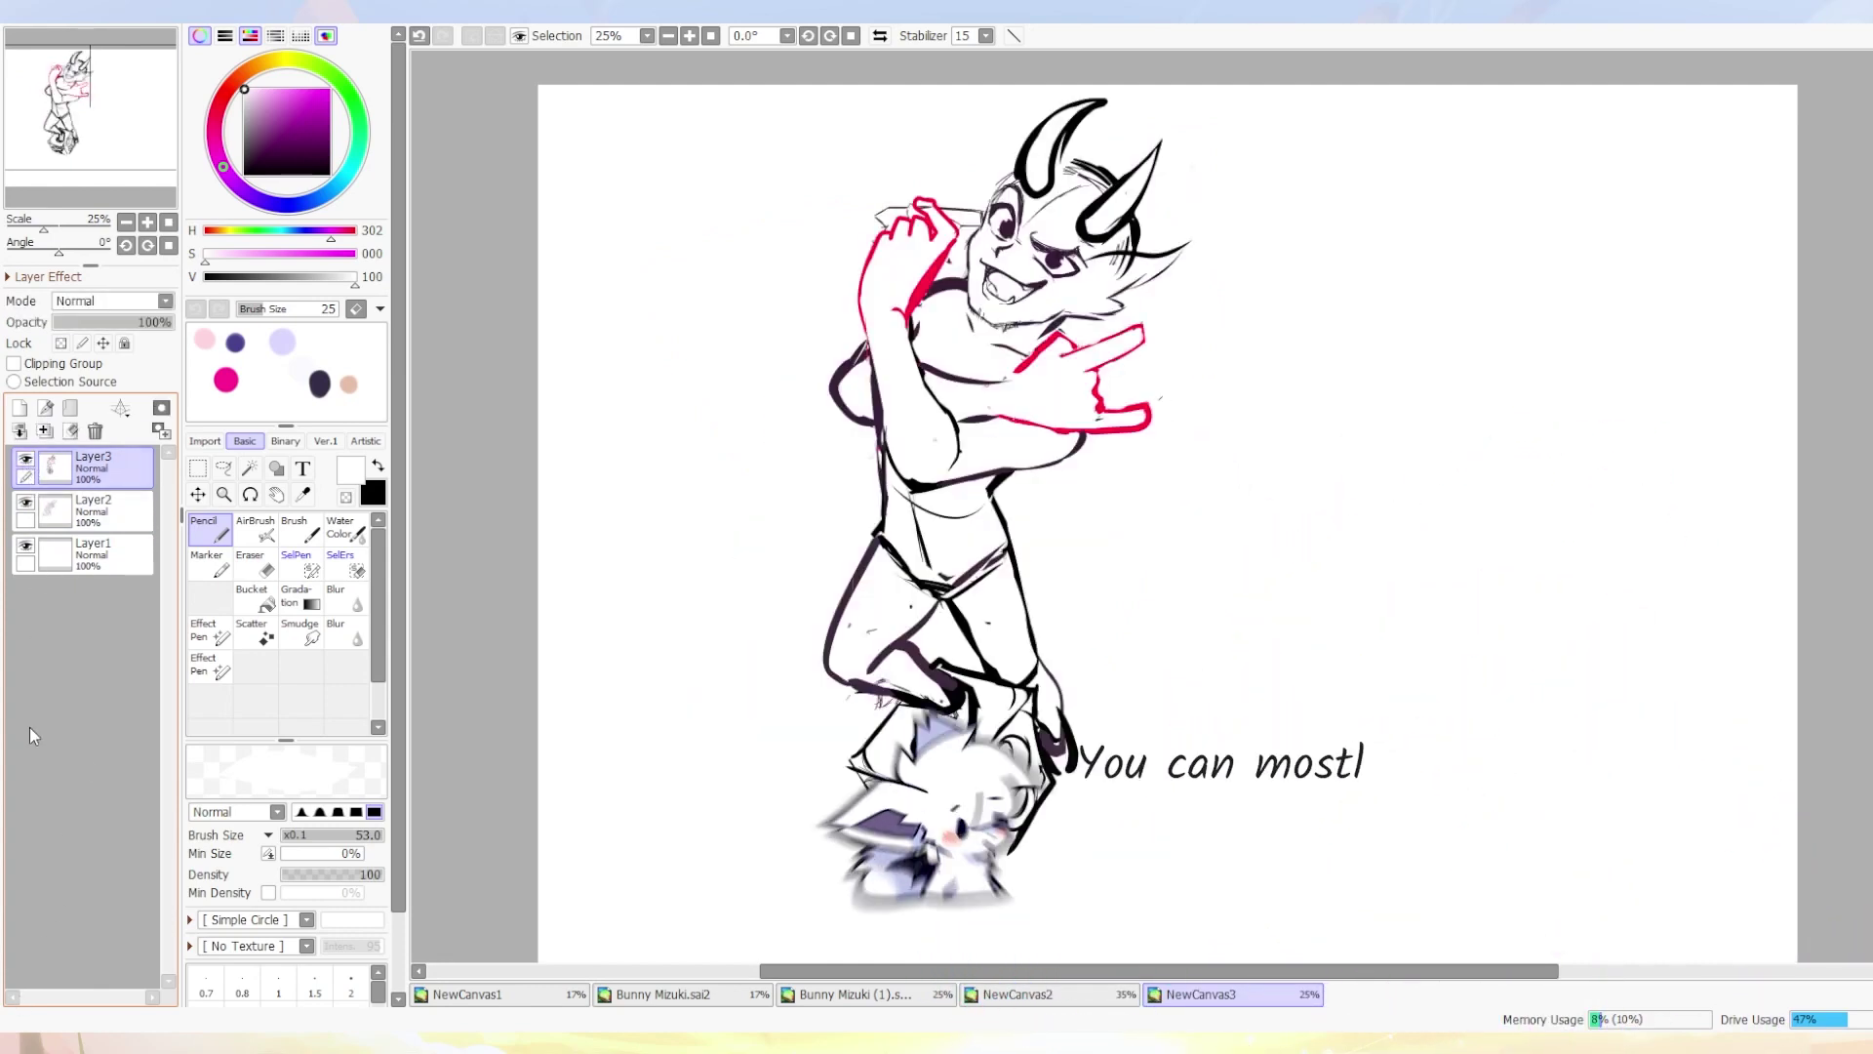
Make a freehand selection around the character's waist, legs and the speaker box.
left_click(223, 468)
mouse_move(889, 439)
left_mouse_down()
mouse_move(719, 786)
mouse_move(980, 432)
left_mouse_up()
key("ctrl+t")
left_click_drag(1015, 634, 1037, 640)
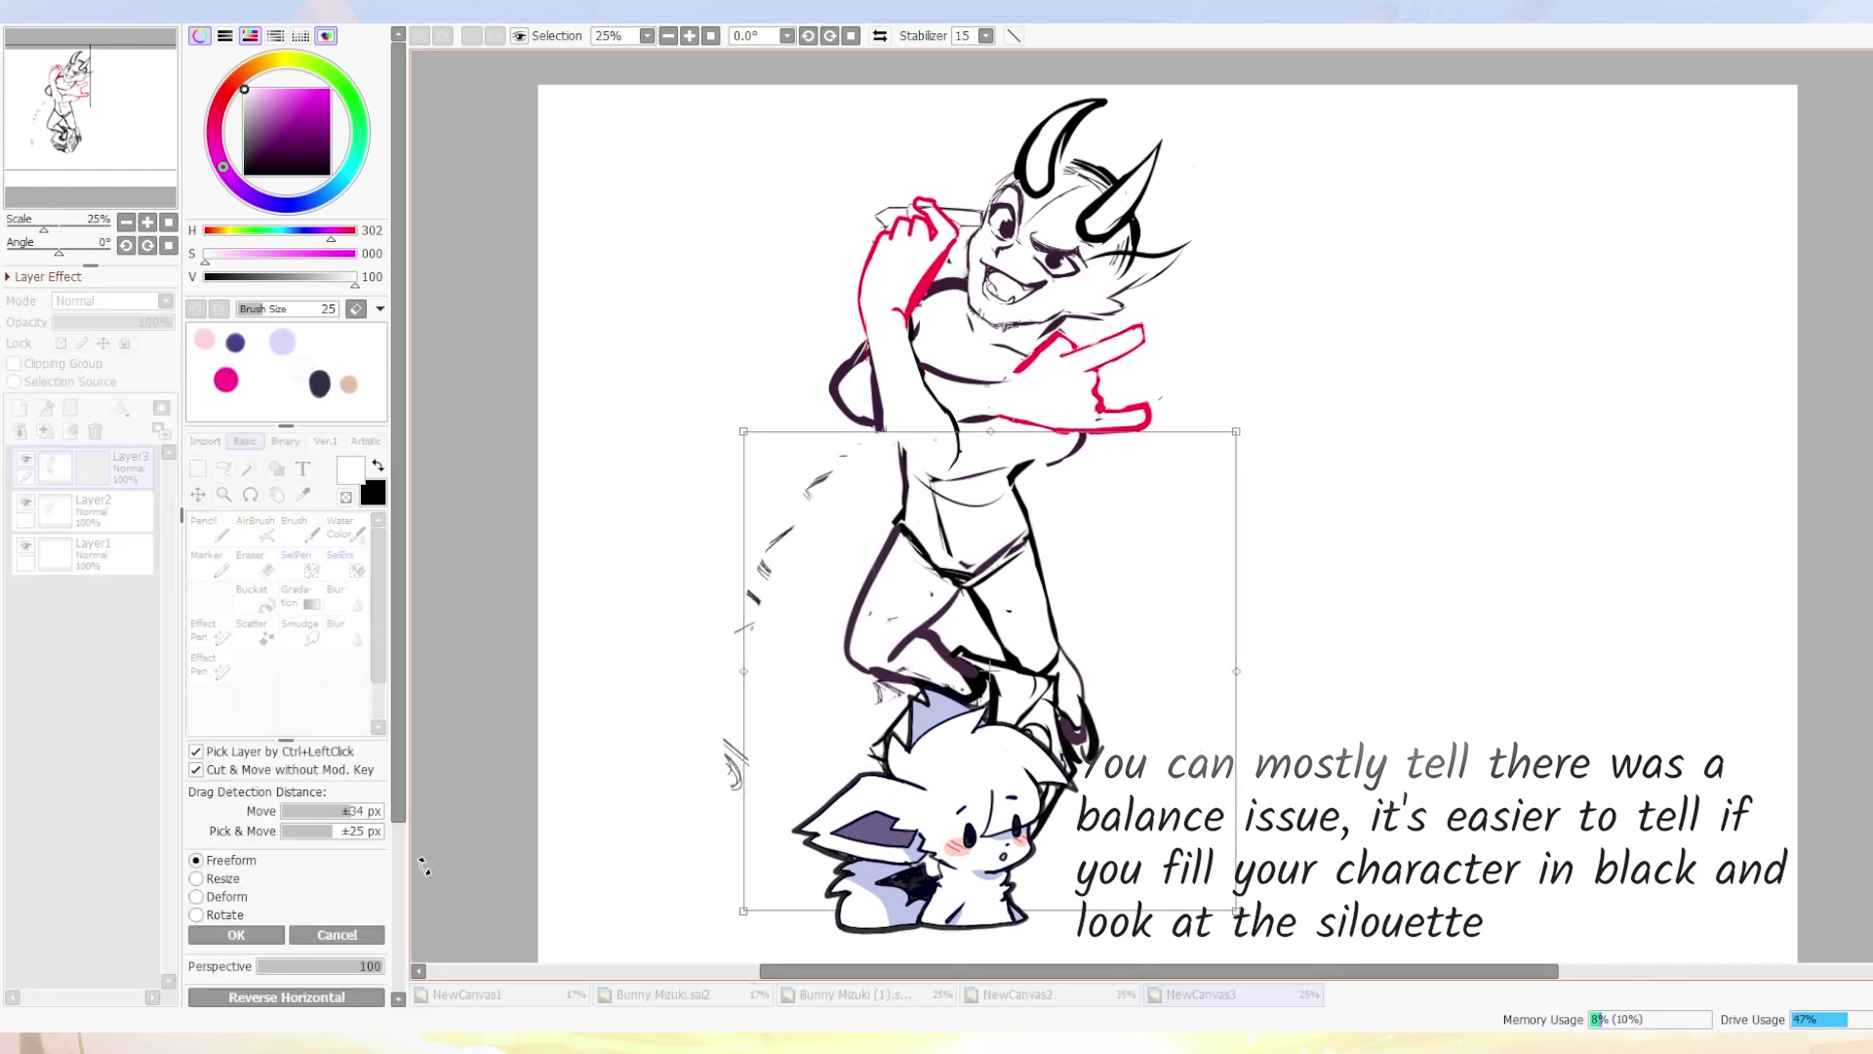
key("Escape")
Put the selected lower body and speaker box on a new layer and shift them slightly to the right under the torso.
key("ctrl+c")
key("ctrl+v")
key("ctrl+t")
left_click_drag(1016, 680, 1048, 683)
key("Return")
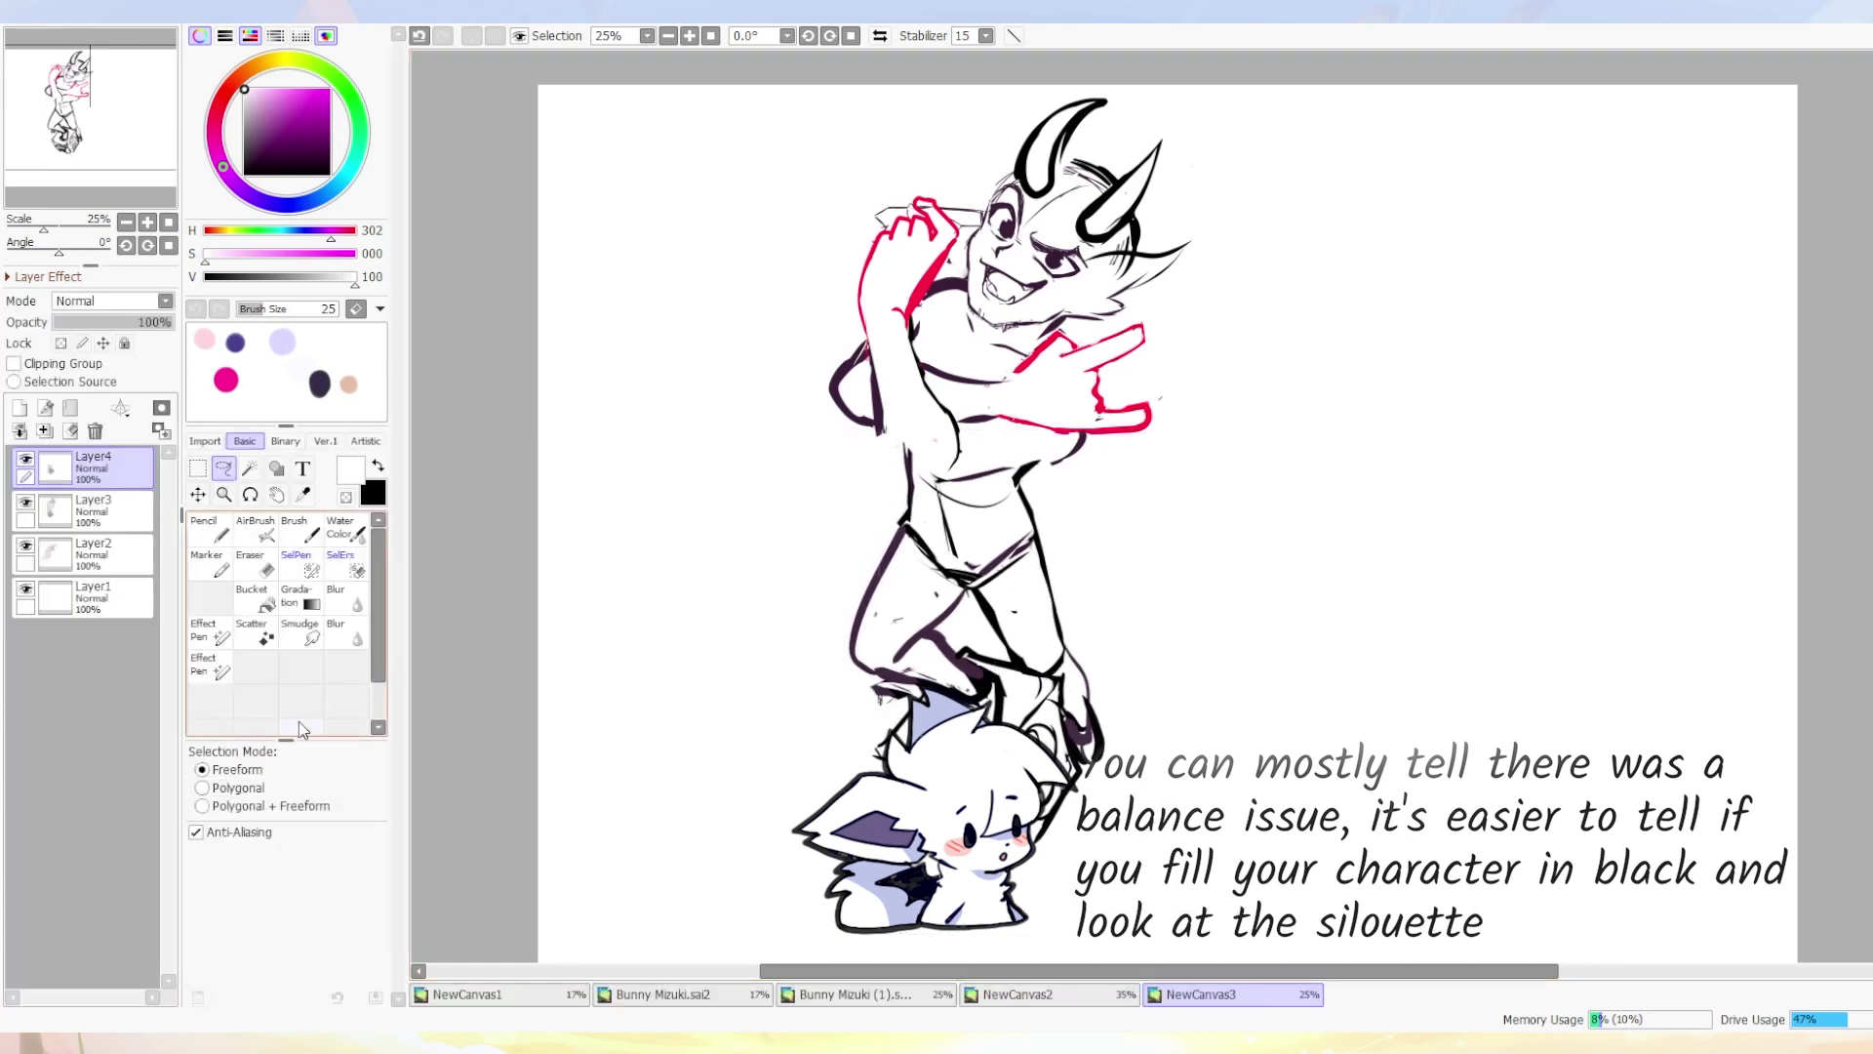
Erase the overlapping lines where the shifted lower body meets the torso, and merge its layer into Layer3.
left_click(252, 566)
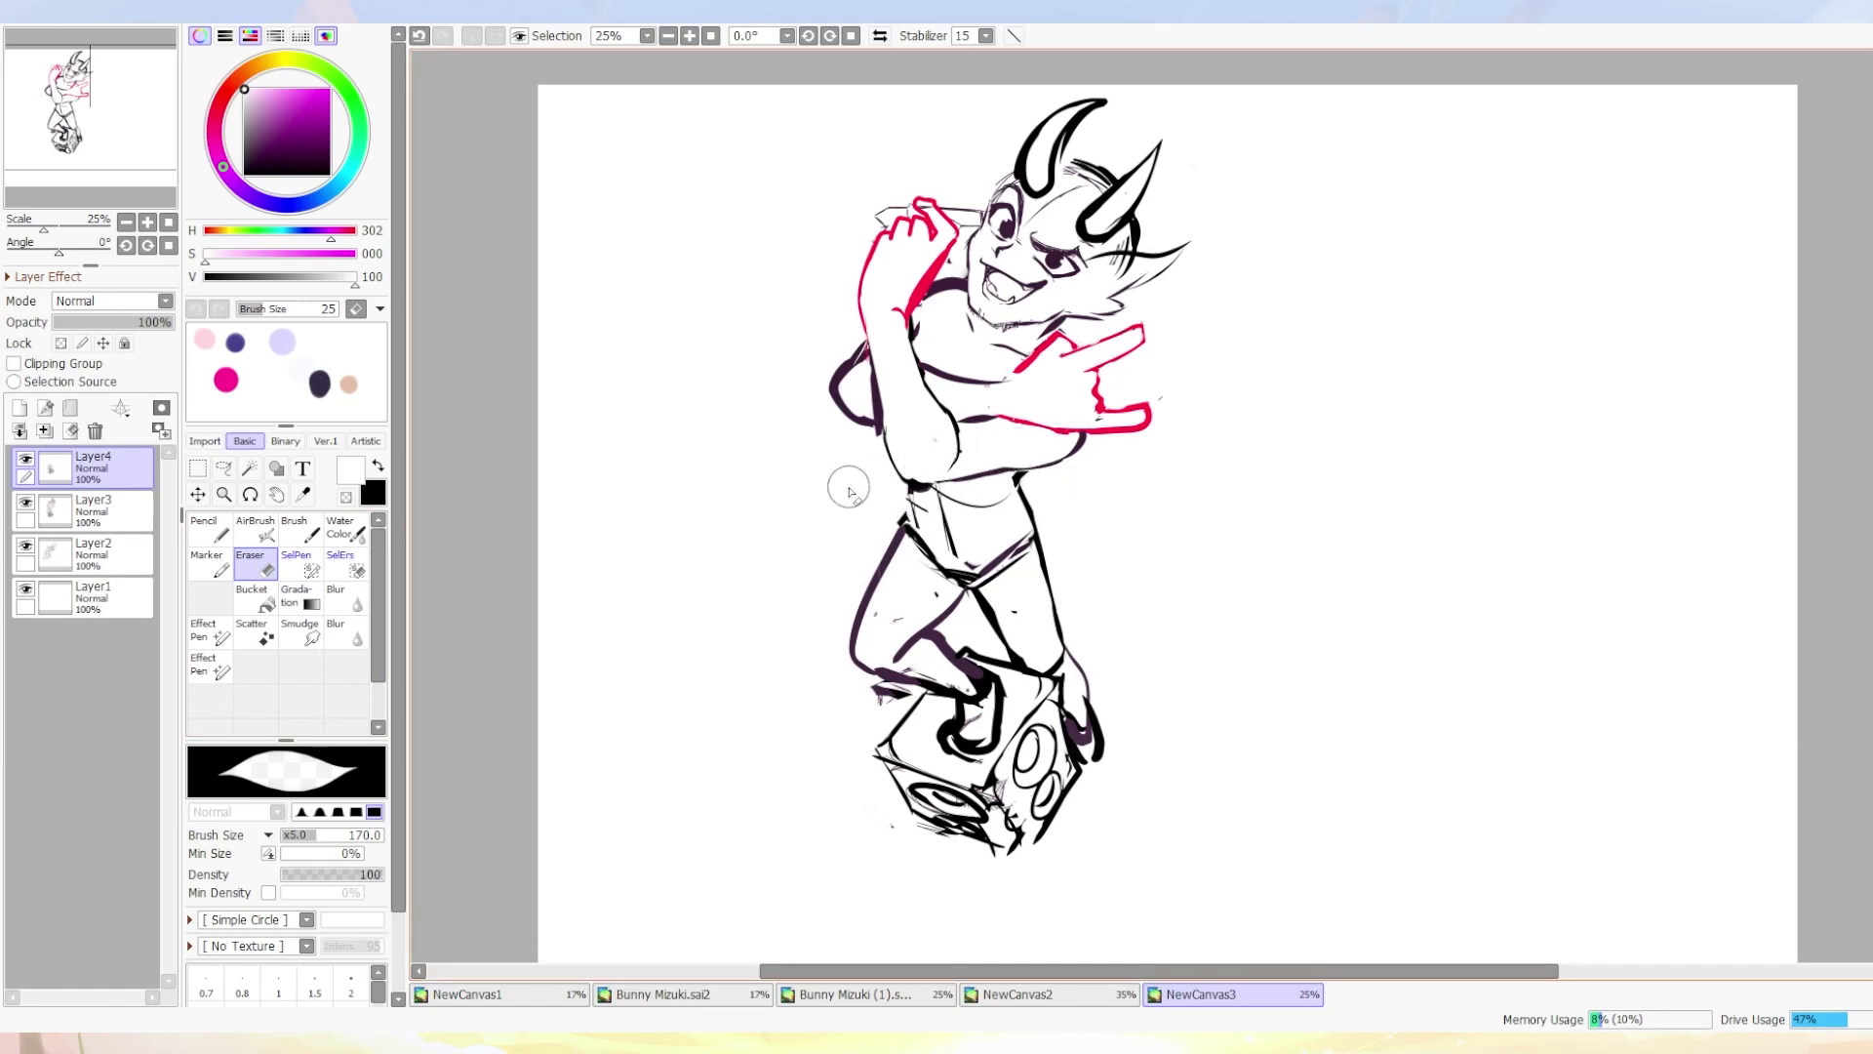
key("ctrl+z")
left_click(96, 431)
Clean up the waist join with white, redraw the waist outline in black and check the figure in a mirrored view.
key("n")
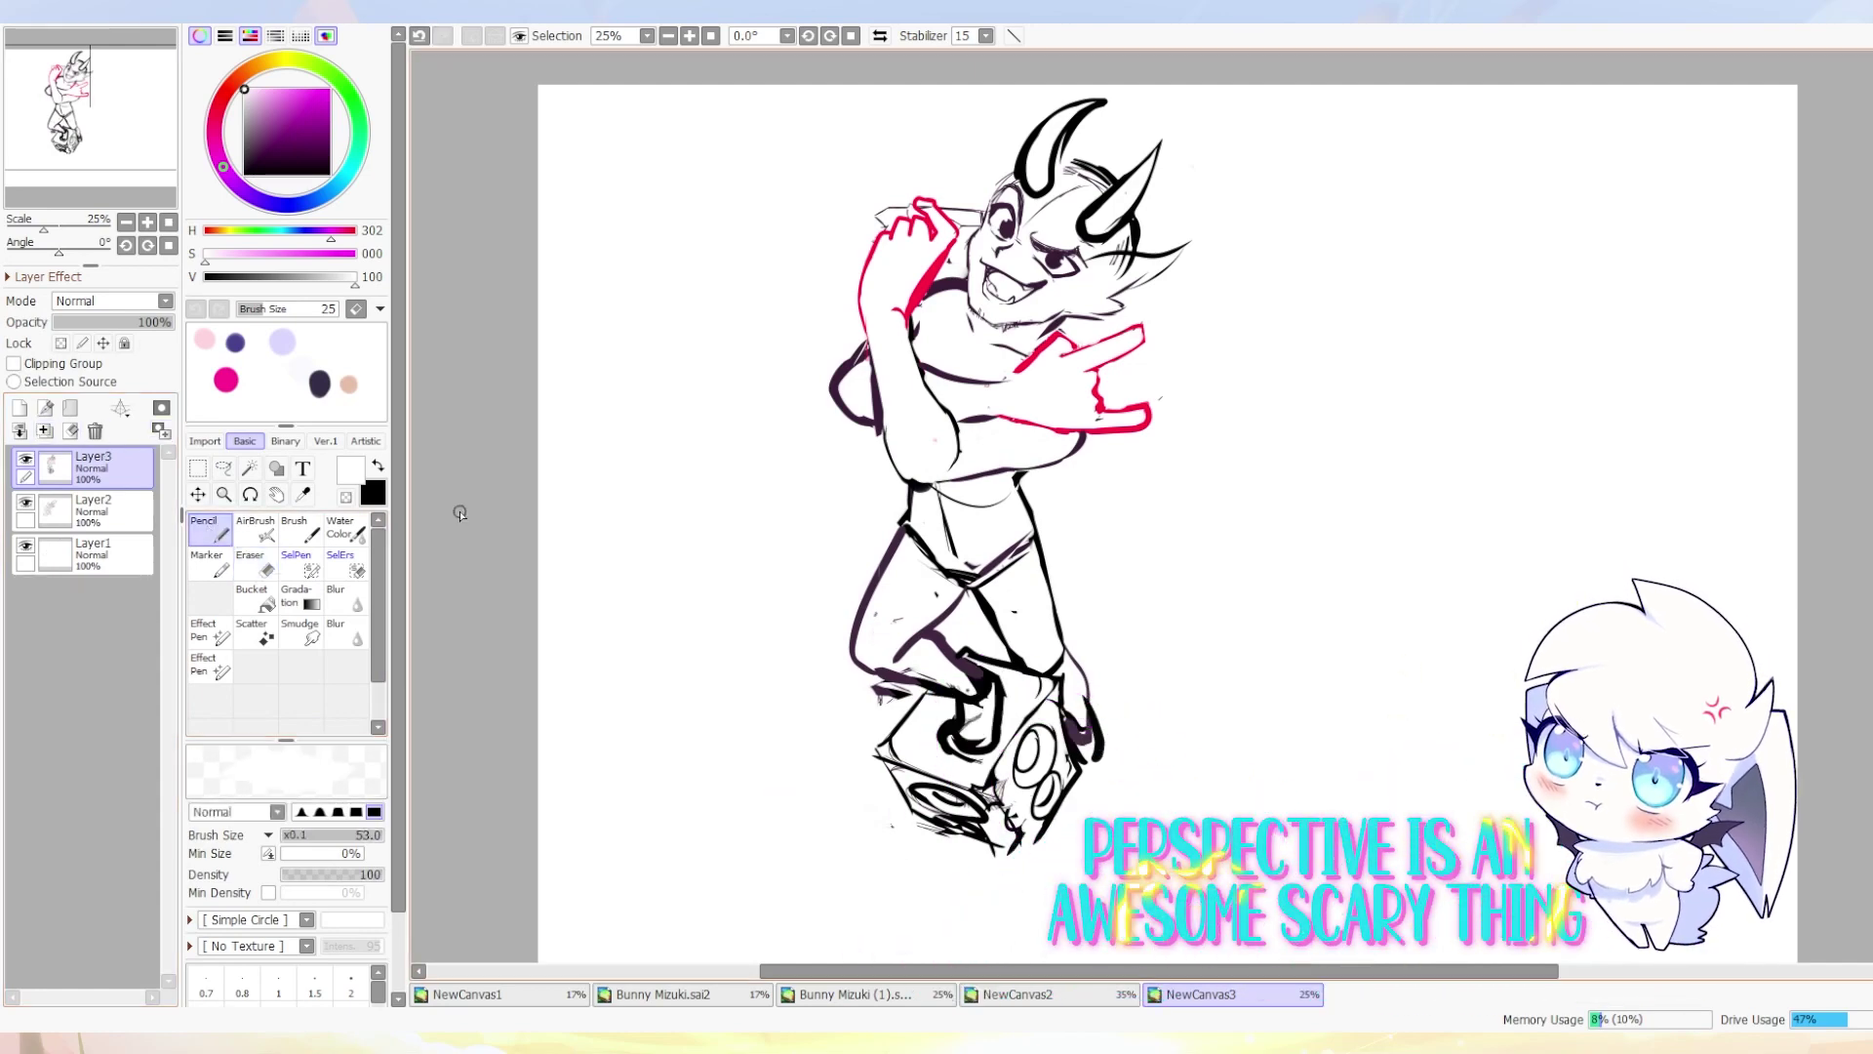
left_click_drag(922, 527, 914, 517)
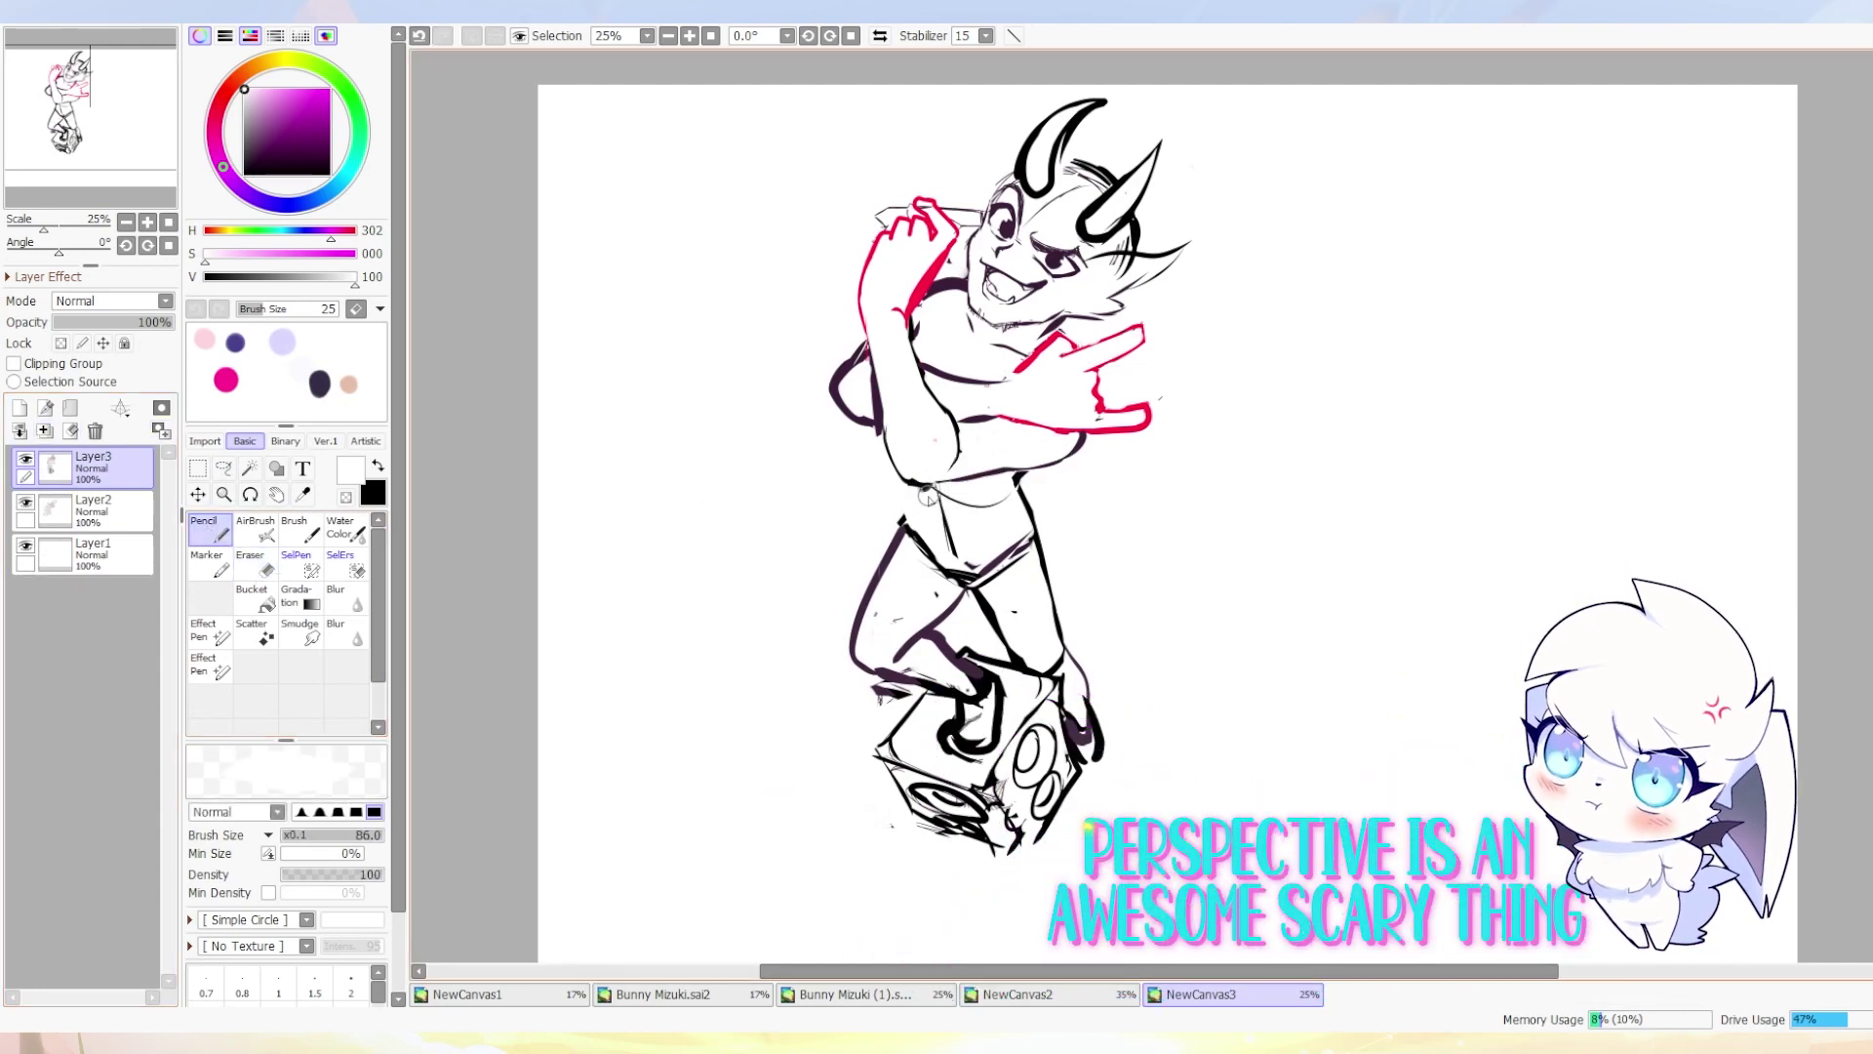
left_click(903, 485, "alt")
left_click(904, 474, "alt")
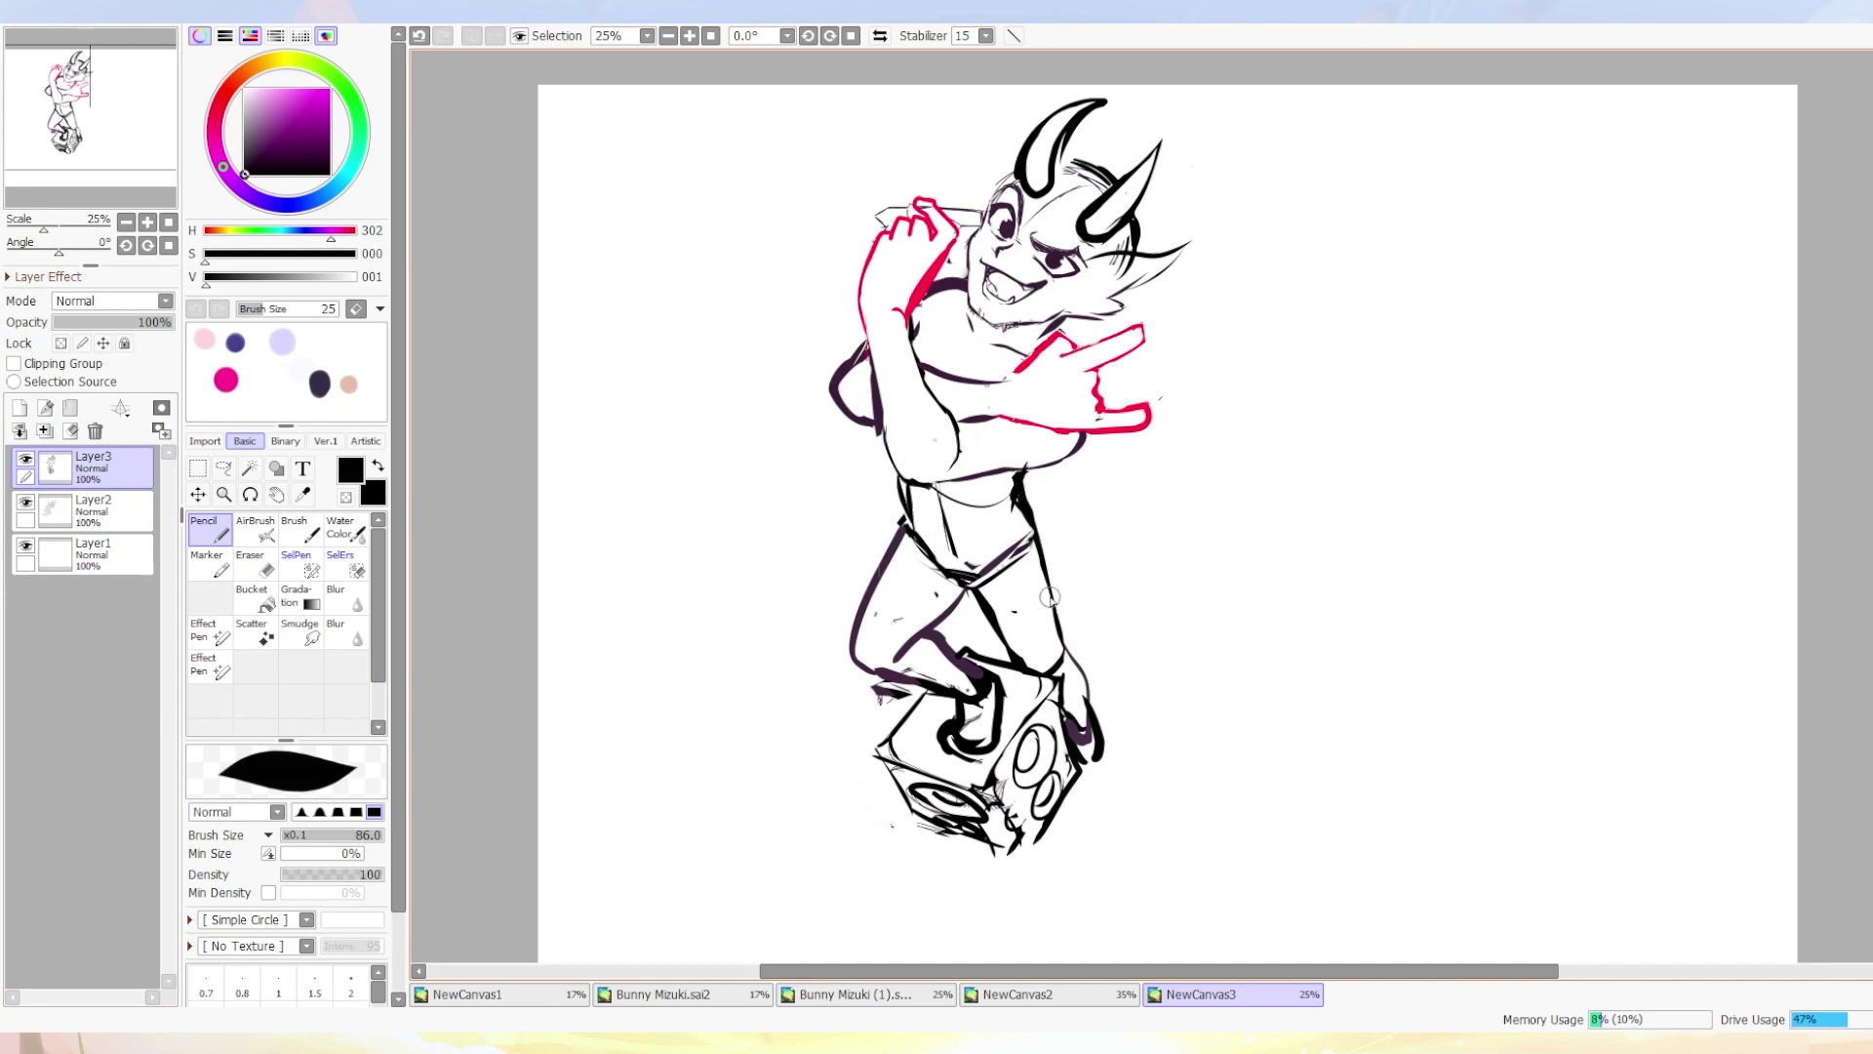
left_click(879, 35)
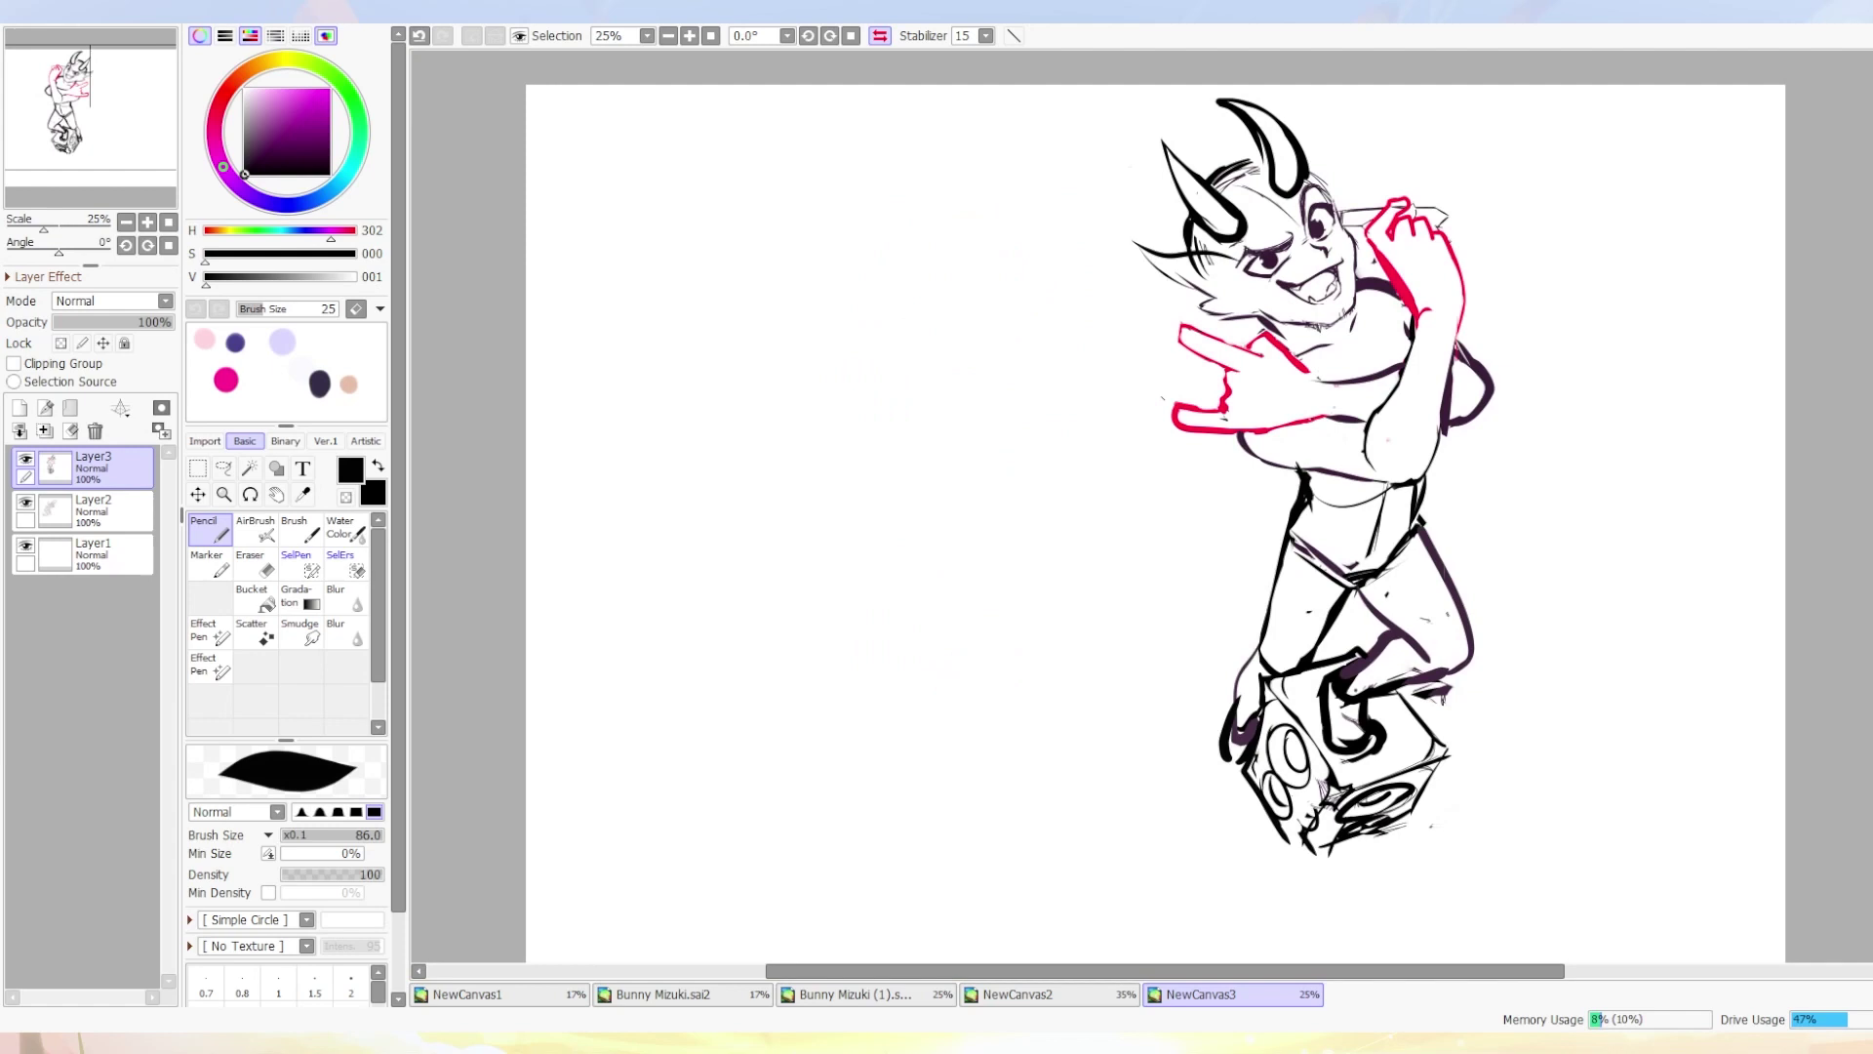
left_click(880, 39)
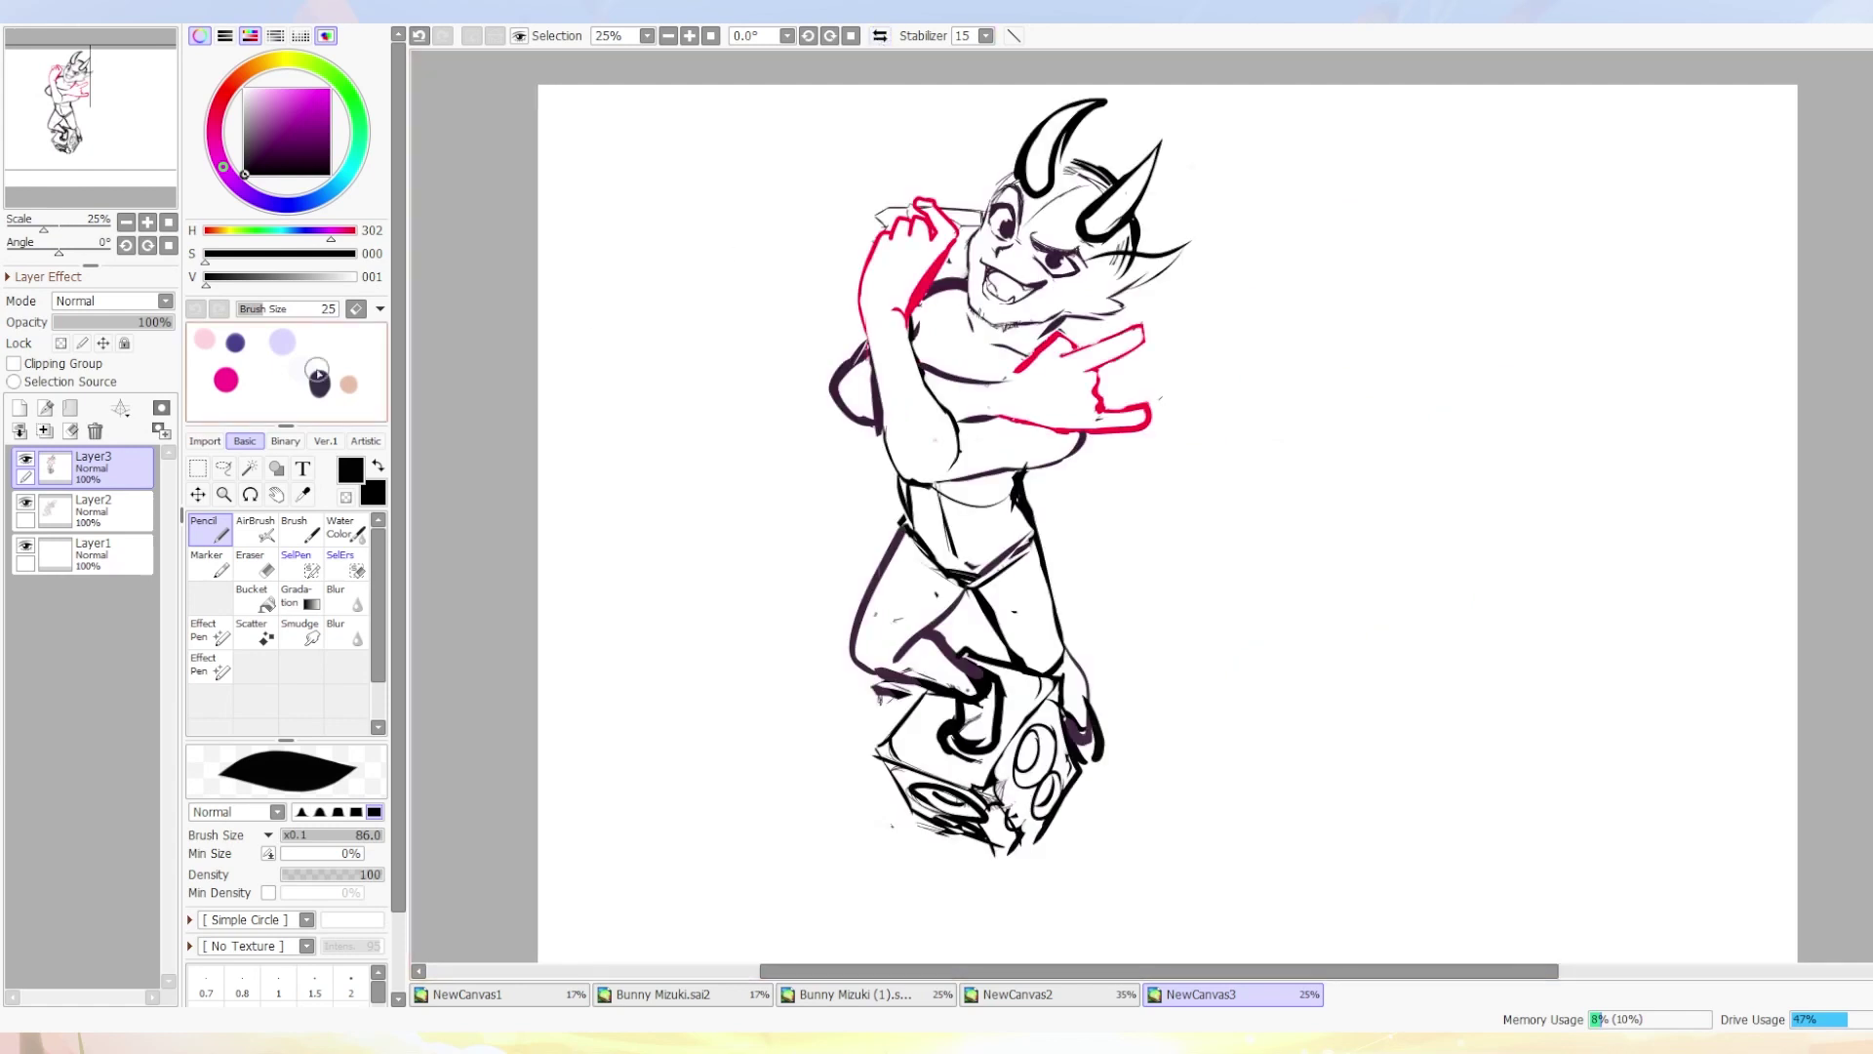
Crop the canvas to a tall rectangle around the whole character and speaker box, and clear the selection.
left_click(197, 468)
left_click_drag(780, 85, 1246, 903)
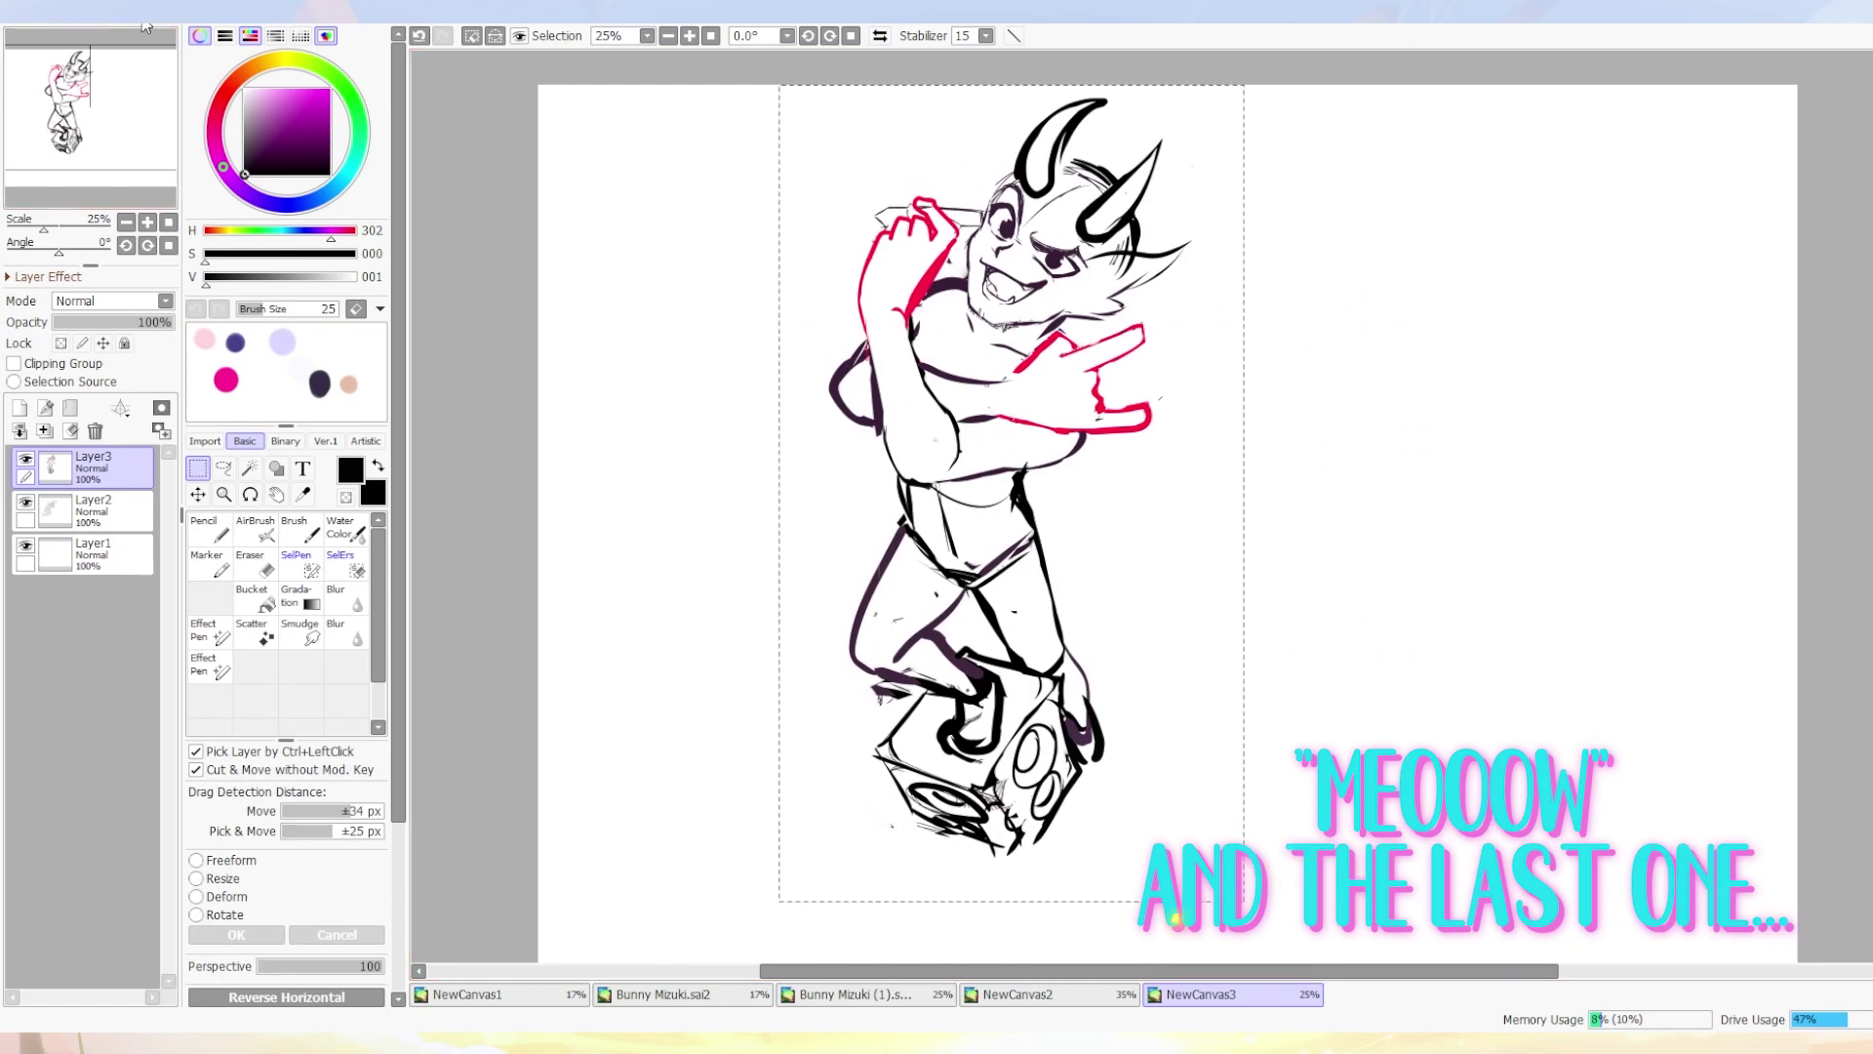
key("ctrl+shift+t")
key("ctrl+d")
Thicken the outline of the straighter, nearer horn with a black pencil stroke.
key("n")
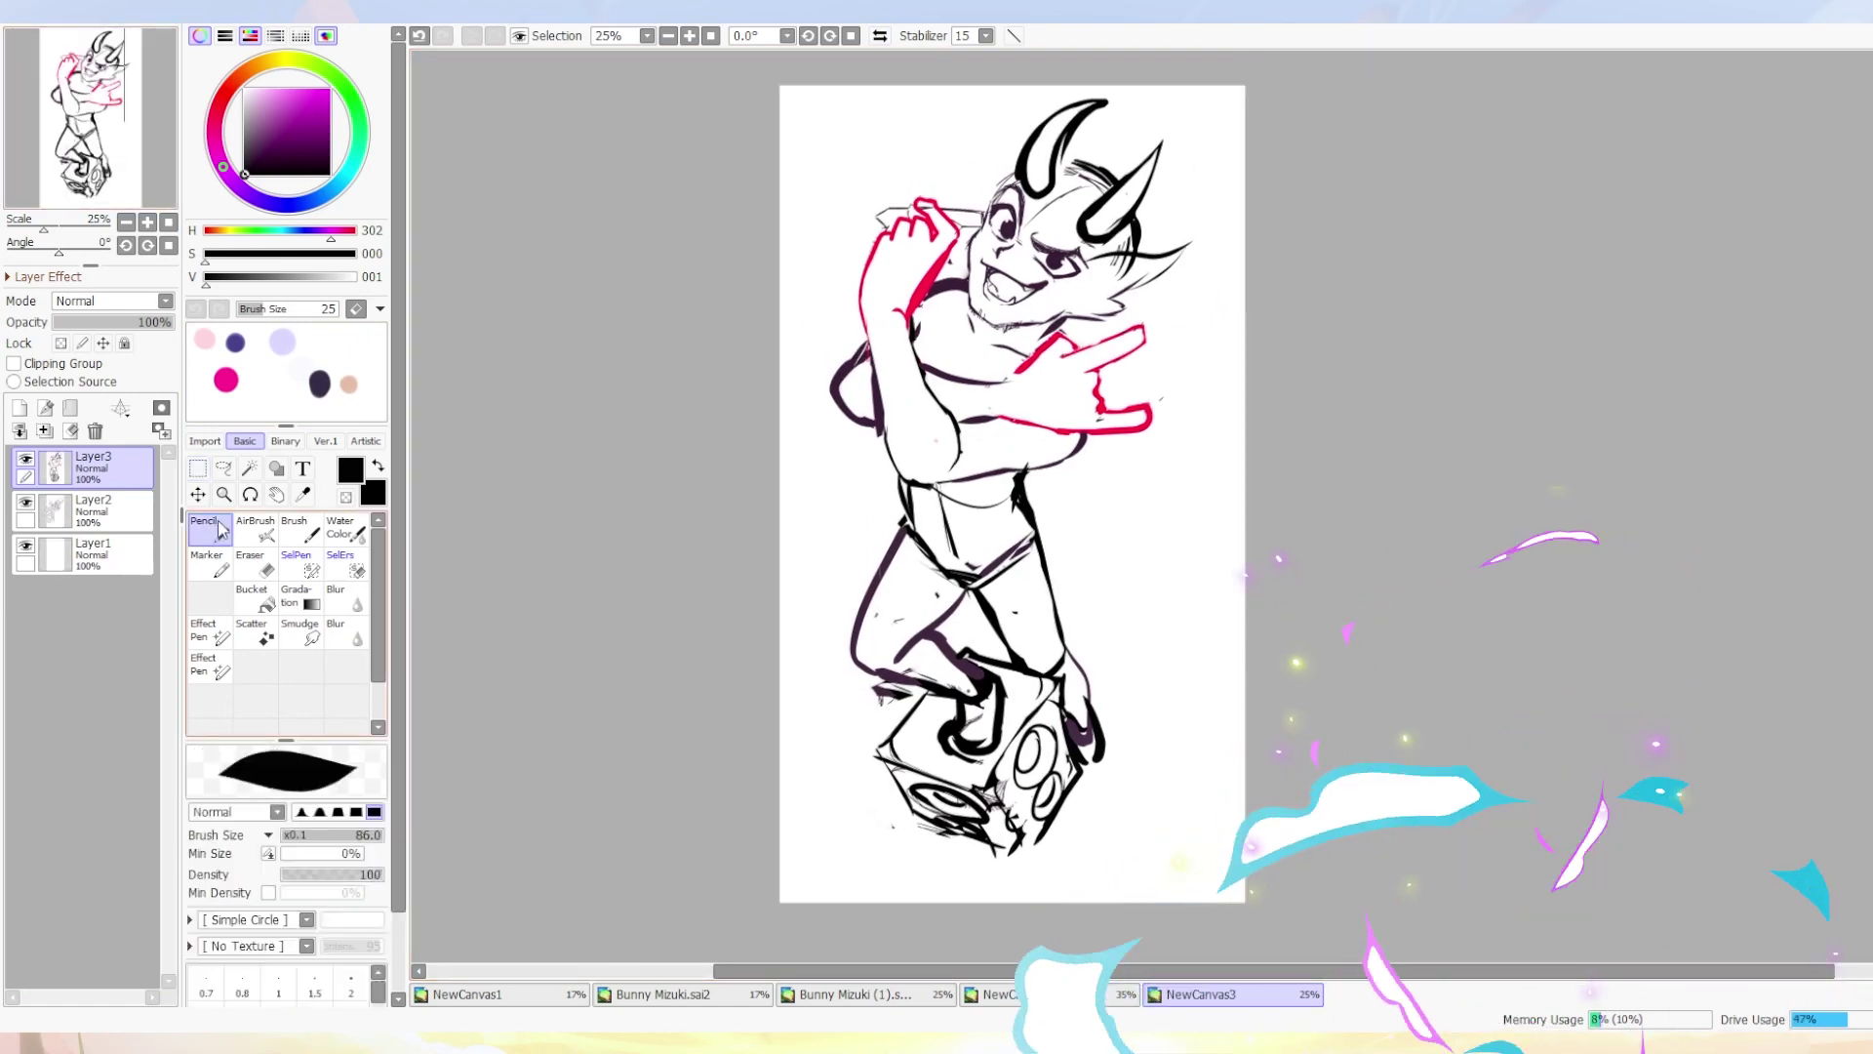
mouse_move(1110, 197)
left_mouse_down()
mouse_move(1164, 130)
mouse_move(1158, 167)
left_mouse_up()
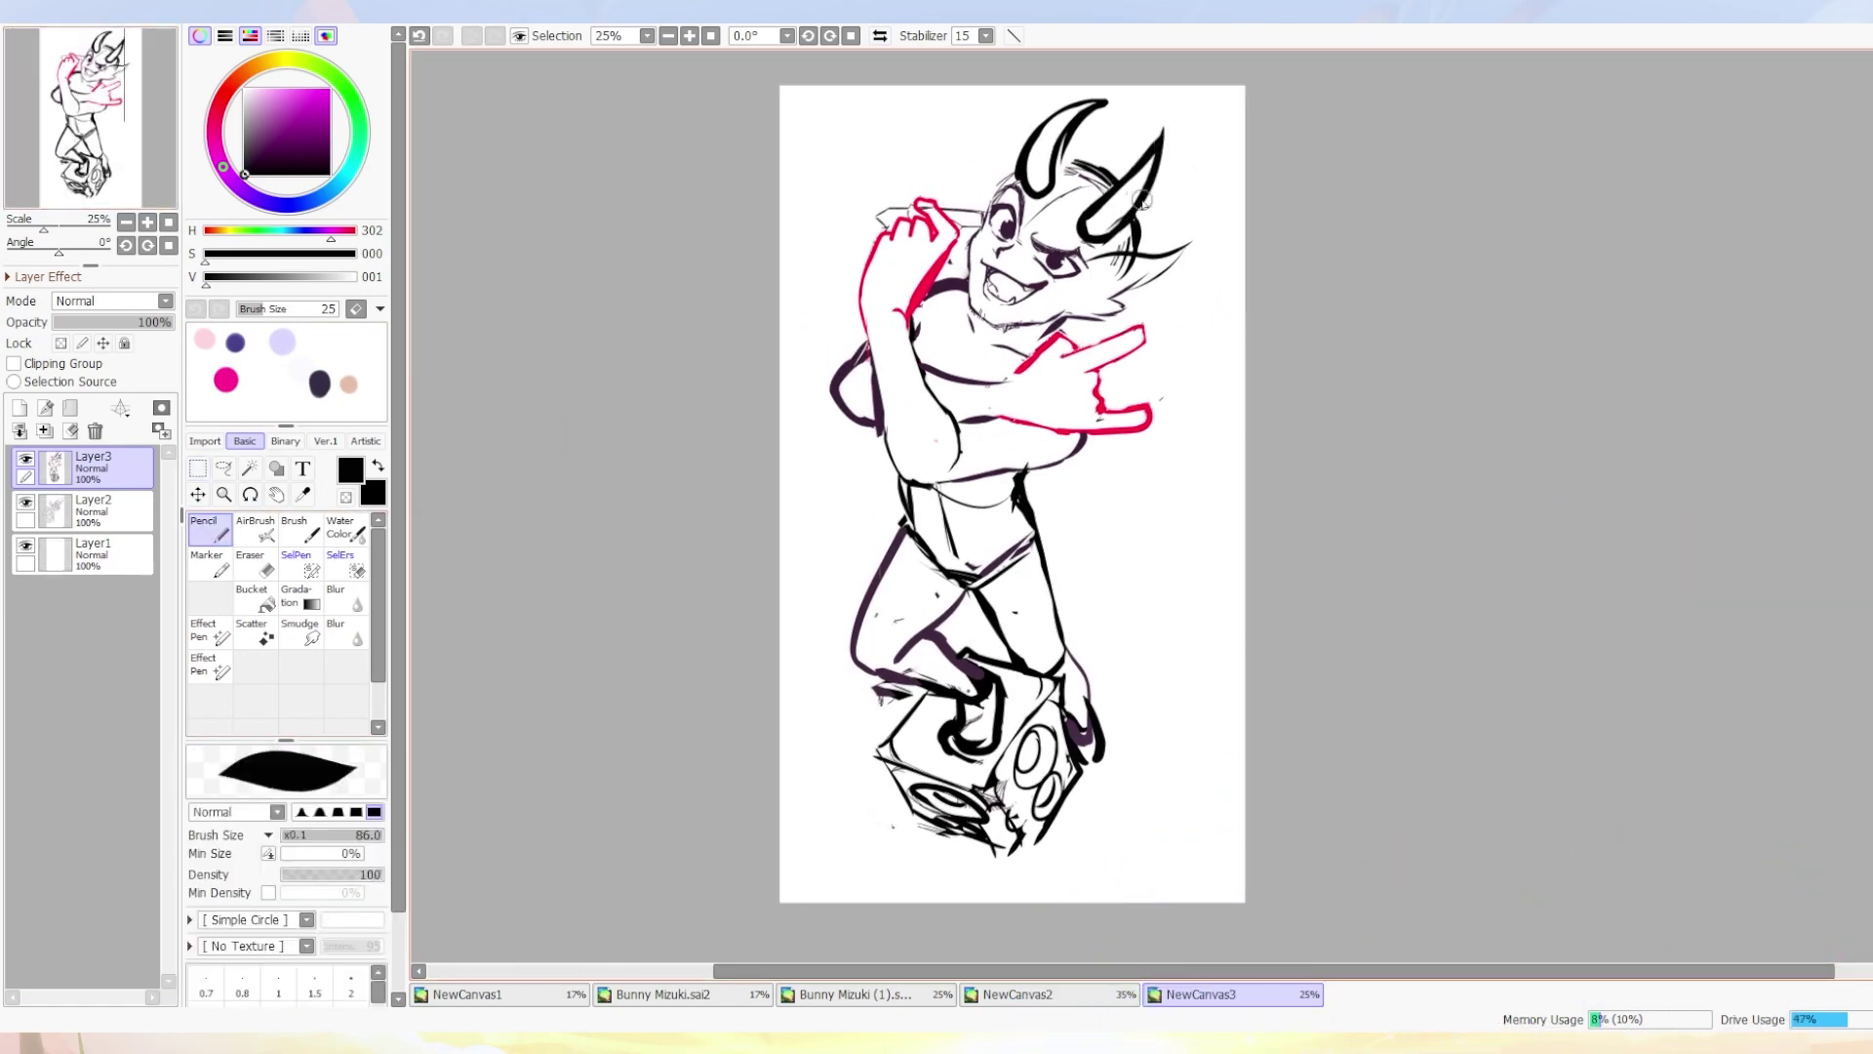